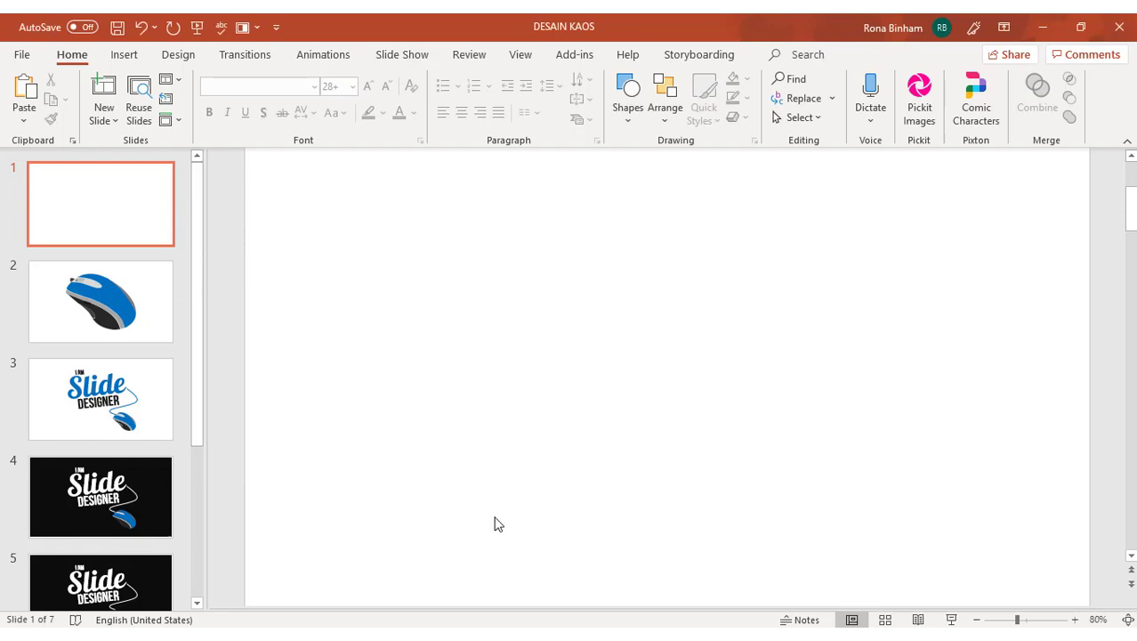
Step: On slide 2, inspect the mouse's parts: blue body, grey stripe, black underside, side shape
key("Down")
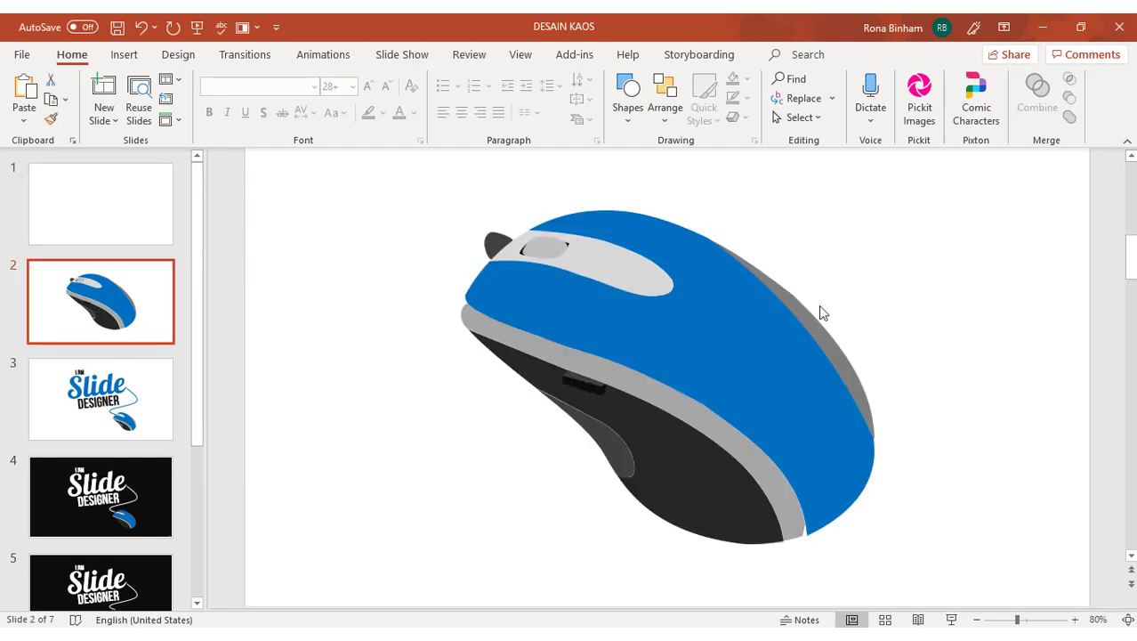
left_click(680, 258)
left_click(755, 274)
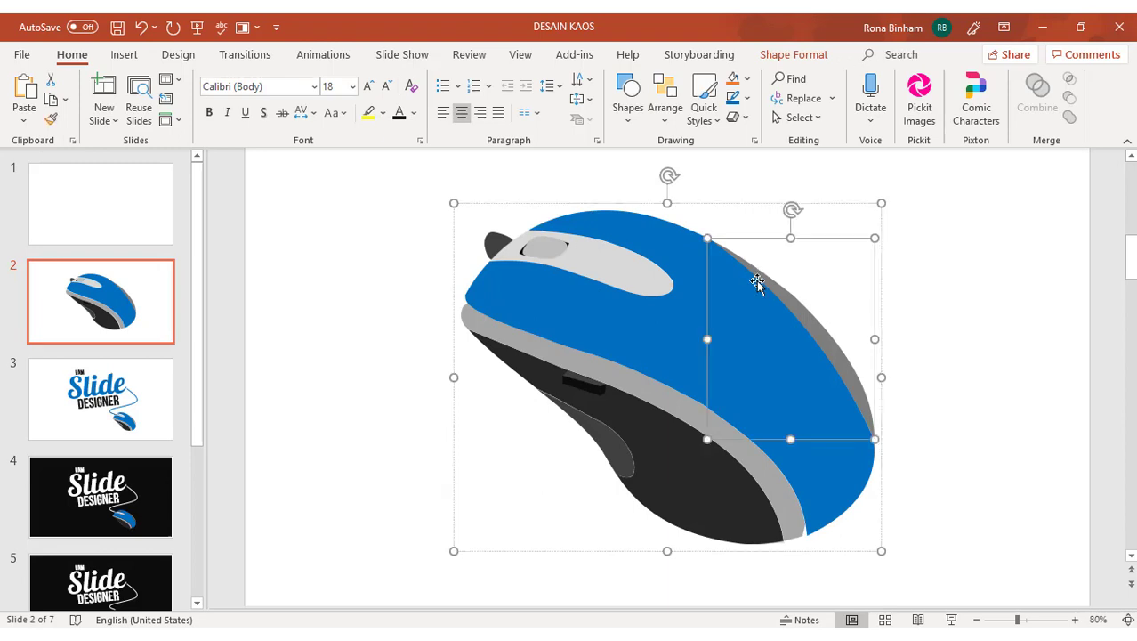
left_click(688, 243)
left_click(682, 411)
left_click(665, 440)
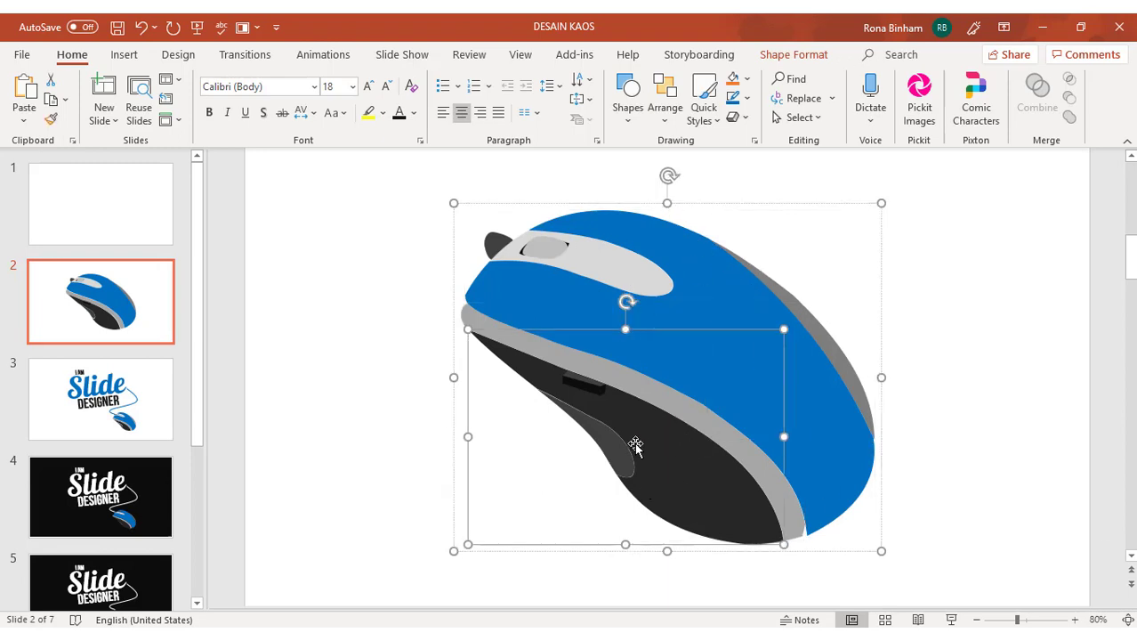
left_click(614, 449)
left_click(456, 165)
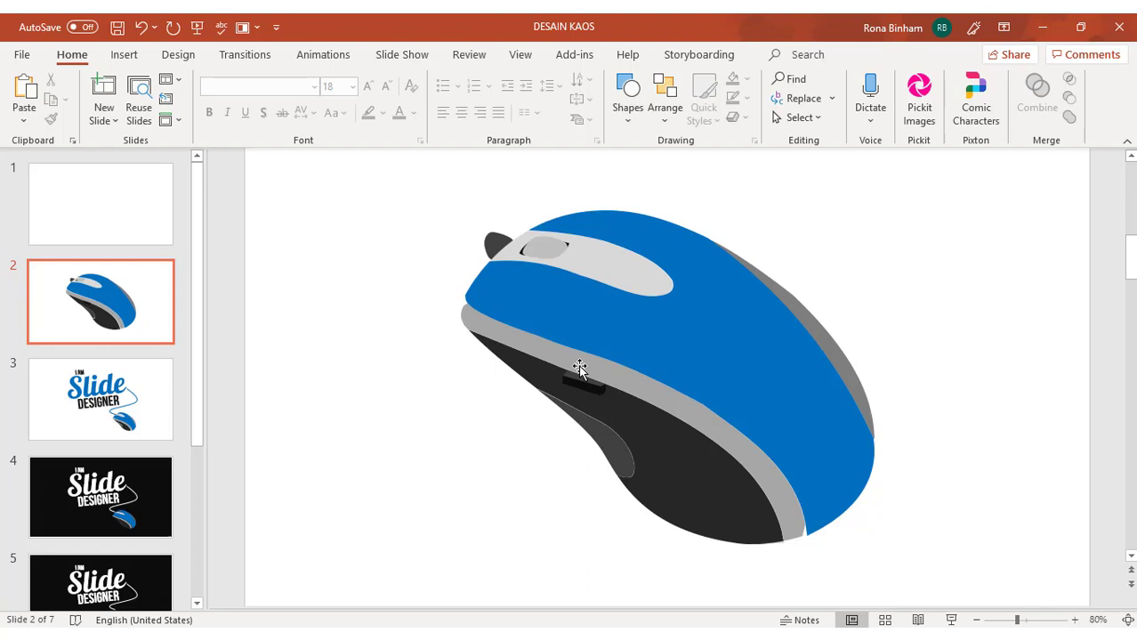
Step: Fill the mouse body green and both grey stripes light green
left_click(579, 367)
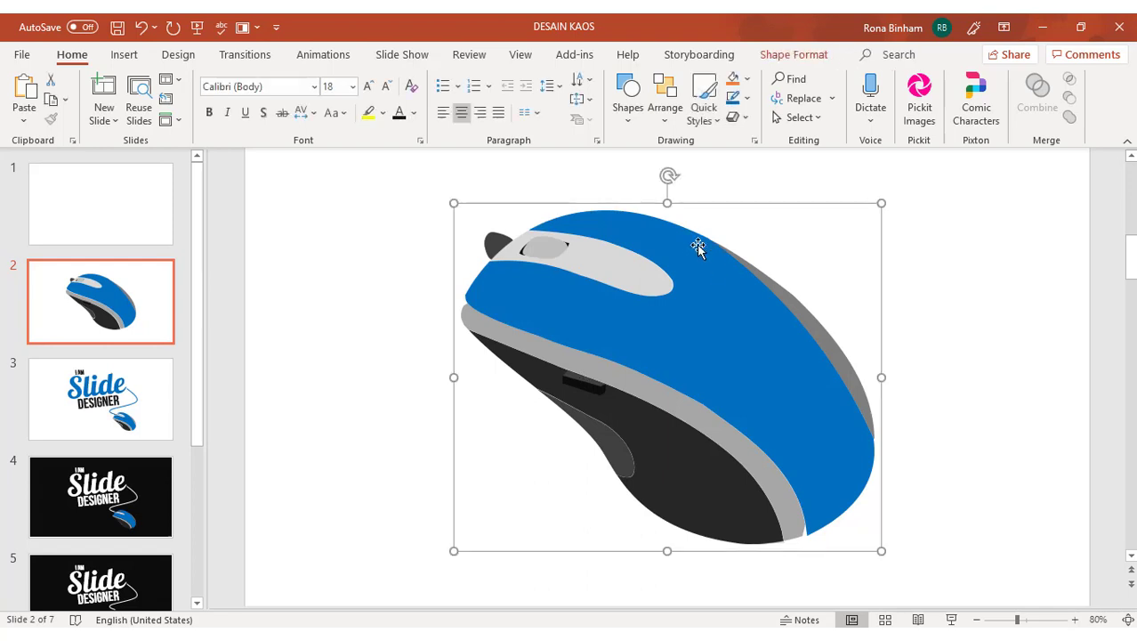
left_click(788, 55)
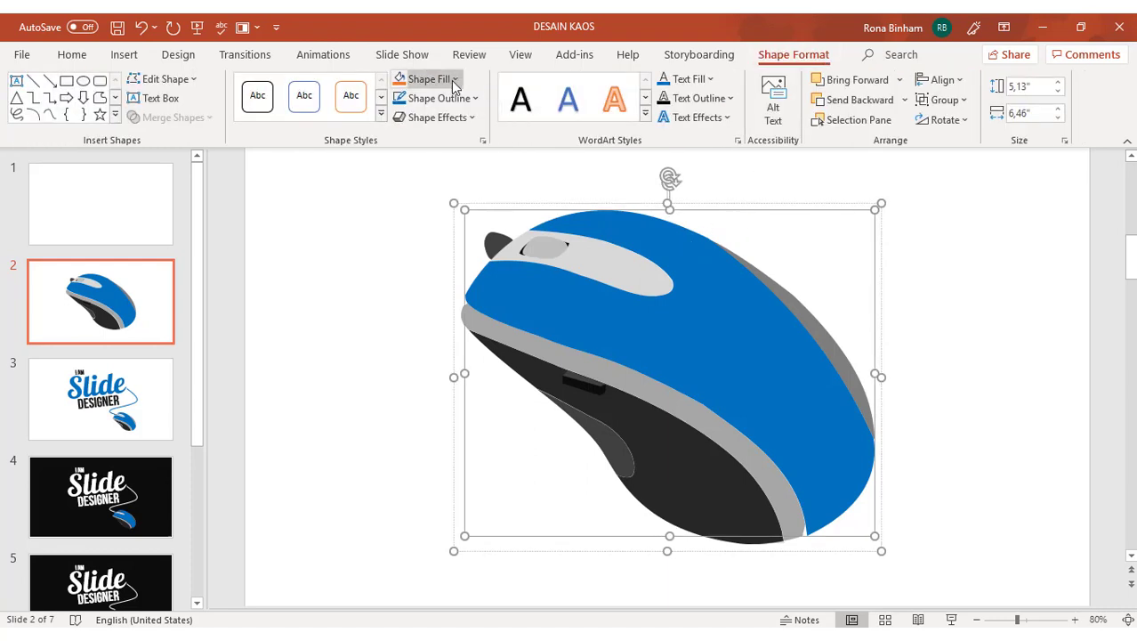
left_click(450, 80)
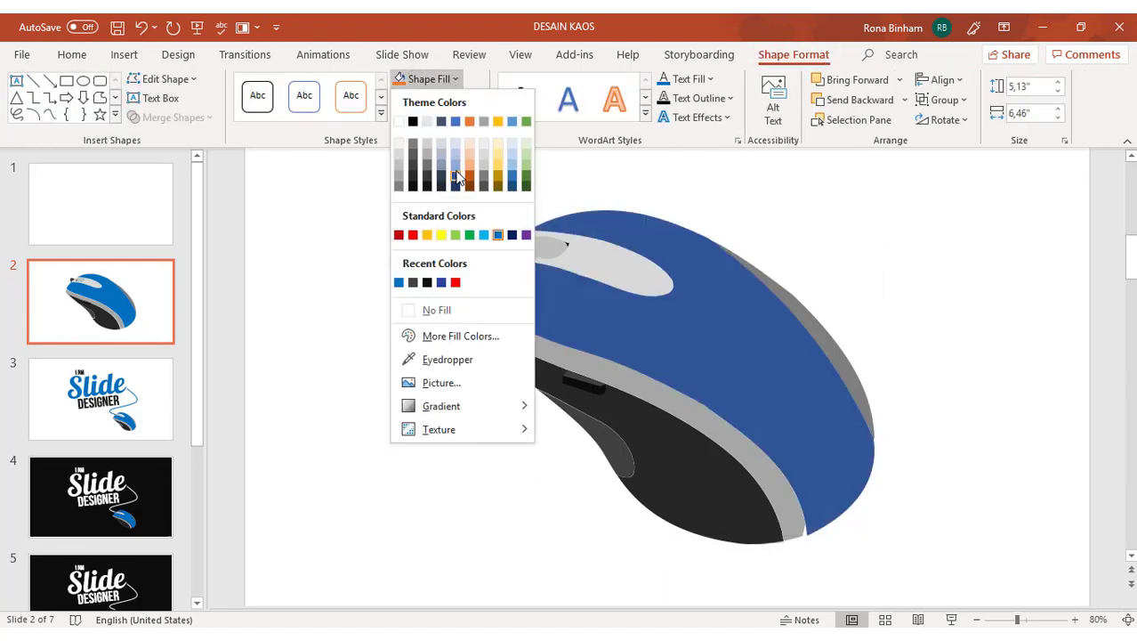
left_click(526, 176)
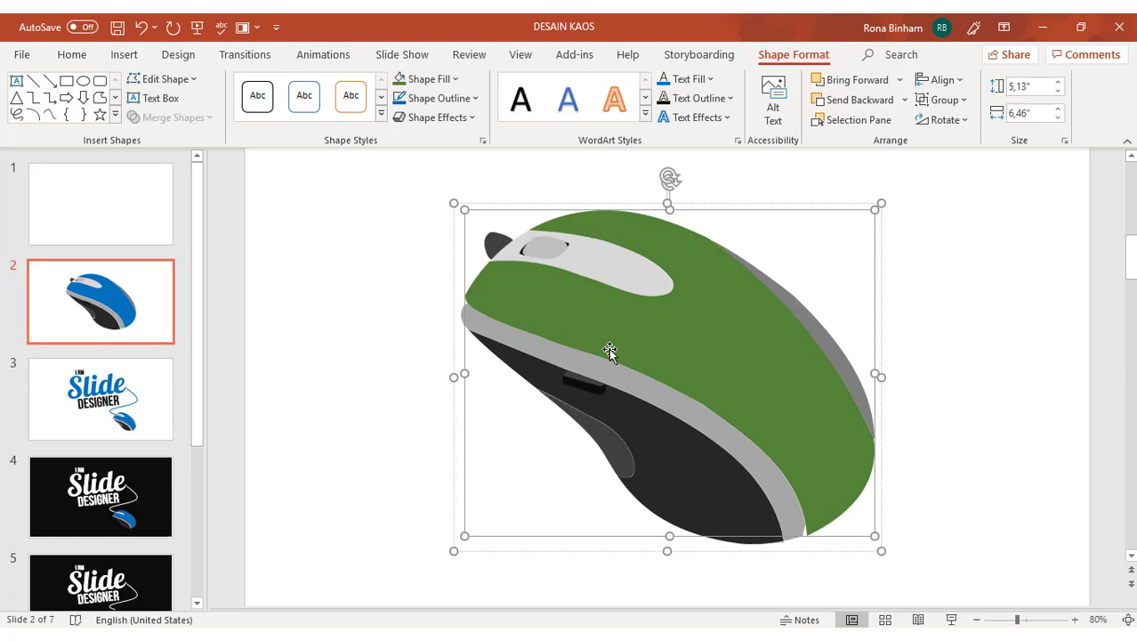
left_click(669, 396)
left_click(445, 79)
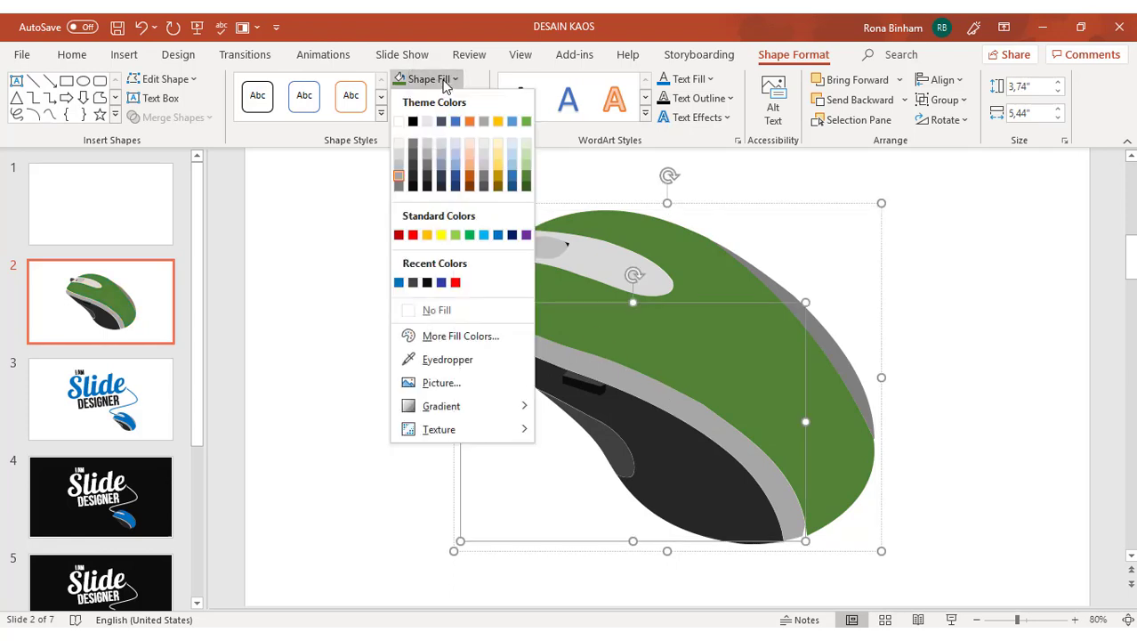
left_click(526, 145)
left_click(838, 347)
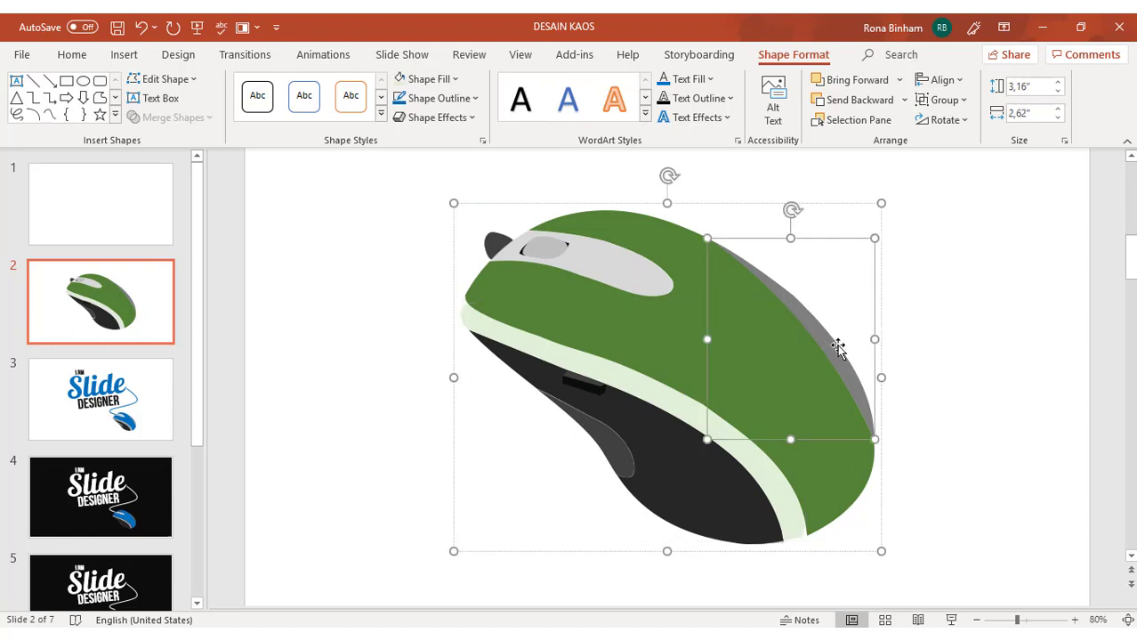
left_click(401, 80)
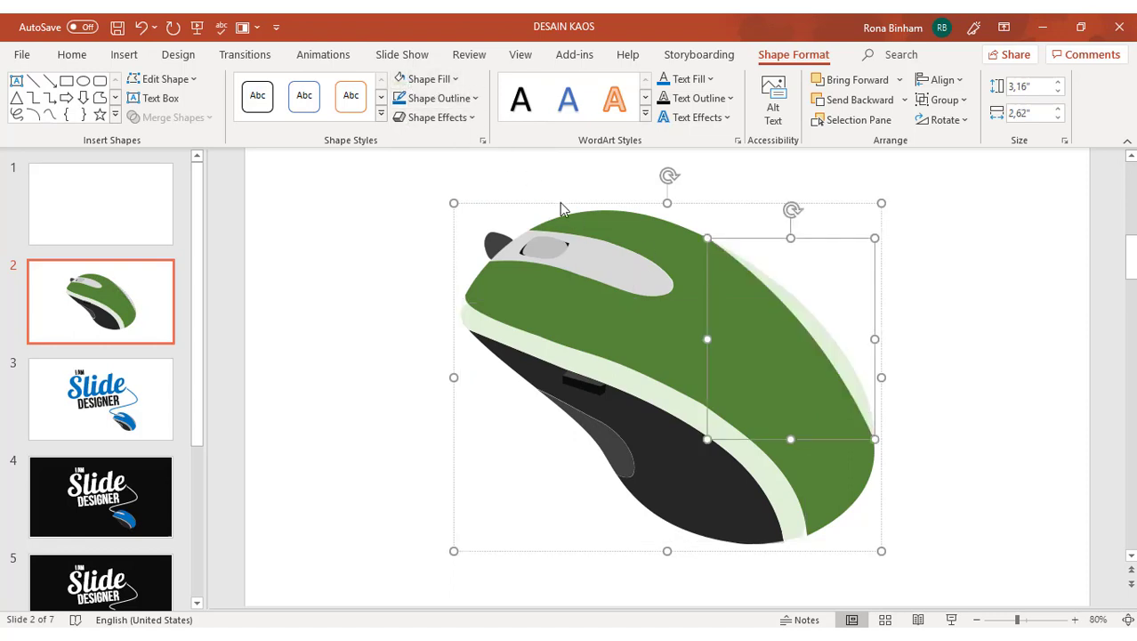
Step: Fill the mouse underside dark green and the small side shape light green
left_click(671, 499)
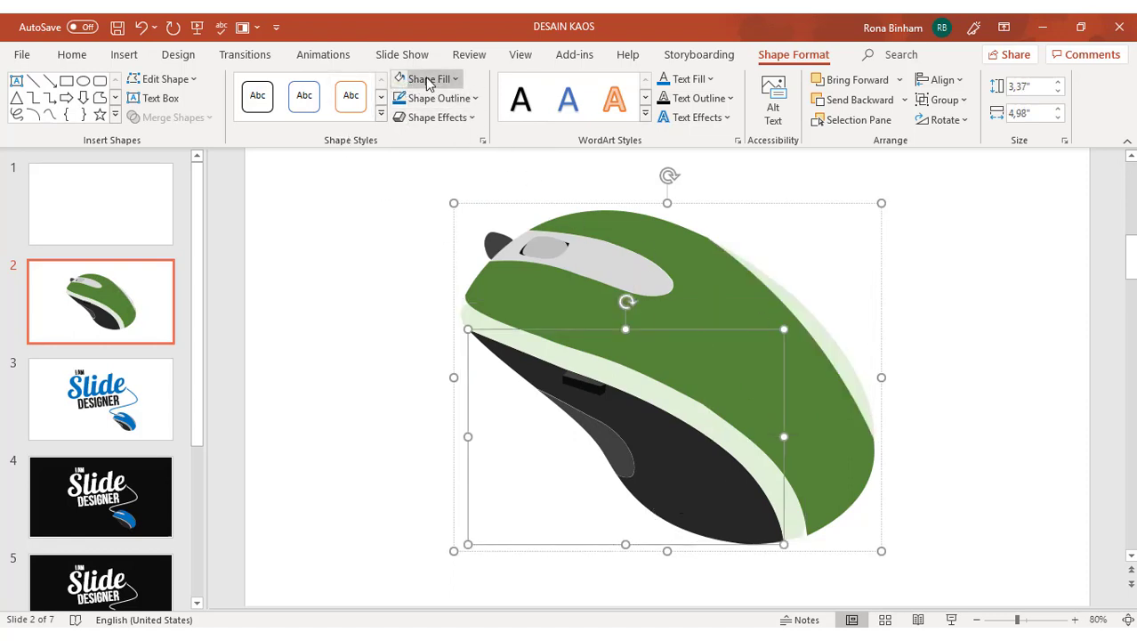
left_click(455, 79)
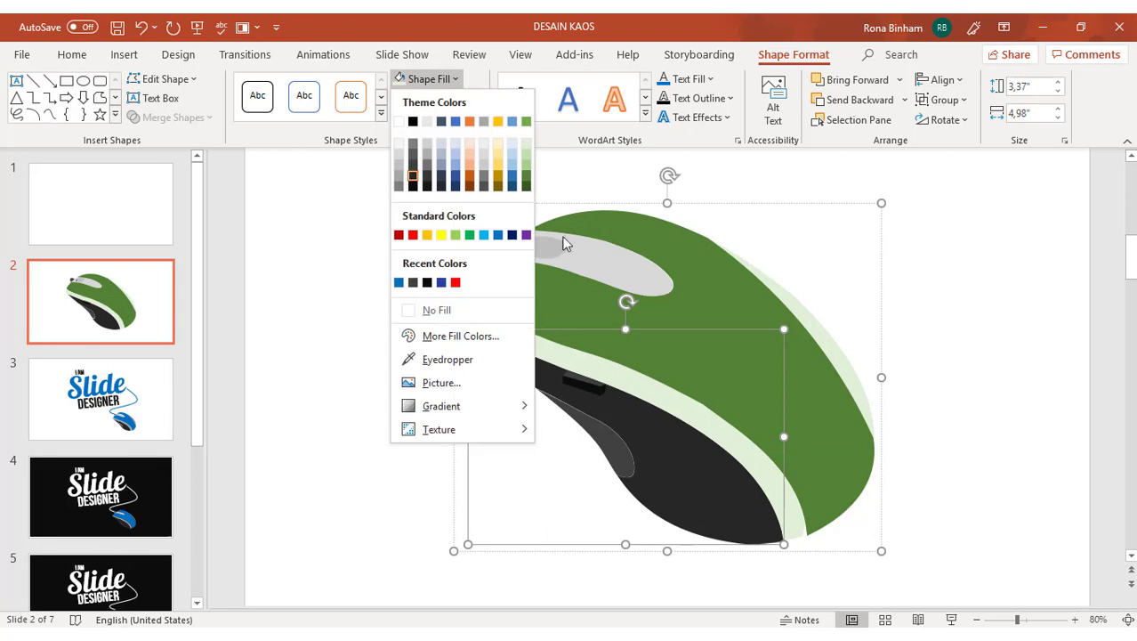
left_click(528, 186)
left_click(596, 427)
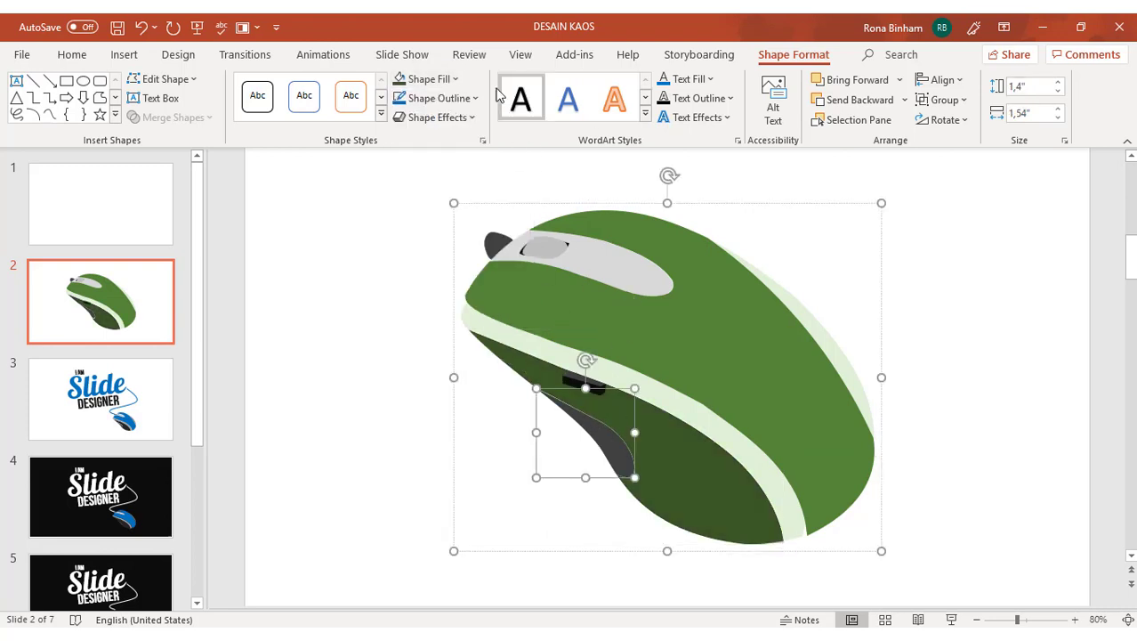
left_click(457, 79)
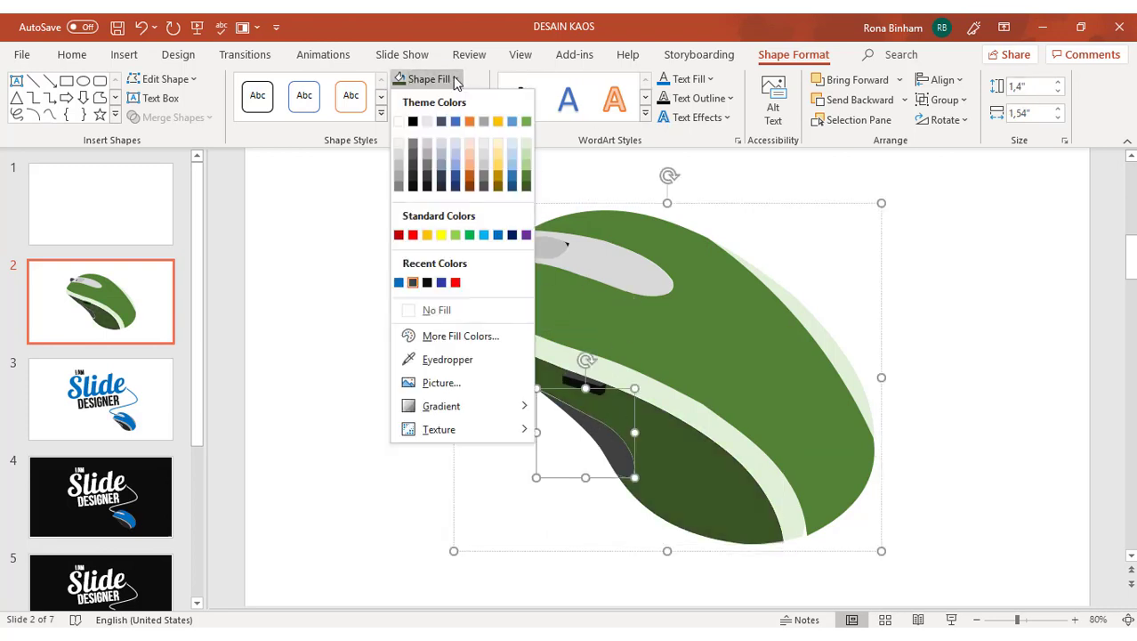
left_click(527, 171)
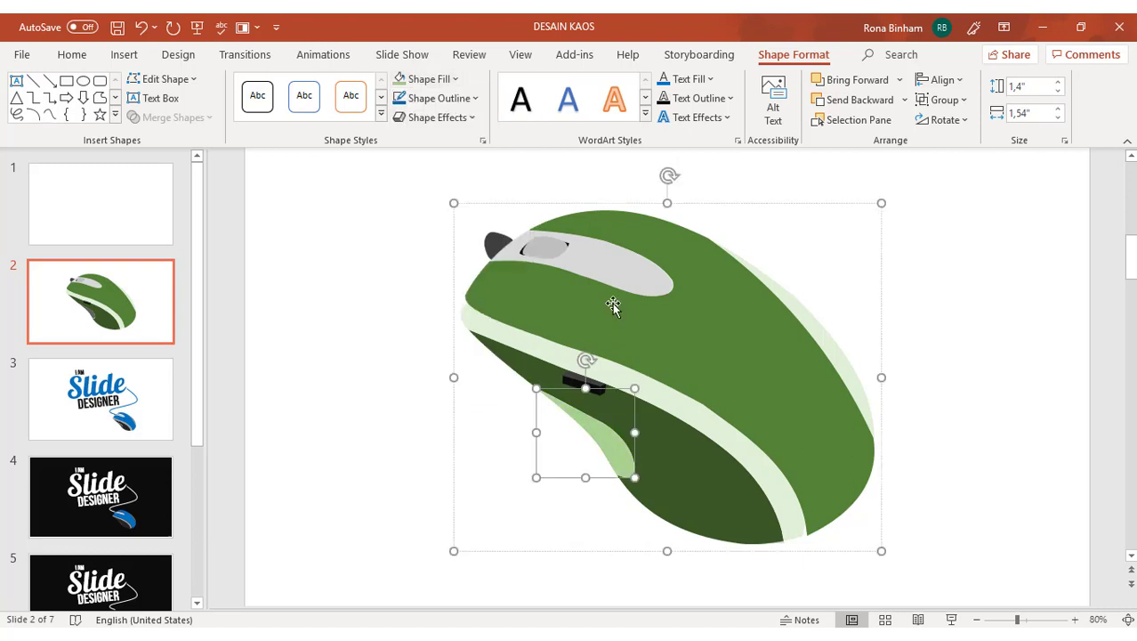
left_click(1059, 310)
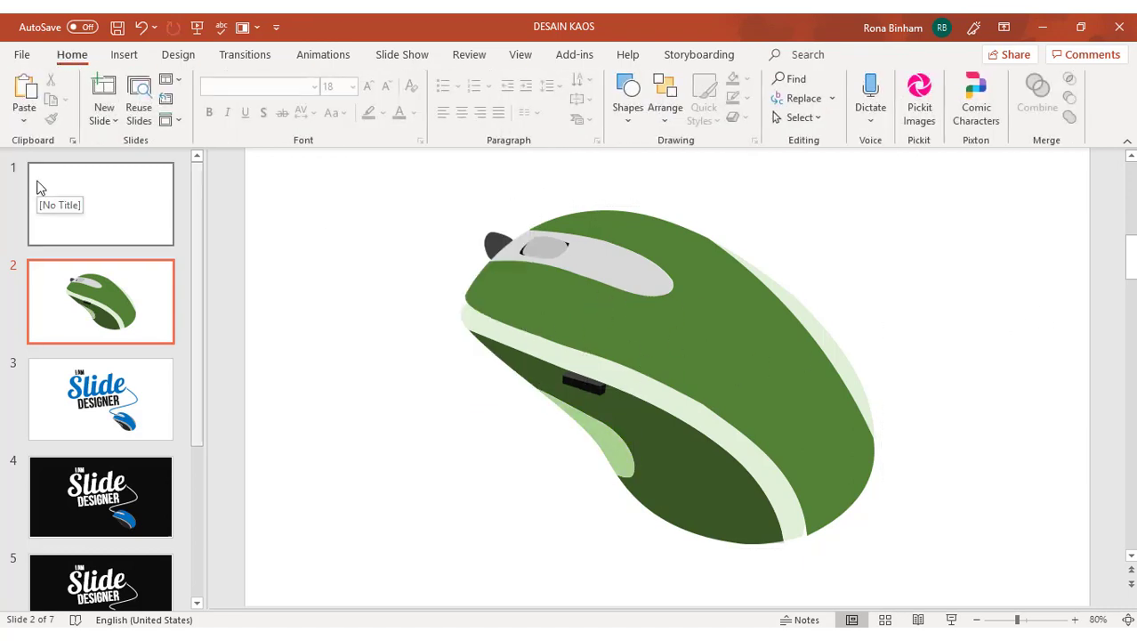
Step: Undo the colour changes back to the original blue mouse and clear slide 1's placeholders
left_click(140, 27)
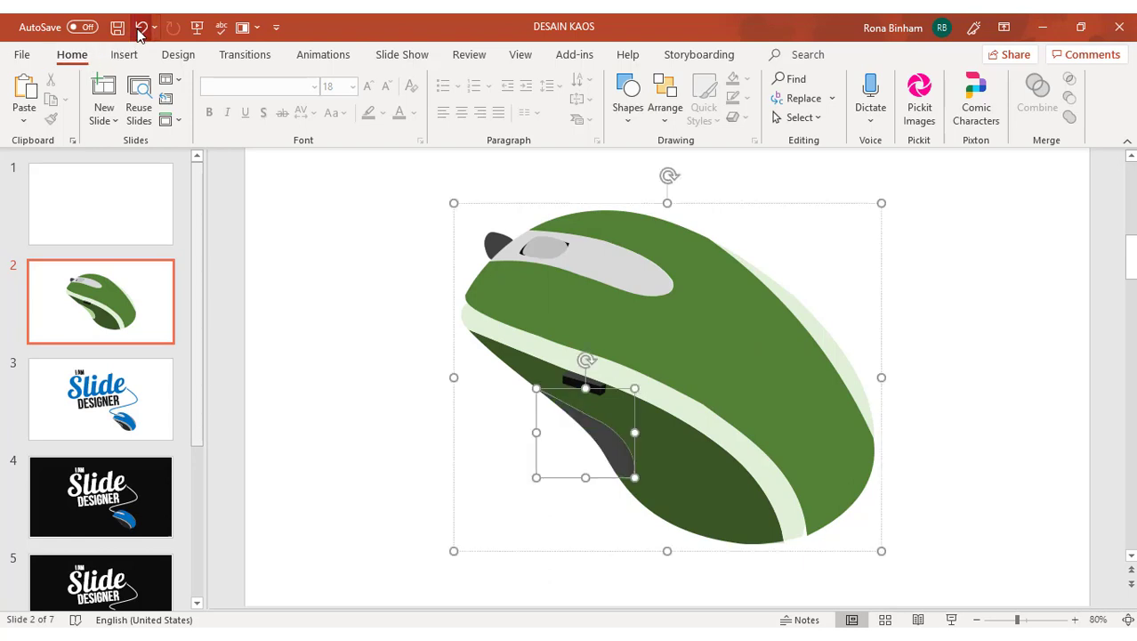
left_click(139, 28)
left_click(140, 27)
left_click(140, 28)
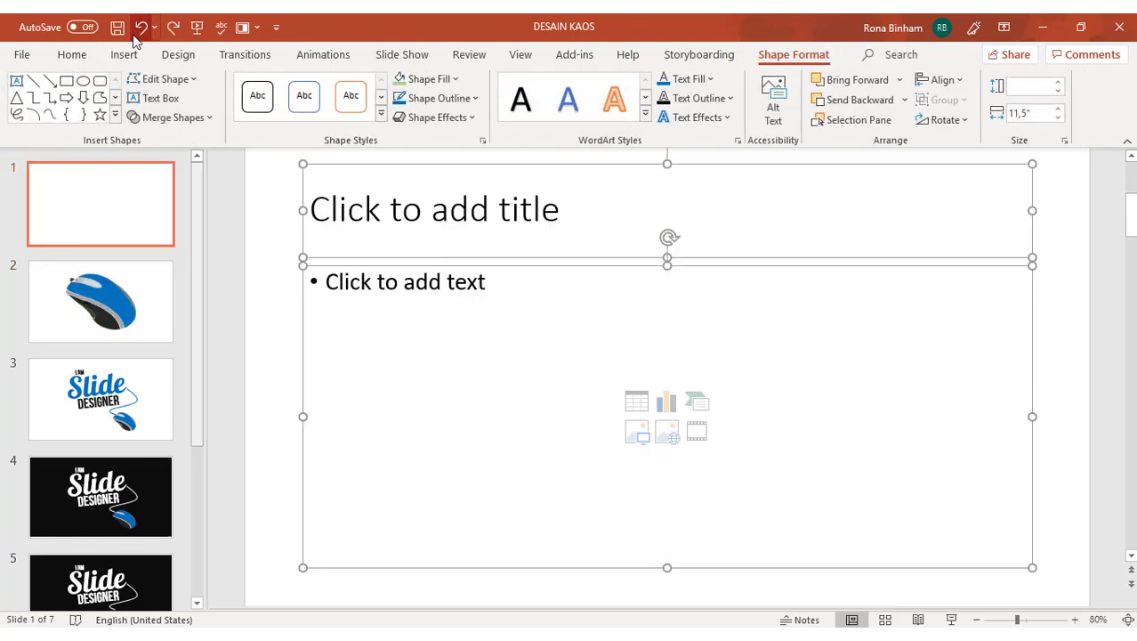
left_click(140, 28)
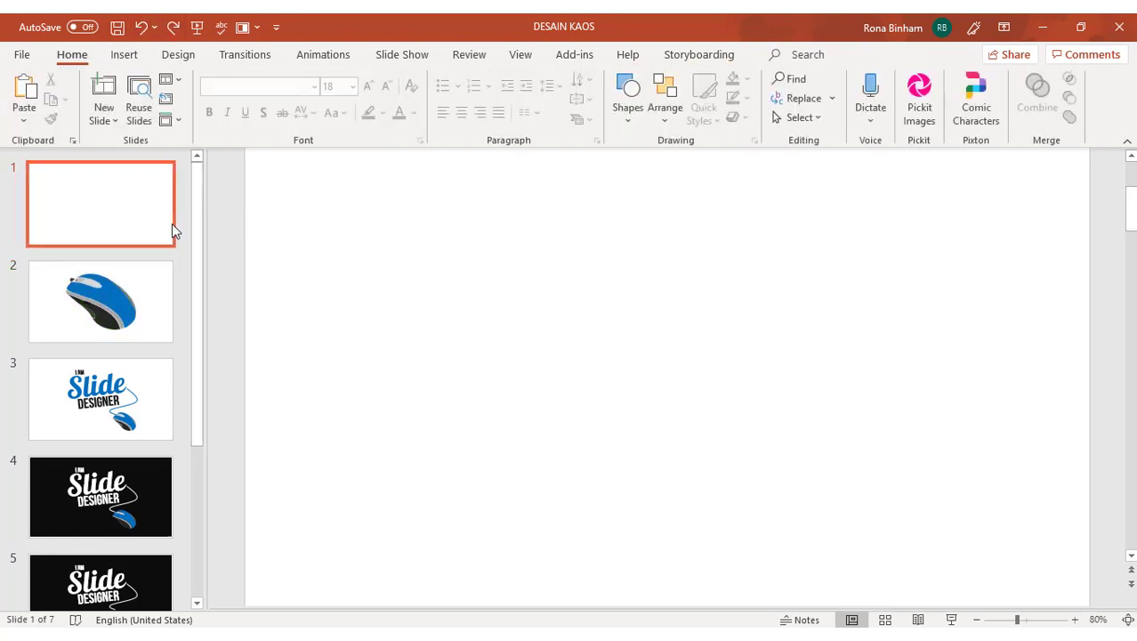
Step: Return to the blank first slide
left_click(96, 335)
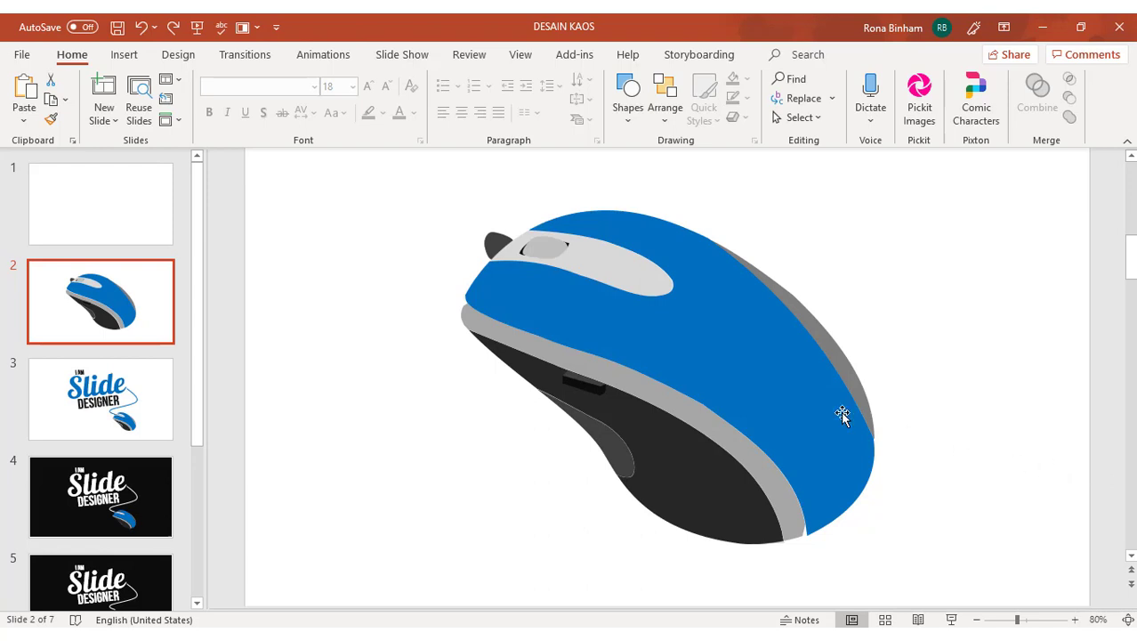
scroll(535, 311, "up", 1)
left_click(976, 619)
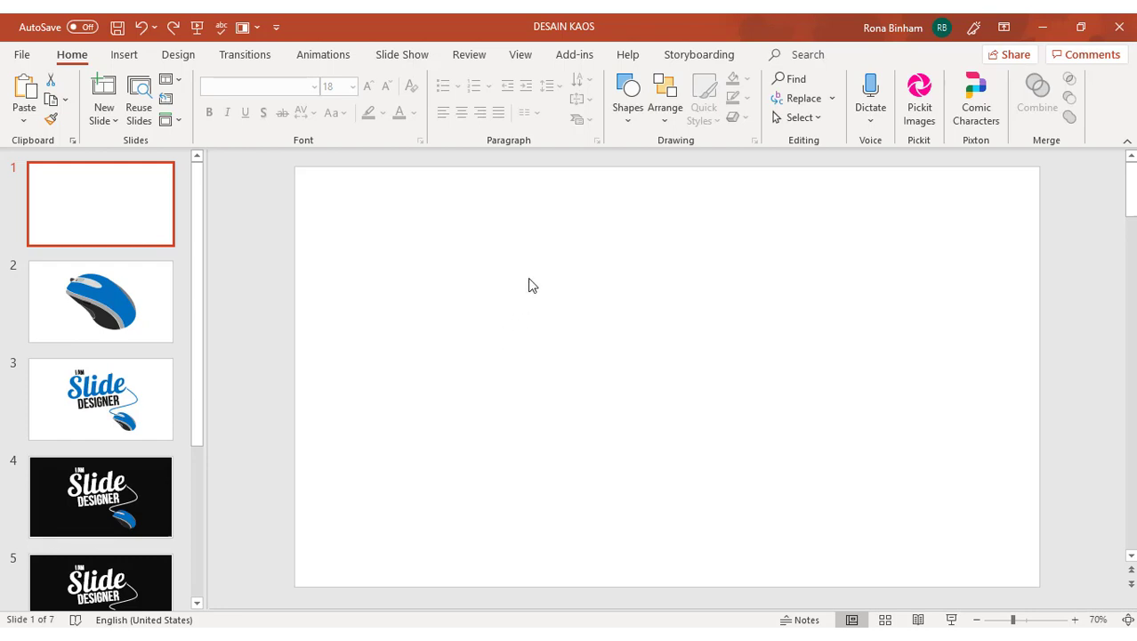
Step: Add an 'I AM' text box to slide 1 and make two copies below it
left_click(124, 56)
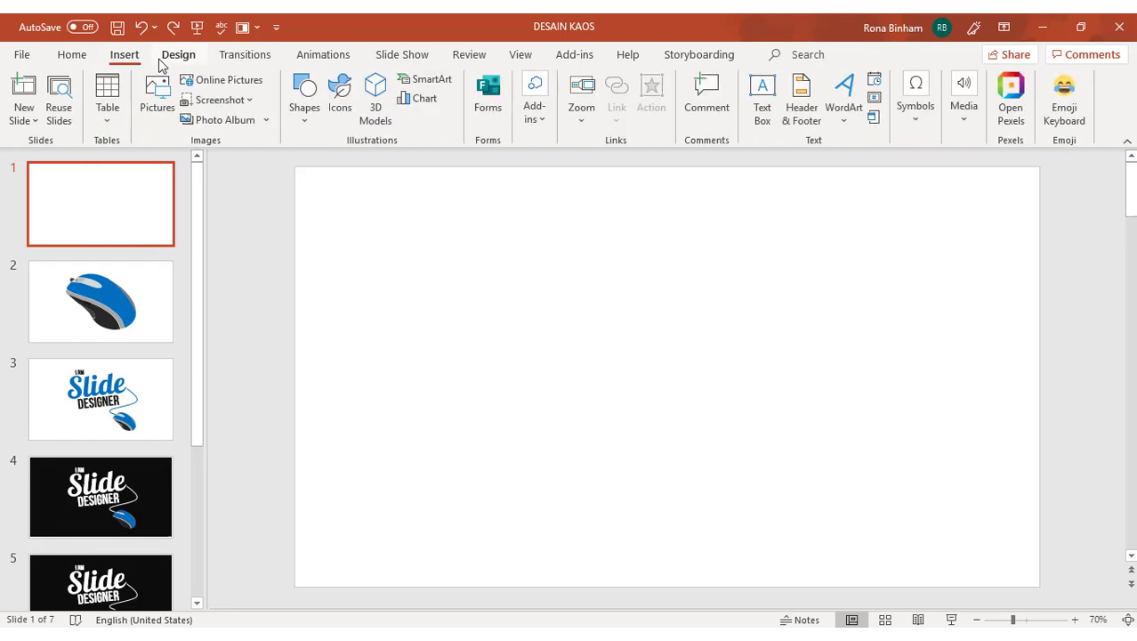
left_click(766, 107)
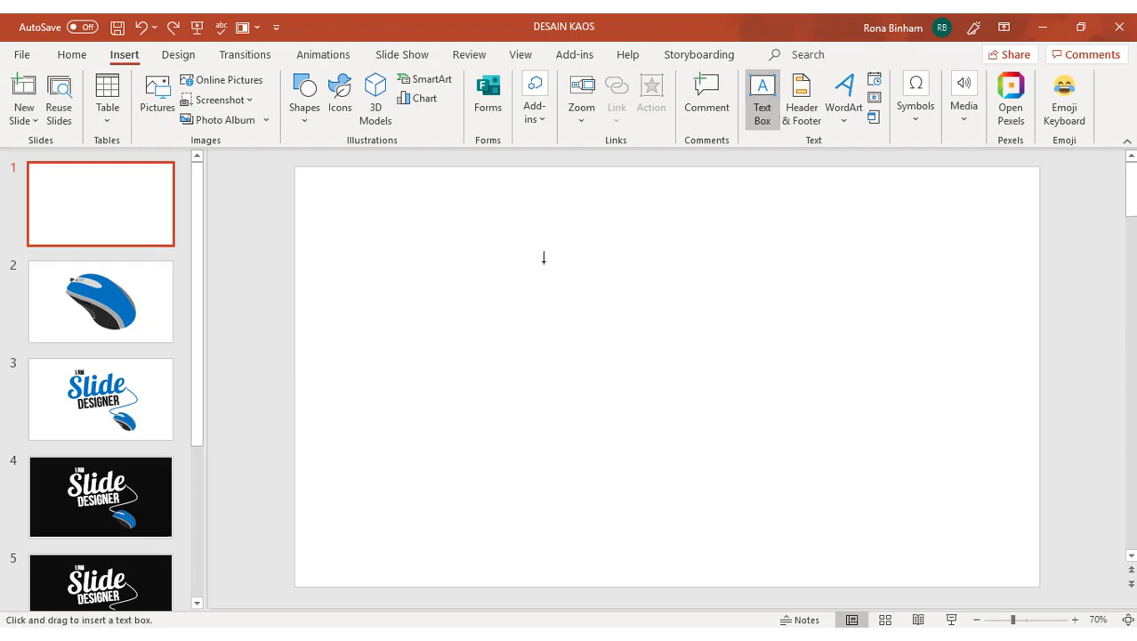
left_click(495, 287)
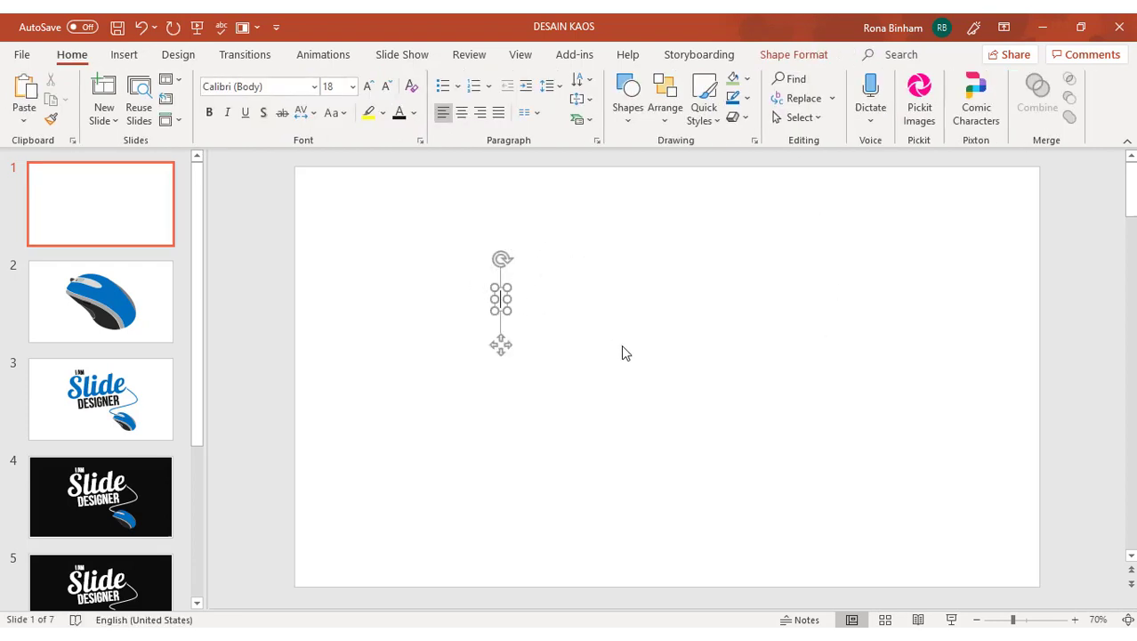
type("I")
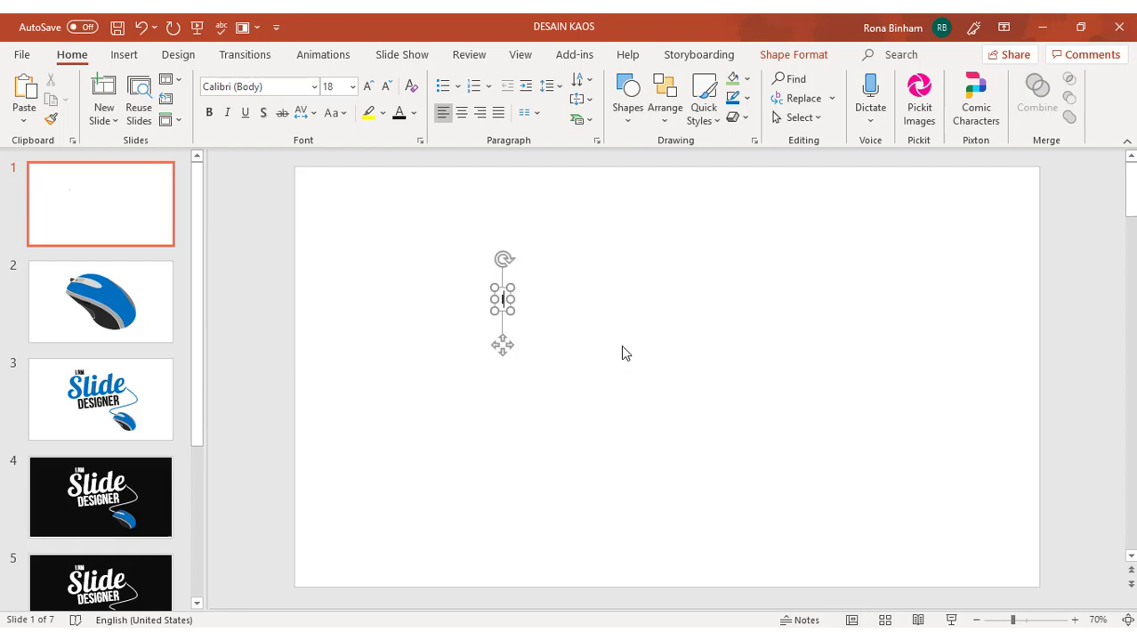
type(" AM")
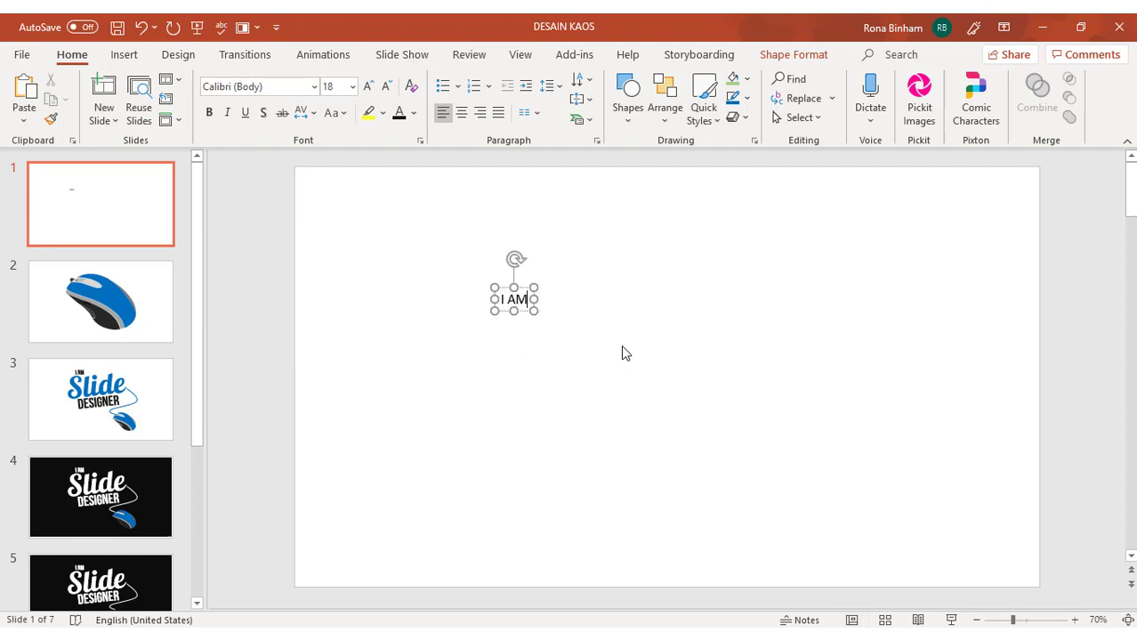
left_click(524, 287)
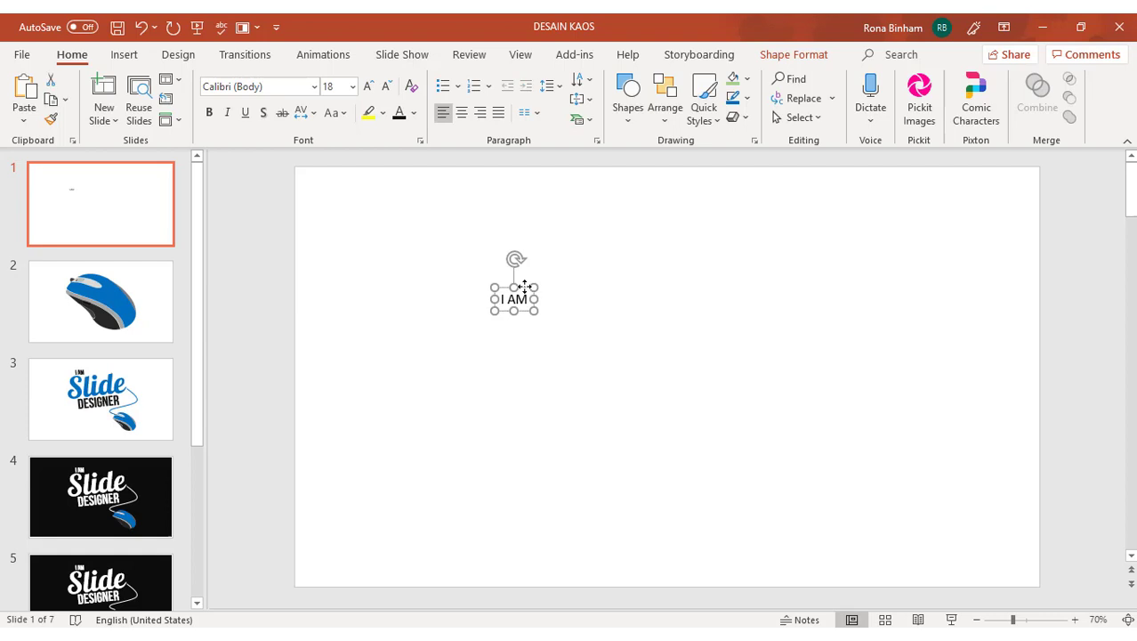
left_click_drag(524, 288, 535, 296)
left_click_drag(535, 296, 529, 301)
key("ctrl+d")
Step: Spread the three overlapping I AM copies onto separate lines
left_click(470, 286)
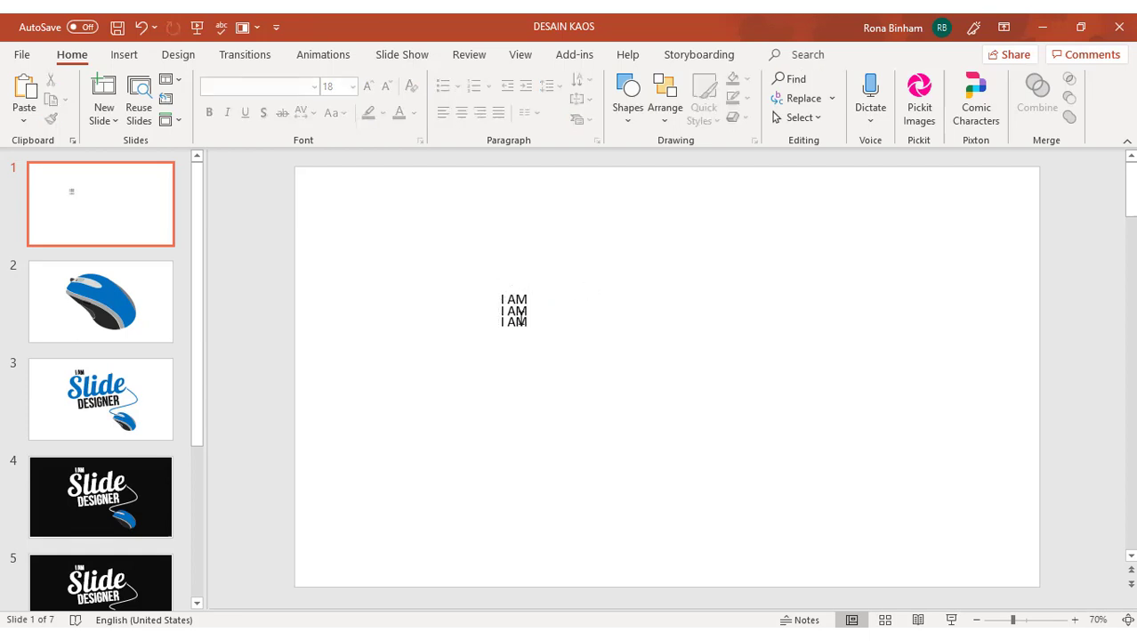
left_click_drag(530, 312, 526, 346)
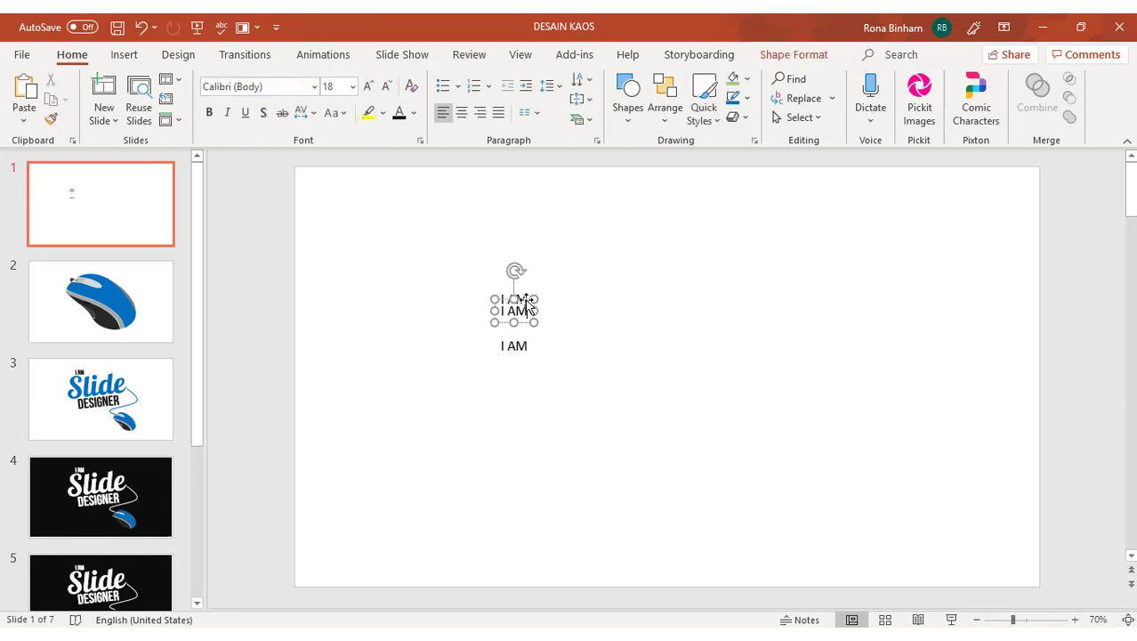
left_click_drag(526, 305, 528, 321)
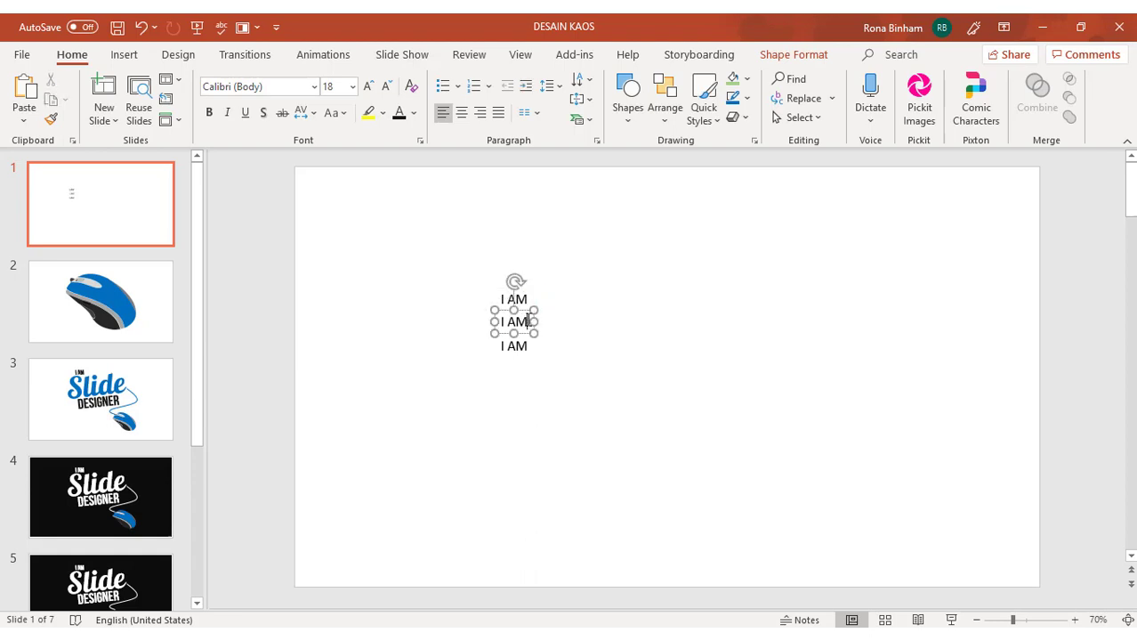
Step: Change the middle box's text to 'Slide' and the bottom box's to 'Designer'
left_click(529, 321)
key("BackSpace")
key("BackSpace")
key("BackSpace")
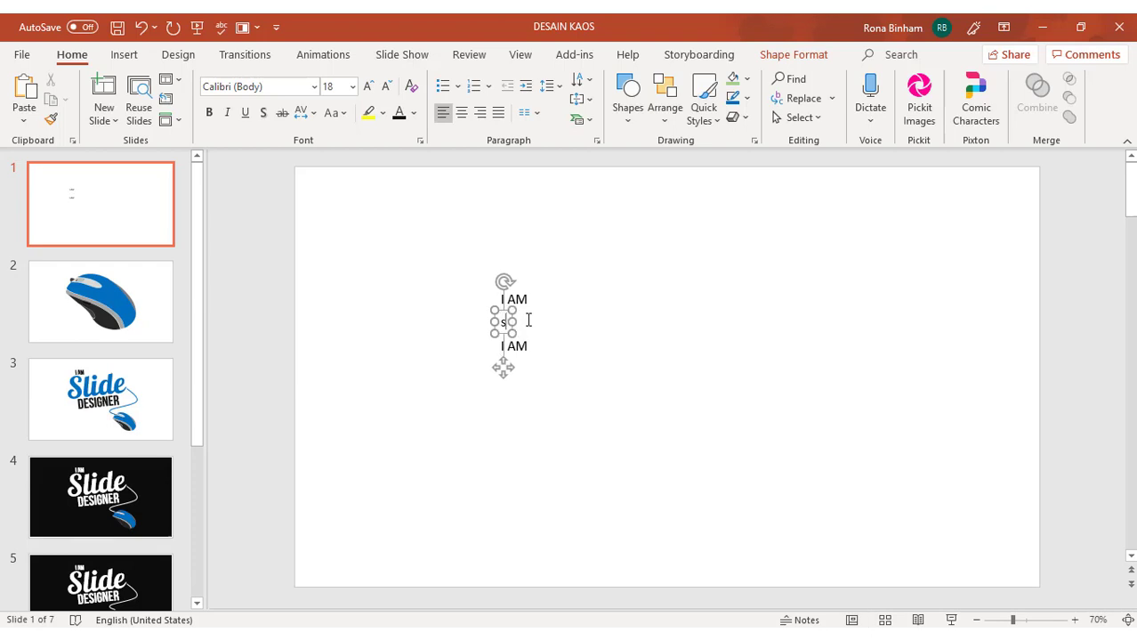
type("Sl")
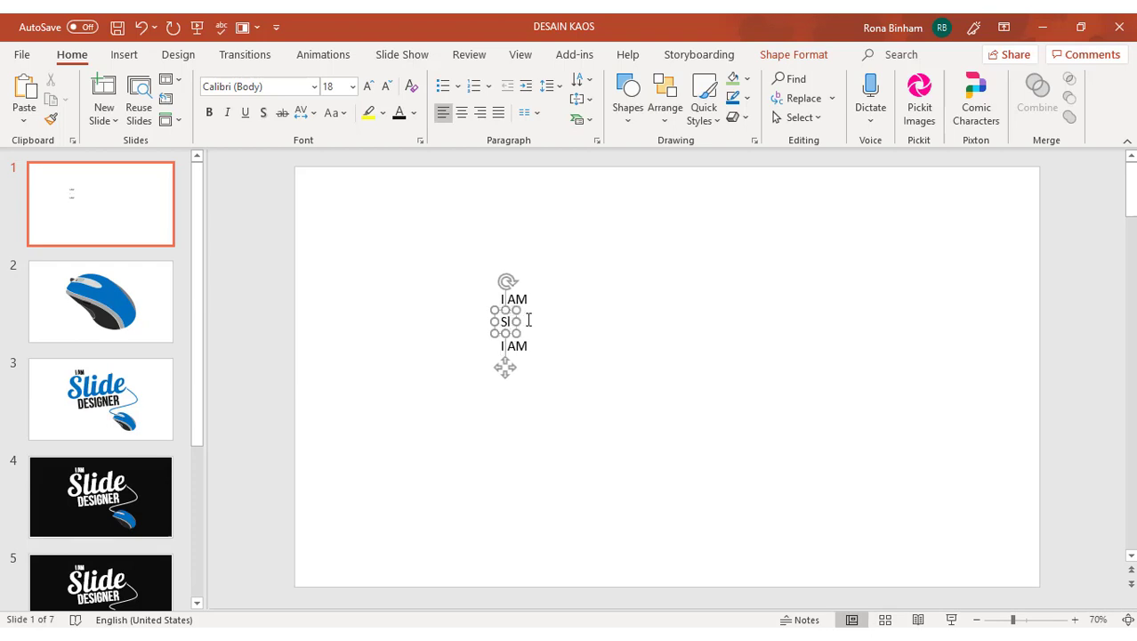
type("ide")
left_click(526, 346)
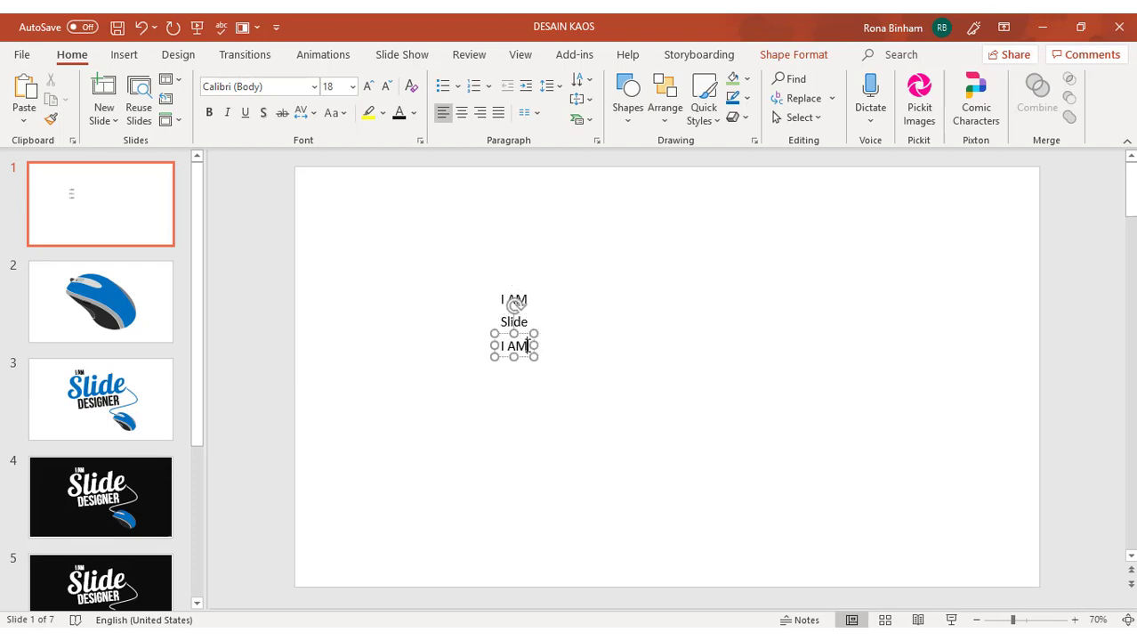
key("BackSpace")
key("BackSpace")
key("BackSpace")
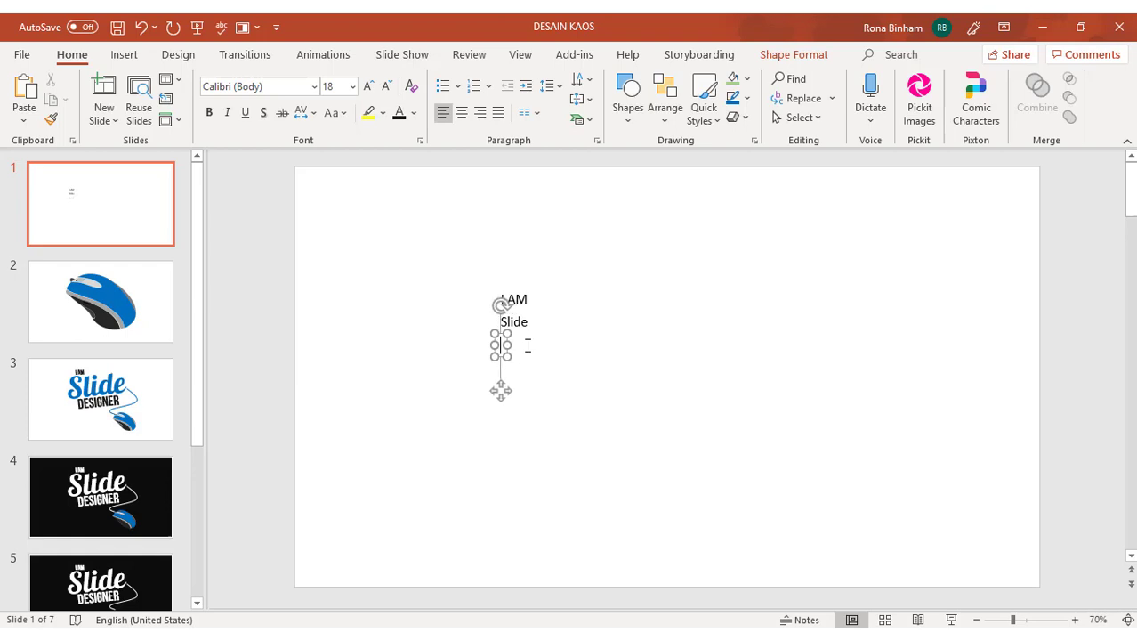
type("Designer")
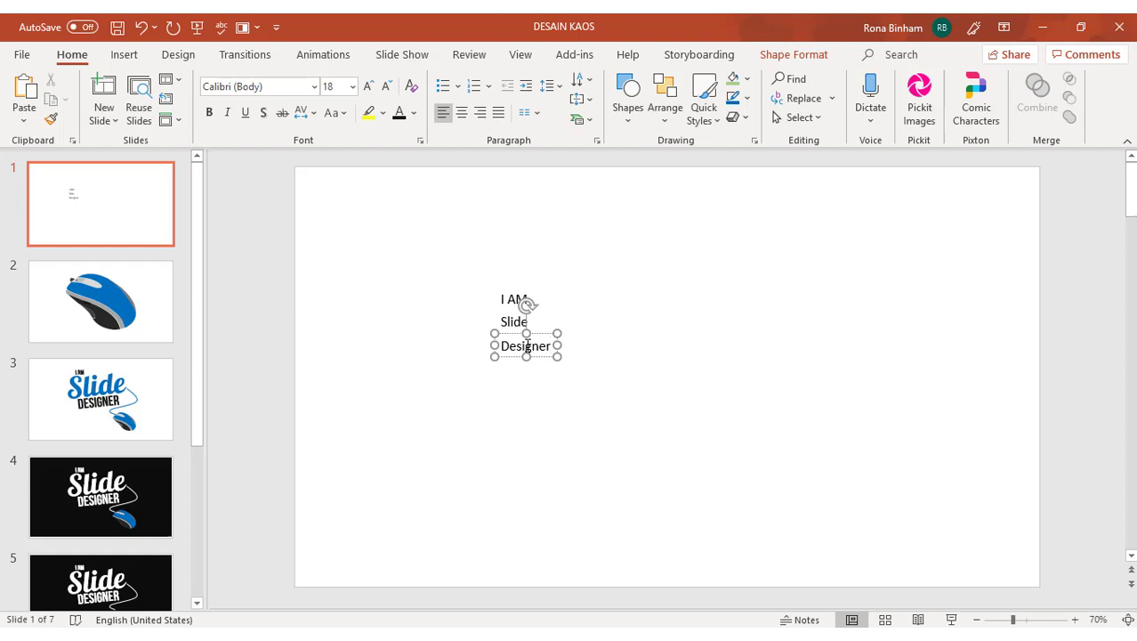
left_click(438, 252)
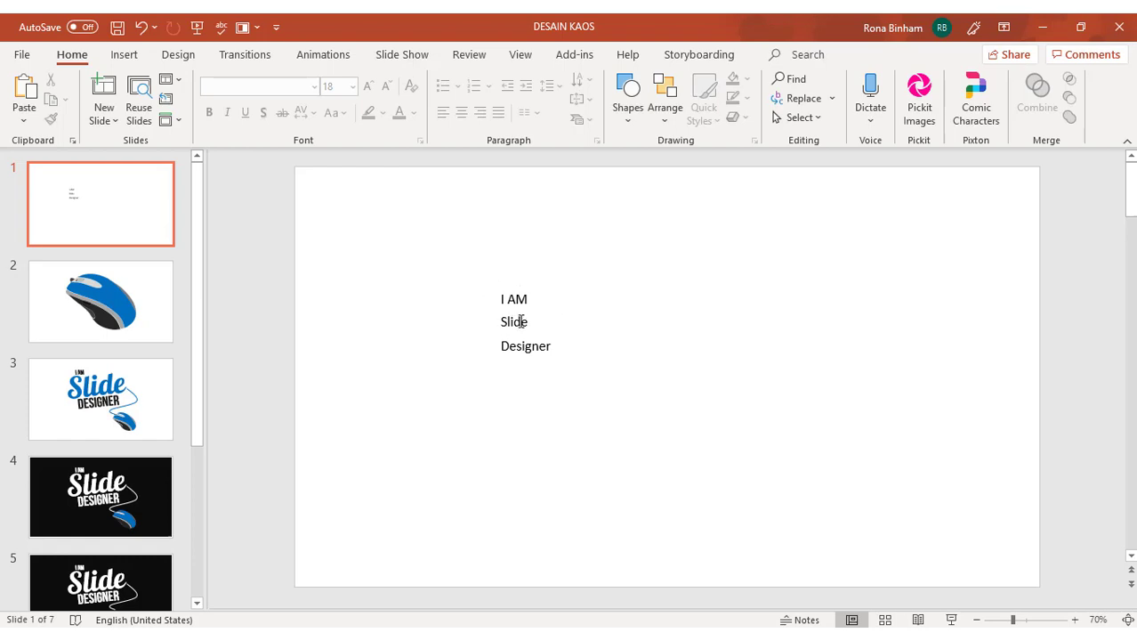
Step: Set Slide and Designer in the Lobster font and enlarge them to about 40 pt
left_click(521, 320)
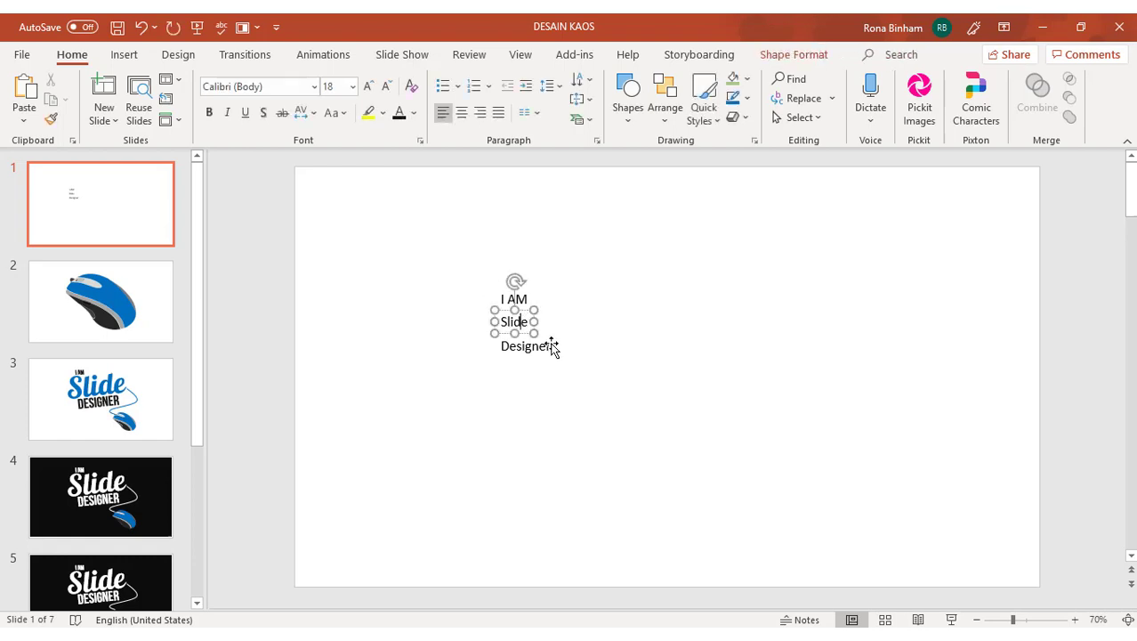
left_click(550, 346, "shift")
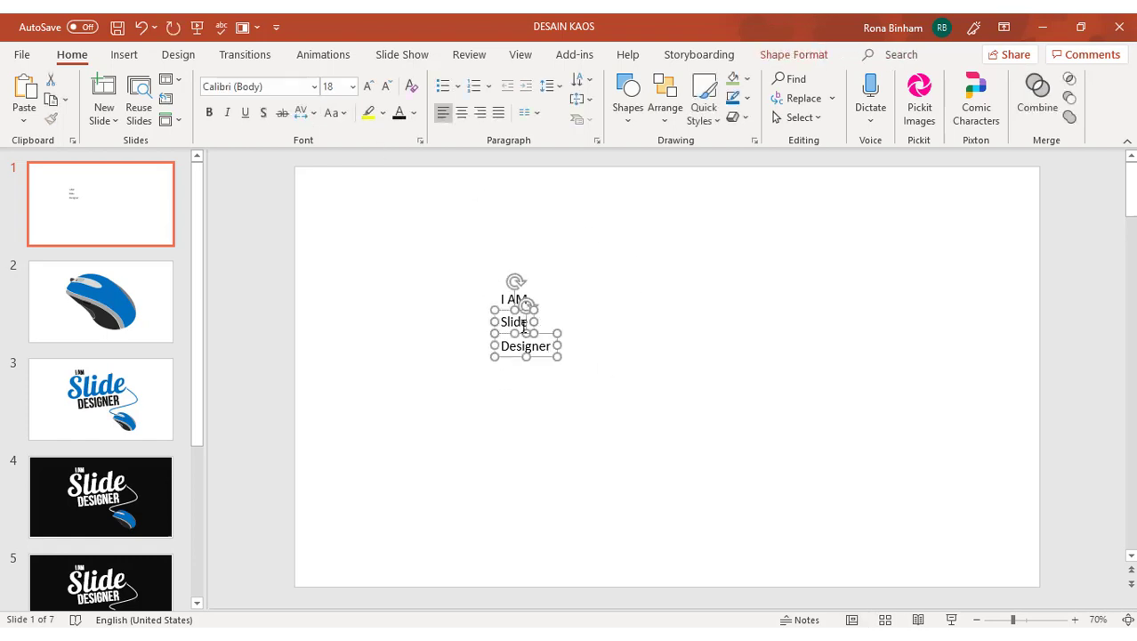
left_click(282, 89)
type("L")
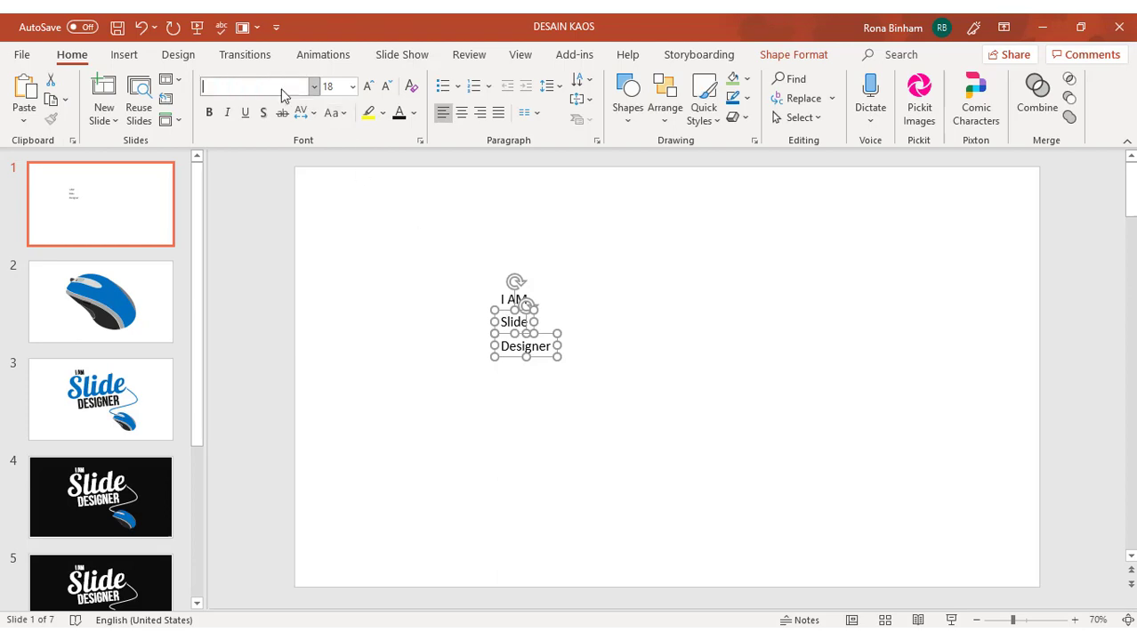
type("obster")
key("Return")
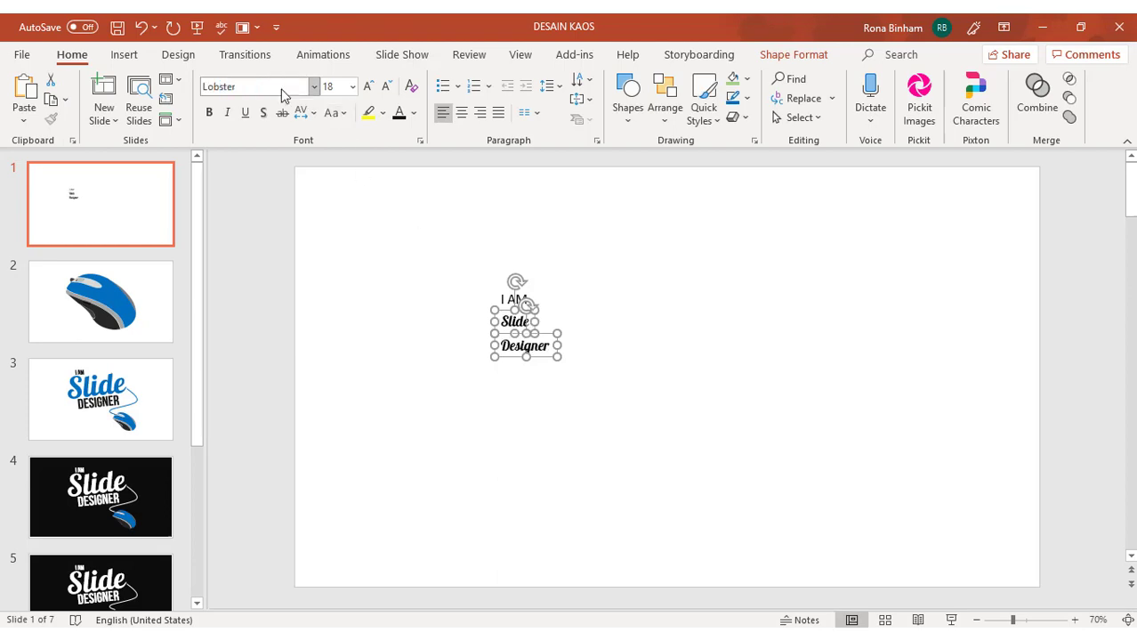
left_click(367, 86)
left_click(367, 87)
left_click(367, 86)
left_click(368, 86)
left_click(367, 87)
left_click(368, 86)
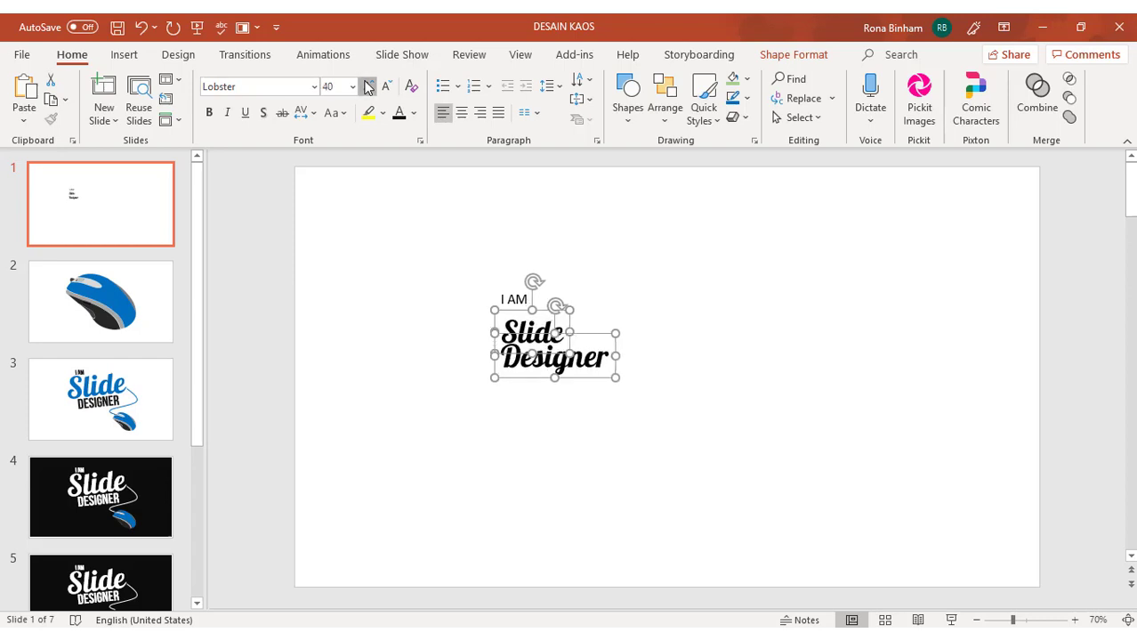
left_click(367, 86)
left_click(693, 365)
Step: Move Designer away from Slide and center-align the Slide text
left_click(612, 333)
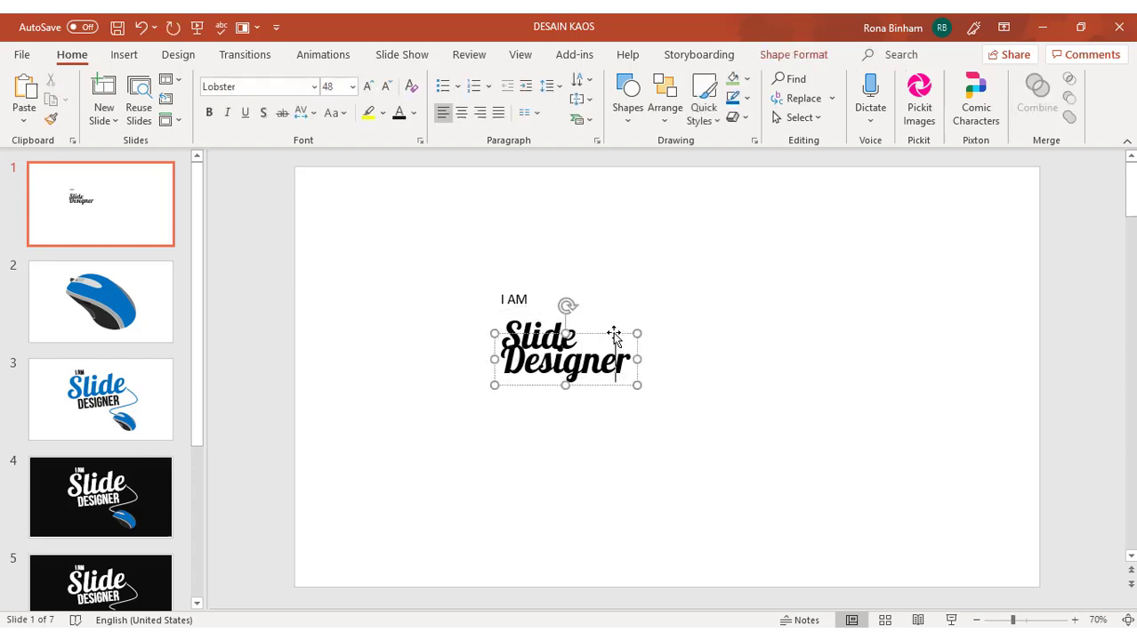
left_click_drag(614, 334, 615, 366)
left_click_drag(505, 336, 624, 340)
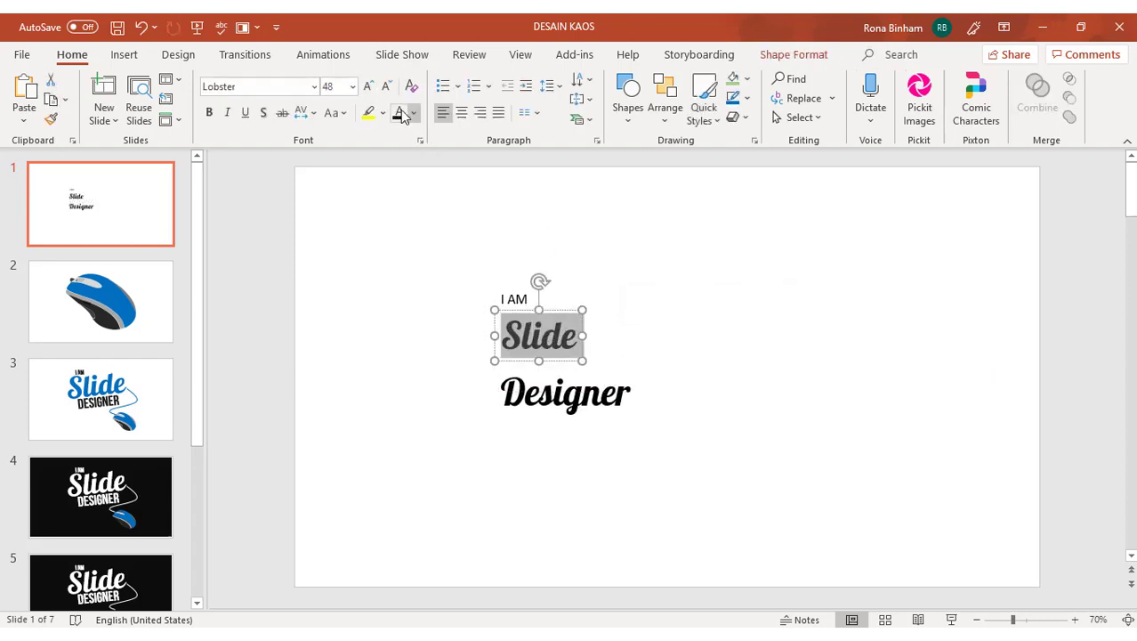
left_click(462, 112)
Step: Enlarge Slide to 166 pt and move it toward the slide centre
left_click(367, 87)
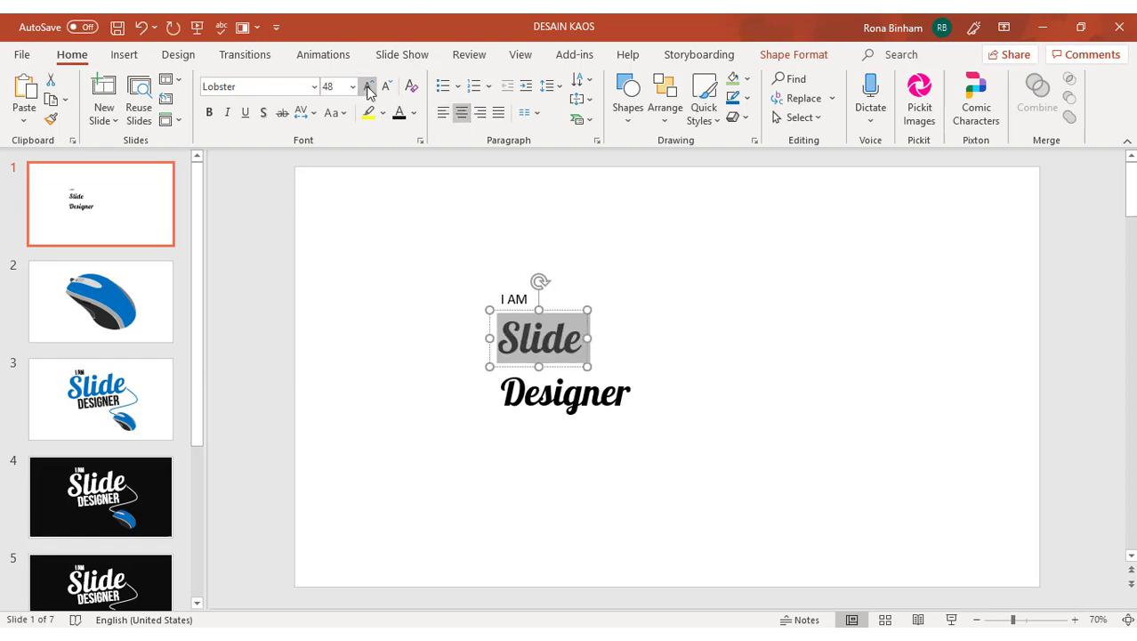
left_click(368, 86)
left_click(367, 86)
left_click(367, 86)
left_click(368, 87)
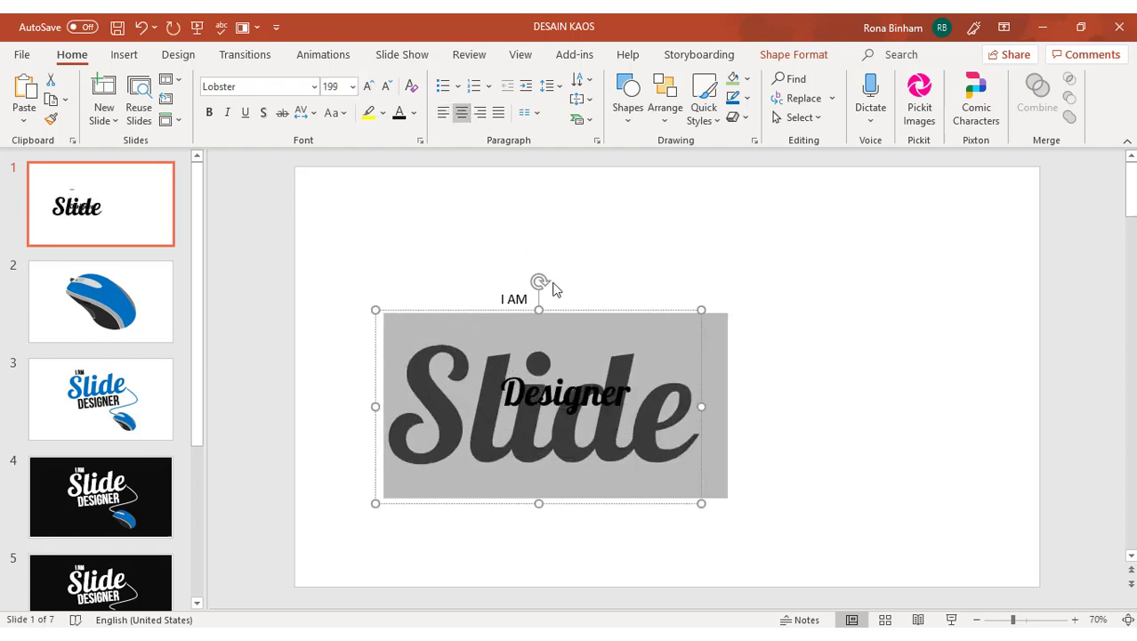
left_click(386, 86)
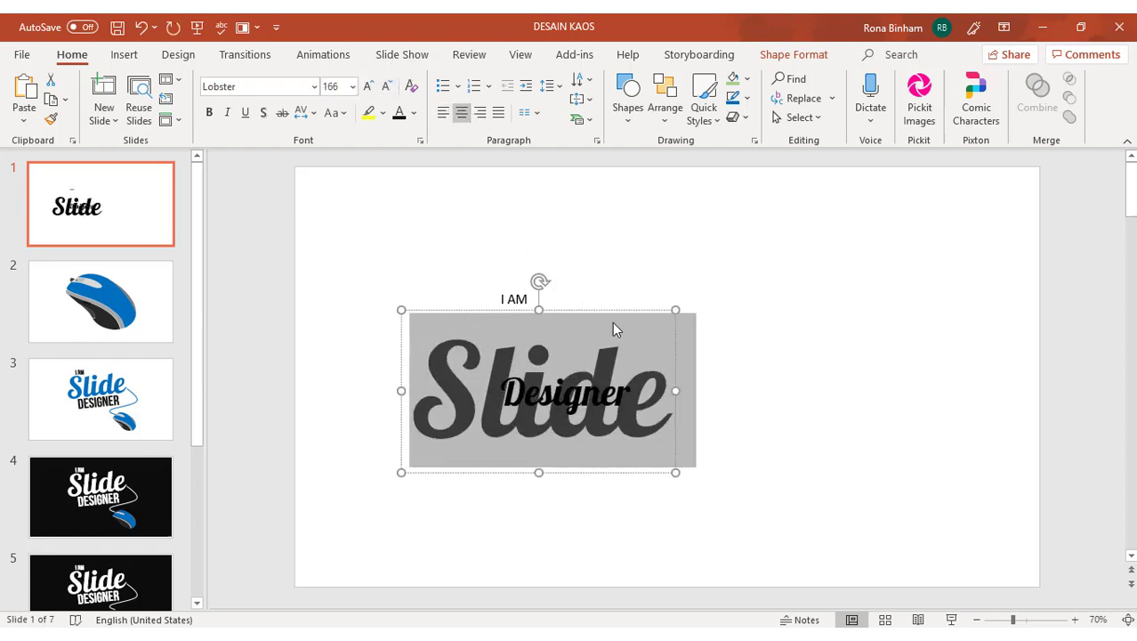
left_click_drag(612, 320, 691, 256)
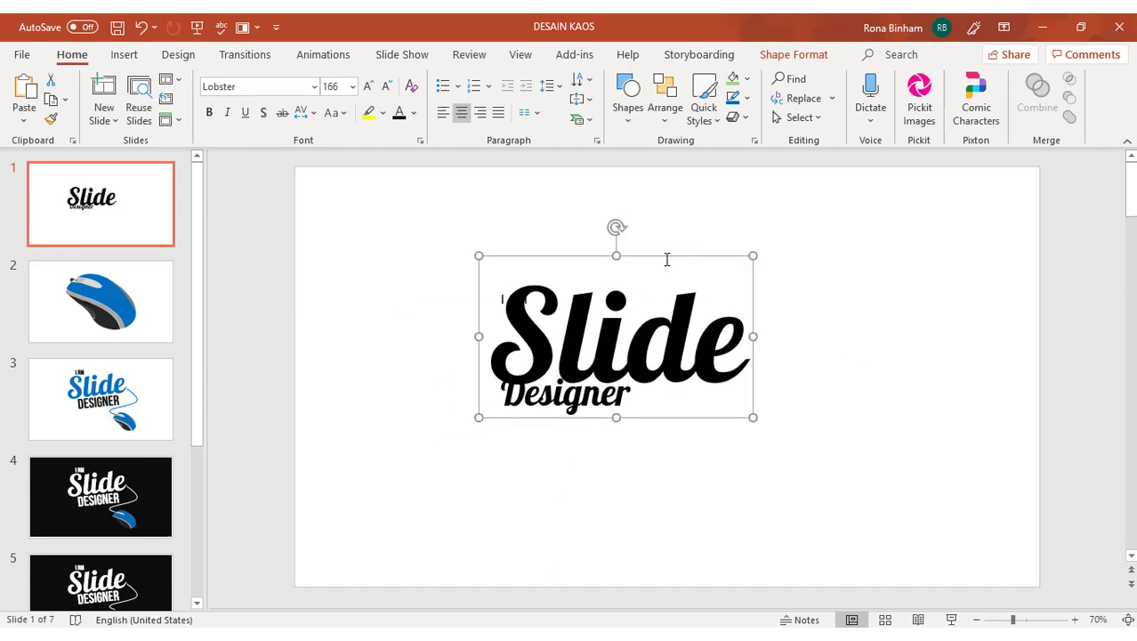
left_click(670, 256)
left_click_drag(671, 256, 768, 274)
Step: Move Designer below Slide and enlarge it to 96 pt
left_click(524, 368)
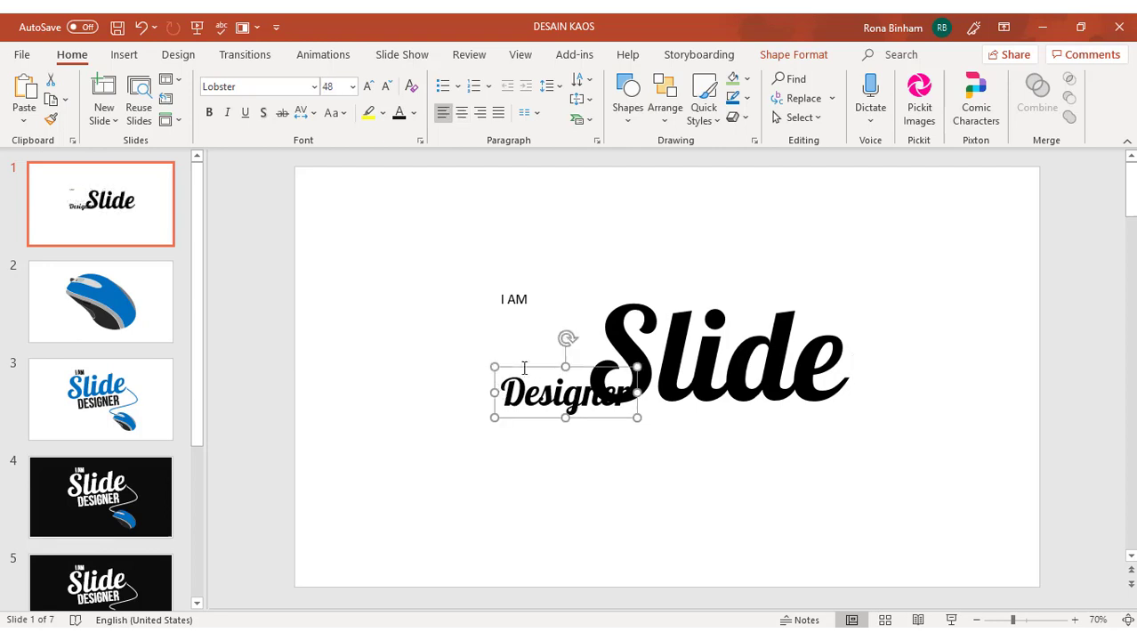
left_click_drag(524, 368, 519, 443)
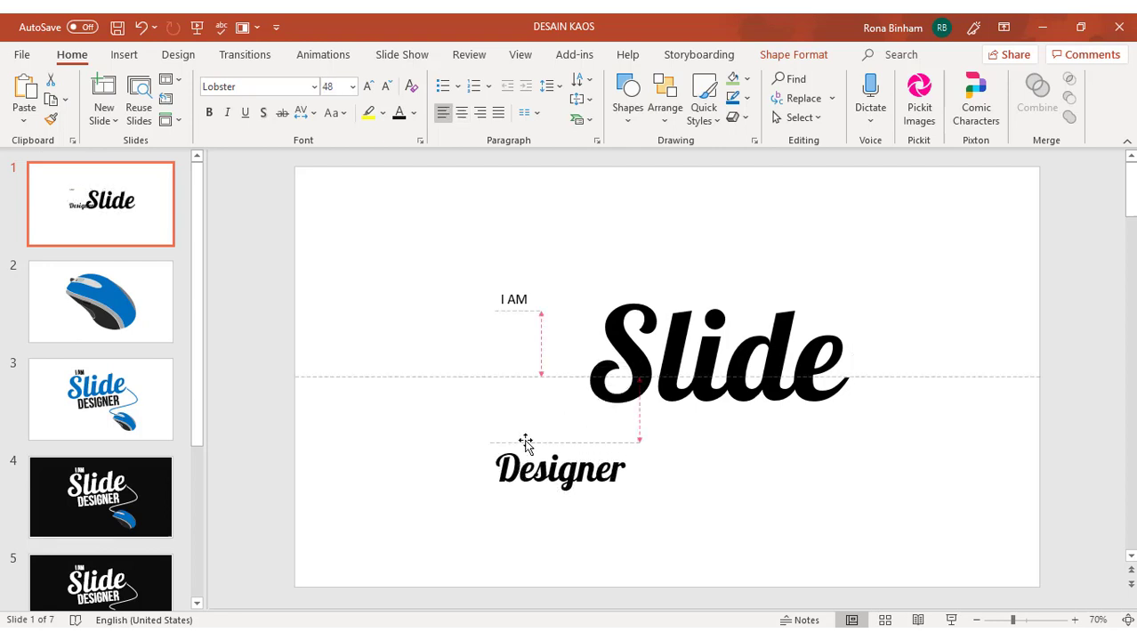
left_click(369, 87)
left_click(368, 87)
left_click(368, 86)
left_click(369, 86)
left_click(369, 87)
left_click(368, 86)
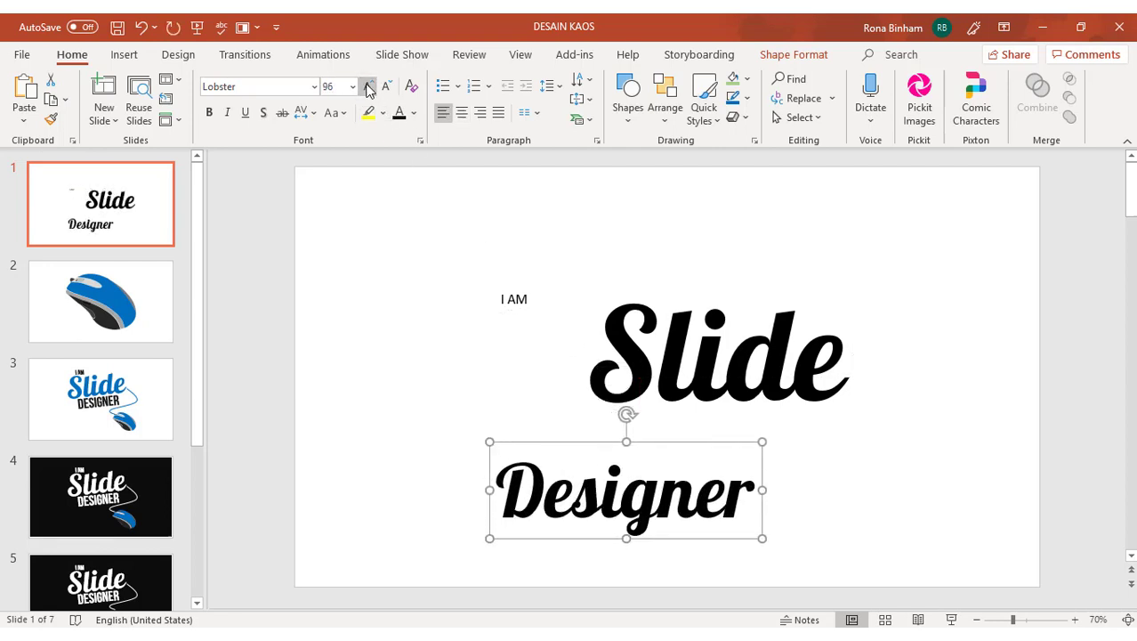
left_click(368, 86)
Step: Line Slide up above Designer and tuck Designer tightly beneath it
left_click(722, 365)
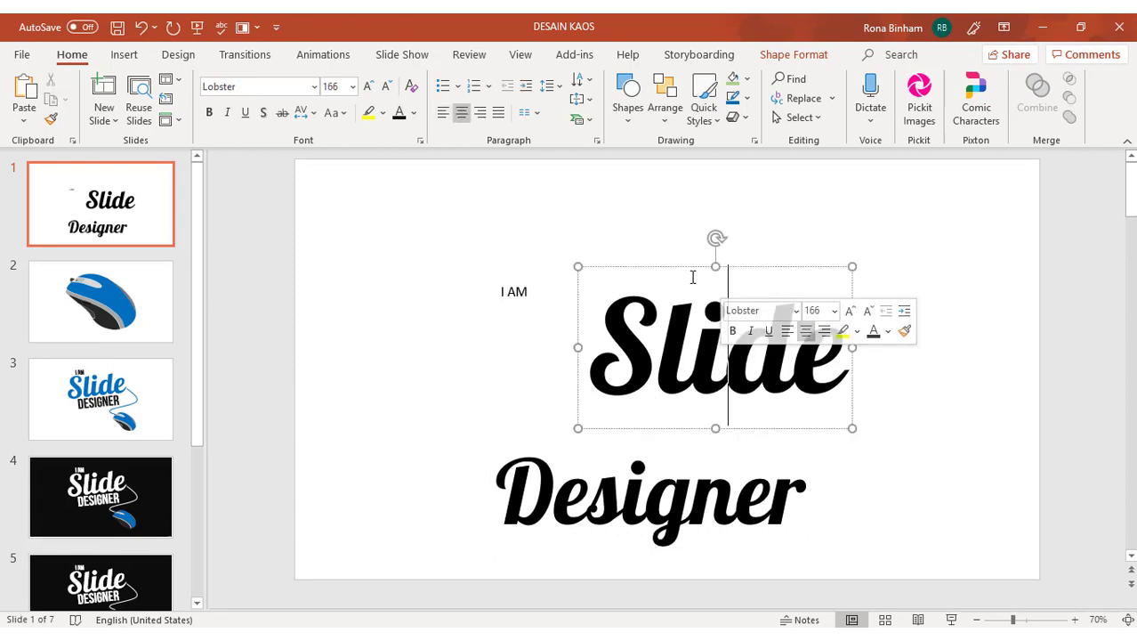
left_click_drag(685, 265, 585, 274)
left_click(623, 490)
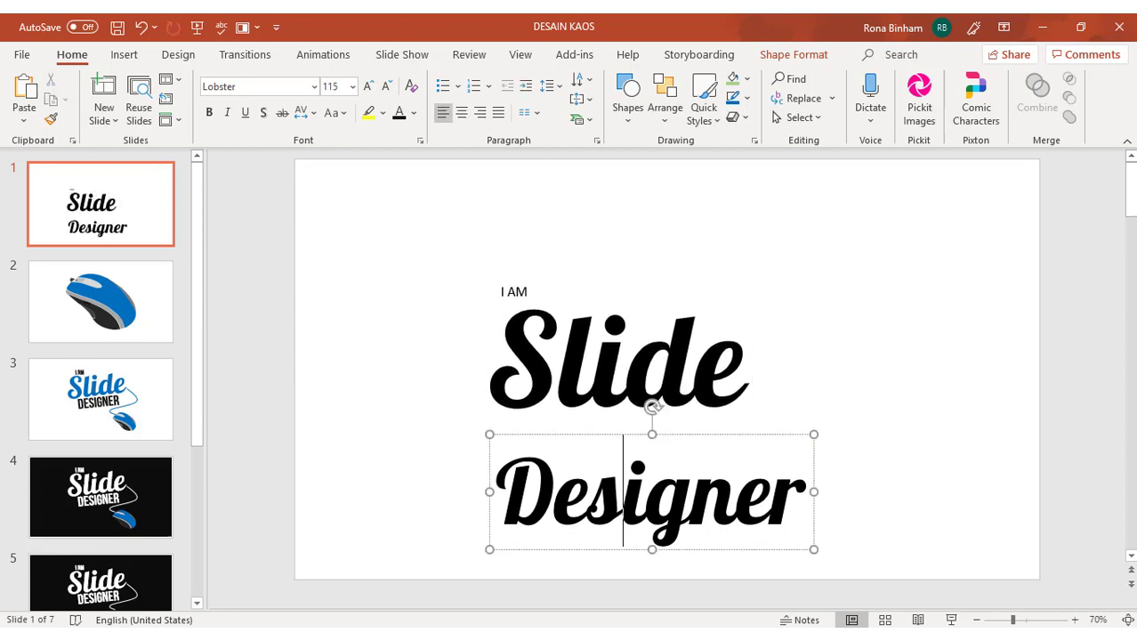
left_click_drag(570, 436, 558, 394)
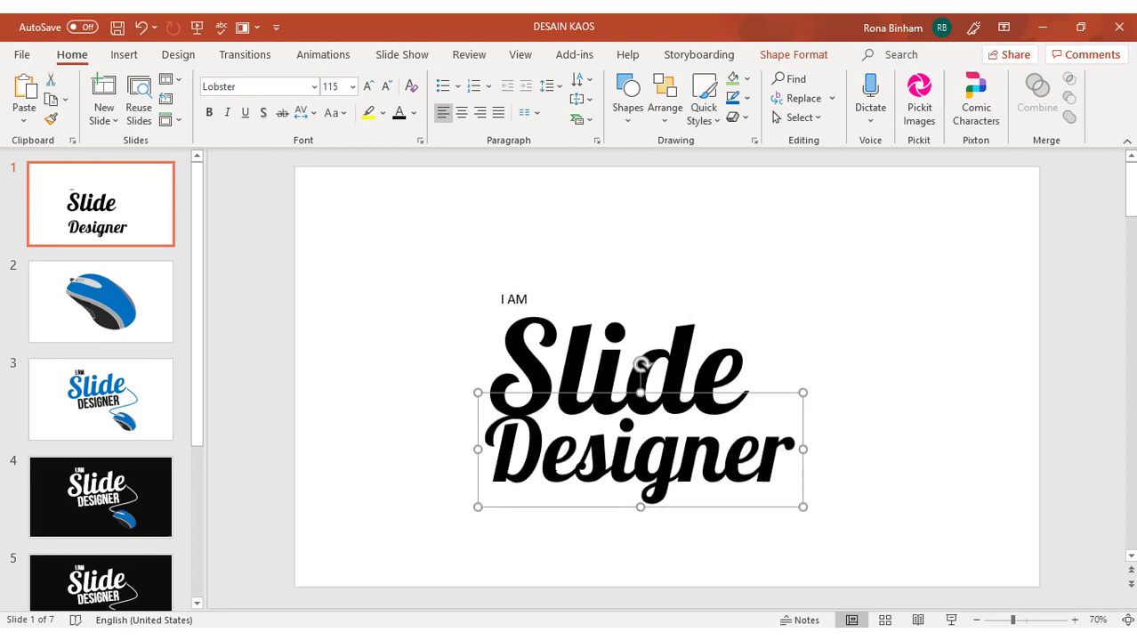
Step: Change the Designer text to the Bebas font
left_click(543, 449)
key("ctrl+a")
left_click(262, 92)
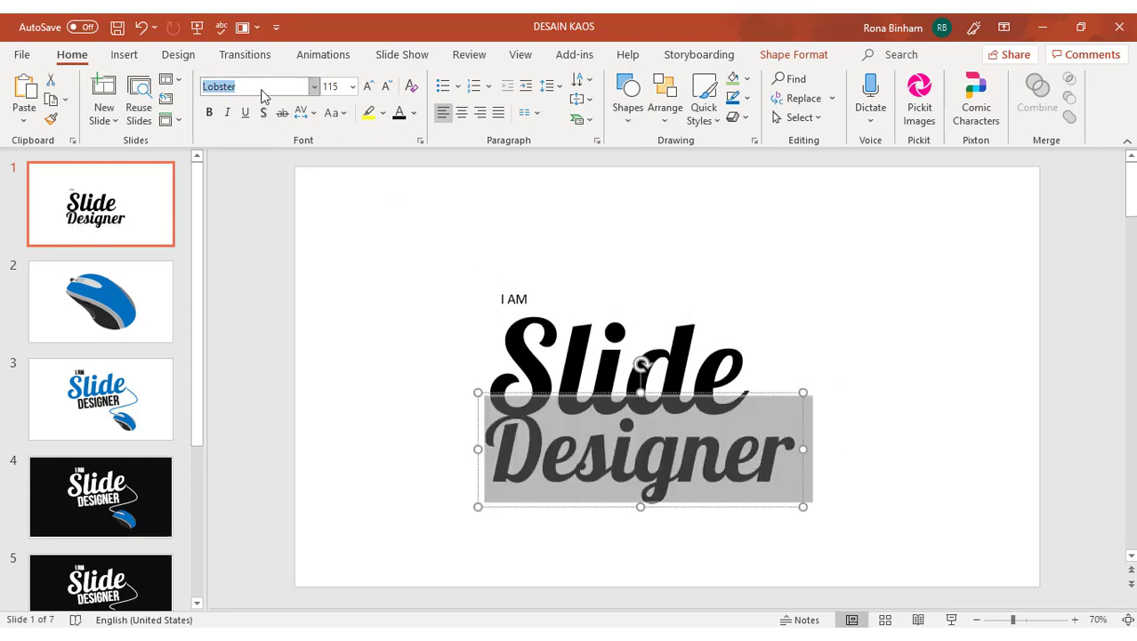
type("Bebas")
key("Return")
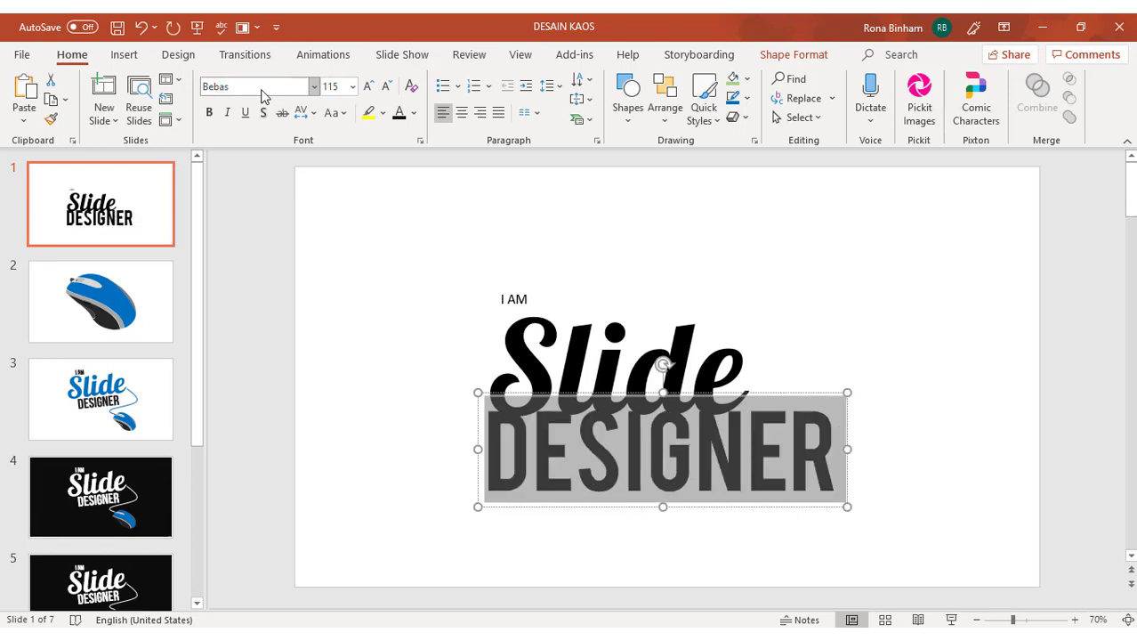
Step: Shrink DESIGNER to 66 pt and centre it beneath Slide
left_click(388, 86)
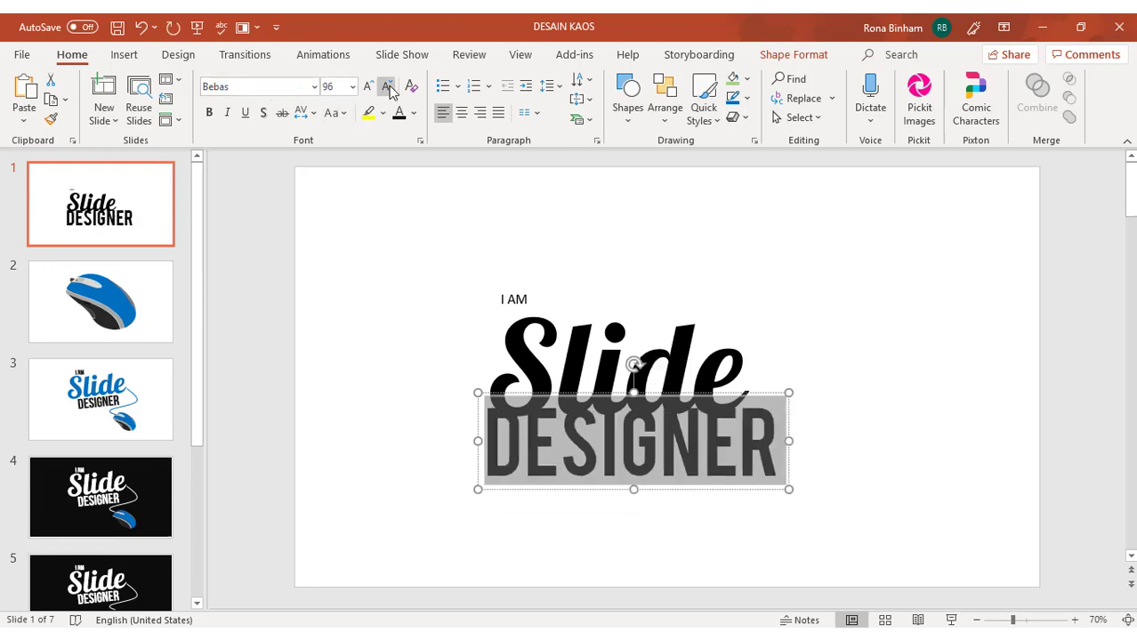
left_click(388, 87)
left_click(389, 87)
left_click(389, 88)
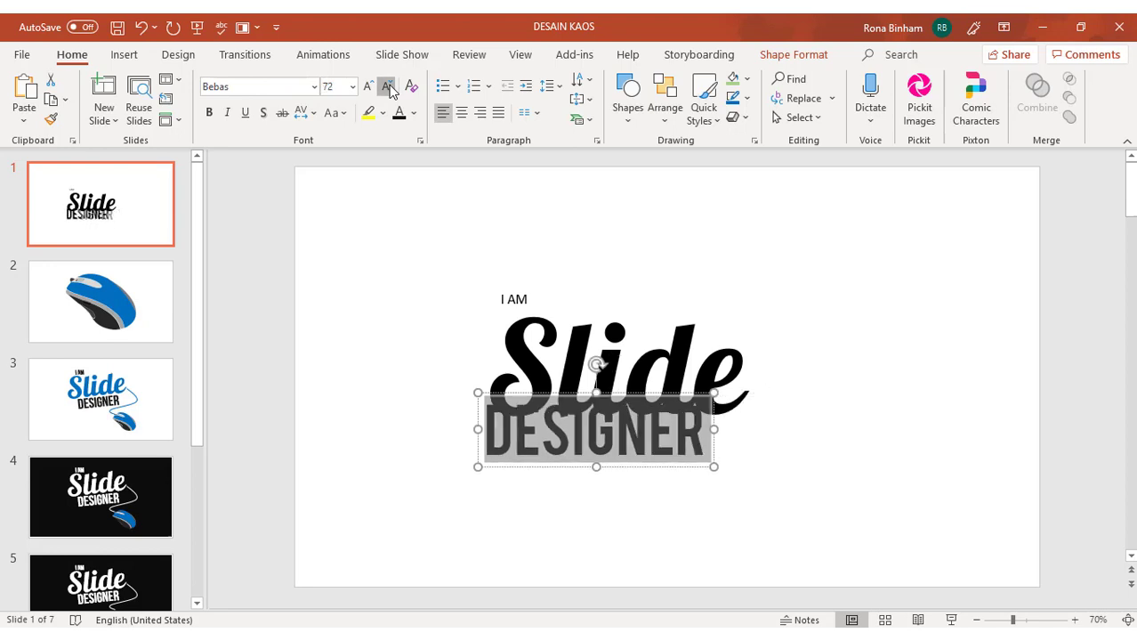
left_click(389, 87)
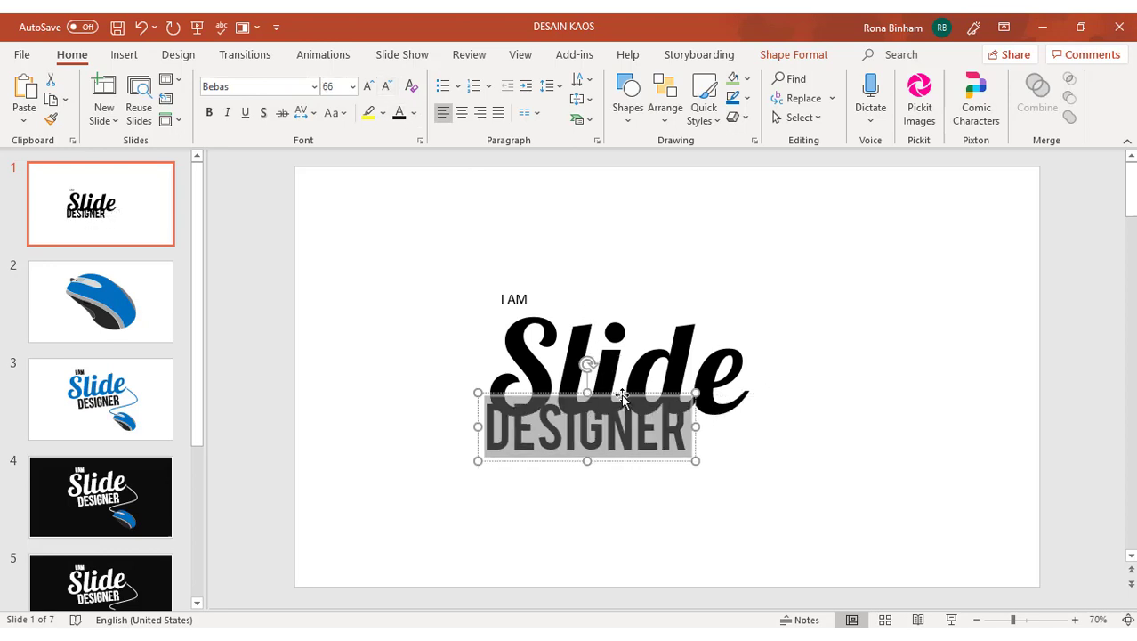
mouse_move(622, 395)
left_mouse_down()
mouse_move(663, 410)
mouse_move(656, 417)
left_mouse_up()
left_click(521, 300)
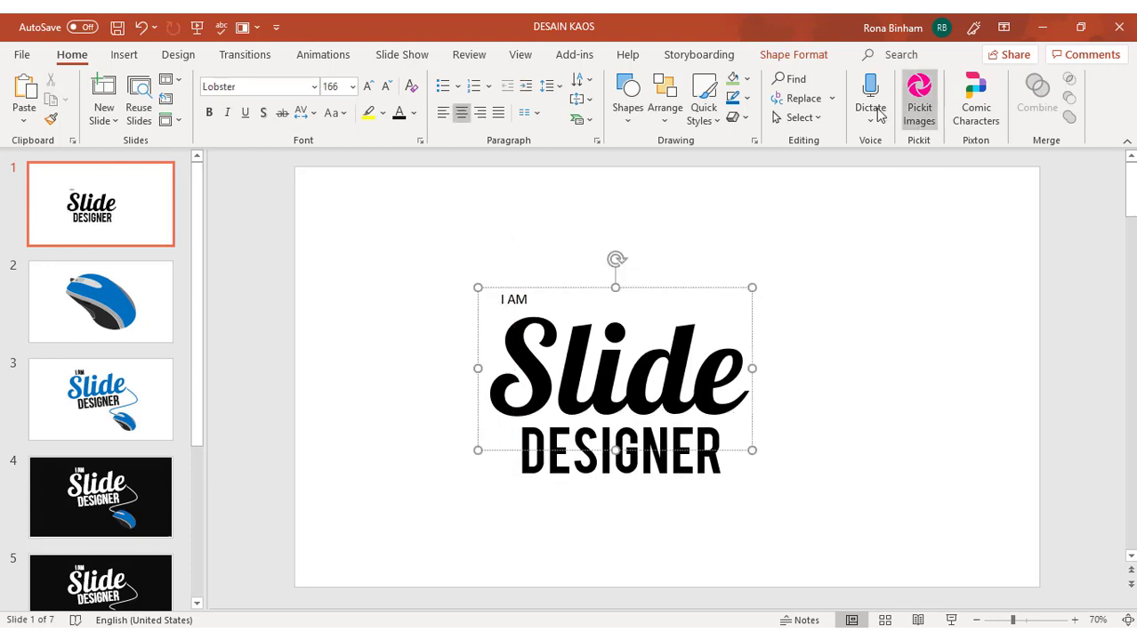
Step: Send the Slide text box to the back
left_click(815, 55)
left_click(905, 100)
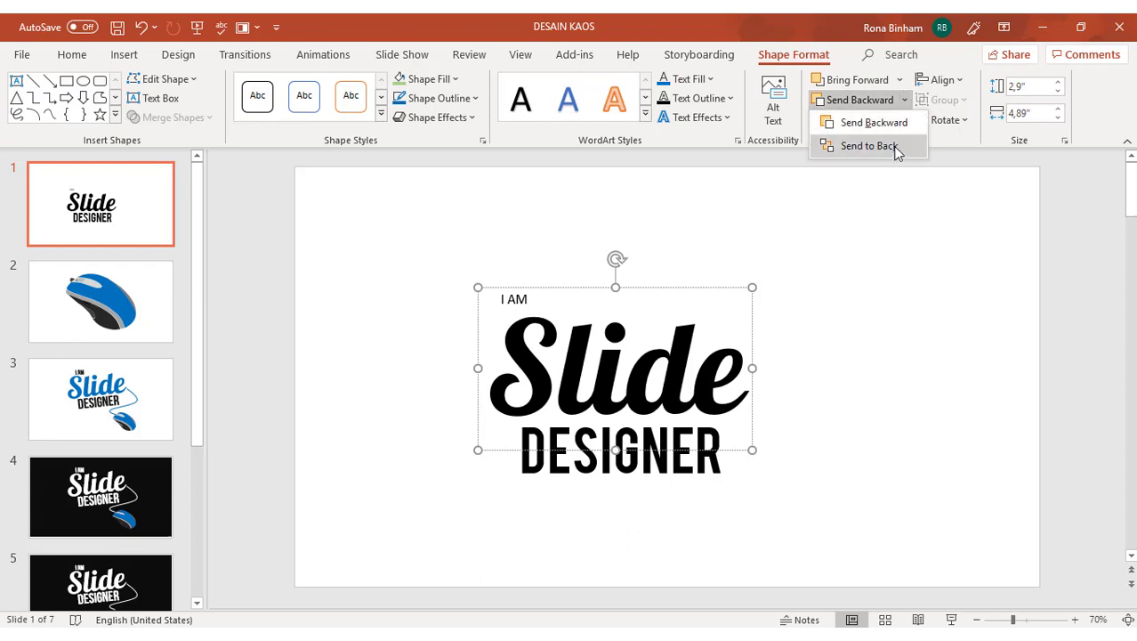
left_click(890, 147)
Step: Restyle I AM in Bebas at 32 pt and place it just above Slide
left_click(514, 297)
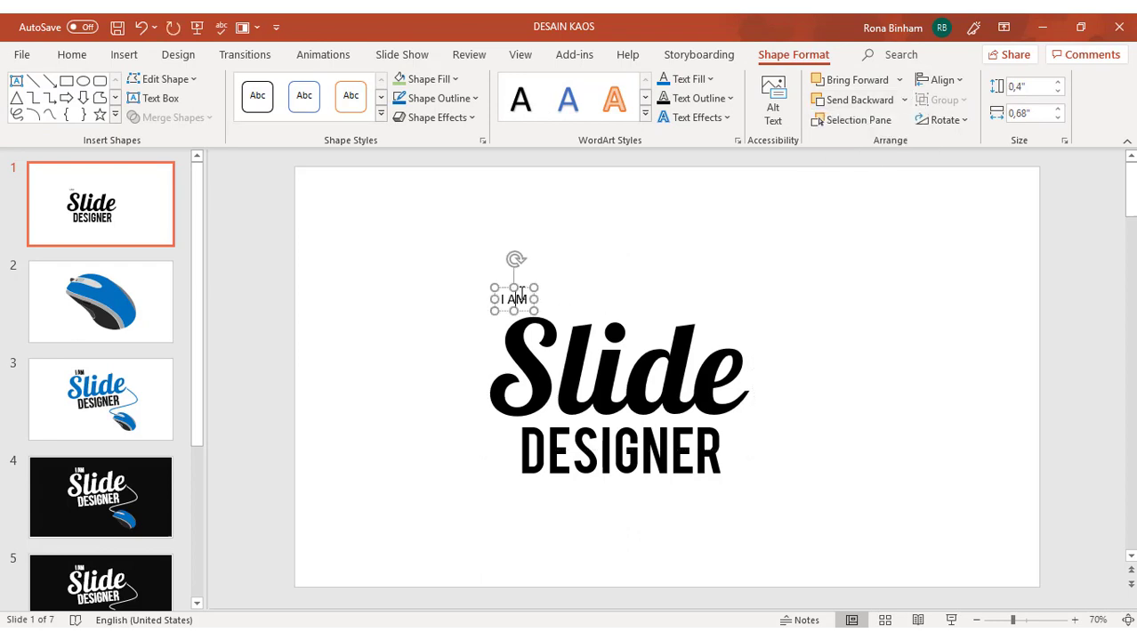
left_click(72, 55)
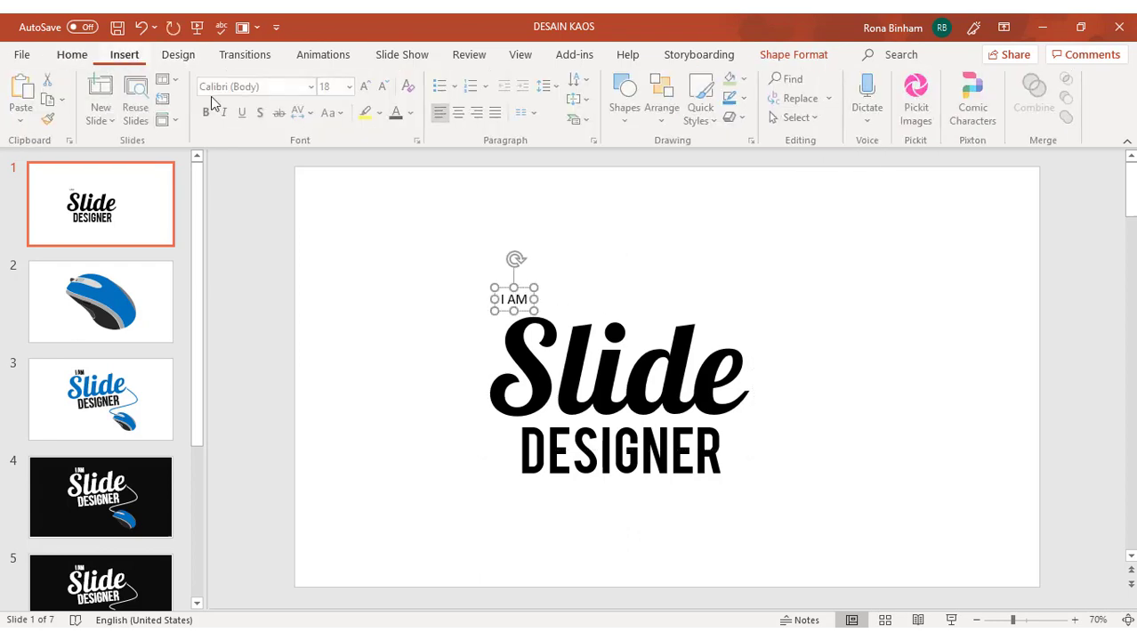
left_click(259, 85)
type("Bebas")
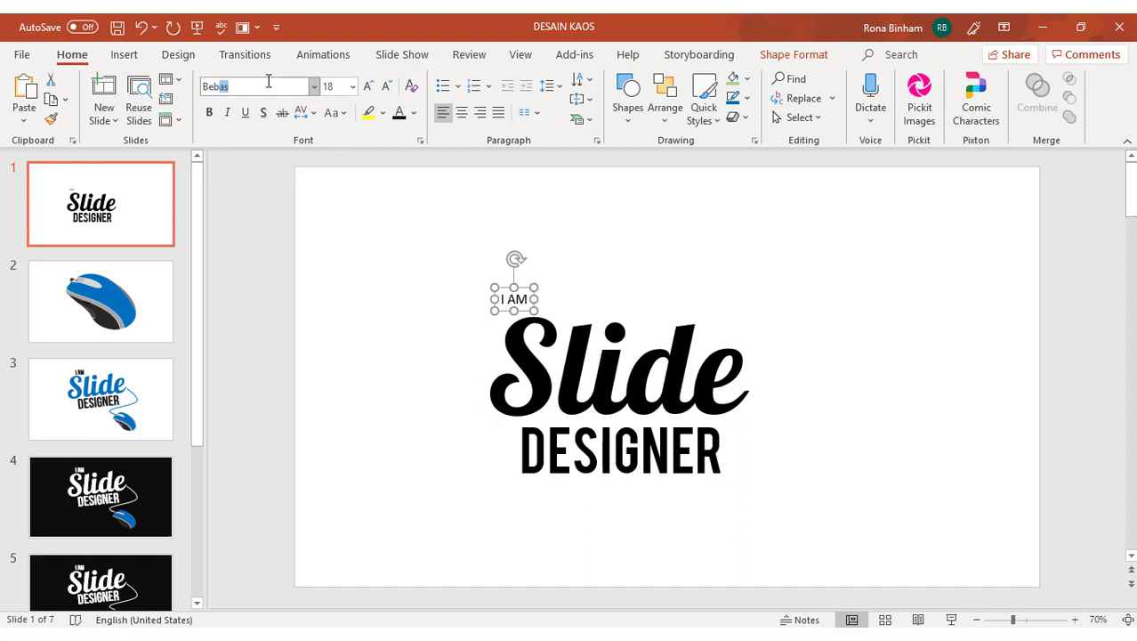
key("Return")
left_click(368, 86)
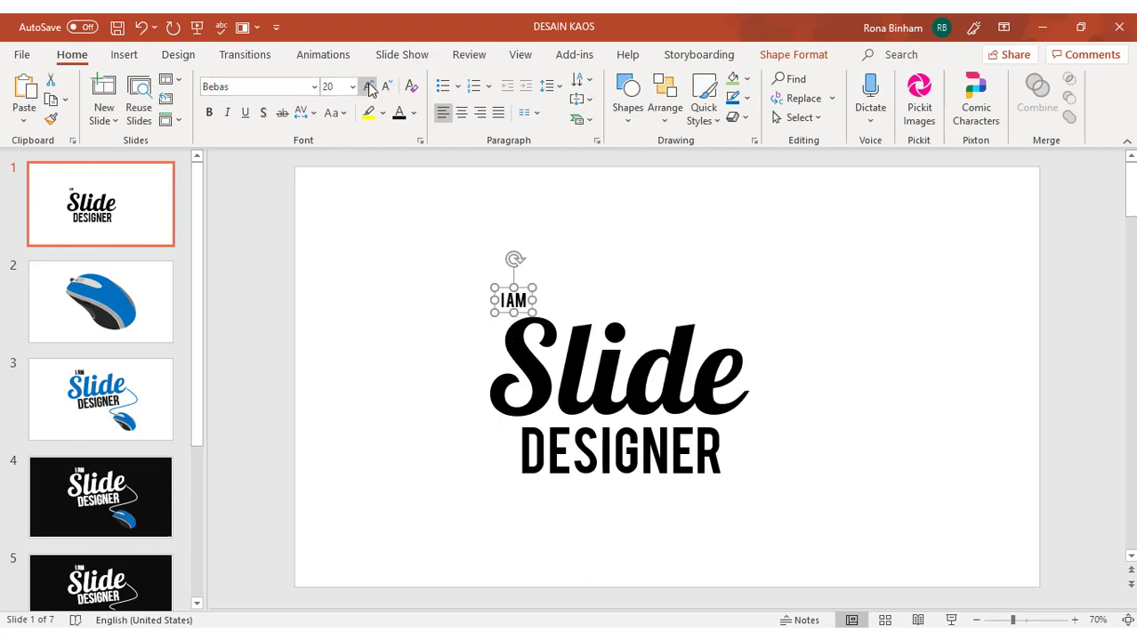
left_click(368, 86)
left_click(368, 86)
left_click(368, 86)
left_click(368, 86)
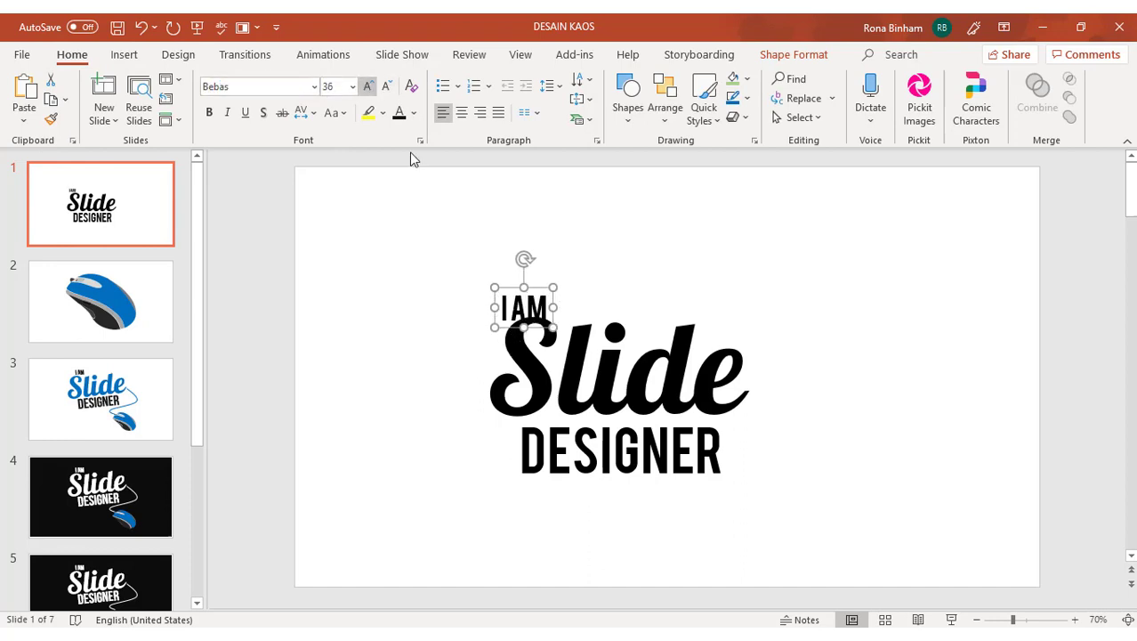
left_click(386, 86)
left_click_drag(532, 285, 554, 279)
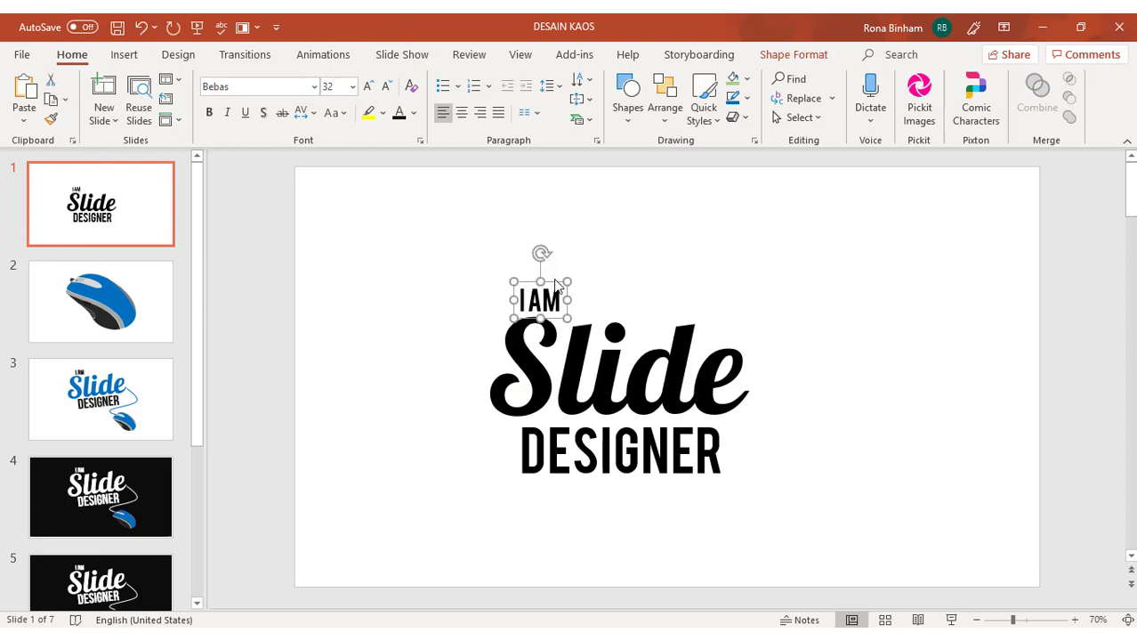
left_click(467, 257)
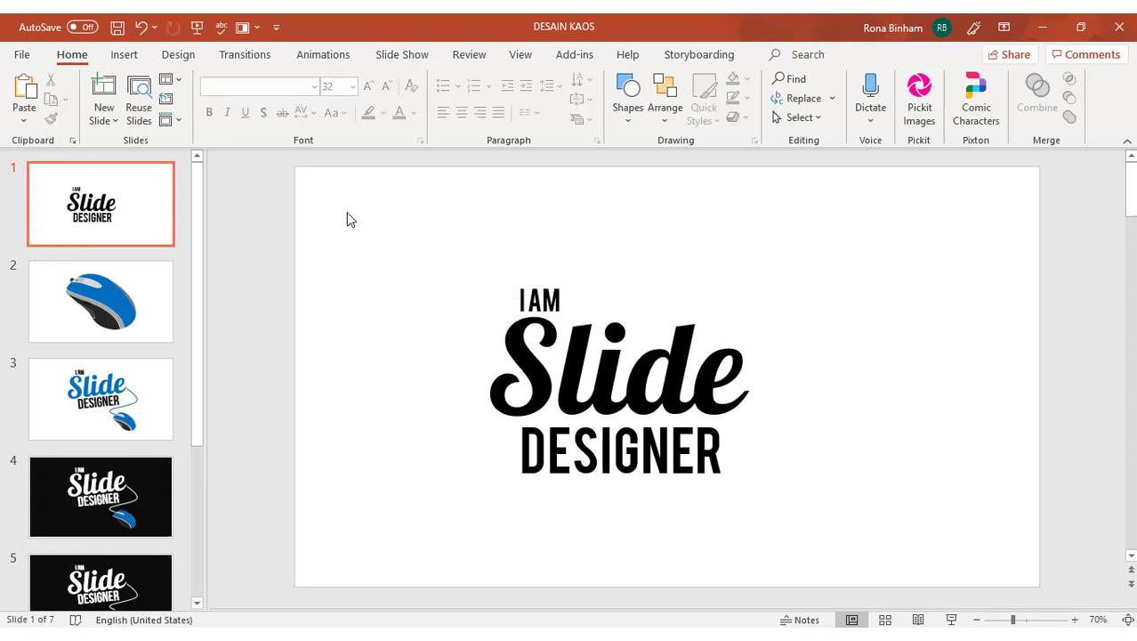
Step: Group the three logo words with Ctrl+G, tilt the group slightly and enlarge it
left_click_drag(346, 212, 1013, 606)
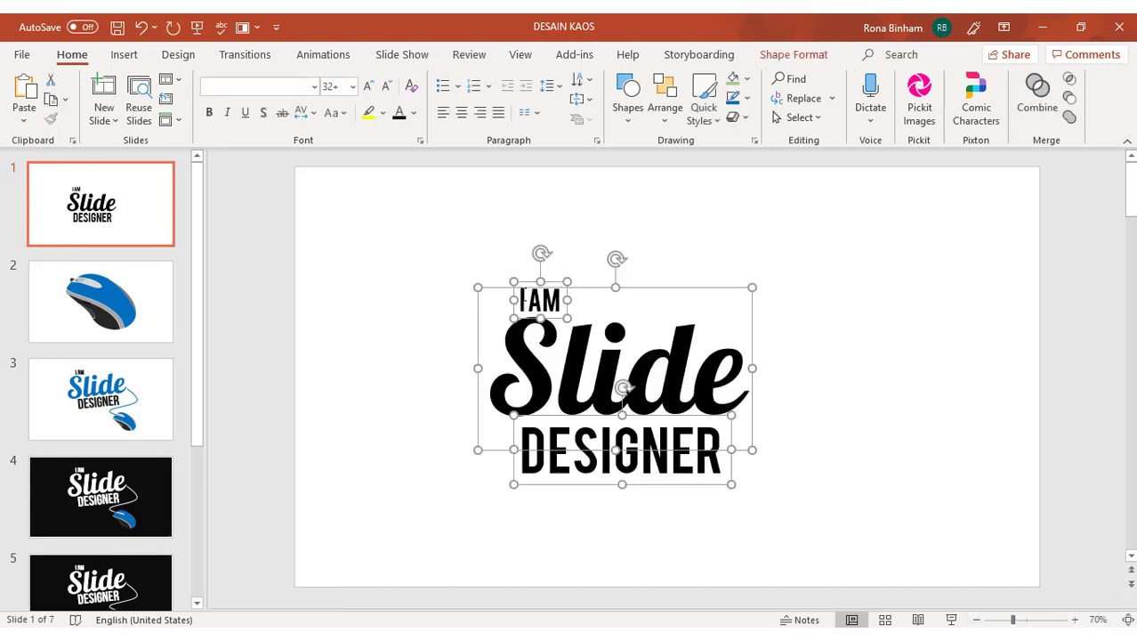
key("ctrl+g")
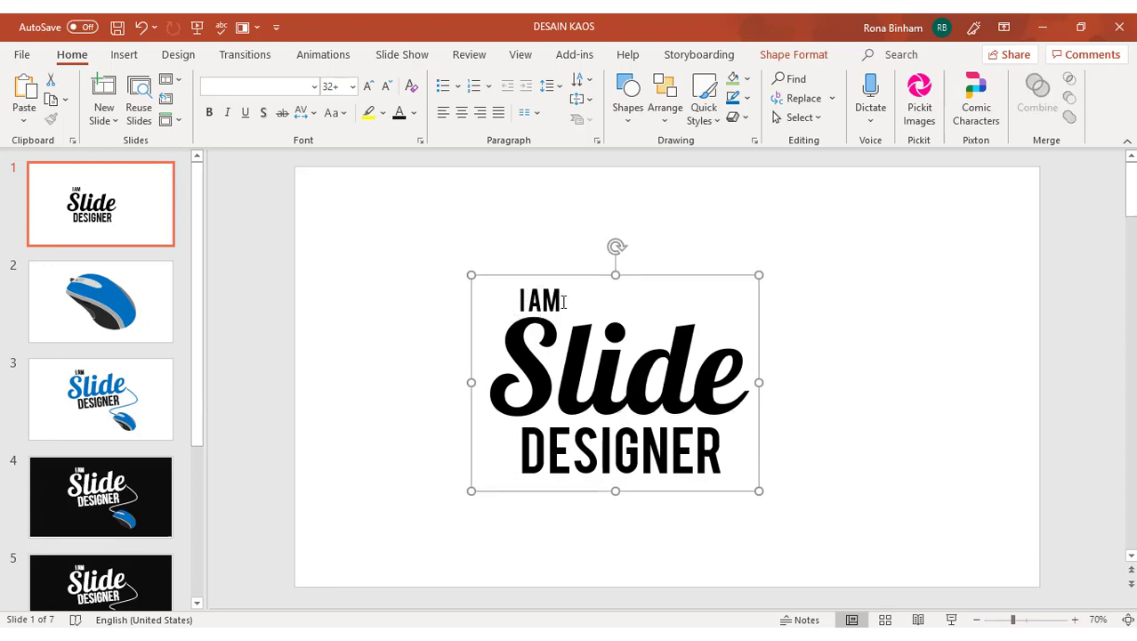
left_click_drag(620, 245, 612, 248)
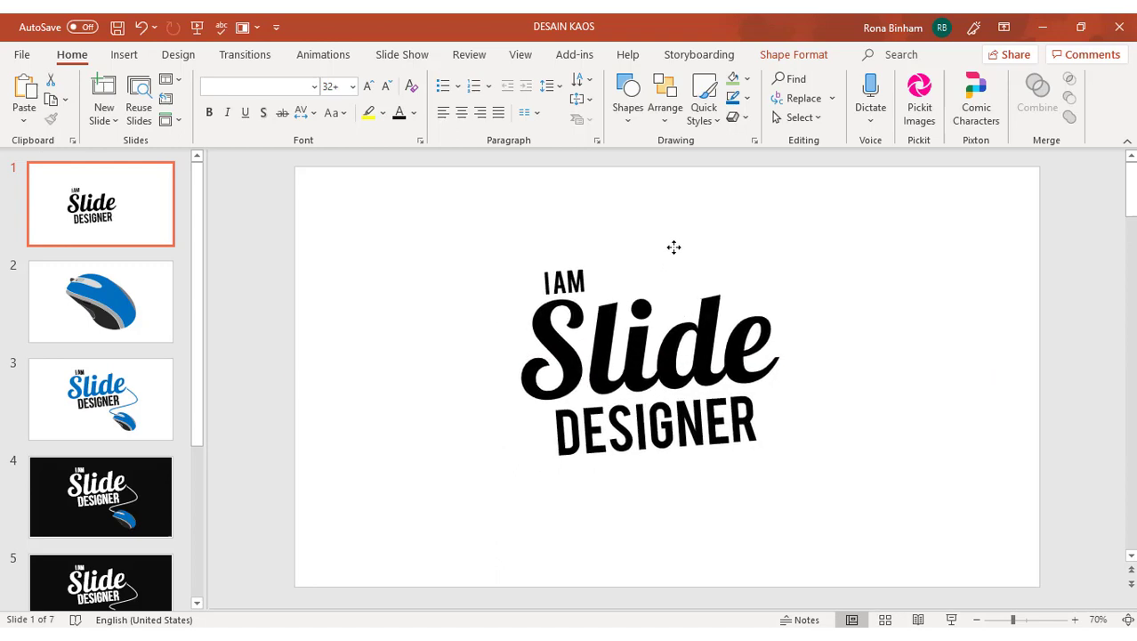
left_click(673, 248)
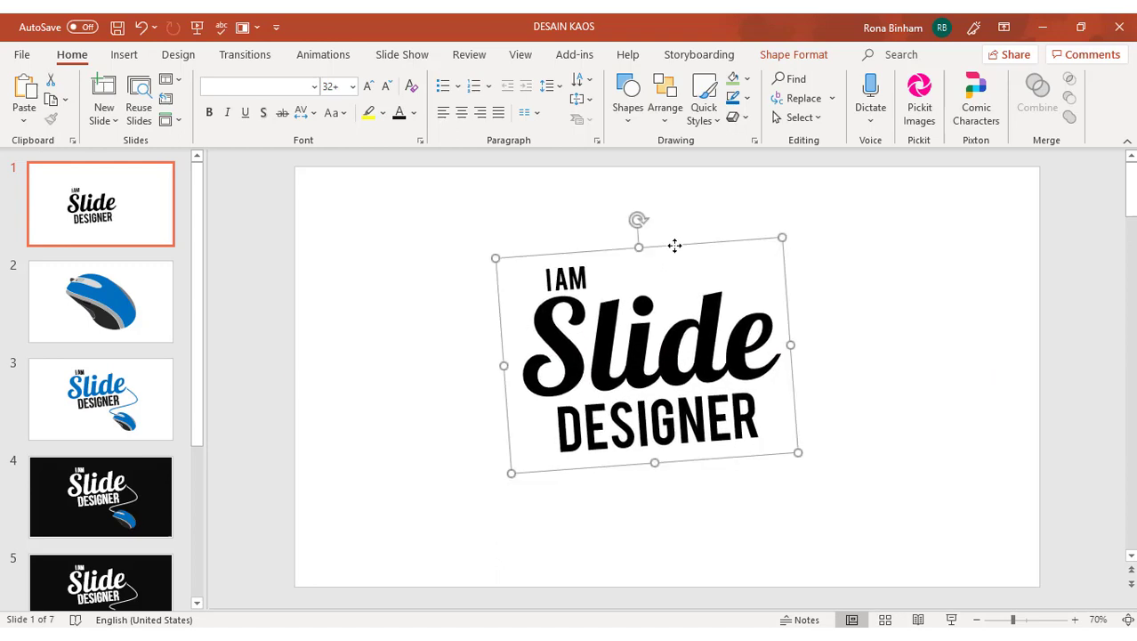
left_click(368, 89)
Step: Nudge I AM up and DESIGNER slightly lower within the logo
left_click(577, 262)
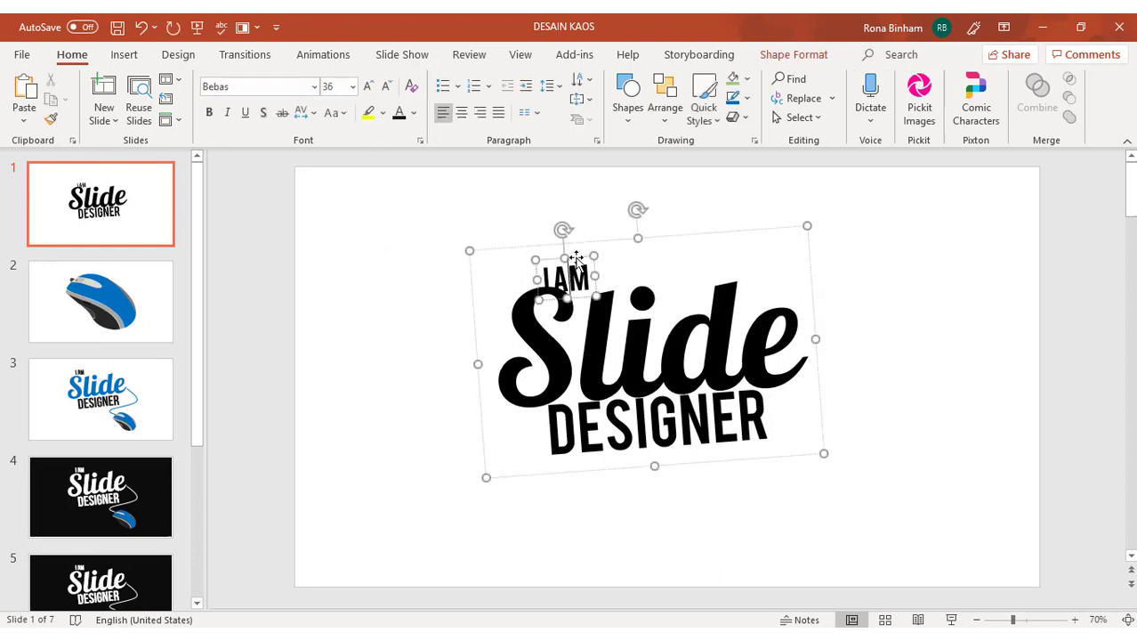
left_click_drag(577, 260, 574, 249)
left_click(691, 396)
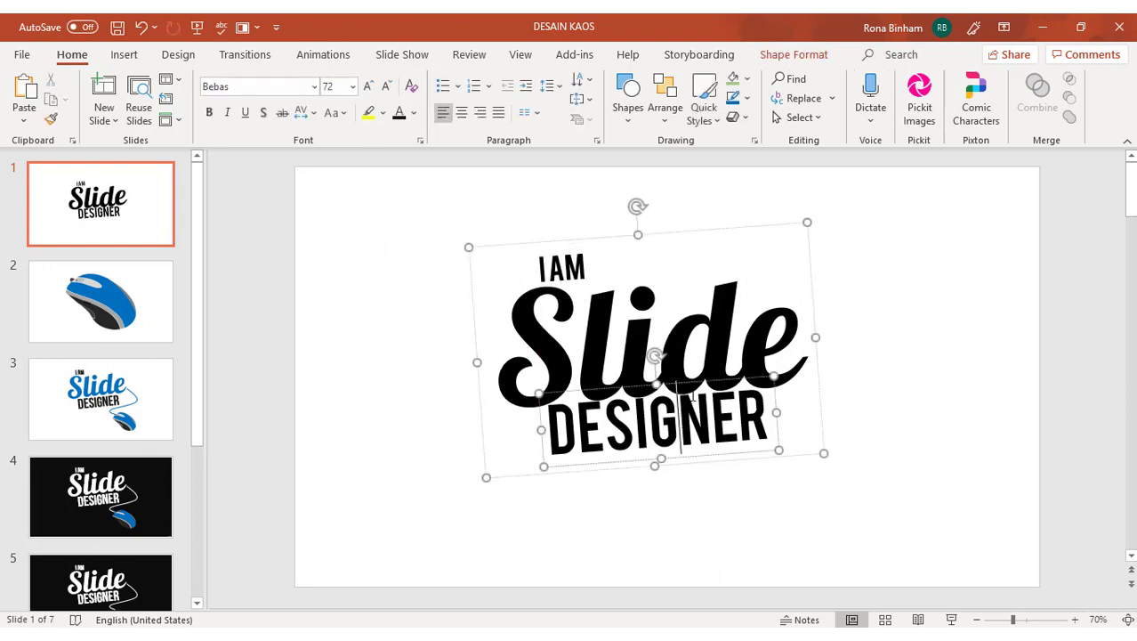
left_click_drag(702, 388, 708, 395)
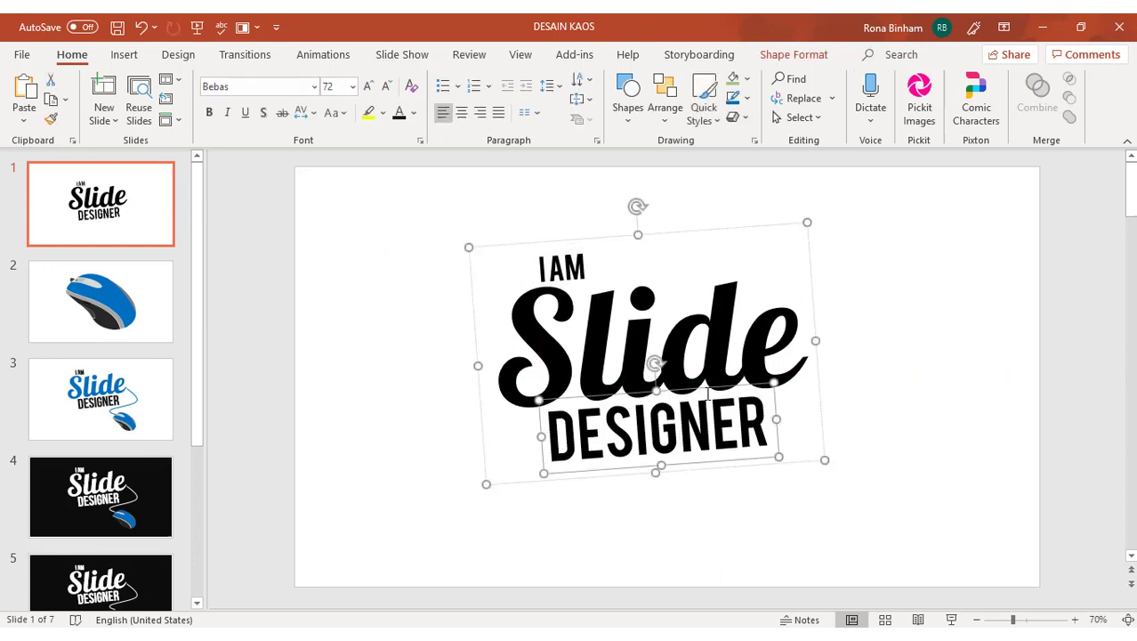
left_click(828, 374)
Step: Ungroup the logo back into three separate text boxes
left_click(832, 375)
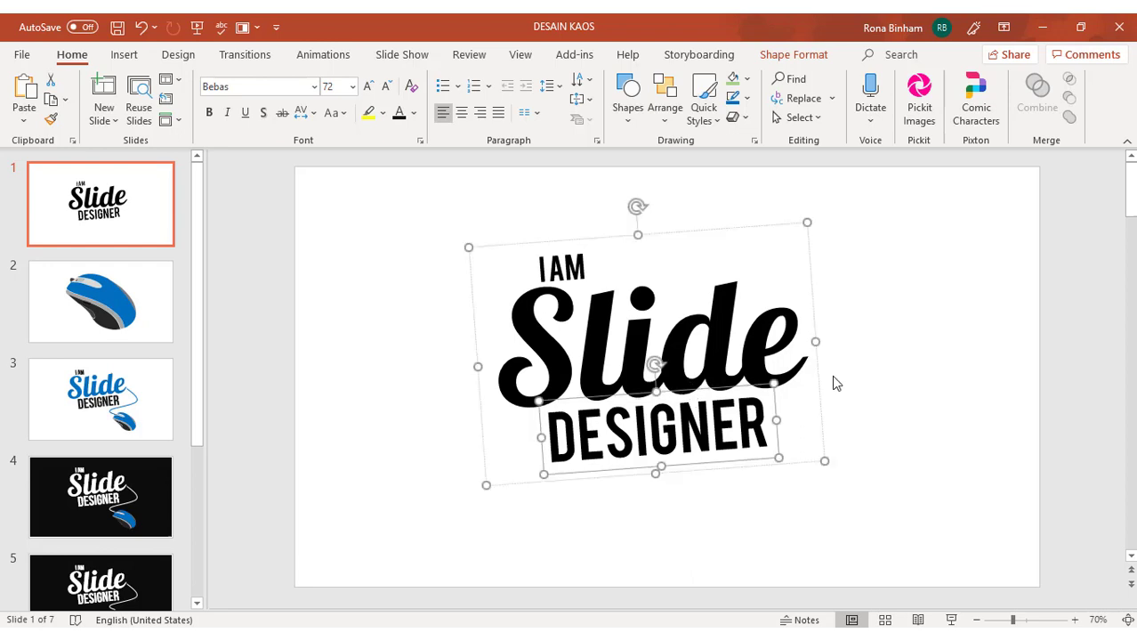
left_click(825, 361)
left_click(720, 275)
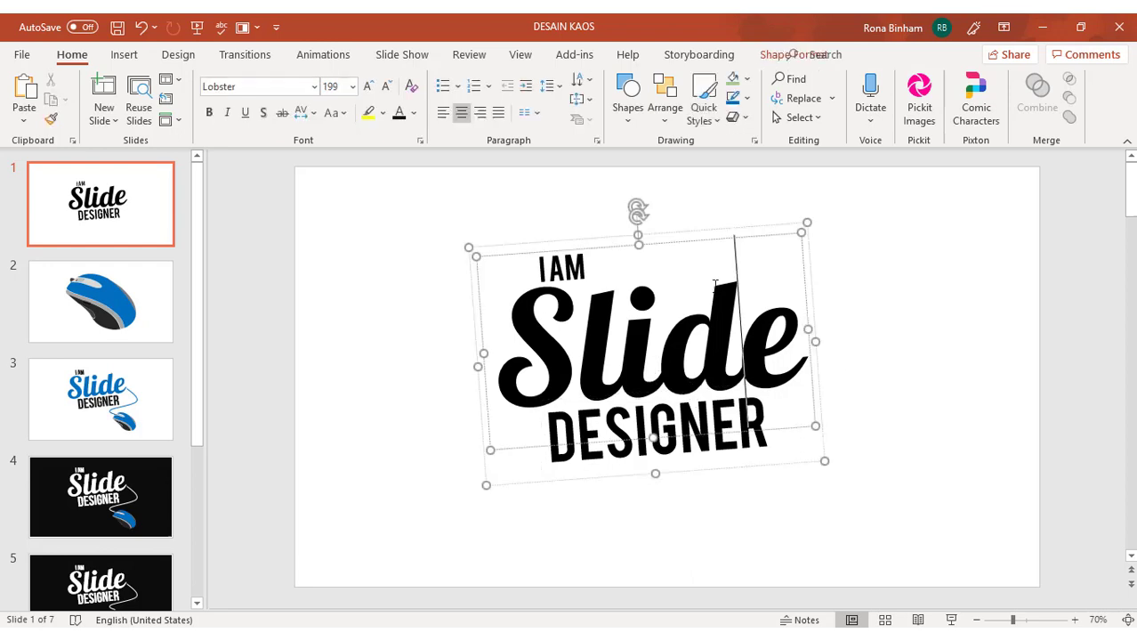
right_click(721, 230)
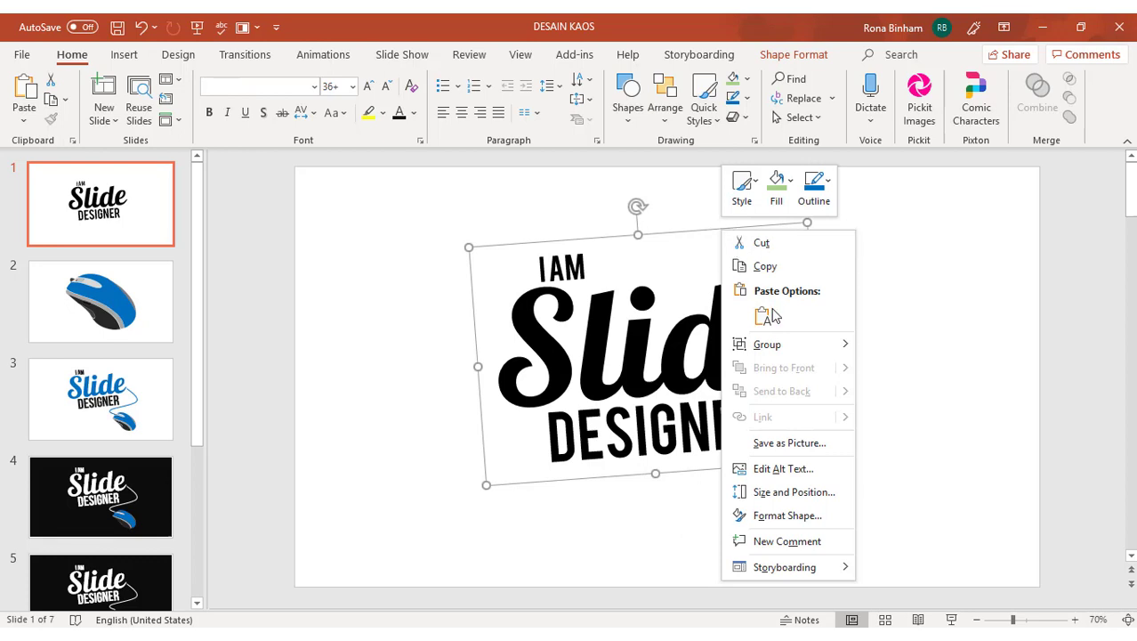
mouse_move(792, 345)
left_click(897, 393)
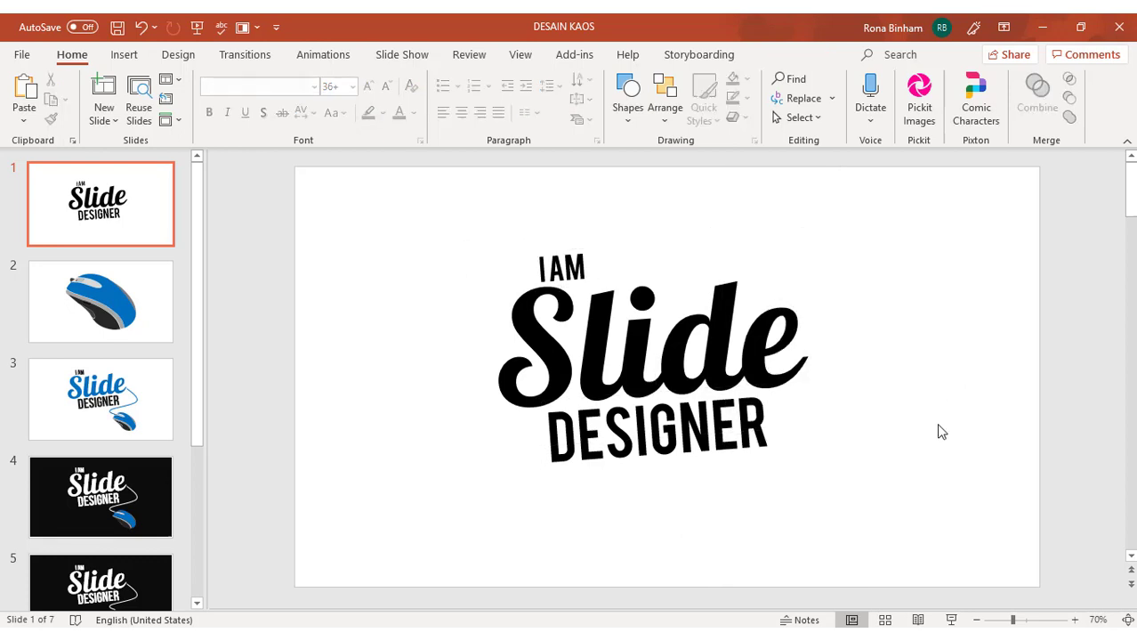
Step: Change the Slide text's font colour to blue
left_click(504, 329)
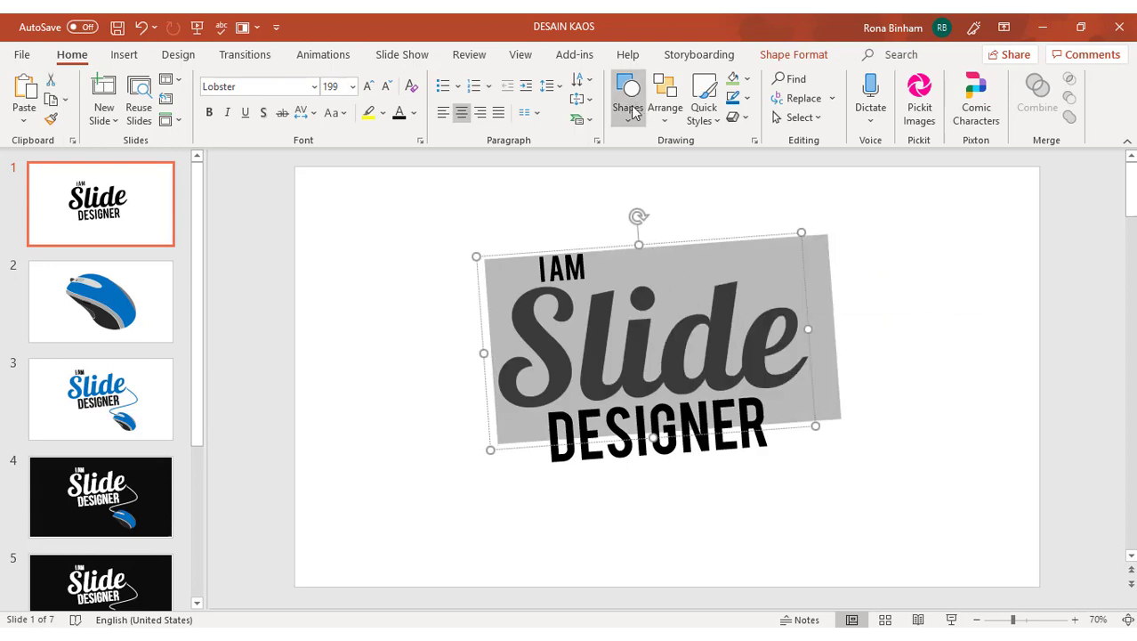
left_click(413, 114)
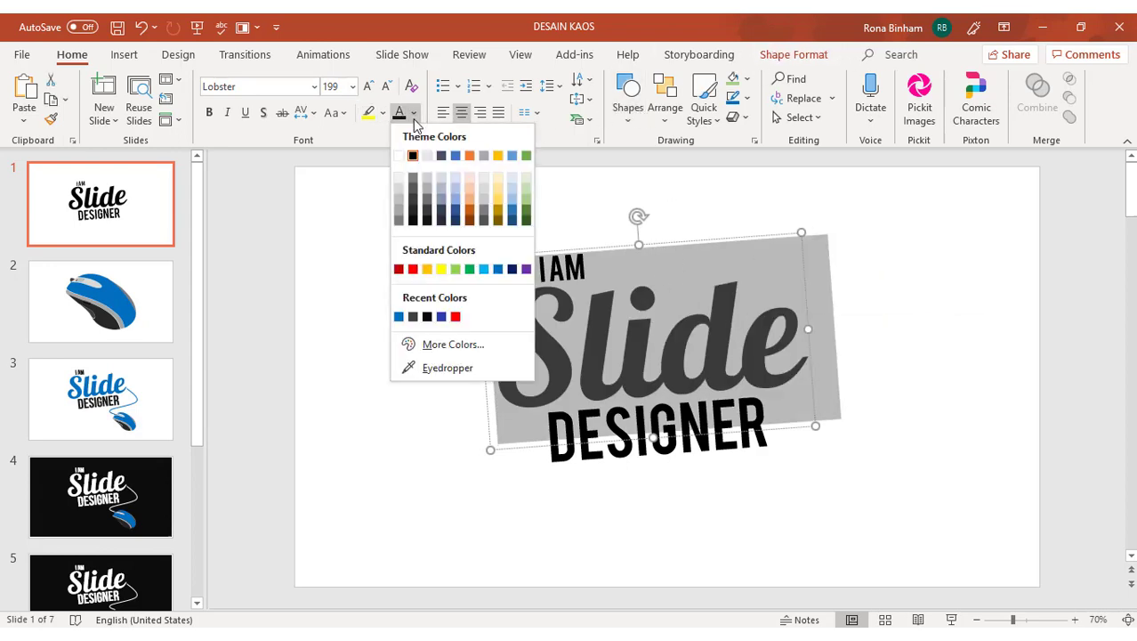
left_click(497, 269)
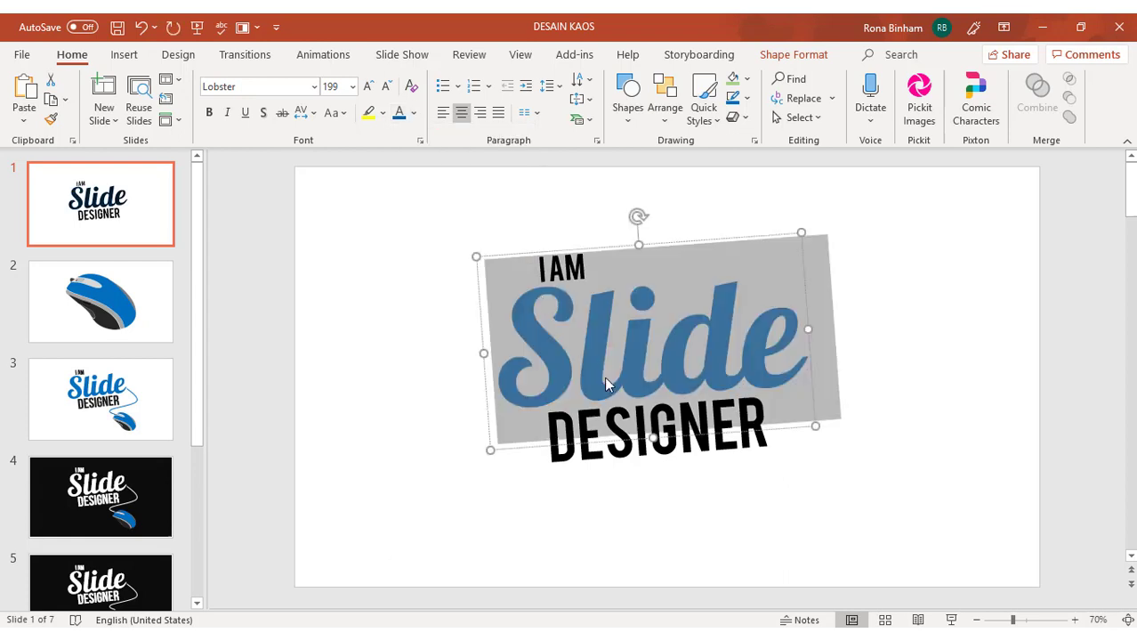
left_click(923, 387)
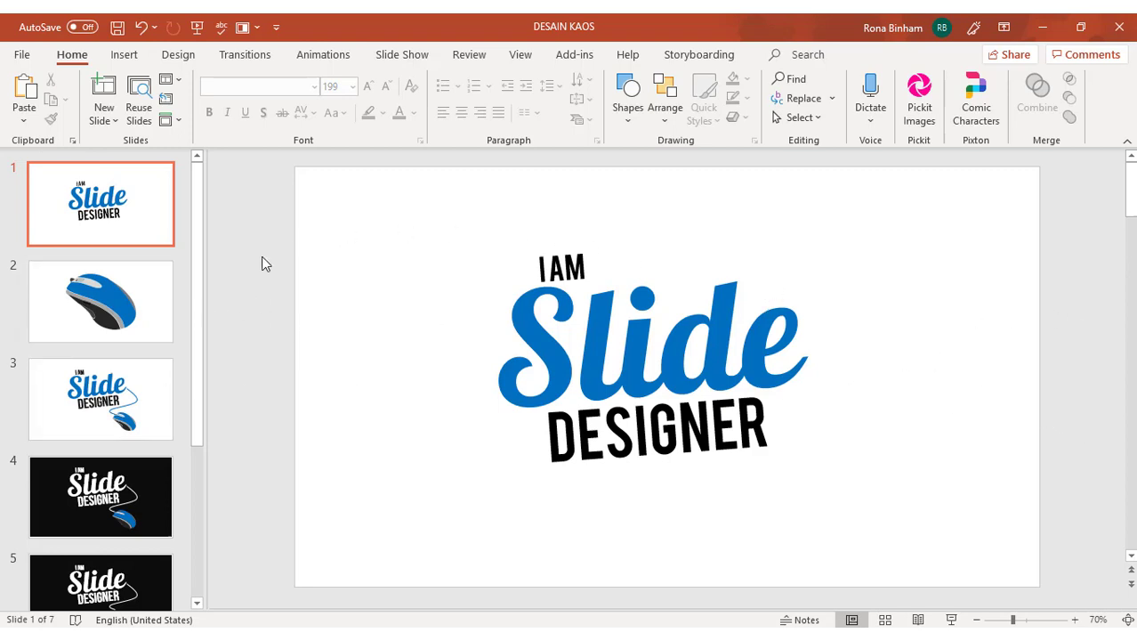
Step: Copy the blue mouse picture from slide 2
left_click(156, 294)
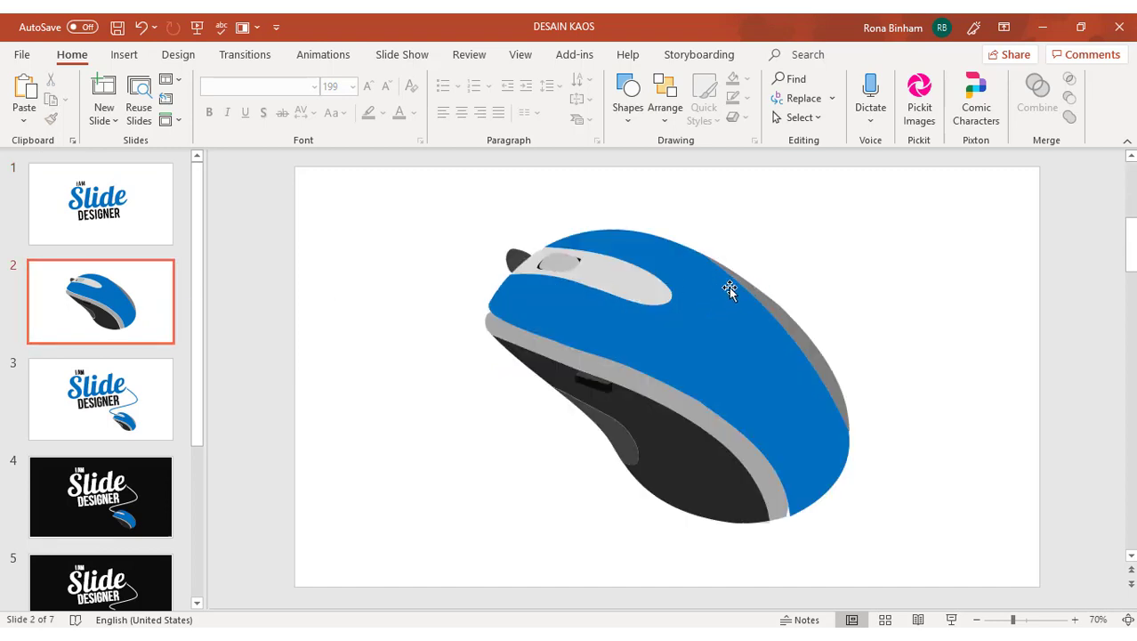
left_click(729, 290)
right_click(751, 223)
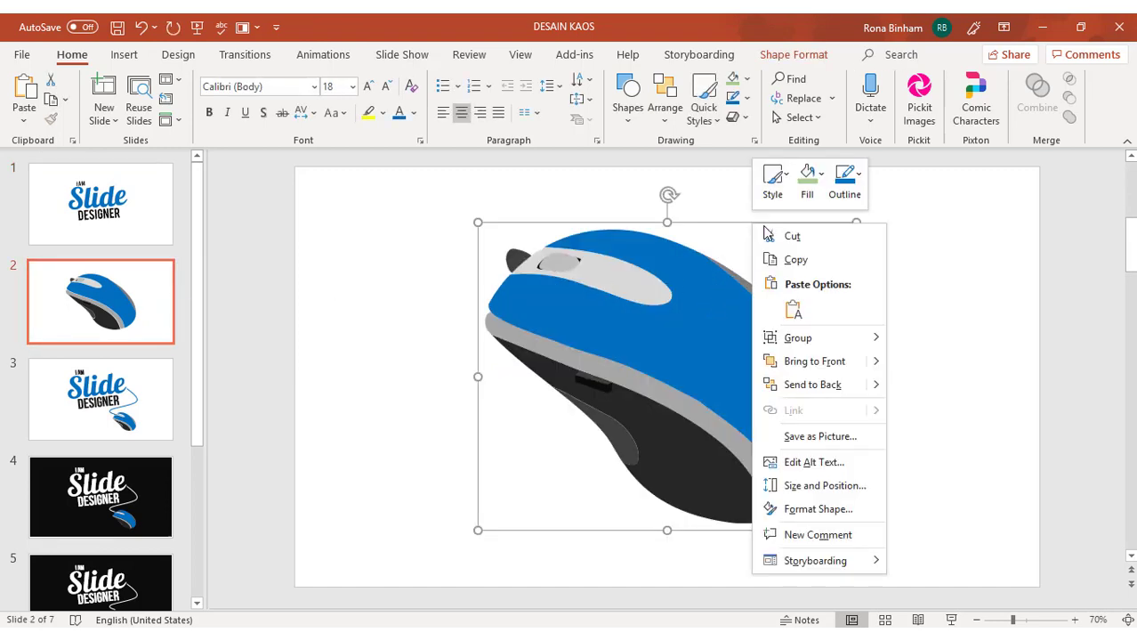
left_click(795, 261)
Step: Paste the mouse onto slide 1, shrink it, and place it below DESIGNER
left_click(137, 401)
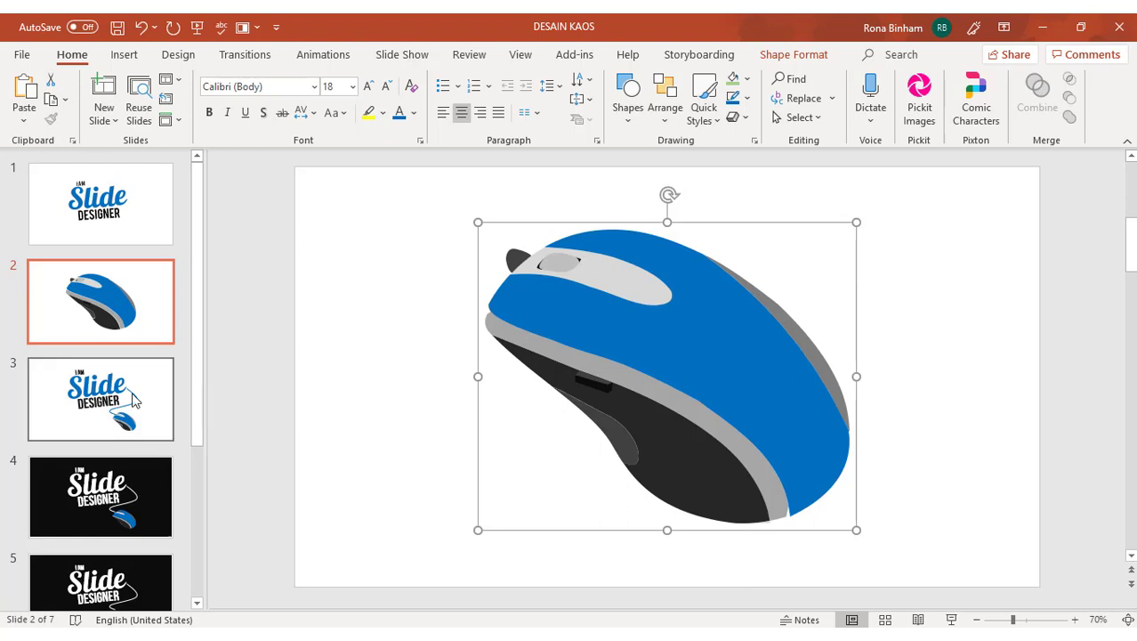
left_click(140, 233)
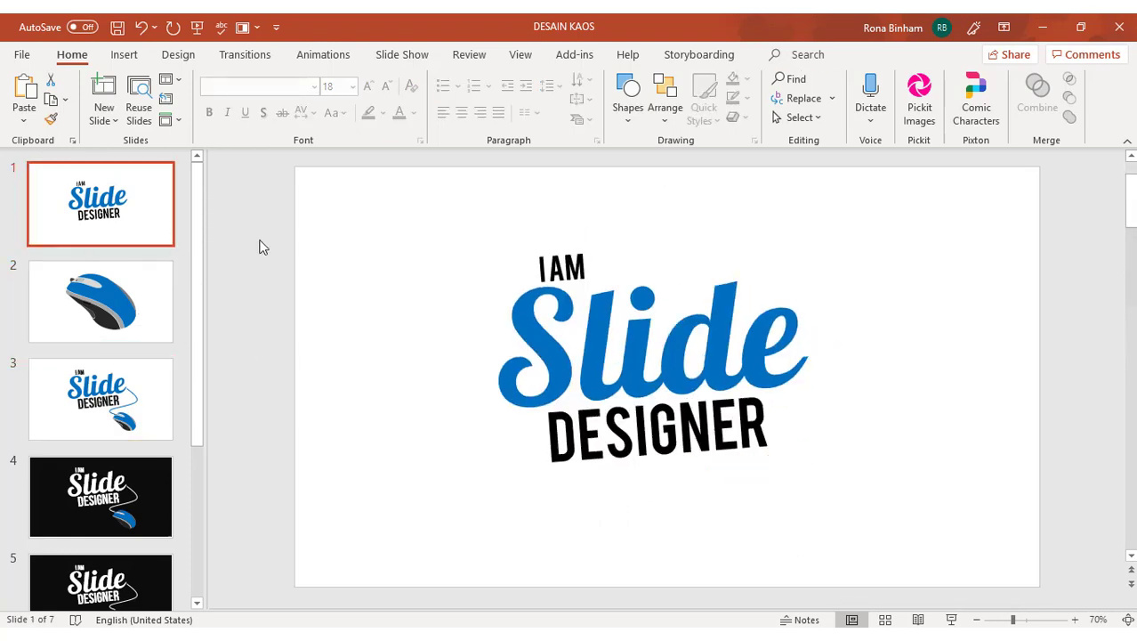
right_click(261, 242)
left_click(308, 285)
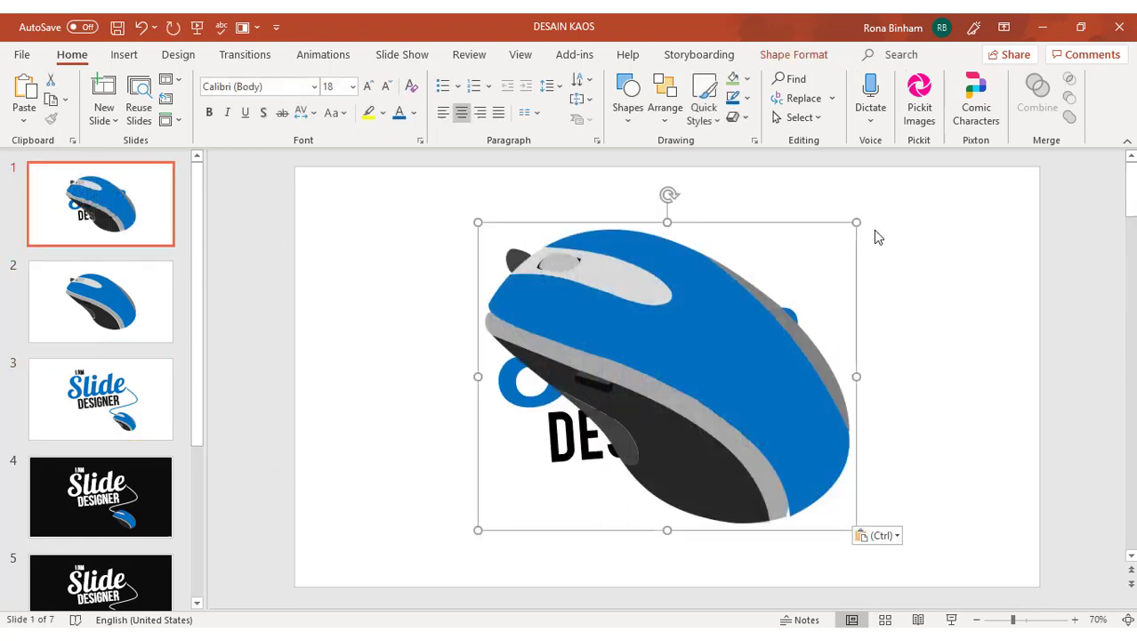
left_click_drag(856, 223, 583, 426)
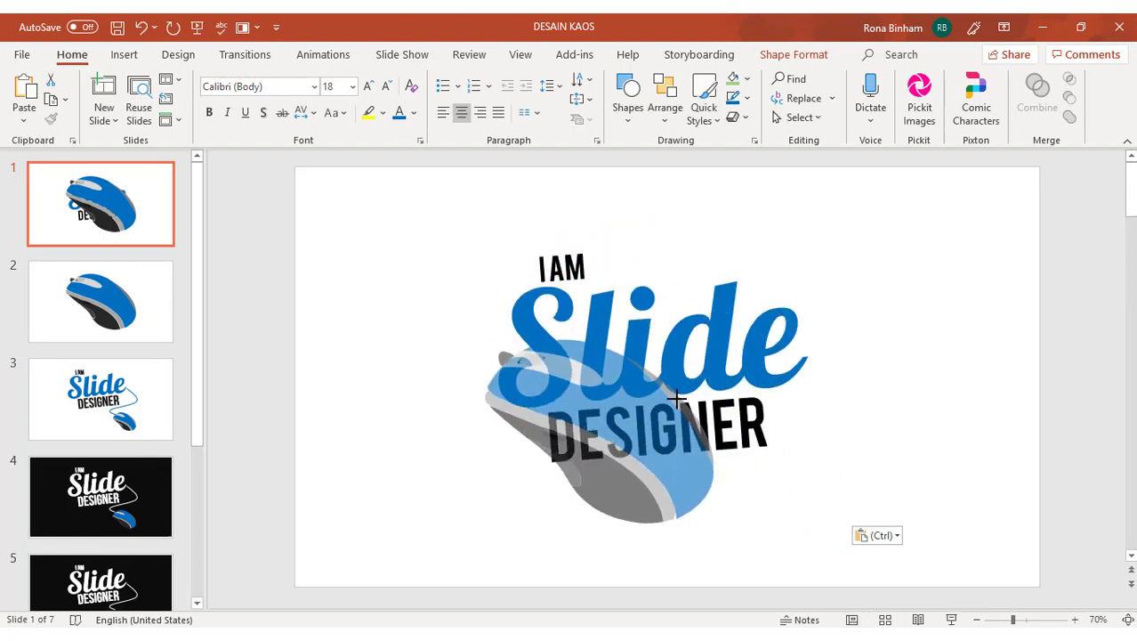
mouse_move(570, 494)
left_mouse_down()
mouse_move(766, 531)
mouse_move(834, 525)
left_mouse_up()
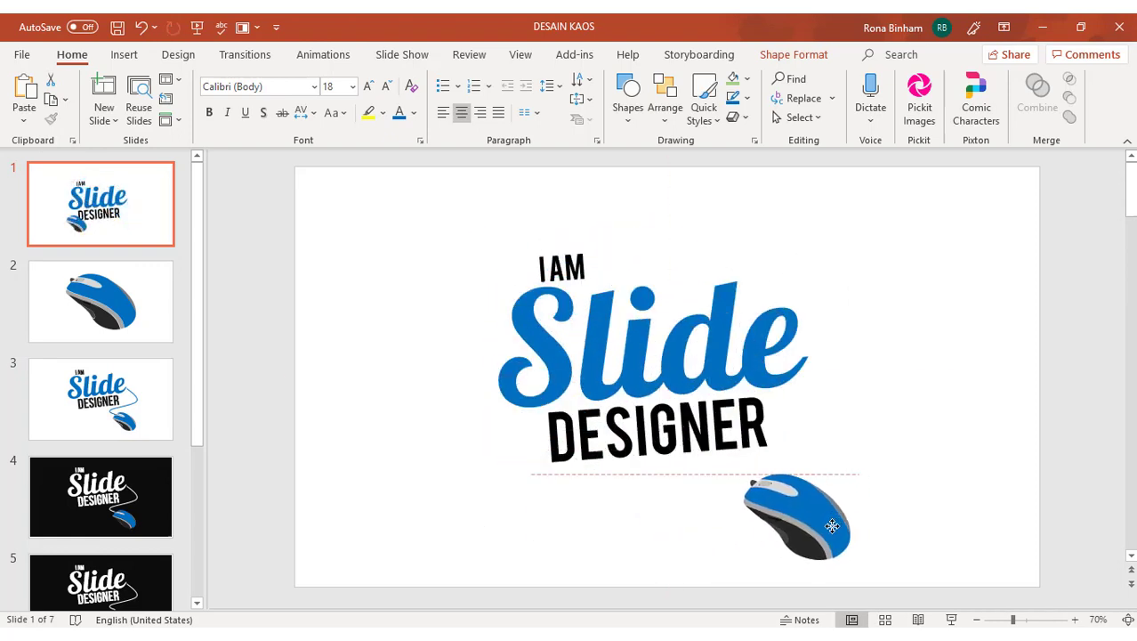
left_click(849, 458)
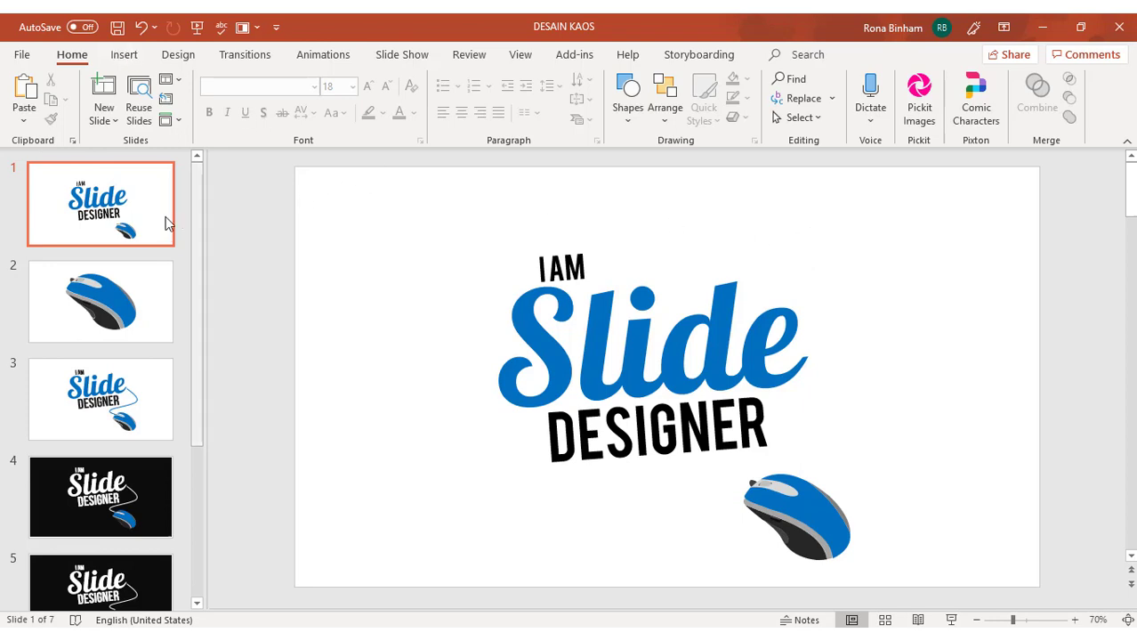
left_click(114, 223)
Step: Duplicate slide 1 and delete the mouse image from the new slide 2
right_click(123, 202)
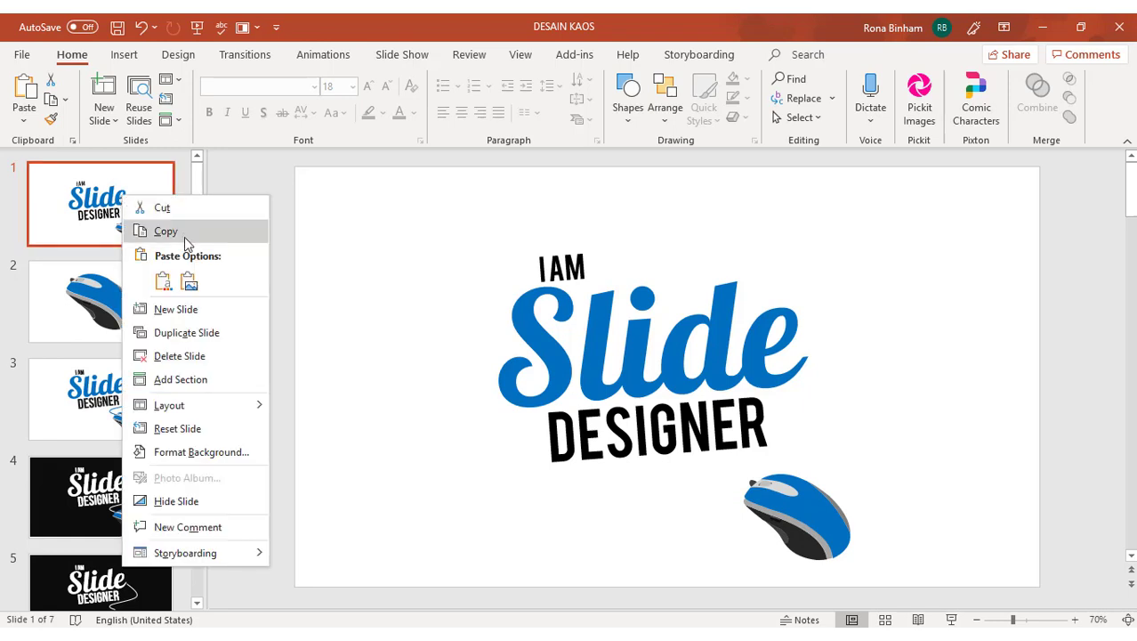
left_click(190, 330)
left_click(815, 516)
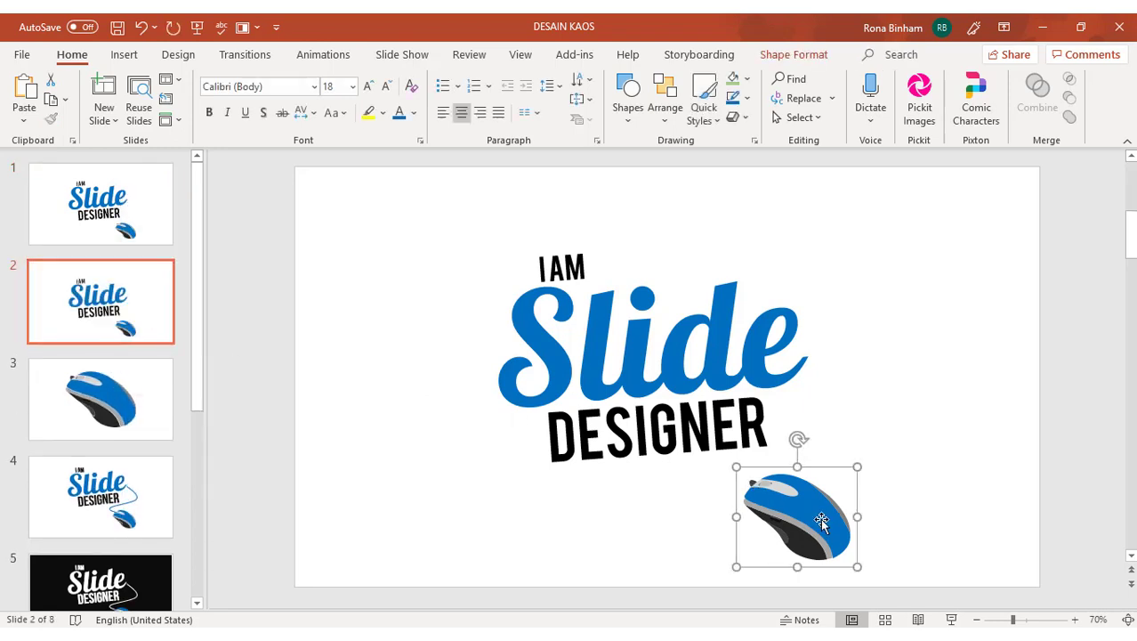
key("Delete")
Step: Insert the portrait photo from a file onto slide 2
left_click(124, 54)
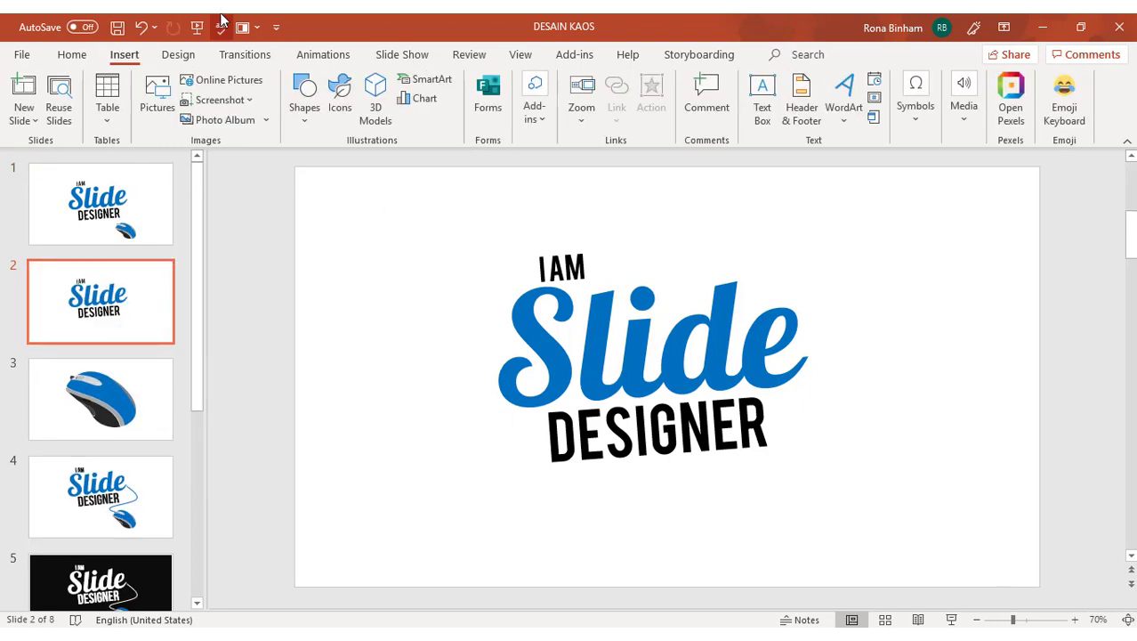
left_click(160, 94)
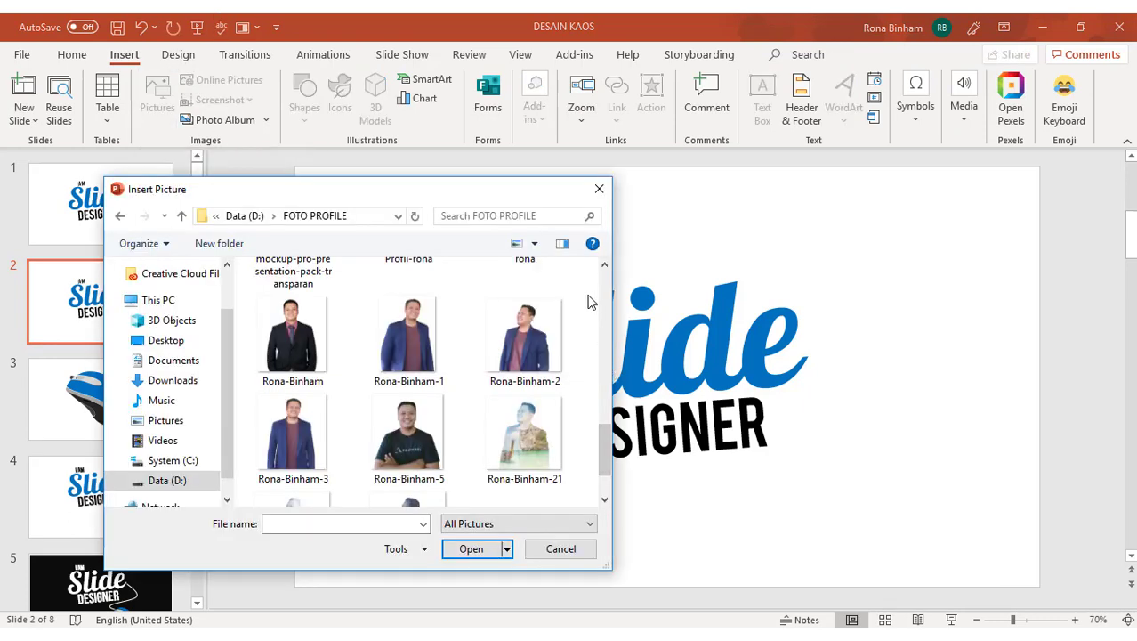
left_click(540, 329)
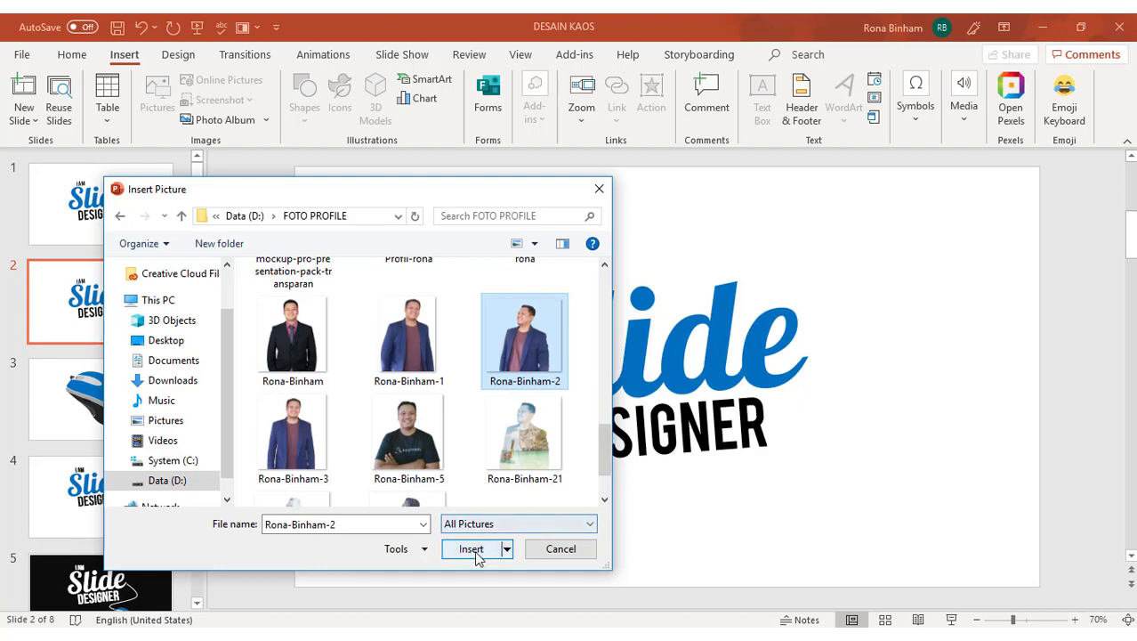
left_click(477, 551)
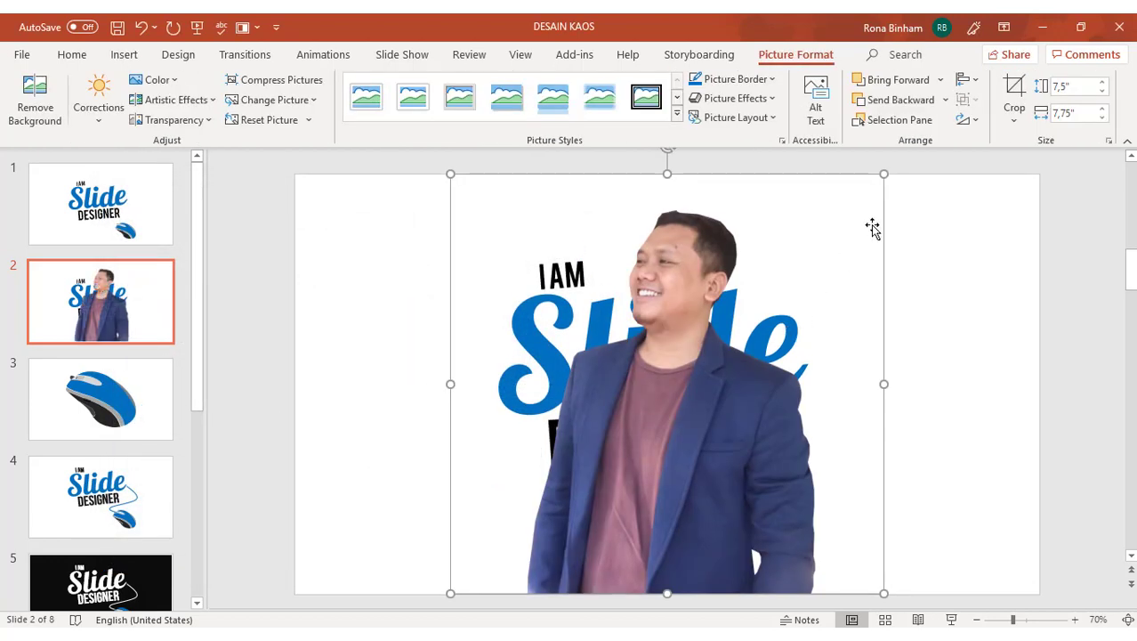
Step: Size and position the photo beside the logo, then group it with the logo
mouse_move(881, 177)
left_mouse_down()
mouse_move(549, 501)
mouse_move(701, 510)
mouse_move(919, 292)
left_mouse_up()
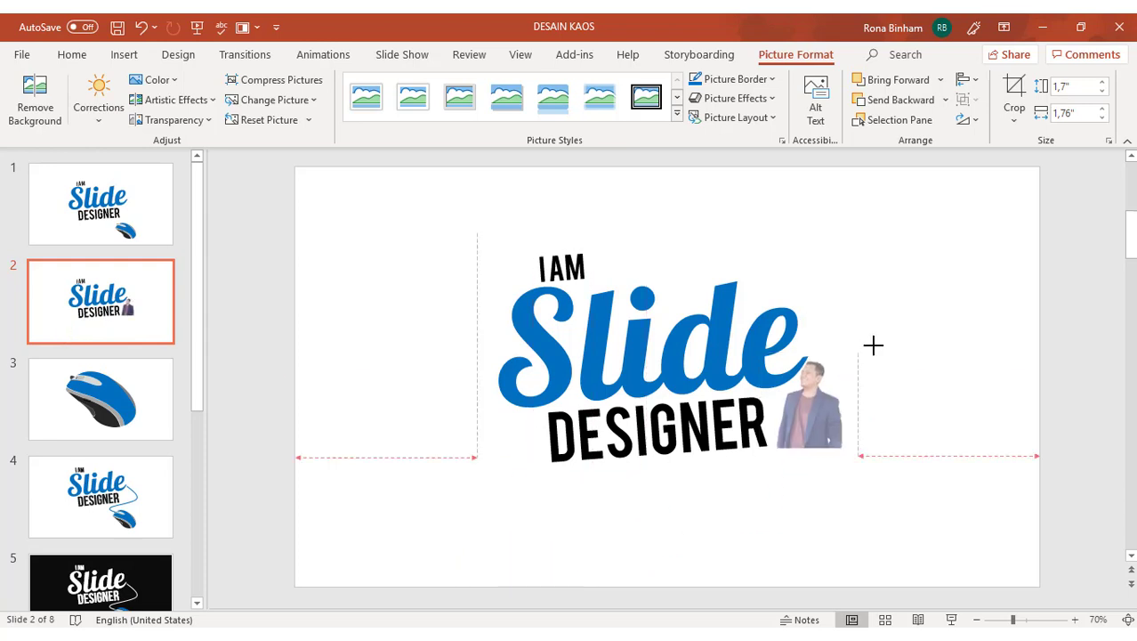
left_click_drag(853, 392, 837, 388)
left_click(918, 362)
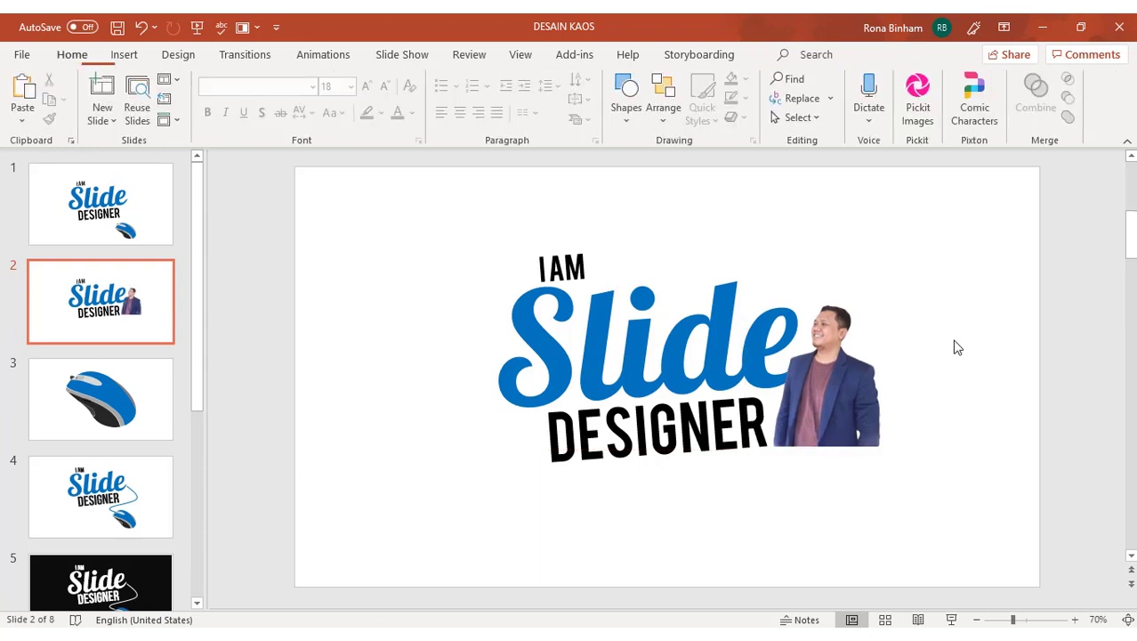
left_click(858, 331)
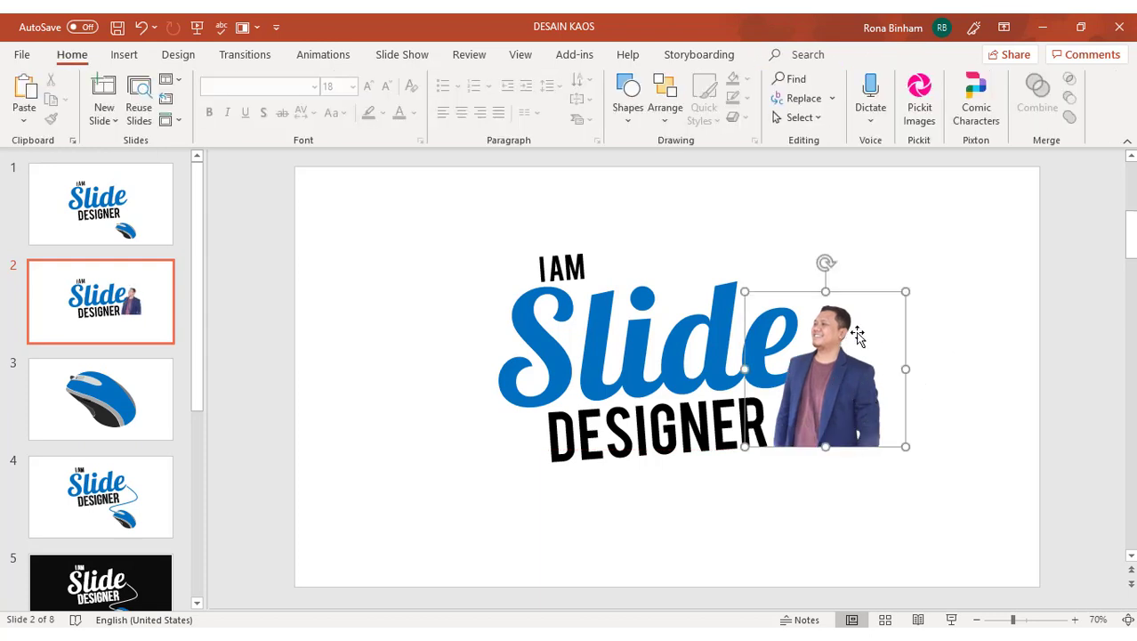
left_click_drag(848, 395, 854, 399)
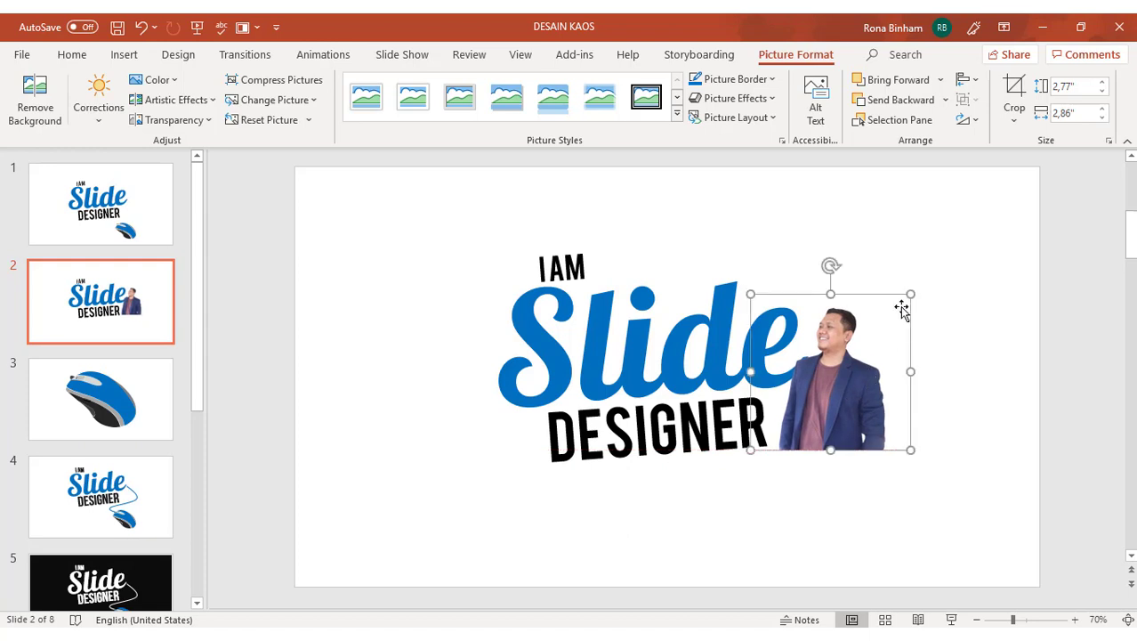
left_click_drag(908, 287, 928, 278)
left_click_drag(857, 381, 846, 381)
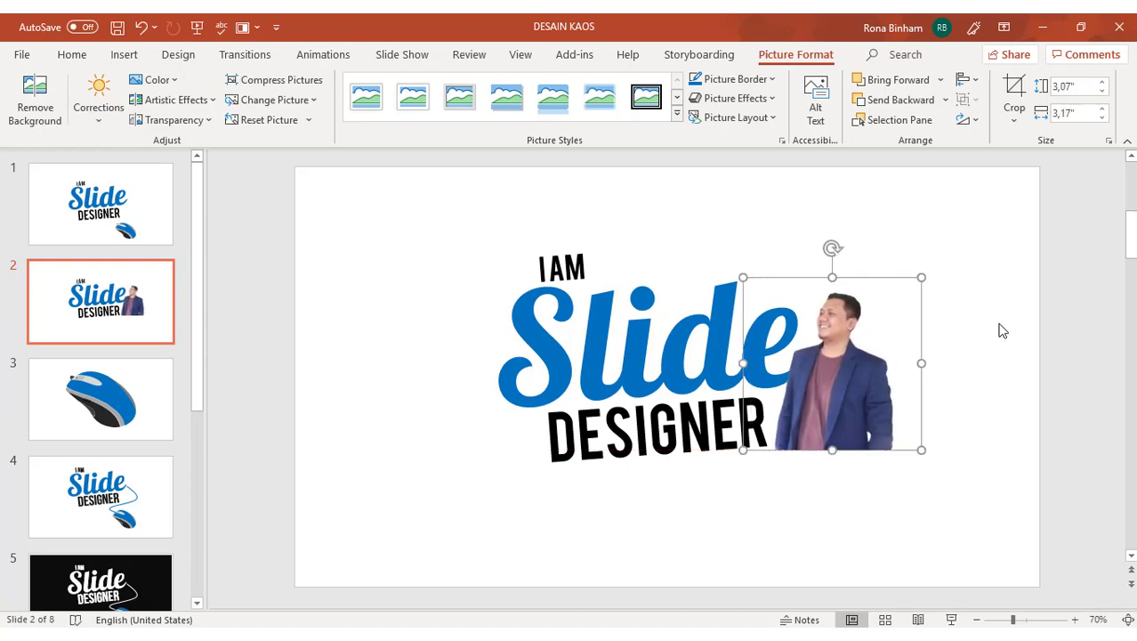
left_click(758, 218)
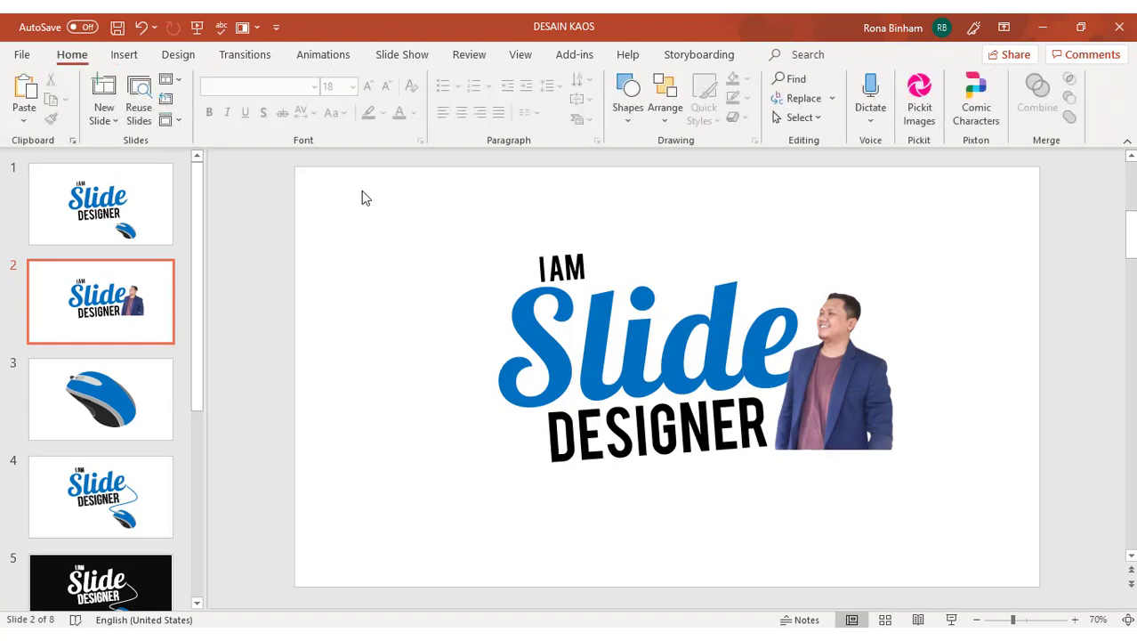
left_click_drag(362, 191, 1123, 559)
key("ctrl+g")
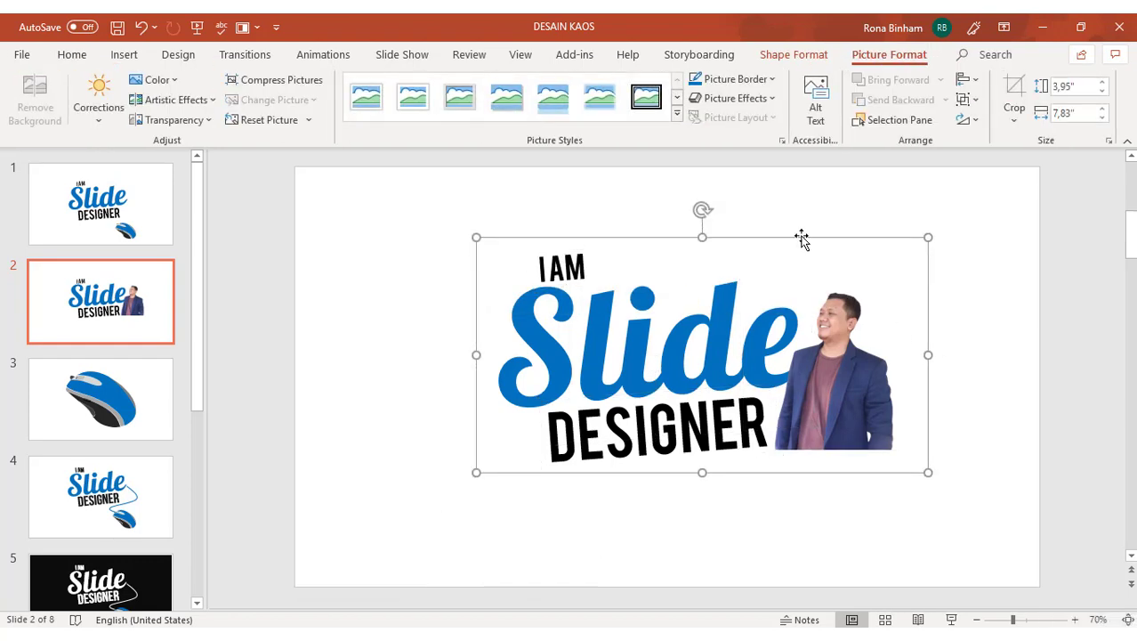
Step: Centre the logo-and-photo group on slide 2, then return to slide 1
left_click_drag(802, 238, 765, 237)
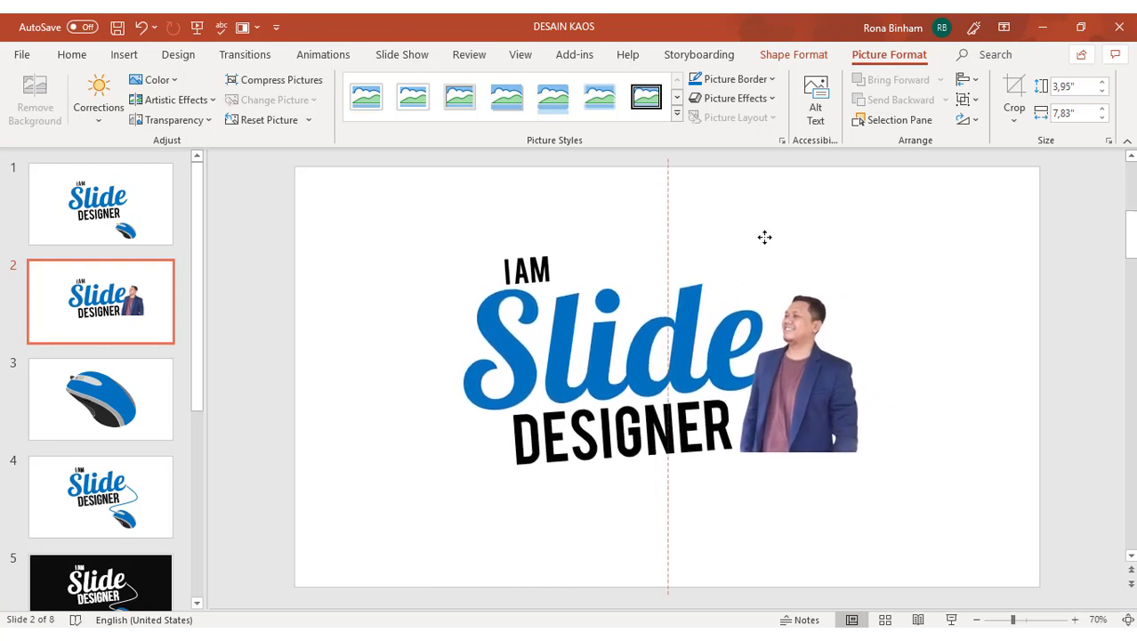
left_click_drag(765, 237, 765, 257)
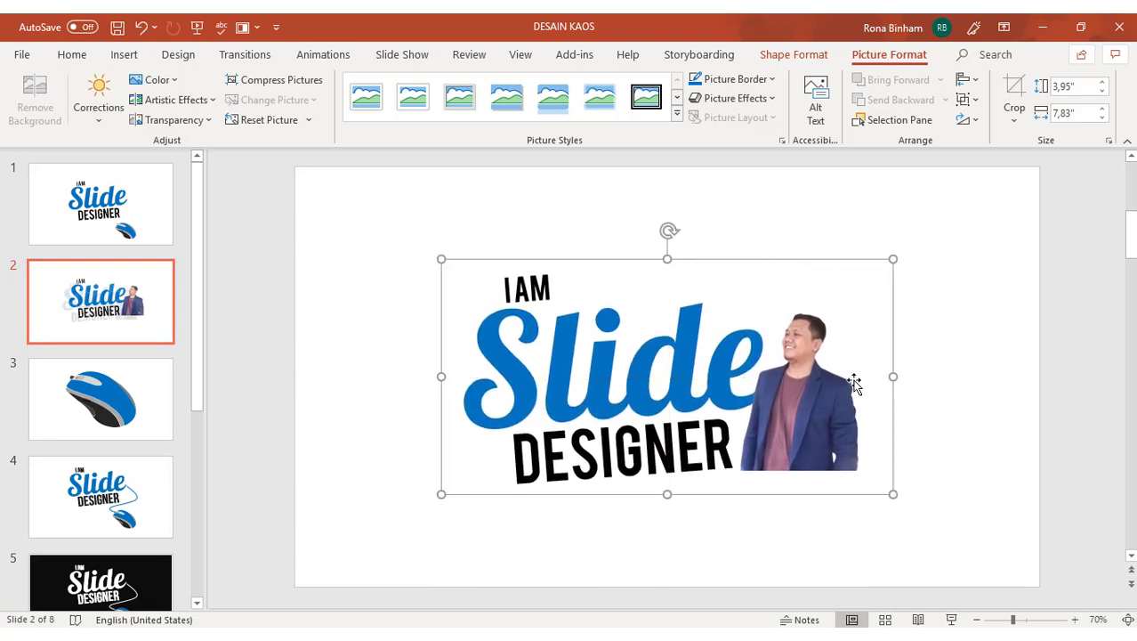
left_click(116, 227)
left_click(791, 495)
left_click(924, 382)
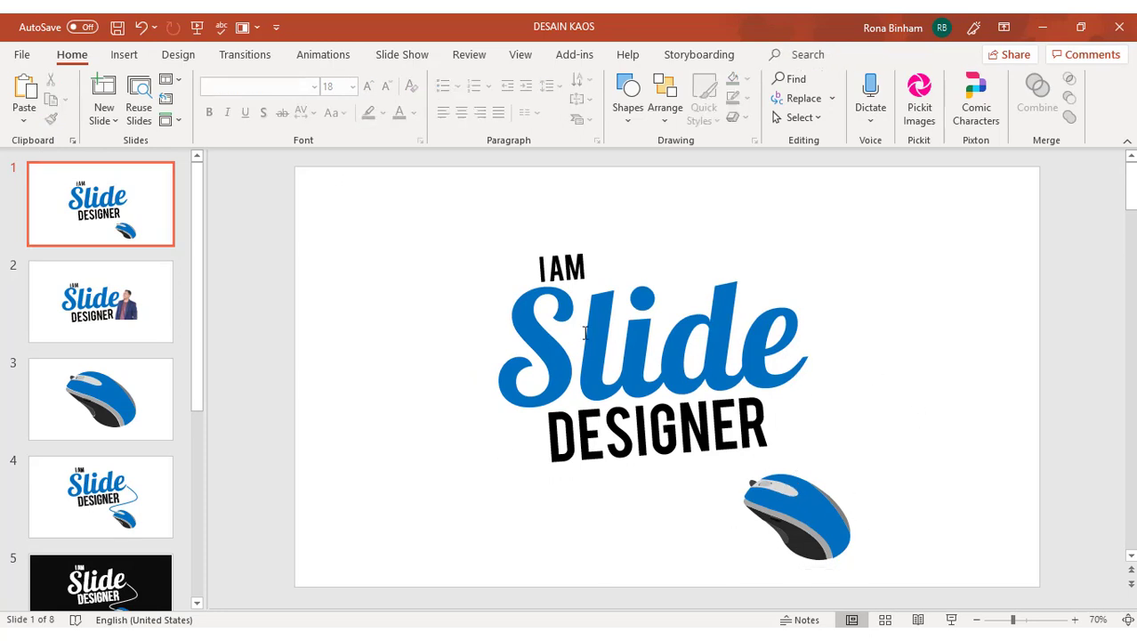
Step: Draw a Freeform: Scribble curve from the end of 'Slide' down to the mouse
left_click(132, 55)
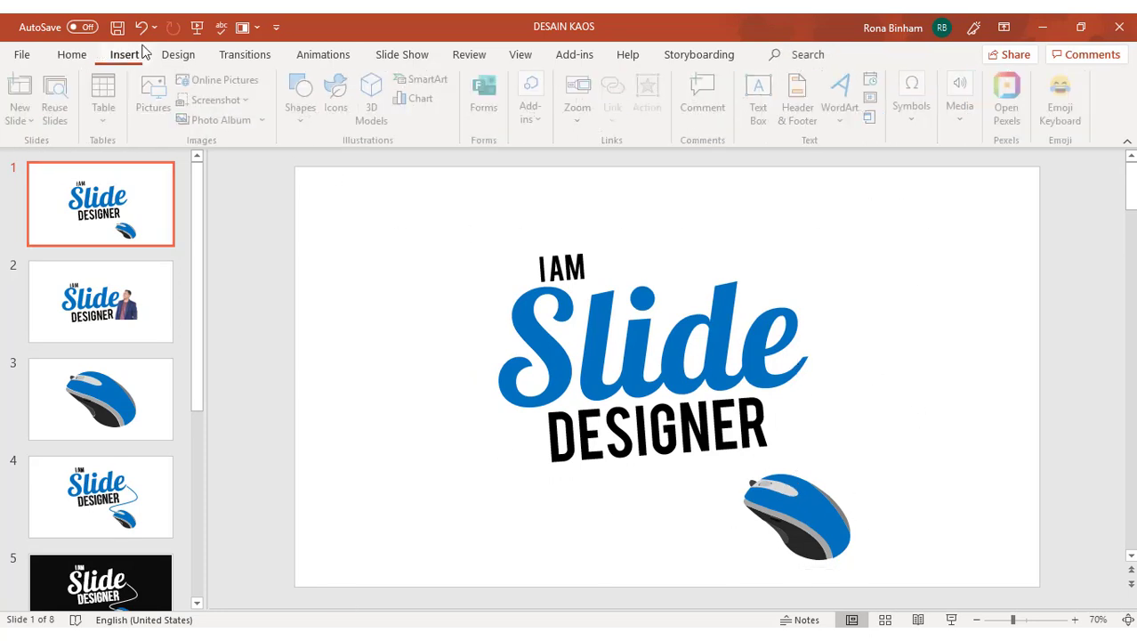
left_click(310, 116)
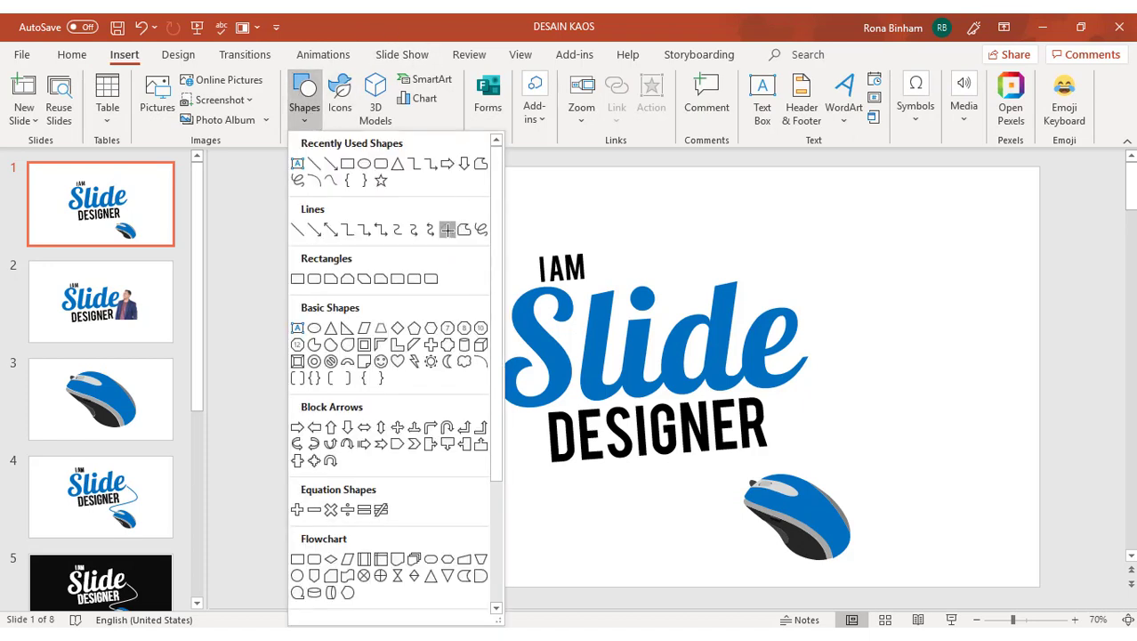
left_click(447, 229)
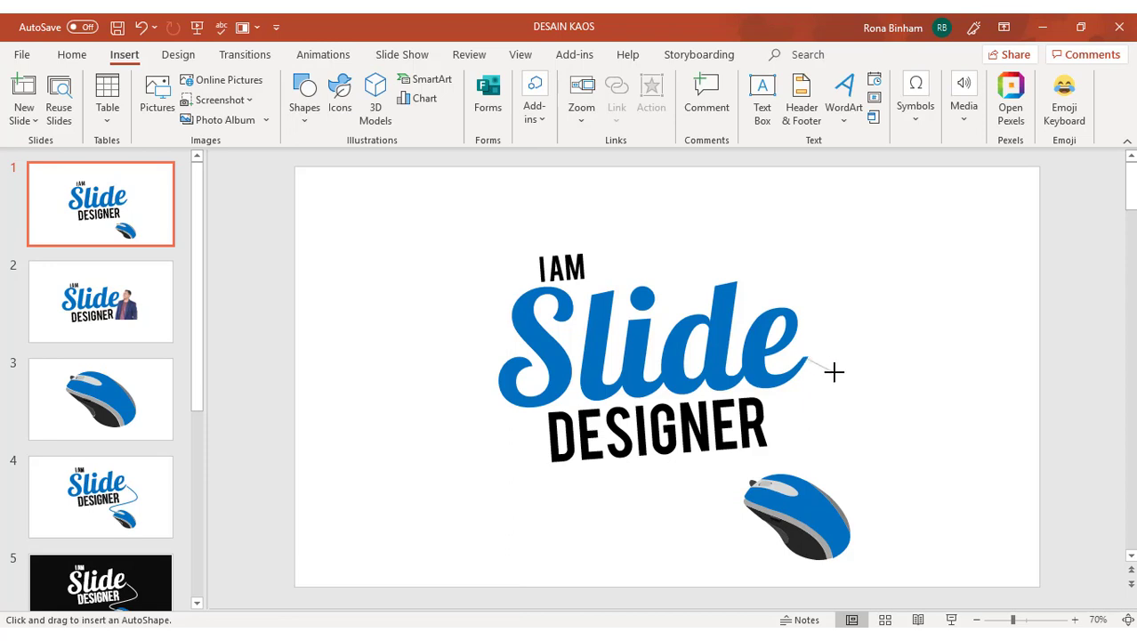
left_click_drag(834, 372, 847, 415)
mouse_move(846, 416)
left_mouse_down()
mouse_move(743, 459)
mouse_move(750, 473)
left_mouse_up()
left_click_drag(751, 481, 751, 482)
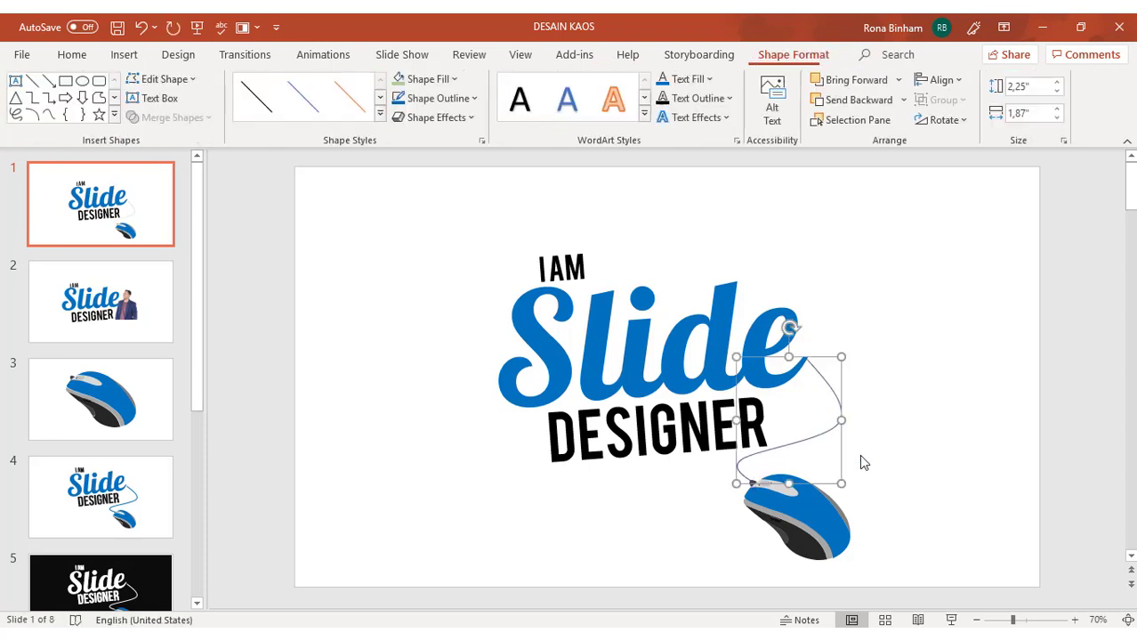
Step: Send the cord line to the back and give it a 3 pt weight
left_click(905, 101)
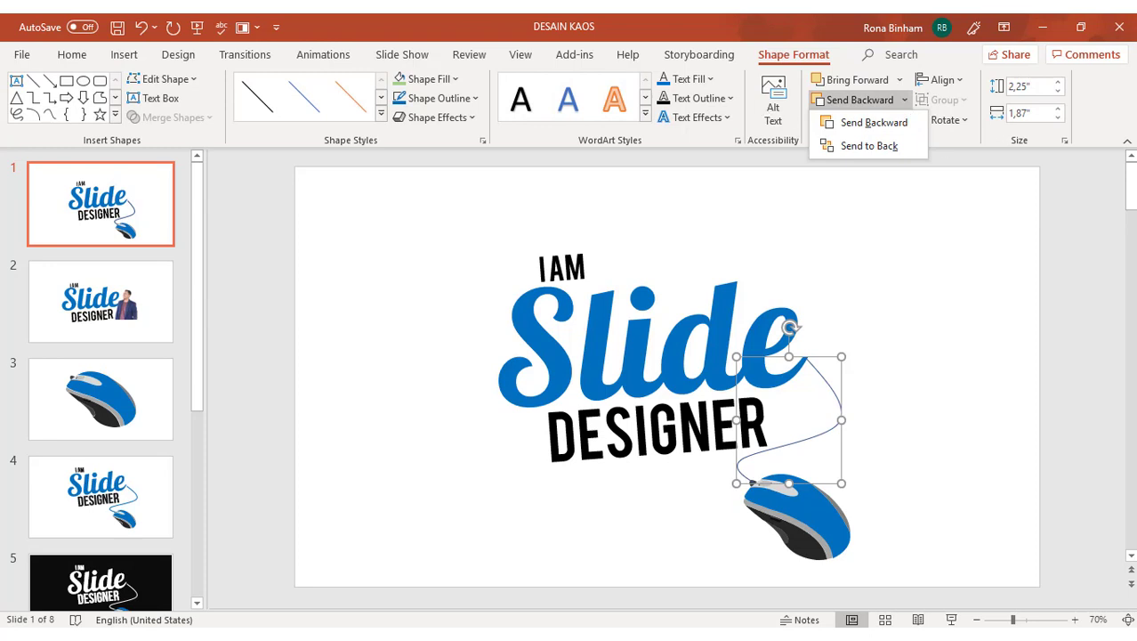
left_click(906, 147)
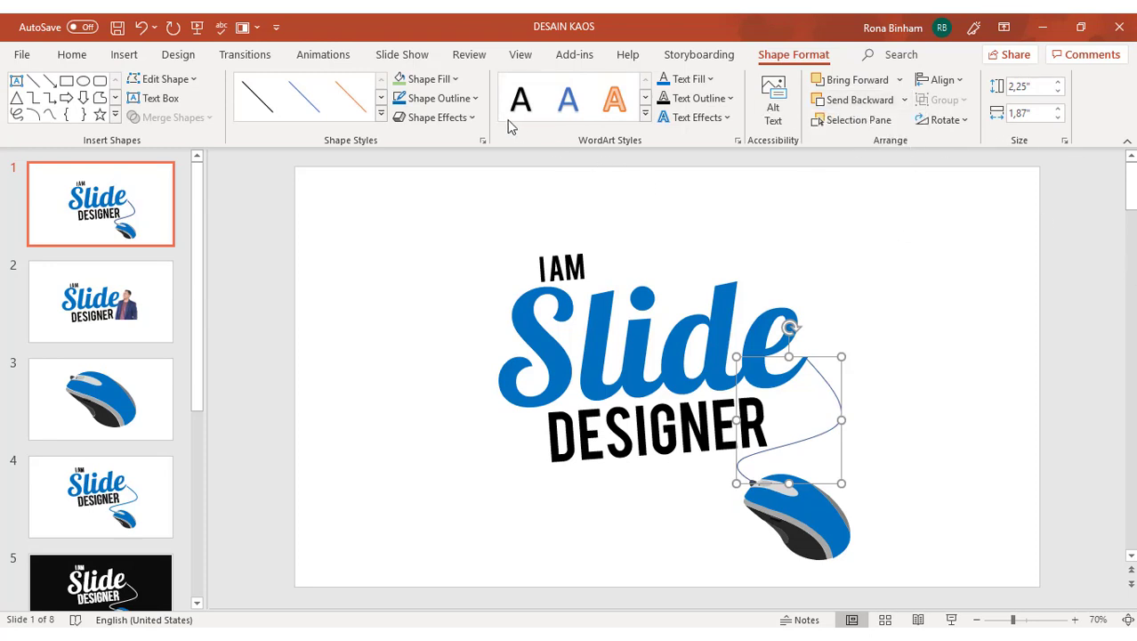
left_click(476, 100)
mouse_move(479, 405)
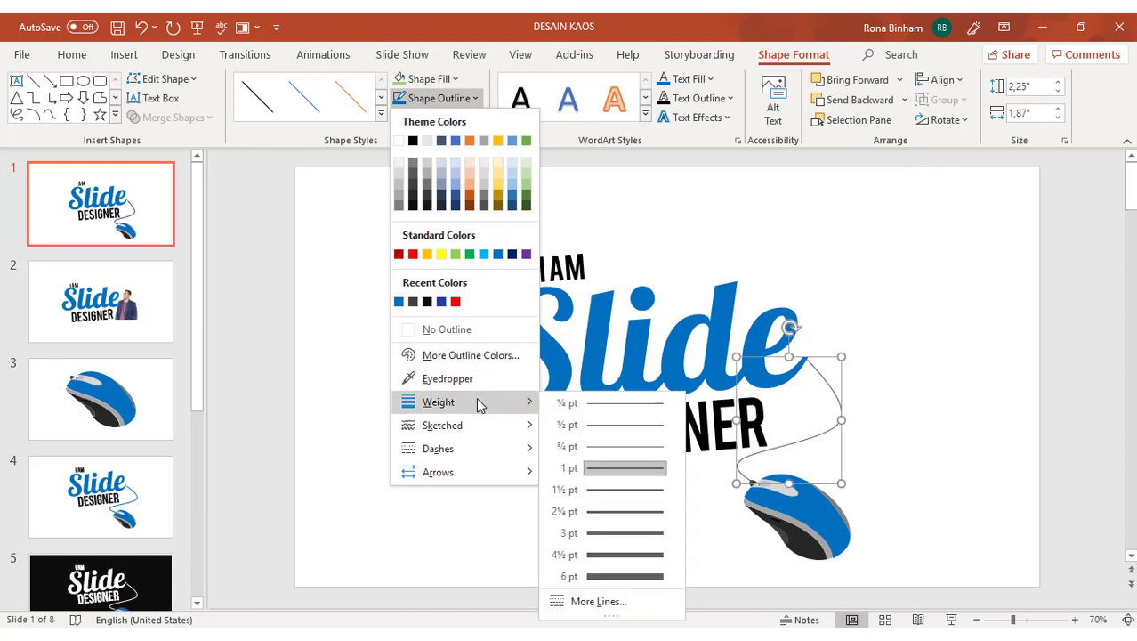
left_click(639, 534)
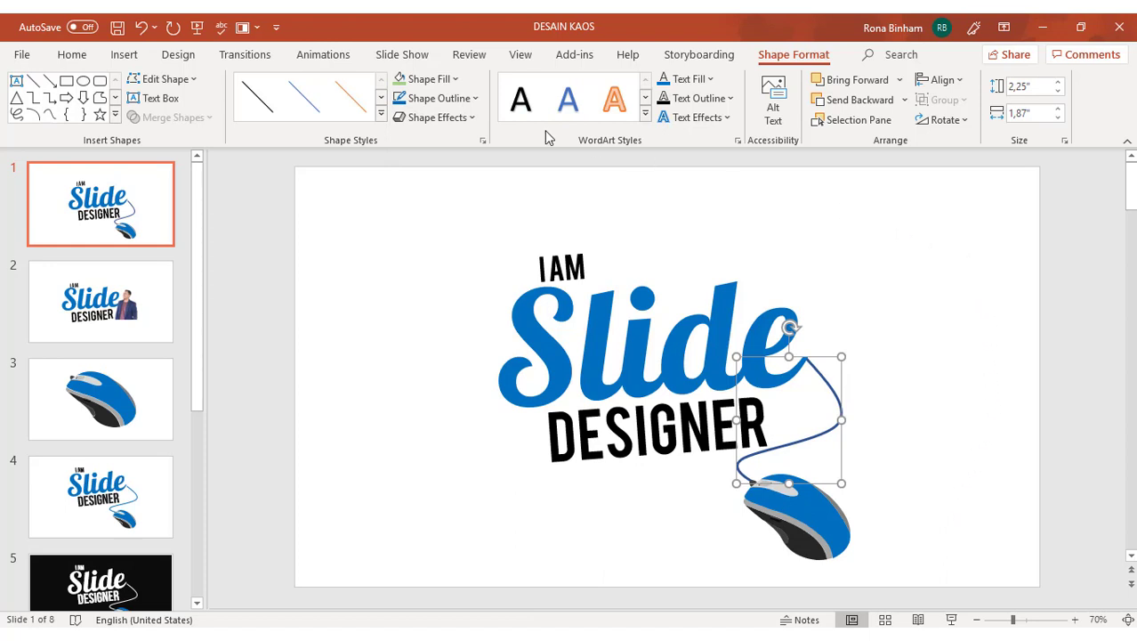
Step: Colour the cord line with the blue sampled from the Slide lettering
left_click(475, 100)
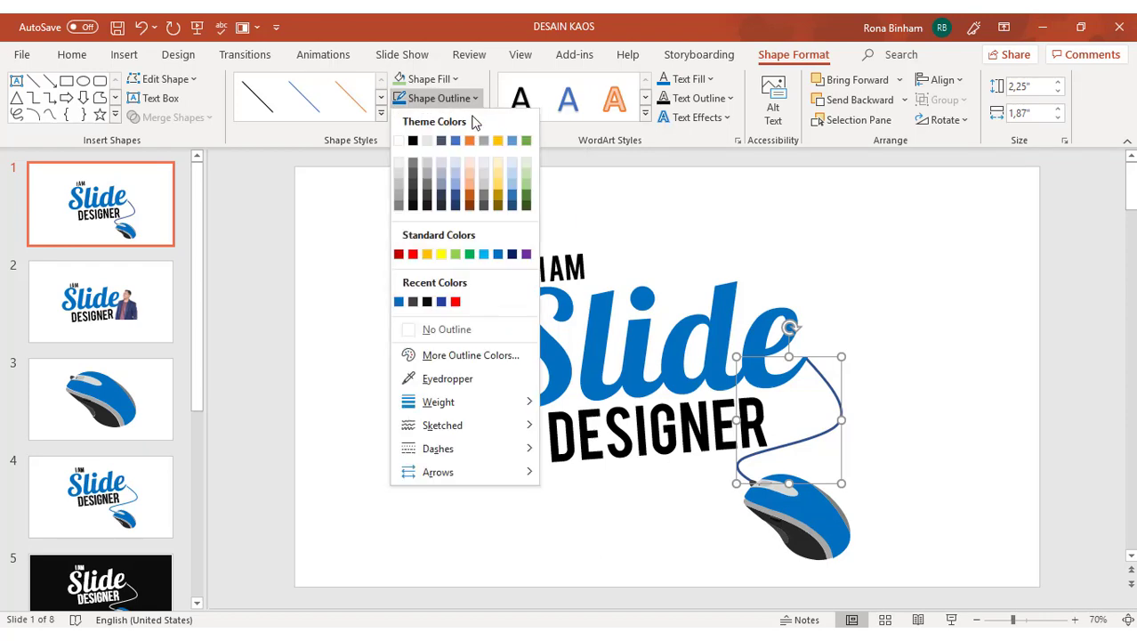
left_click(458, 376)
left_click(577, 340)
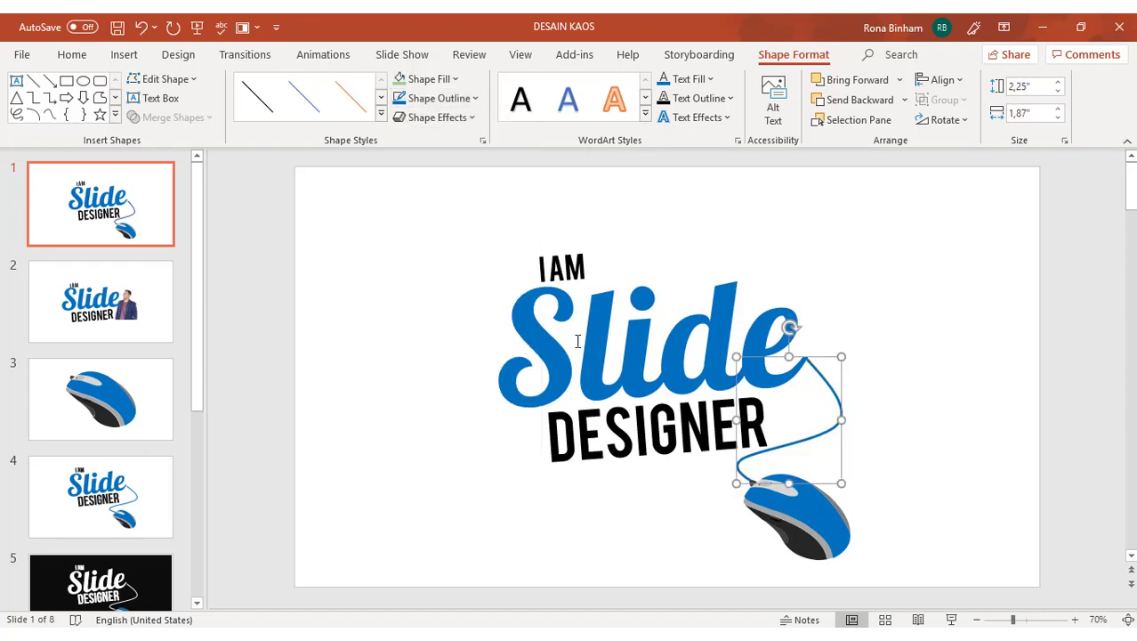
left_click(769, 244)
left_click(860, 303)
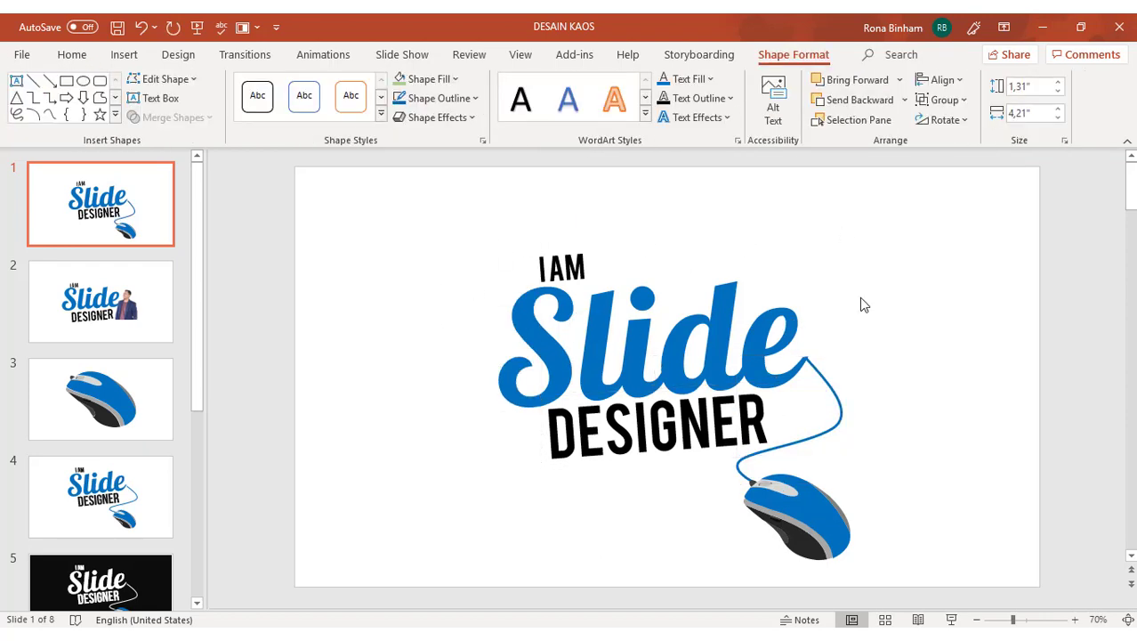
Step: Group the logo text, cable line and mouse on slide 1 into one object
mouse_move(320, 191)
left_mouse_down()
mouse_move(900, 355)
mouse_move(1083, 605)
left_mouse_up()
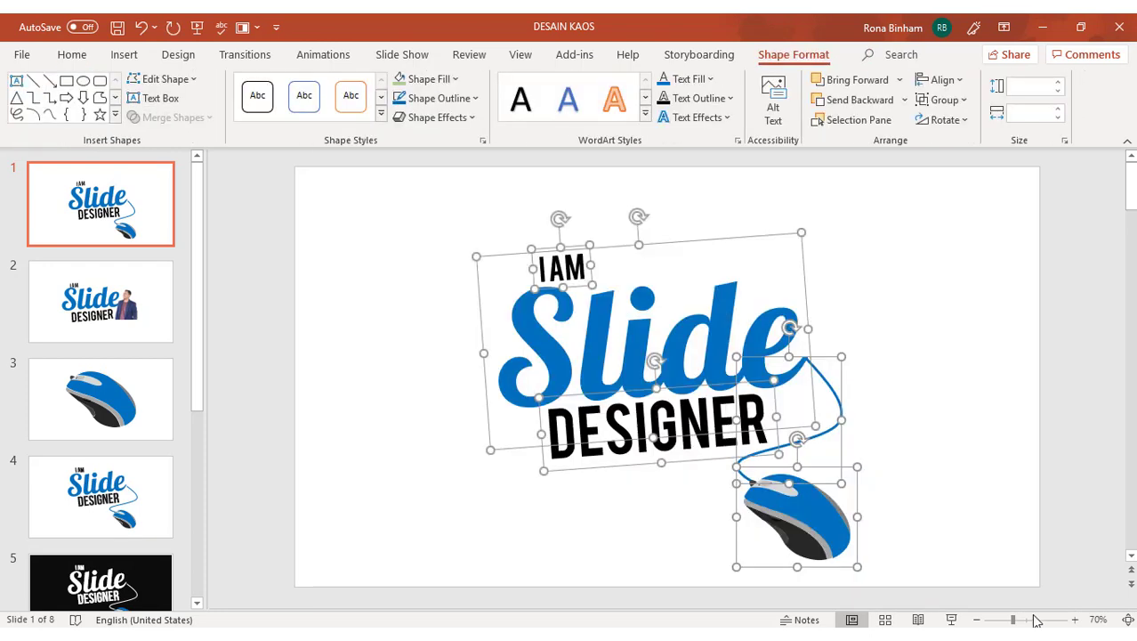
key("ctrl+g")
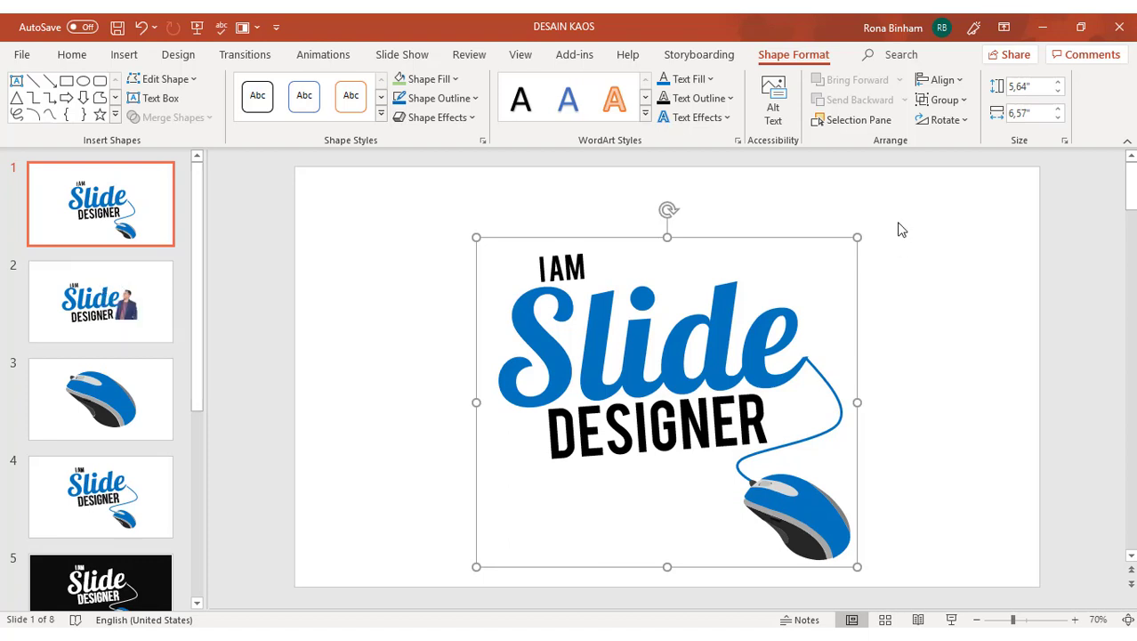
left_click(840, 263)
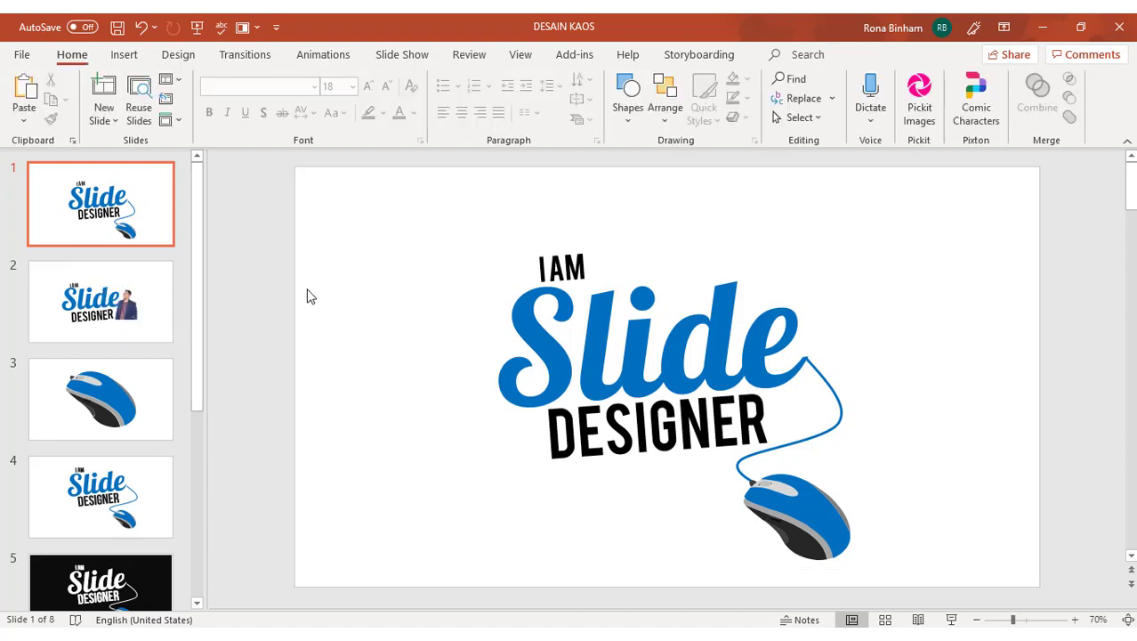
Step: Duplicate slide 1 and give the copy a dark grey background colour
right_click(140, 197)
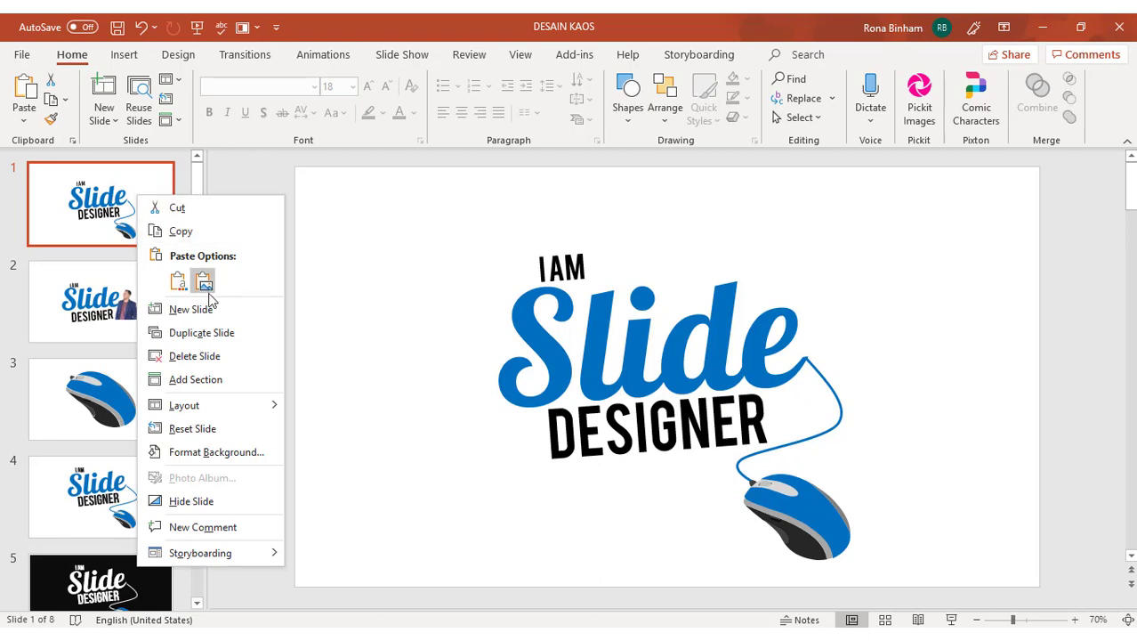
left_click(218, 335)
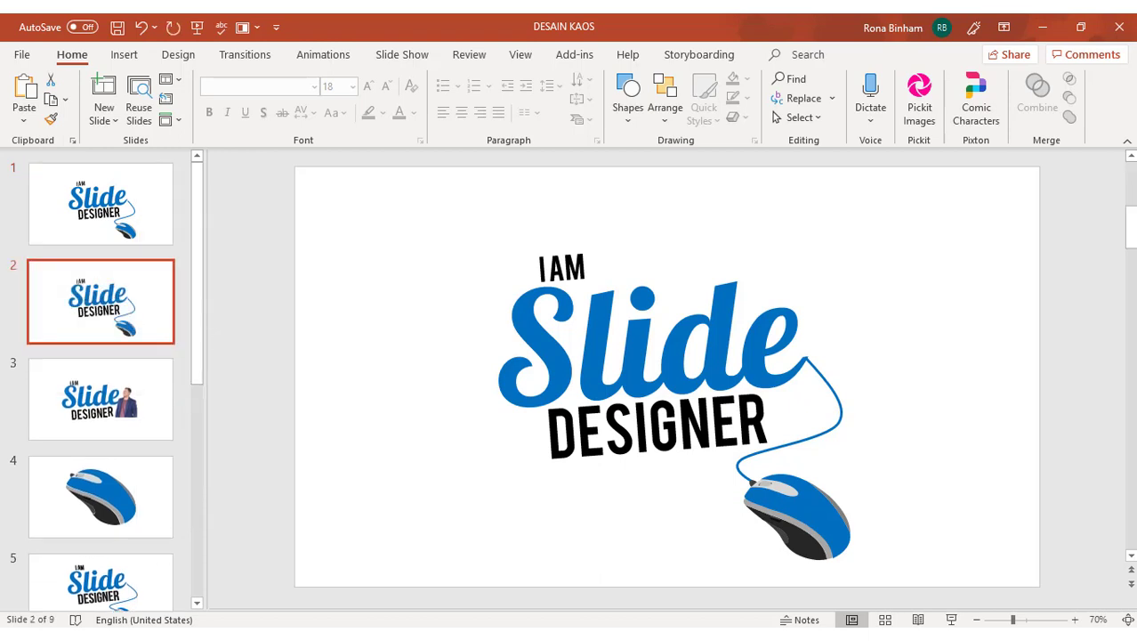
left_click(194, 58)
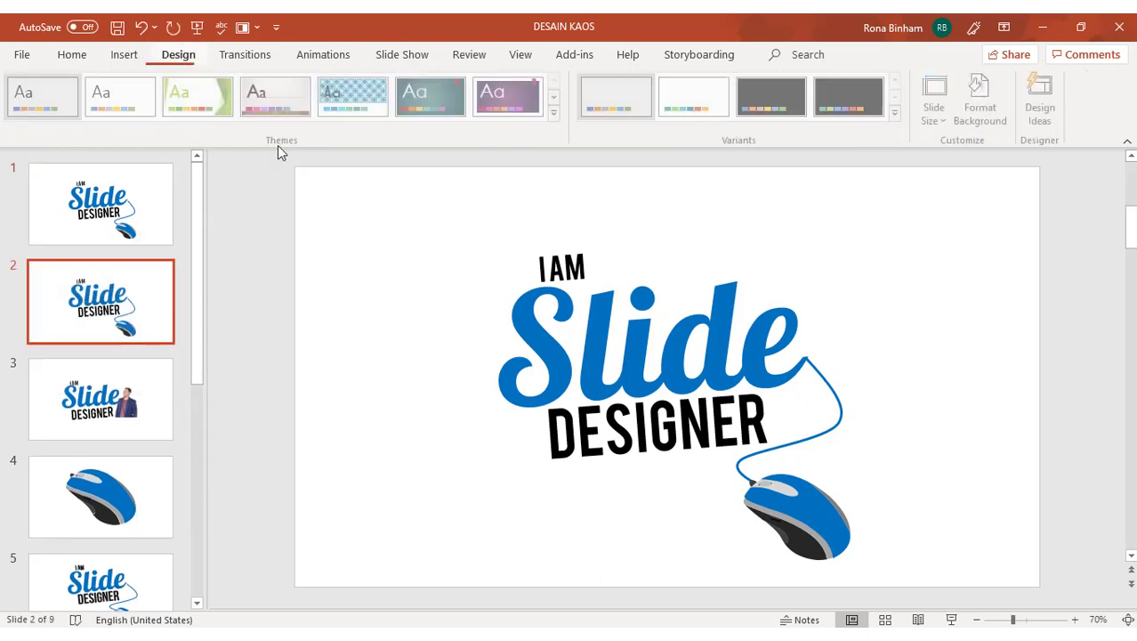
left_click(984, 99)
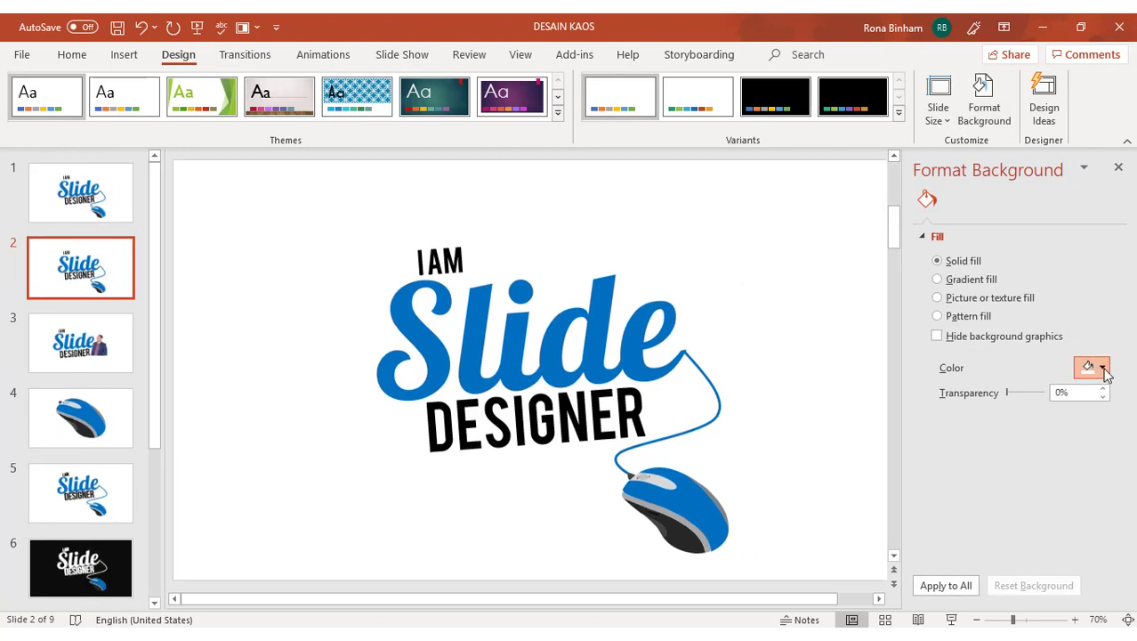
left_click(1103, 368)
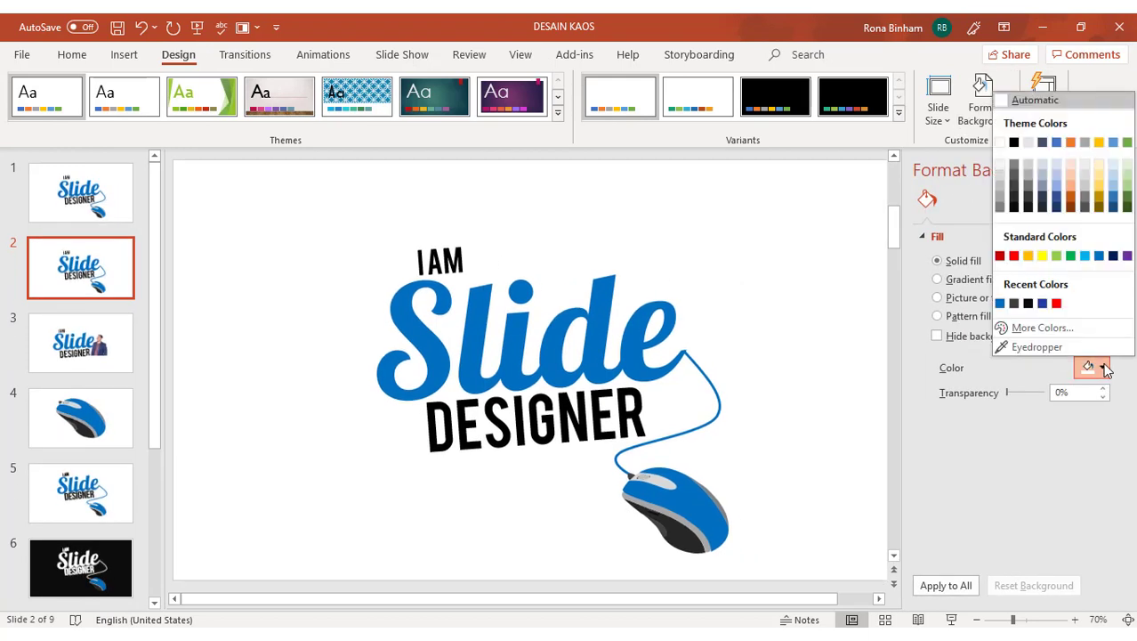
left_click(1015, 195)
left_click(72, 54)
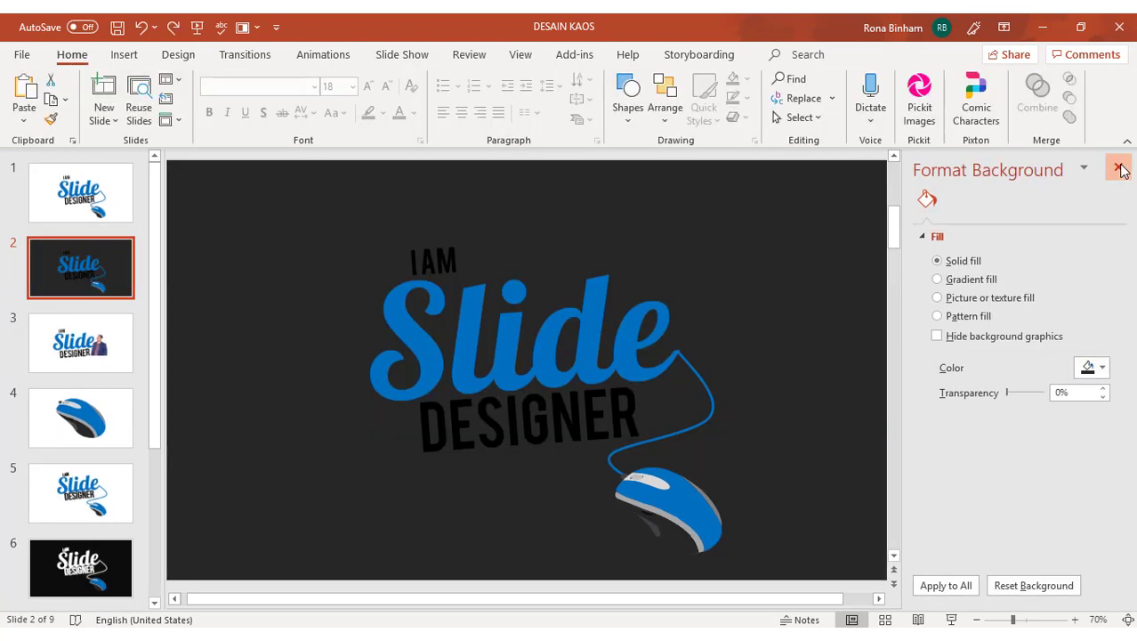
left_click(1119, 167)
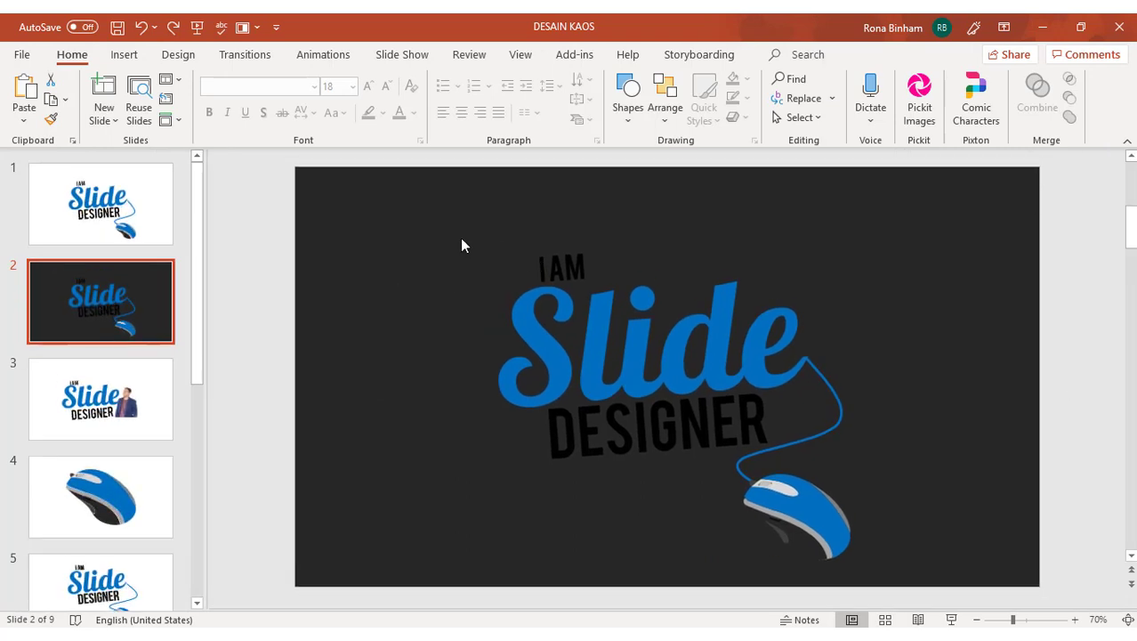
Step: Ungroup the logo on slide 2 and make the I AM, Slide and DESIGNER text white
left_click(639, 247)
right_click(748, 239)
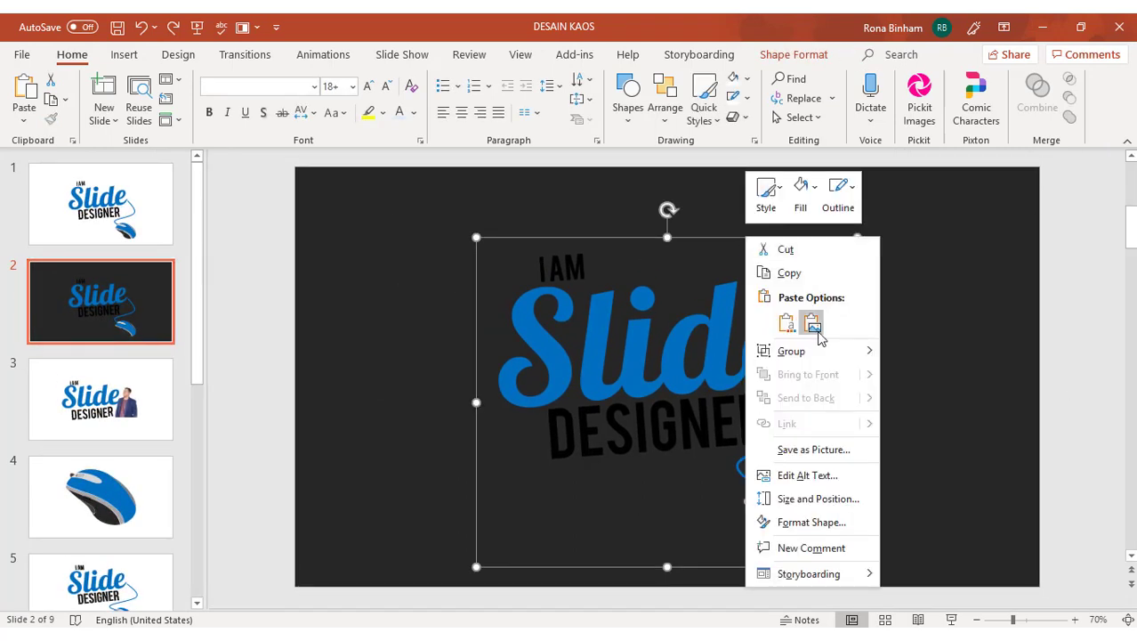
mouse_move(881, 355)
left_click(926, 398)
left_click(402, 259)
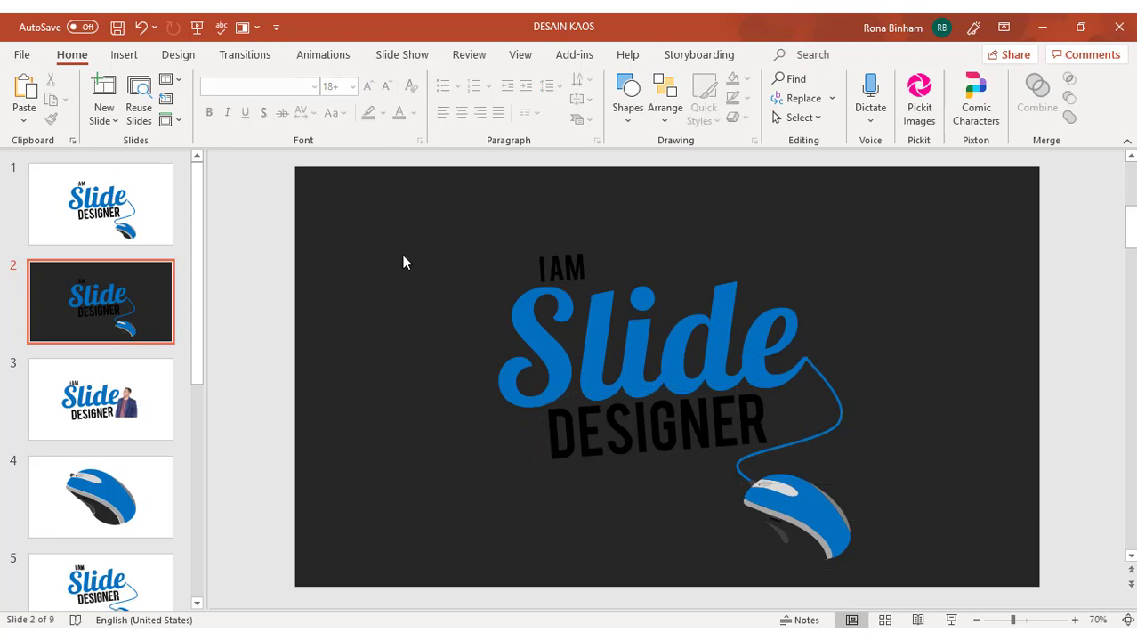
left_click_drag(368, 220, 892, 462)
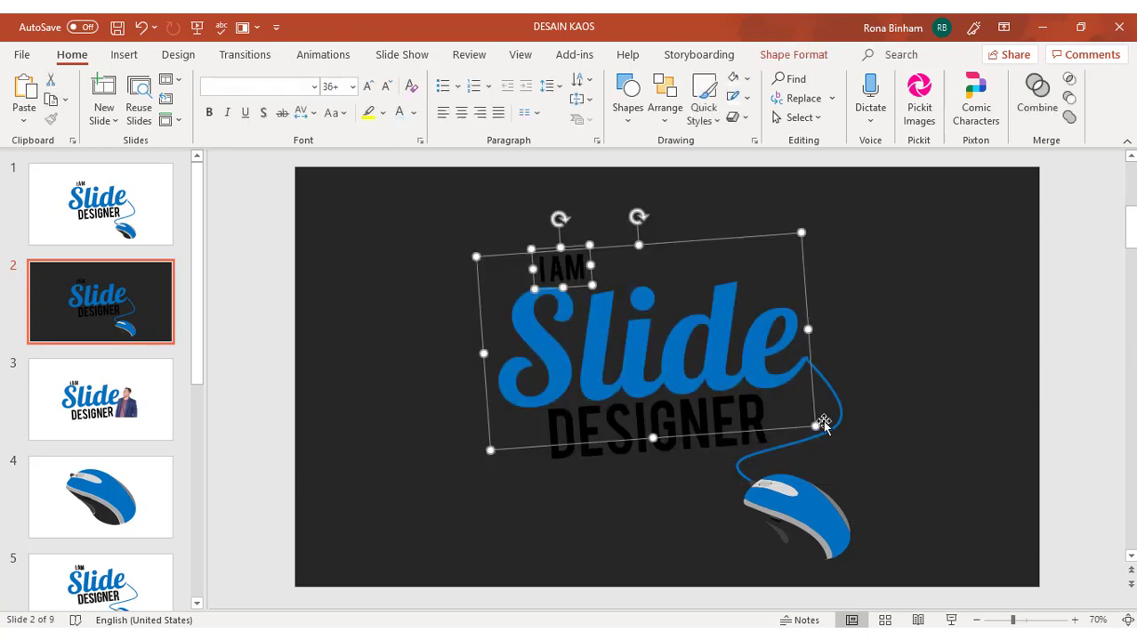
left_click(651, 350)
left_click(488, 228)
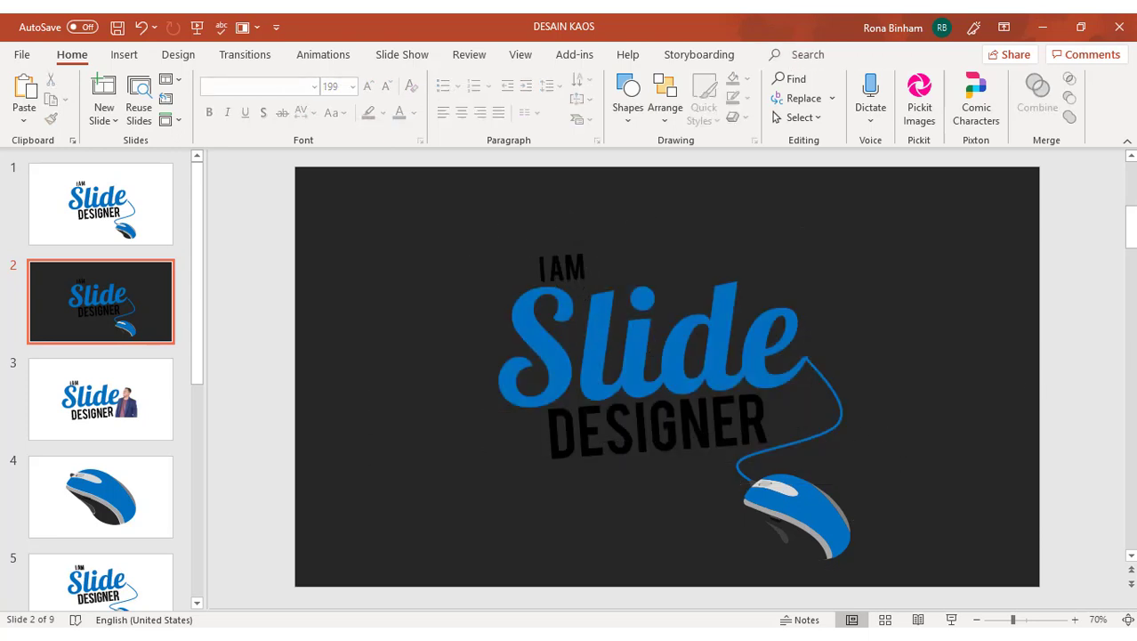
left_click(563, 267)
left_click(620, 316, "shift")
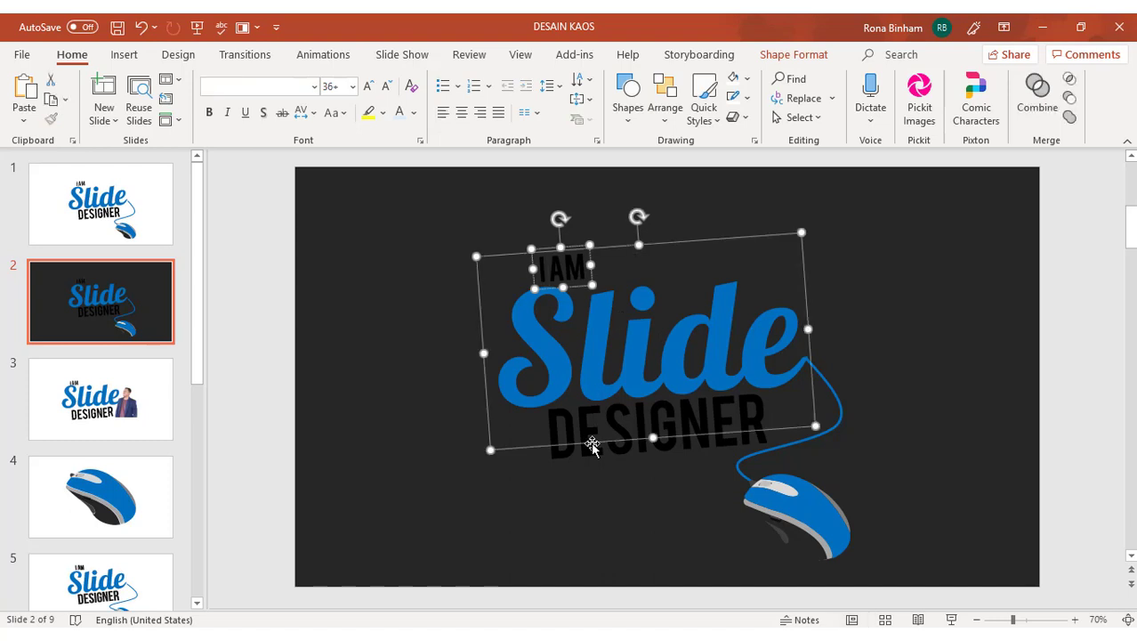
left_click(616, 441, "shift")
left_click(414, 112)
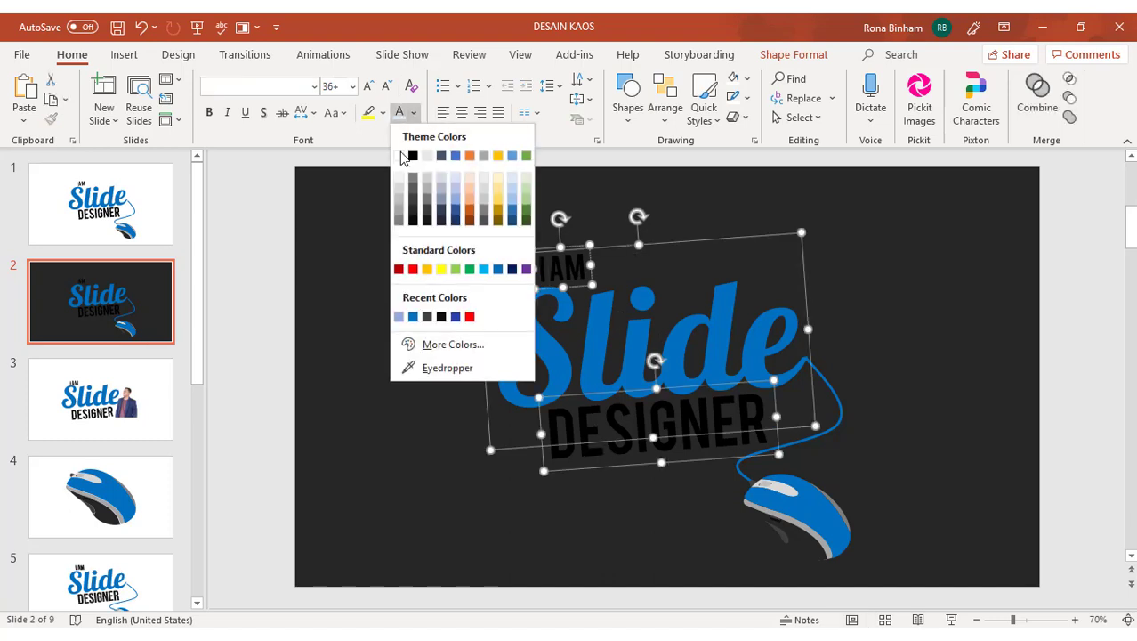
left_click(402, 155)
Step: Make the mouse cord line's outline white
left_click(835, 396)
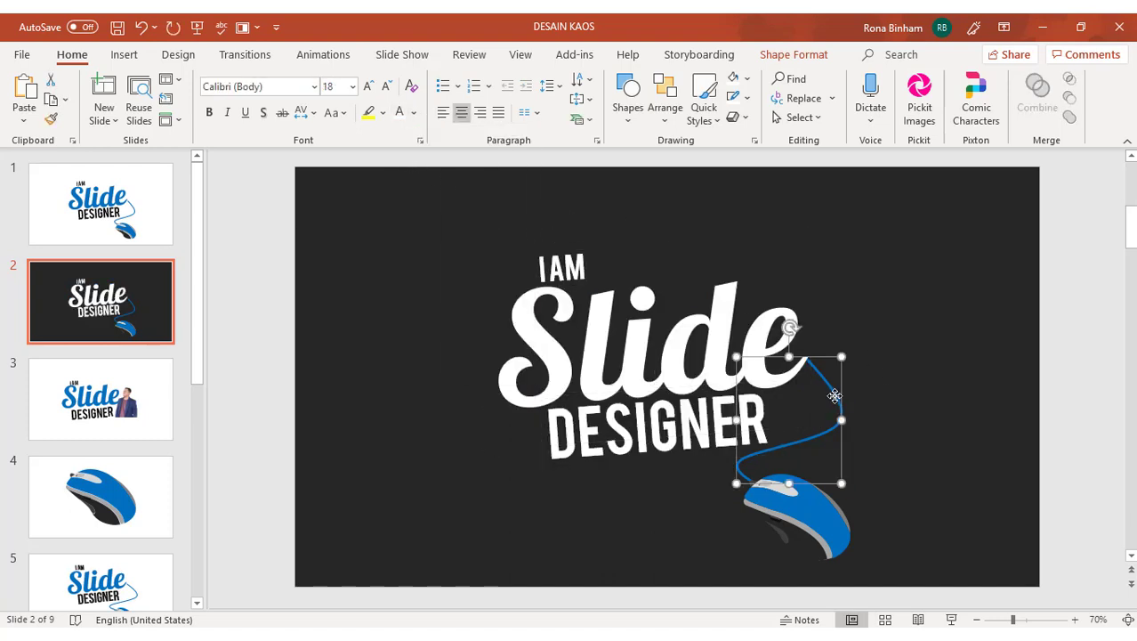
left_click(815, 56)
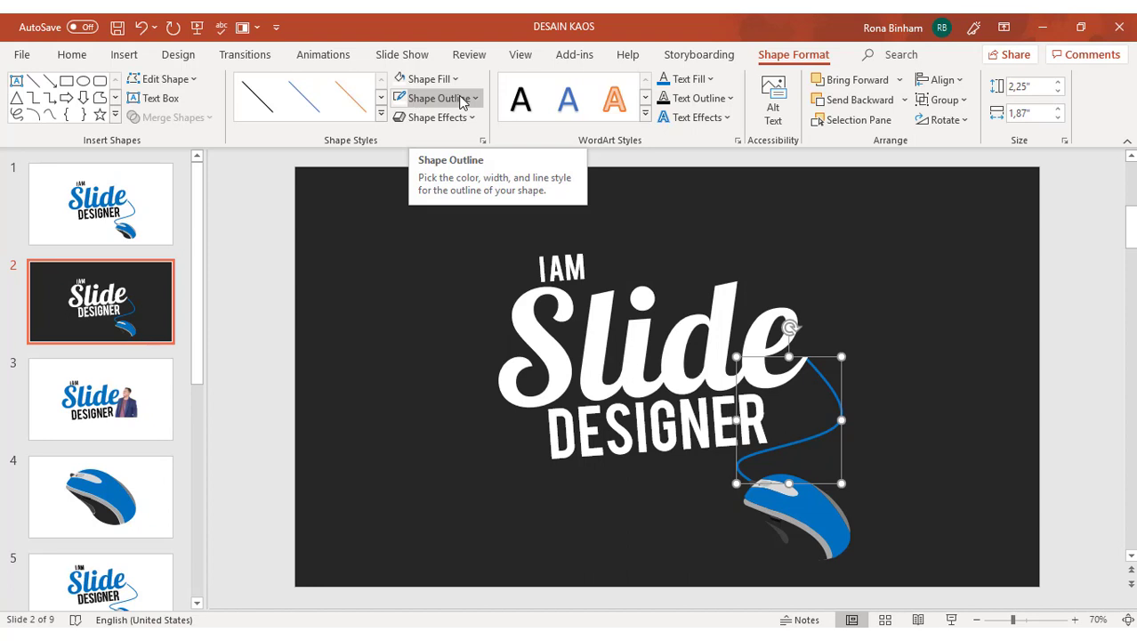
left_click(460, 101)
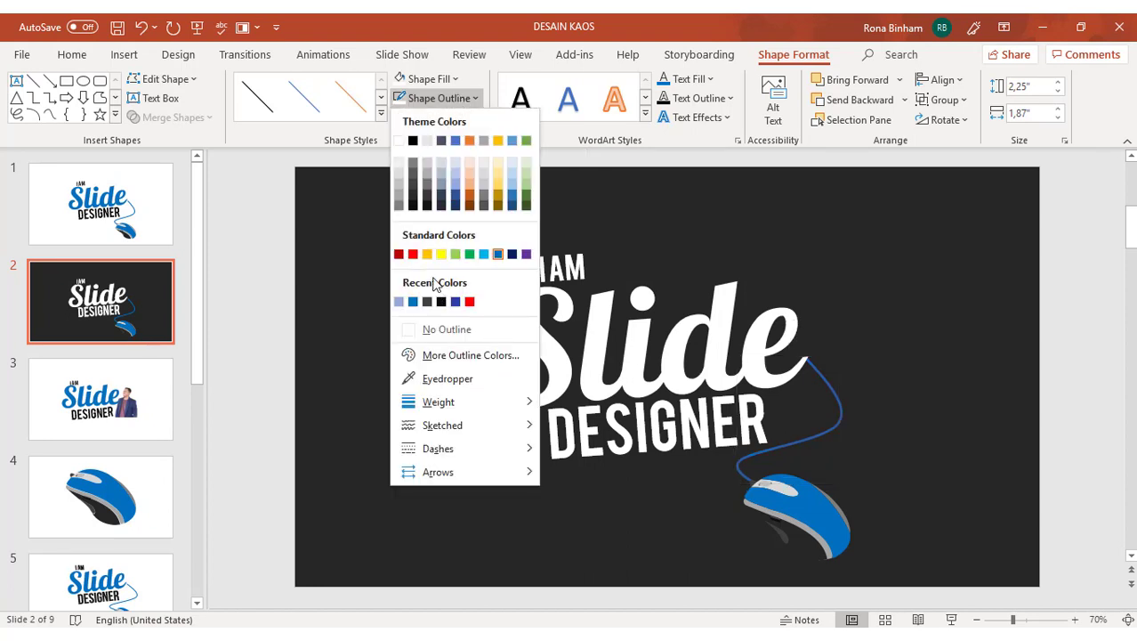
left_click(399, 140)
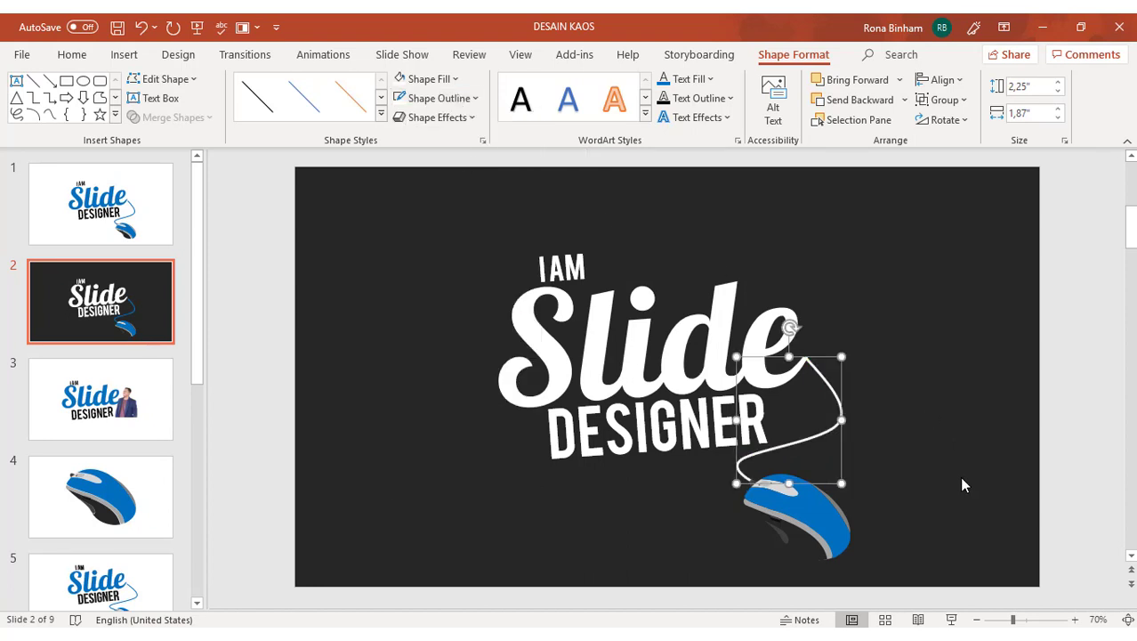
Step: Fill one mouse part white and a smaller part with a recently used colour
left_click(812, 532)
left_click(813, 534)
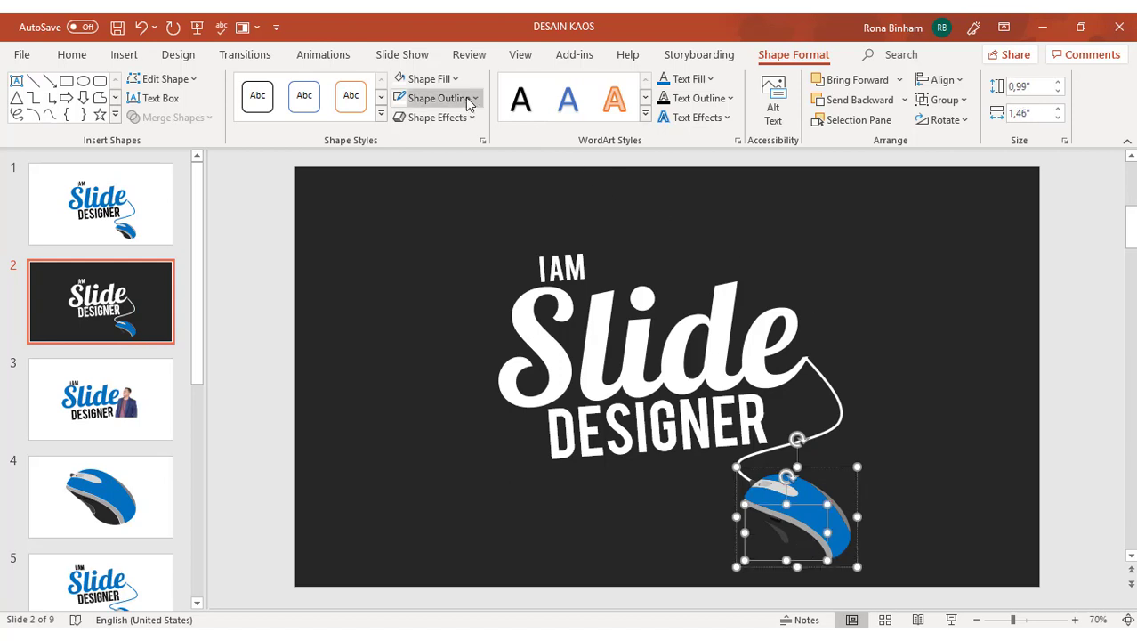
left_click(436, 78)
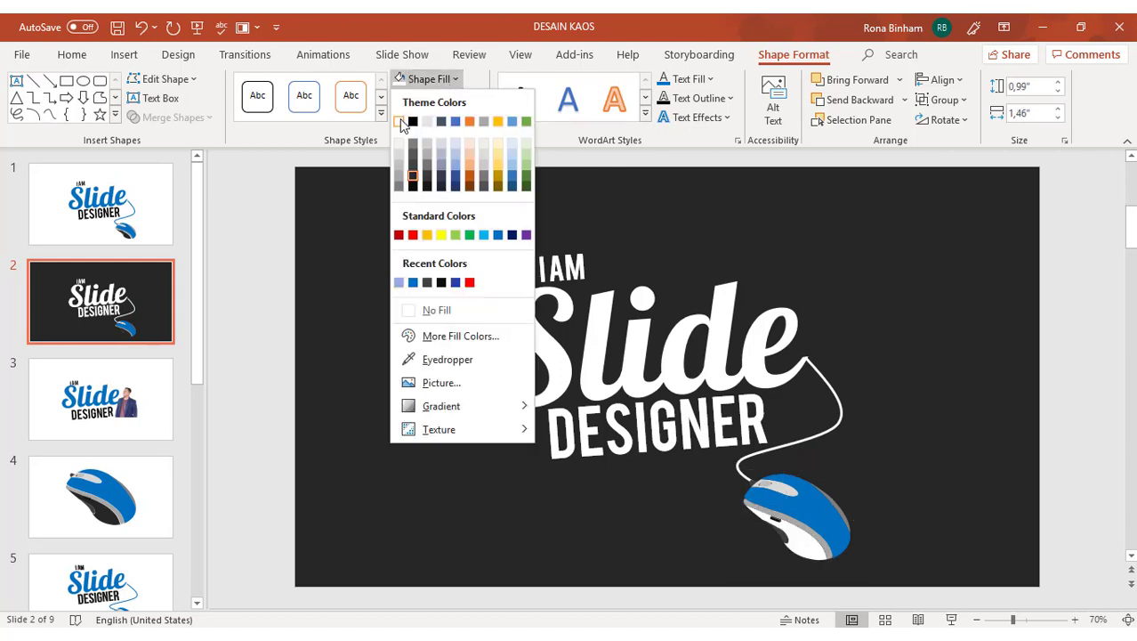
left_click(400, 121)
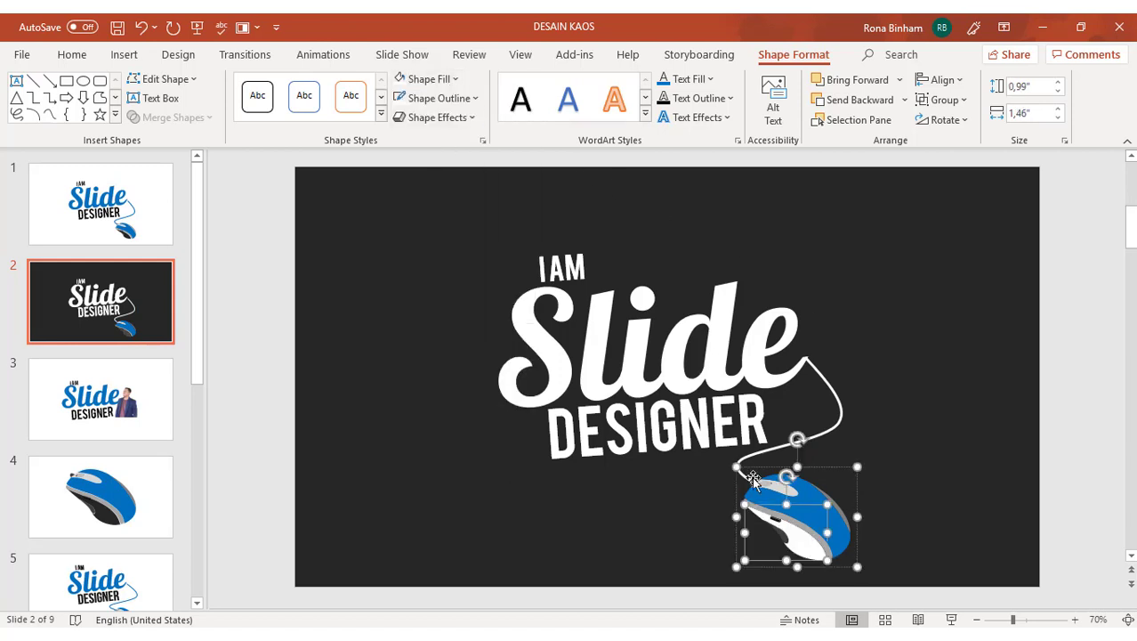
left_click(789, 534)
left_click(436, 78)
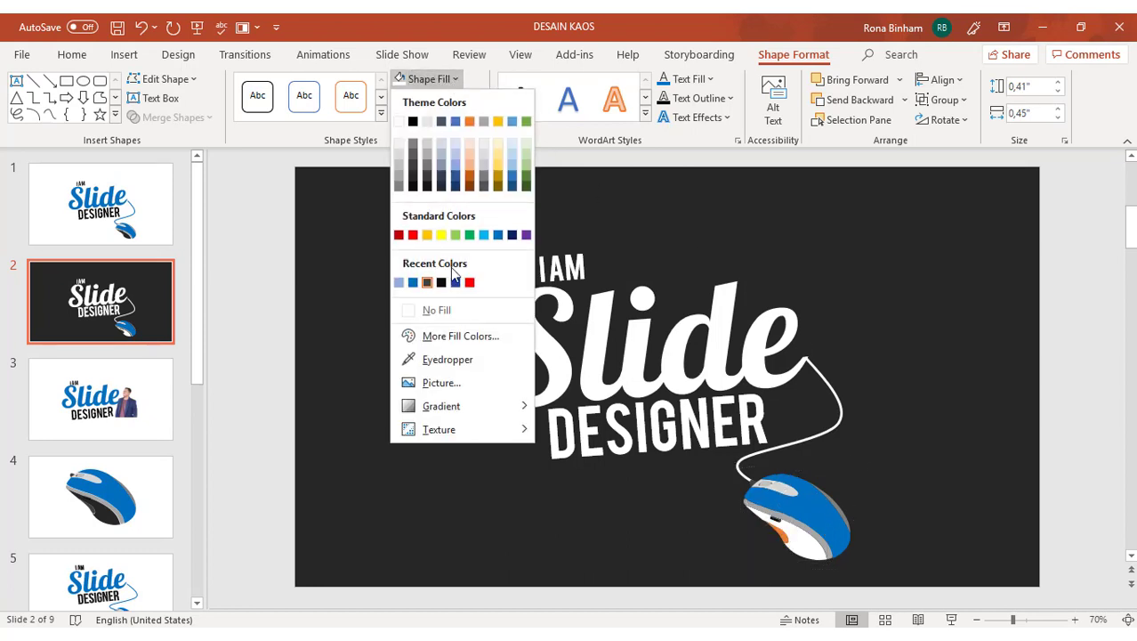
left_click(412, 283)
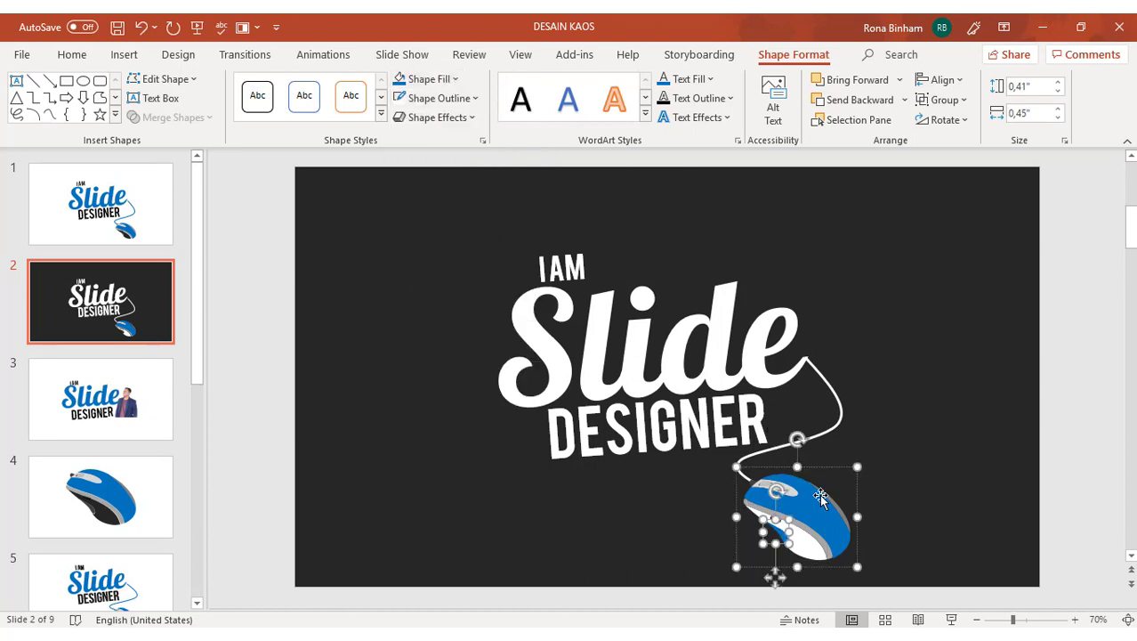
Step: Check the fill on the larger mouse body shapes but leave the mouse blue
left_click(832, 504)
left_click(427, 78)
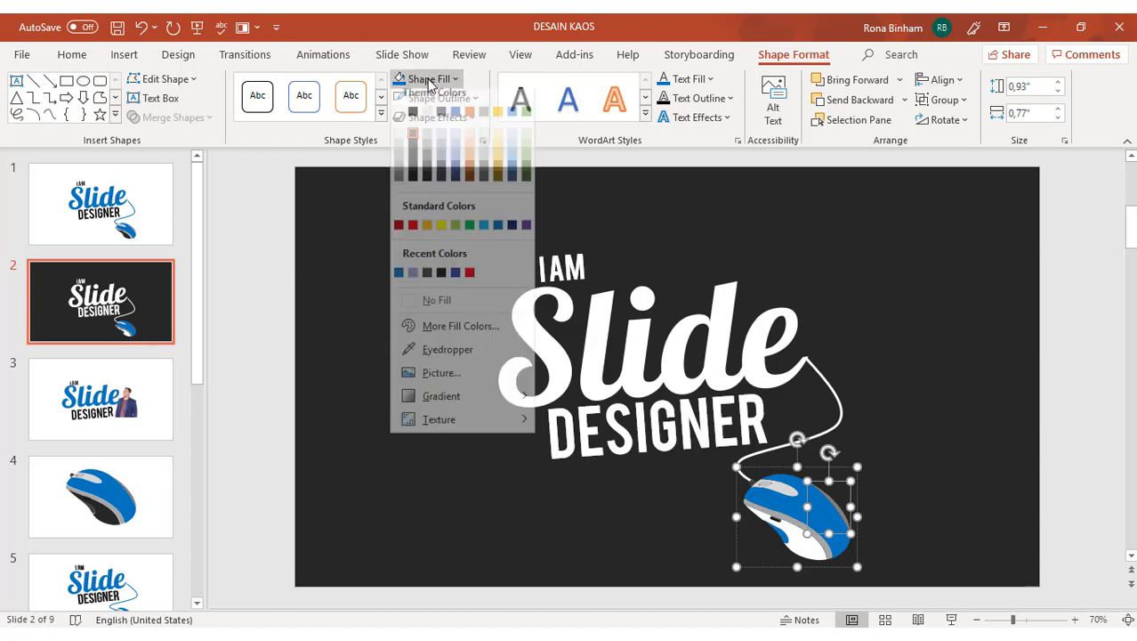
left_click(752, 461)
left_click(774, 515)
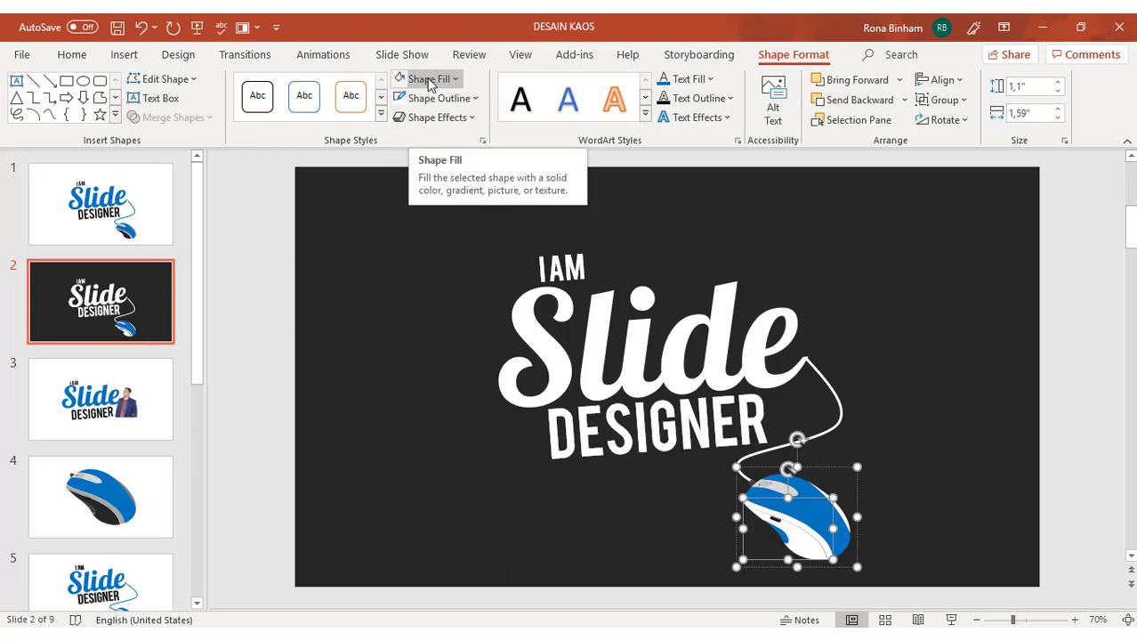
left_click(430, 83)
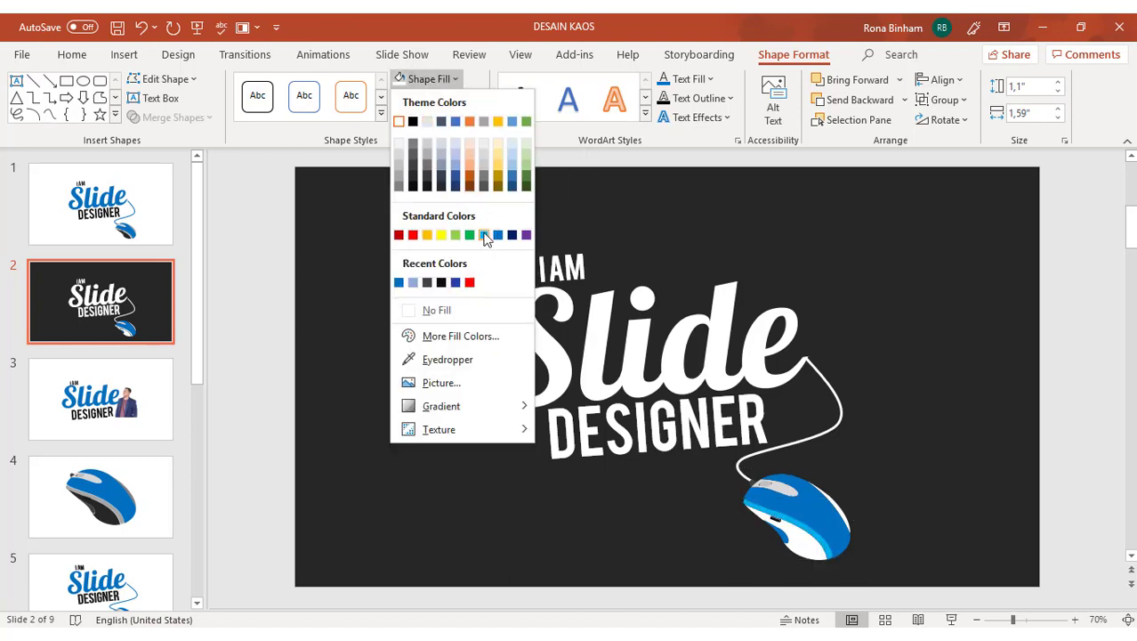
left_click(685, 279)
left_click(933, 332)
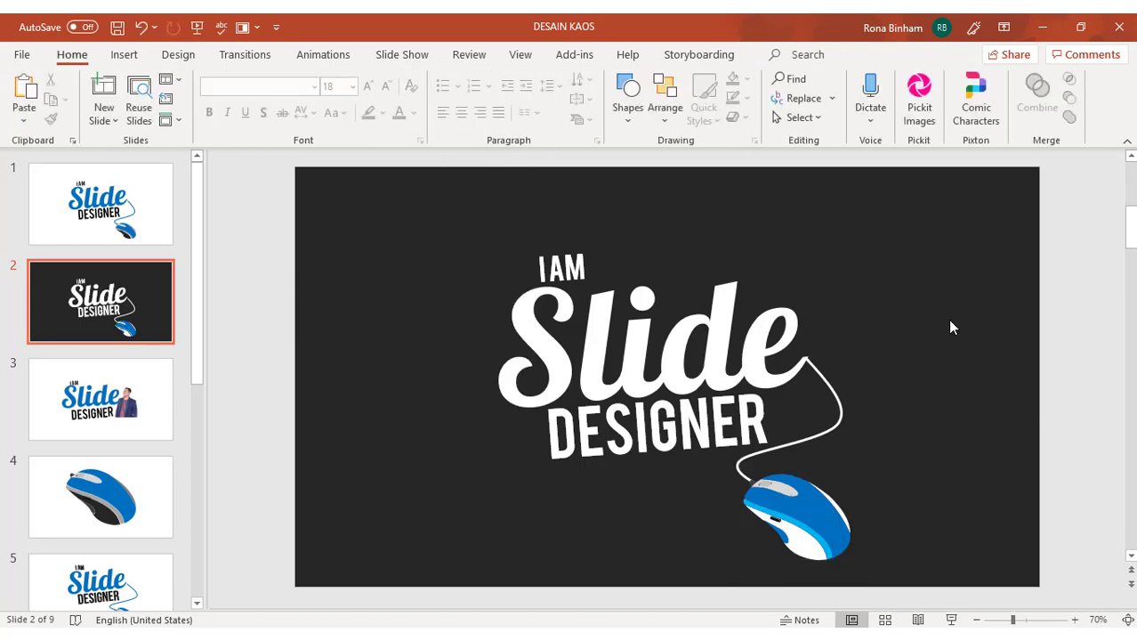
left_click(839, 515)
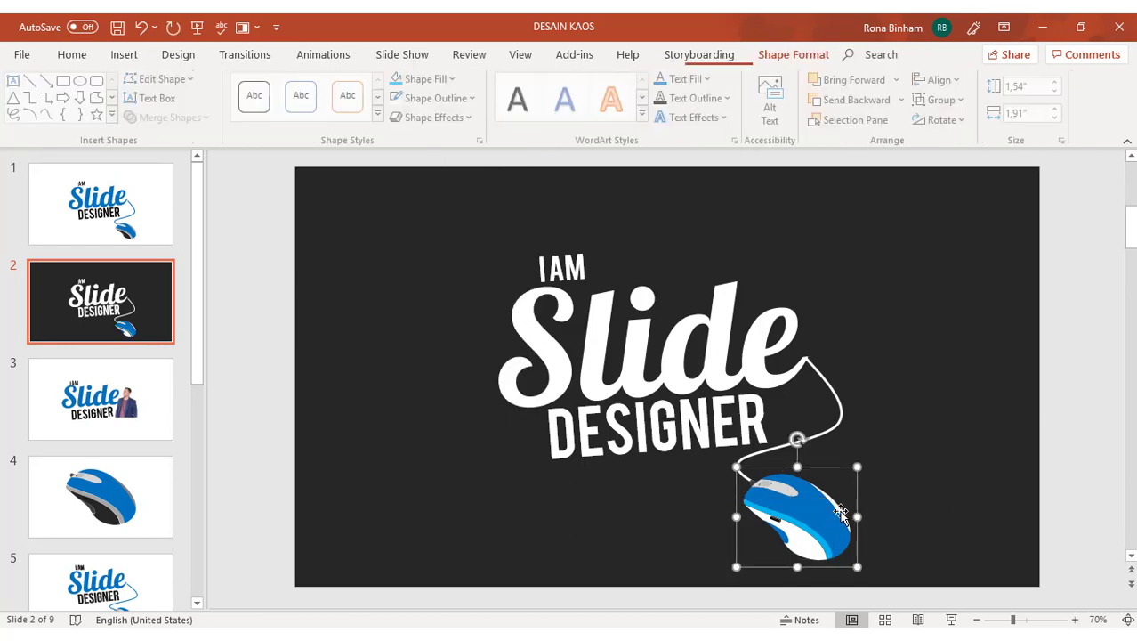
left_click(839, 514)
left_click(966, 381)
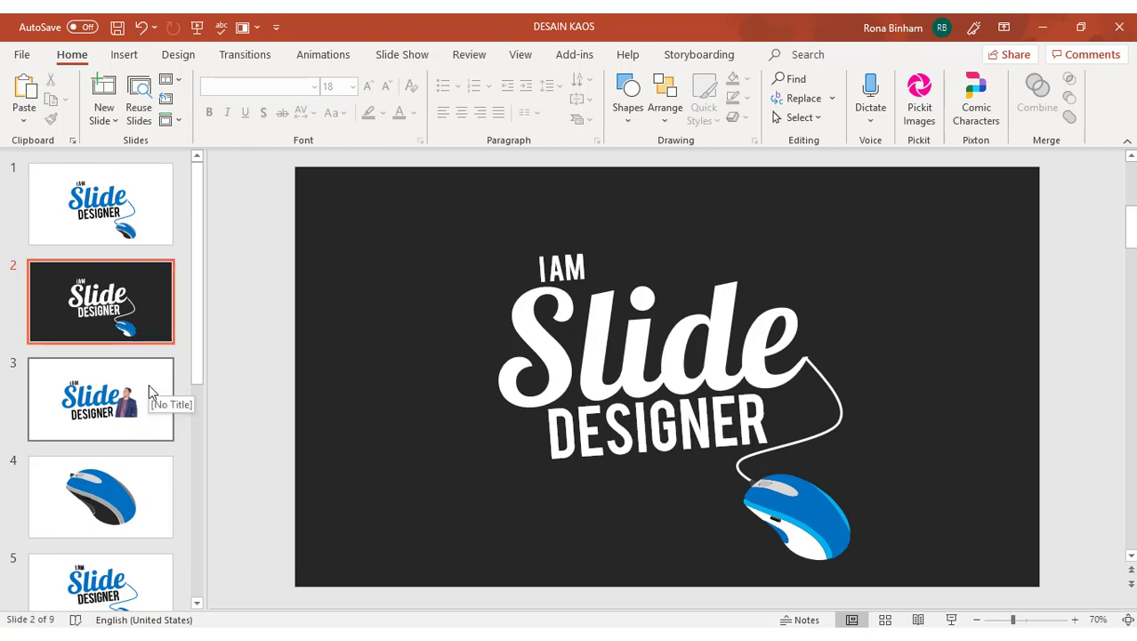
Step: Add new slides after slide 3
left_click(149, 383)
key("Return")
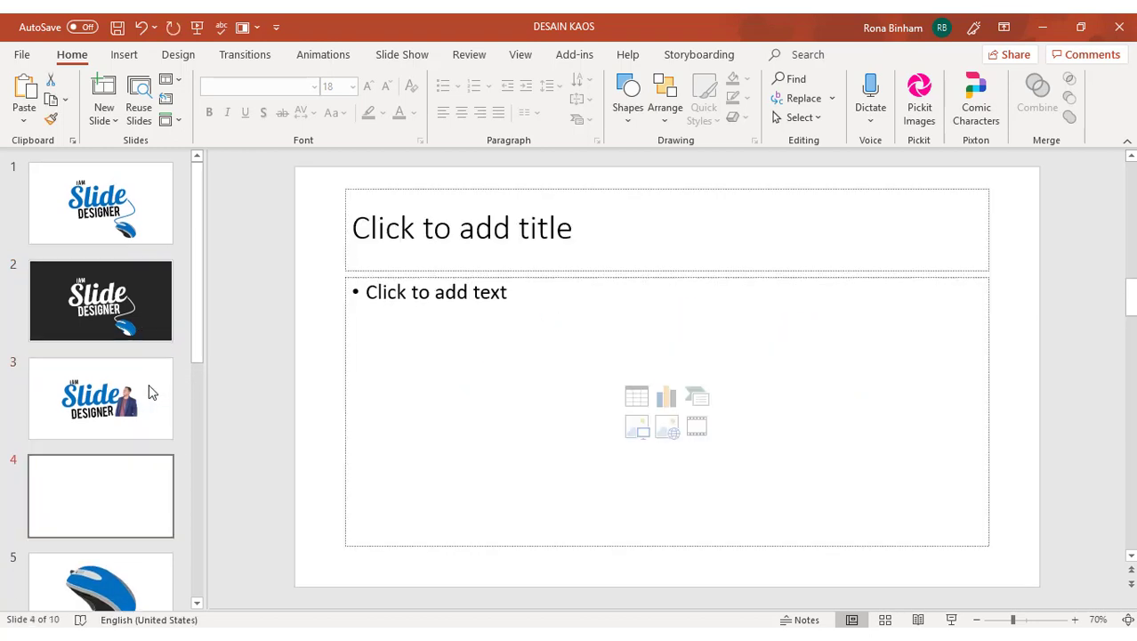
key("Return")
key("Return")
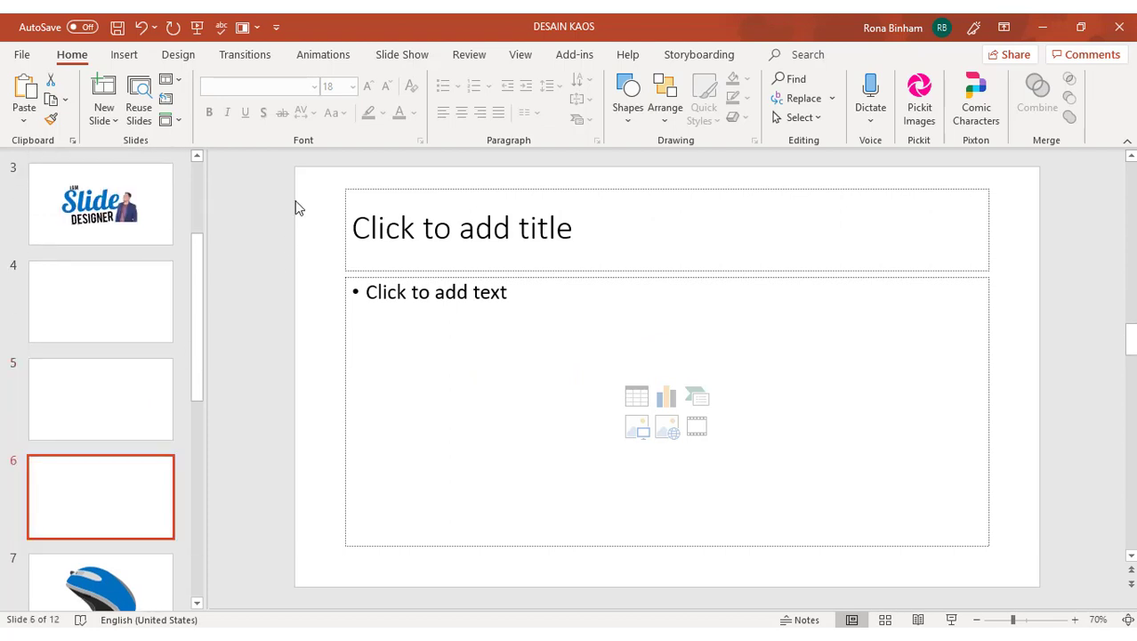
Step: Delete the title and content placeholders from slides 4, 5 and 6
left_click(164, 300)
mouse_move(308, 173)
left_mouse_down()
mouse_move(981, 243)
mouse_move(1107, 574)
left_mouse_up()
key("Delete")
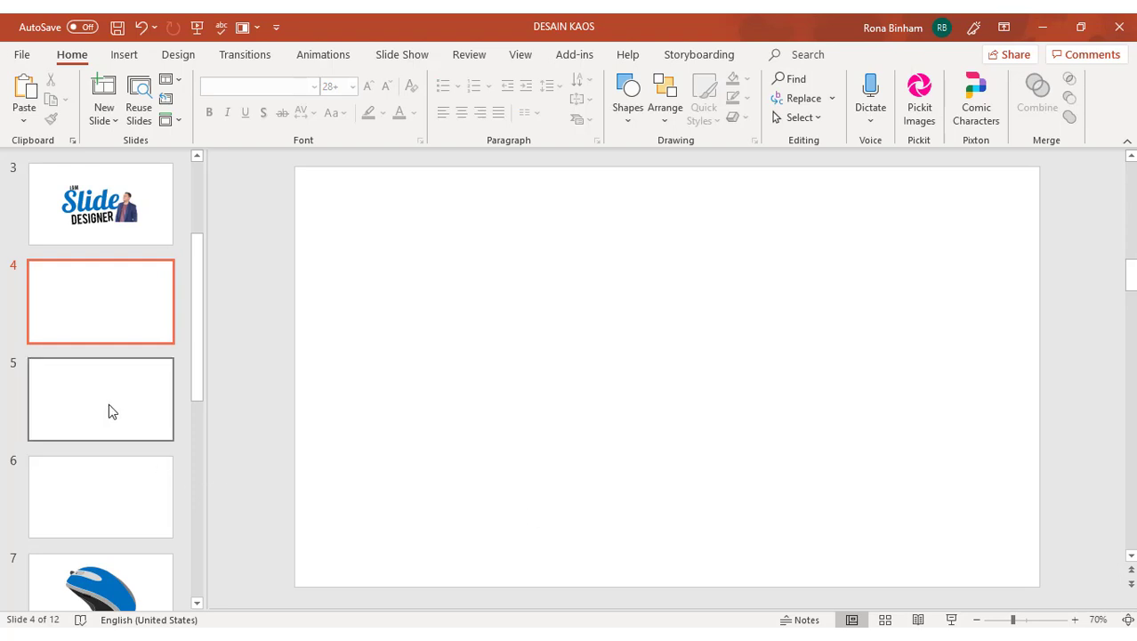
left_click(108, 405)
left_click_drag(296, 183, 1124, 605)
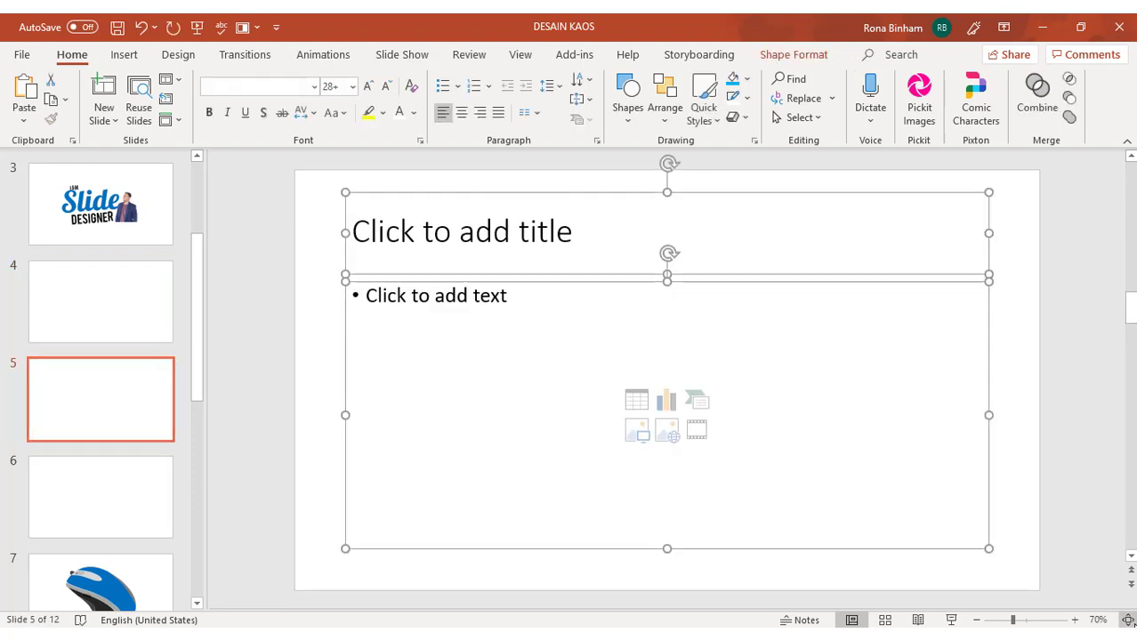
key("Delete")
left_click(100, 497)
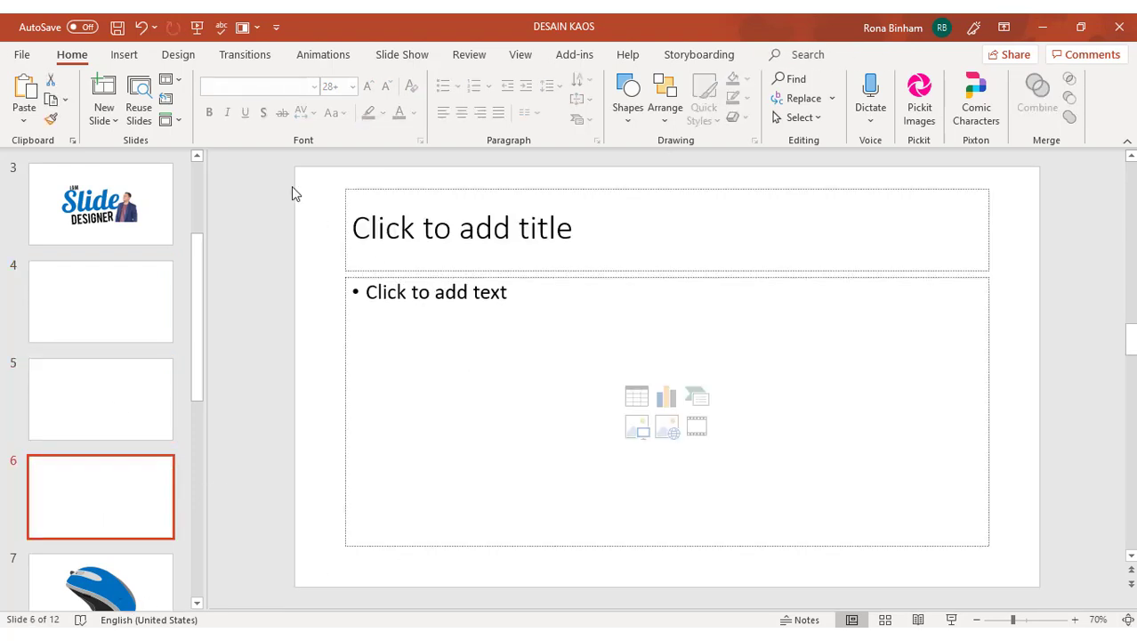
left_click_drag(293, 176, 1075, 586)
key("Delete")
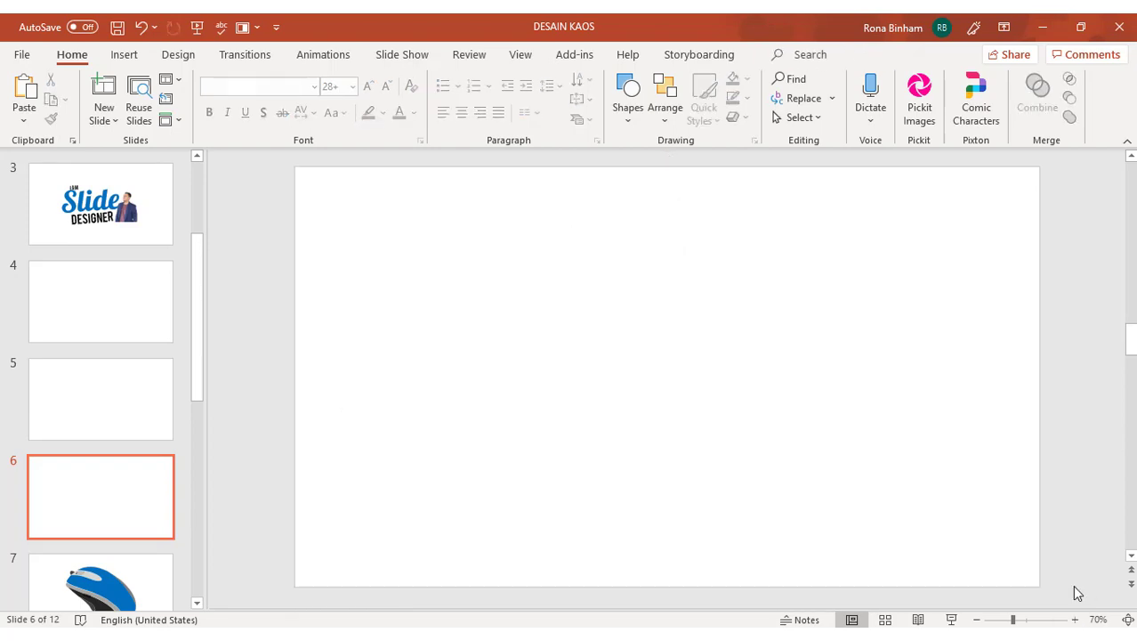
key("alt+Tab")
key("ctrl+t")
Step: Go to pixabay.com and search for 'blank t-shirt white'
type("pixa")
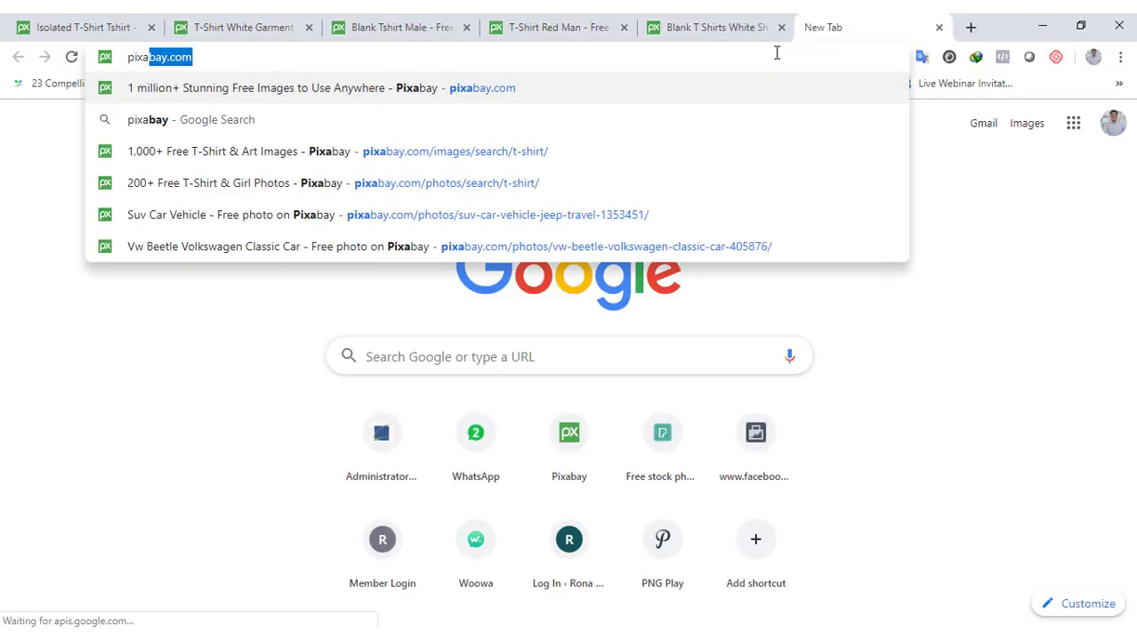
key("Return")
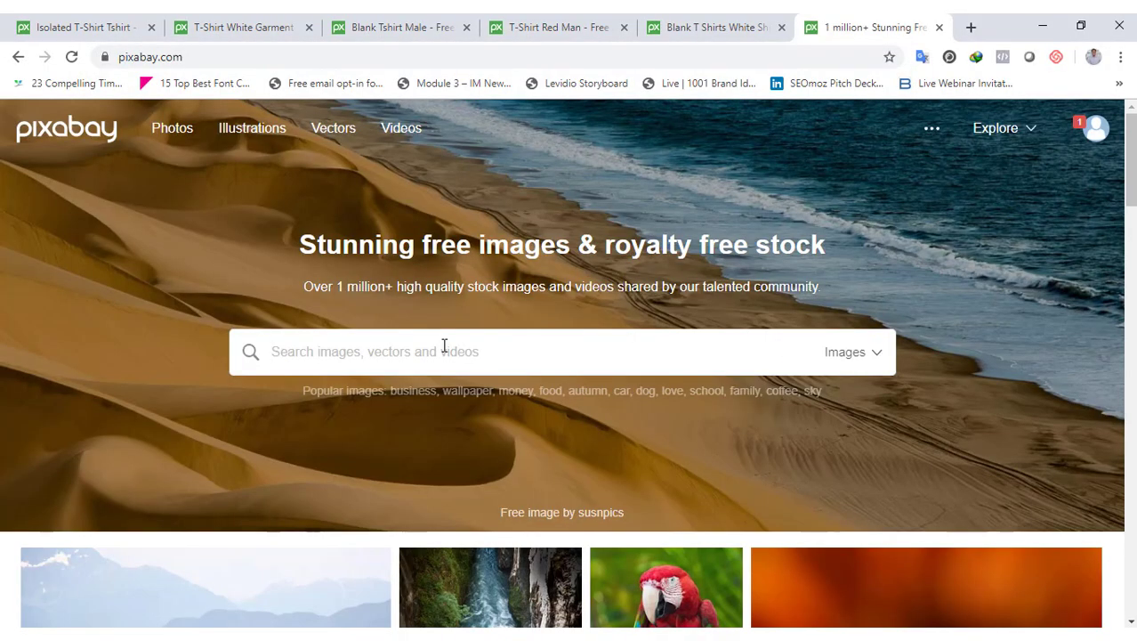
type("b")
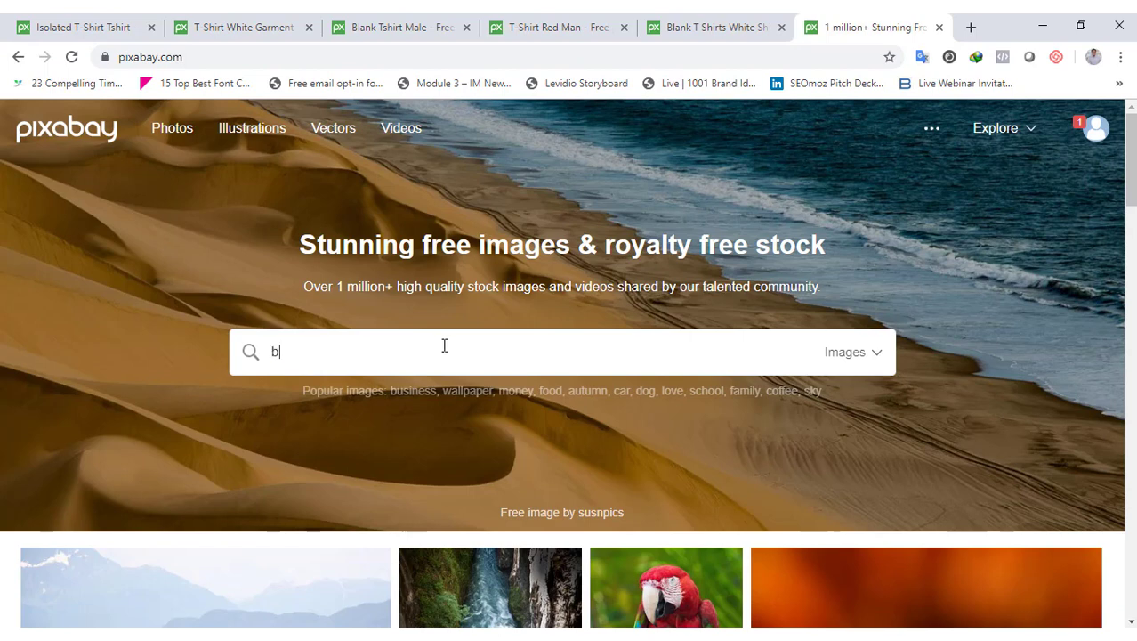
type("lank t")
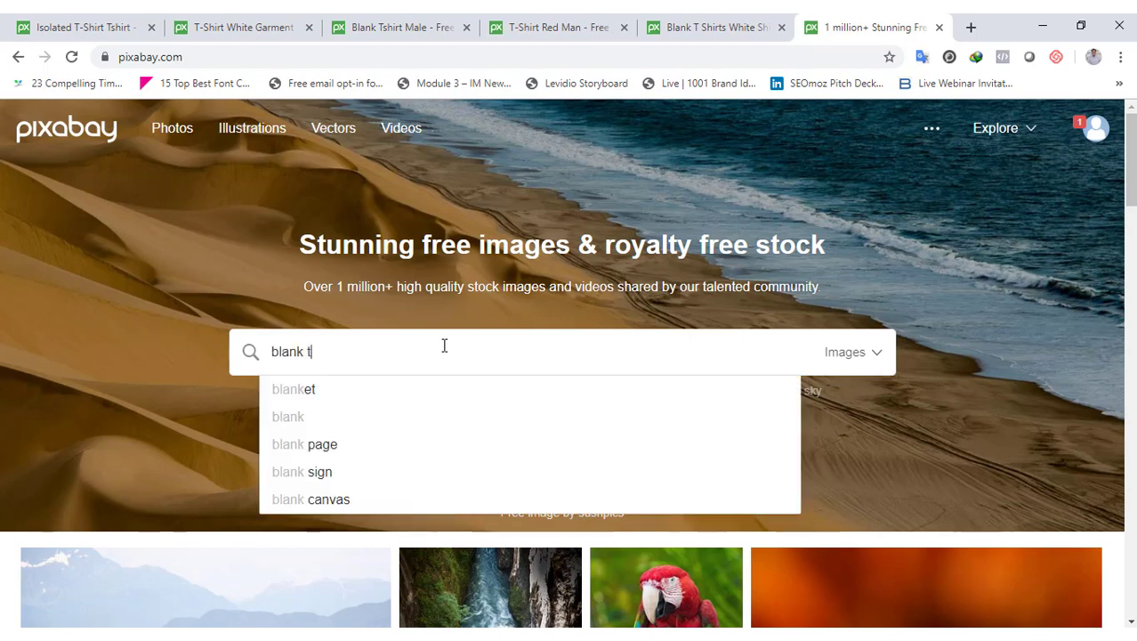
type("-shirt white")
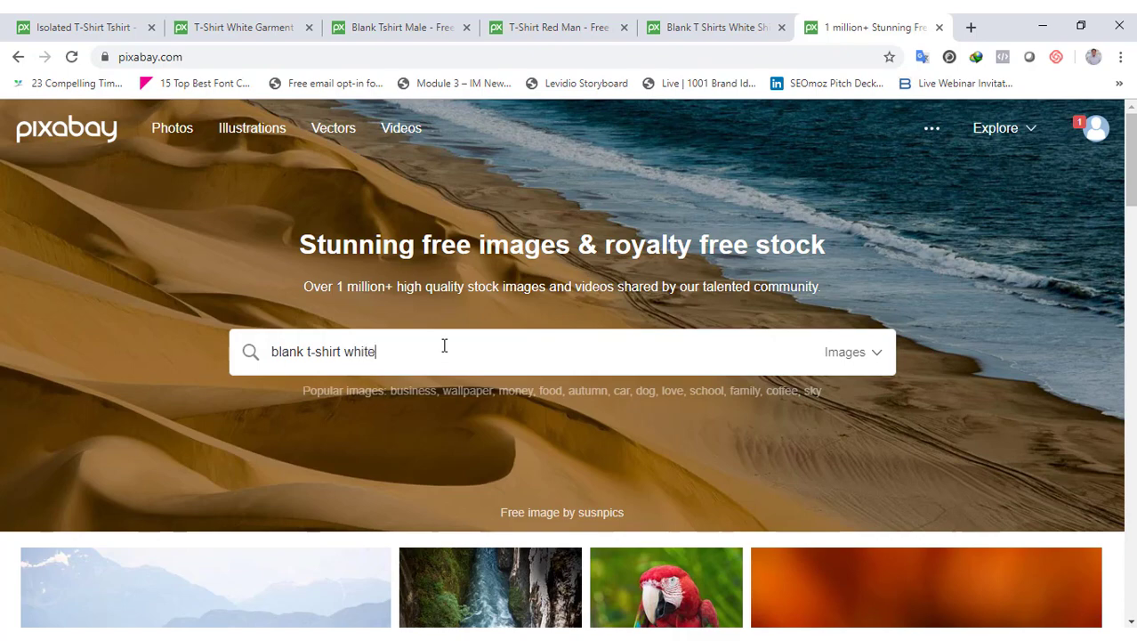
key("Return")
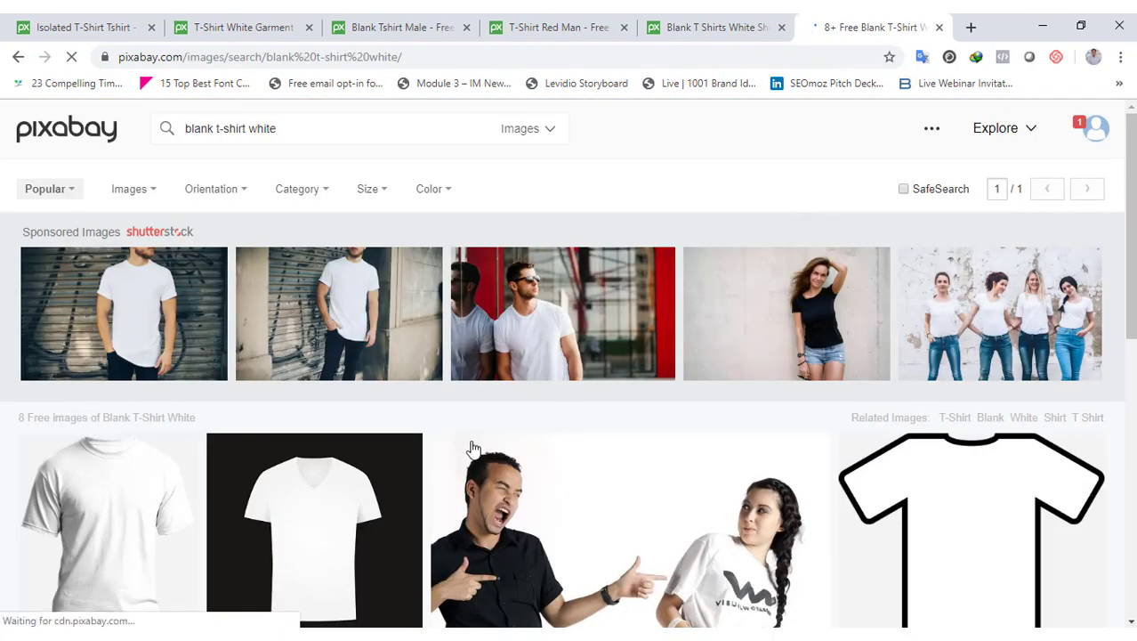
scroll(986, 425, "down", 2)
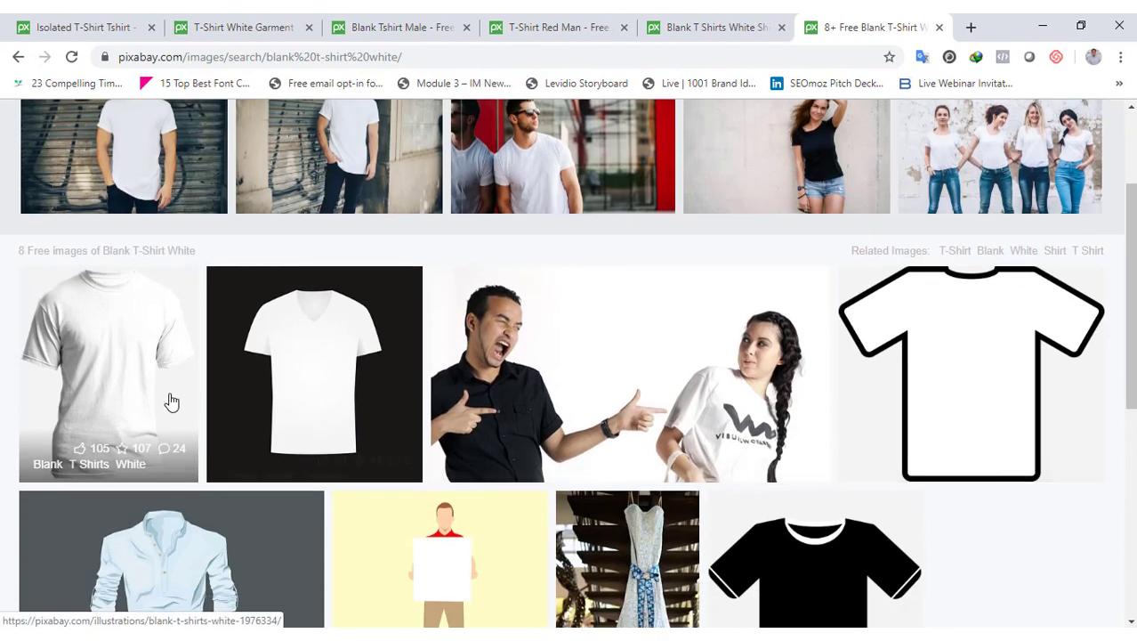
scroll(563, 399, "down", 1)
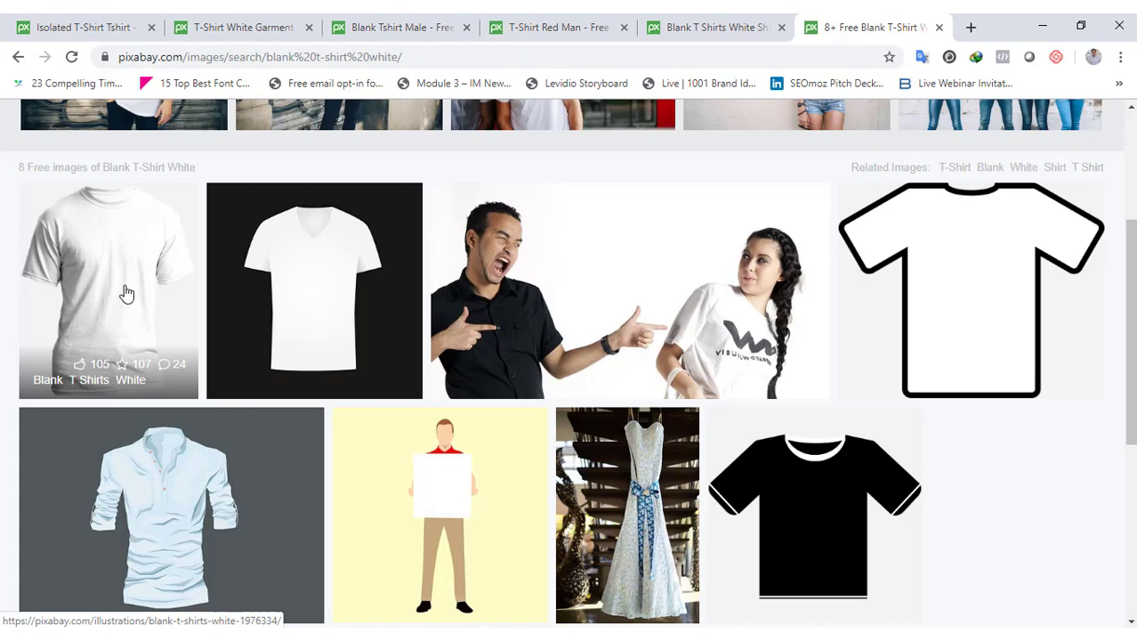
Step: Download the blank white T-shirt illustration at 1595×1920
left_click(127, 294)
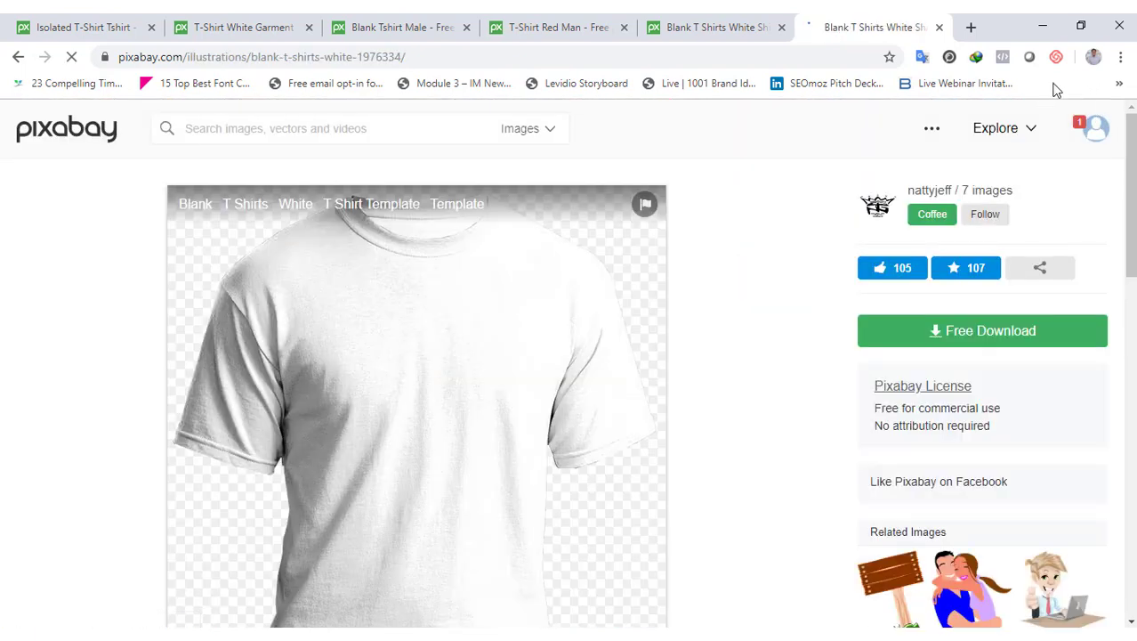
left_click(1003, 336)
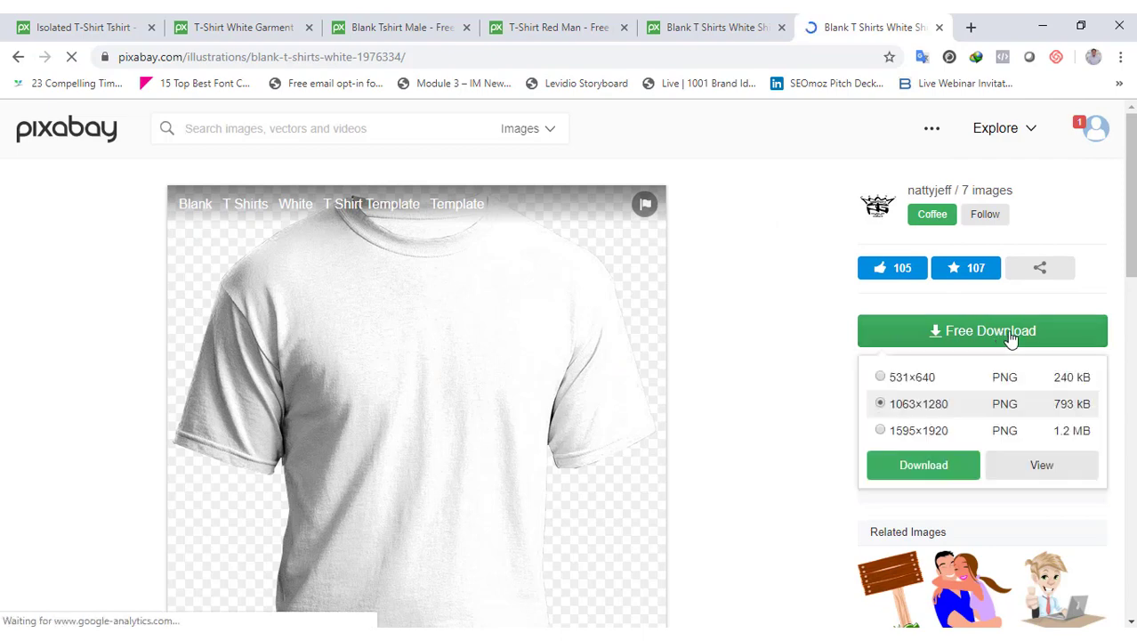
left_click(882, 431)
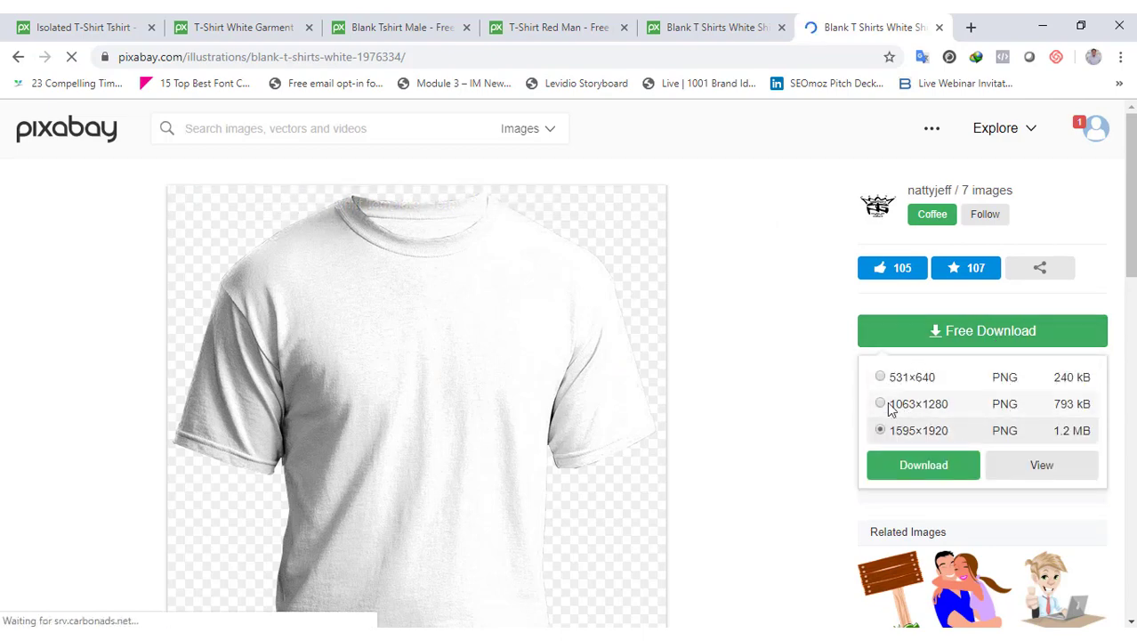
left_click(924, 466)
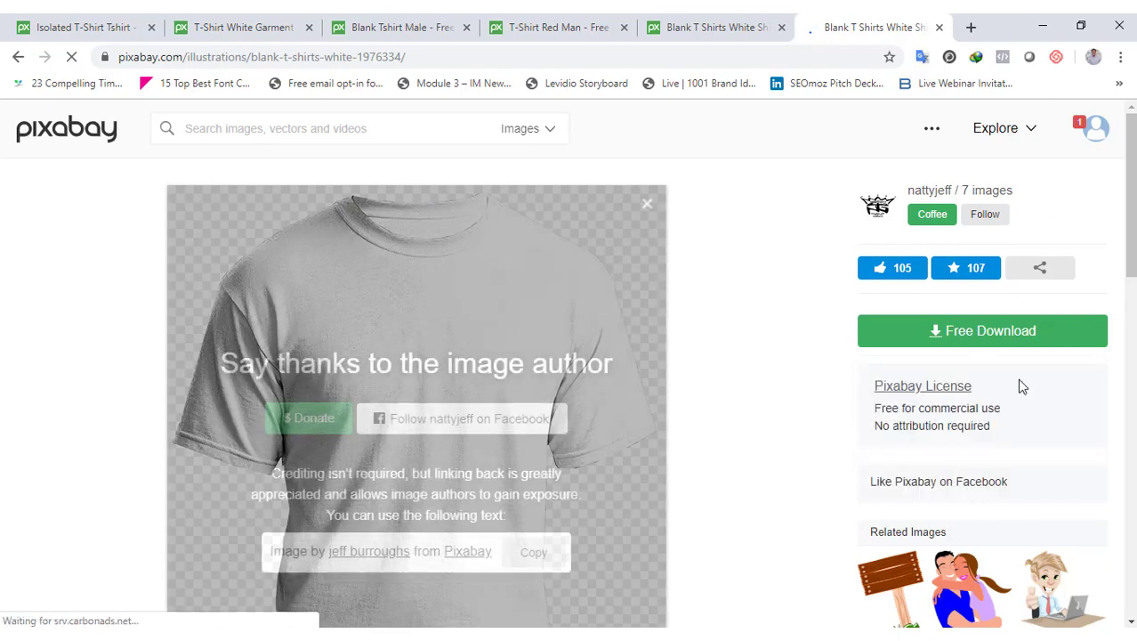
left_click(869, 287)
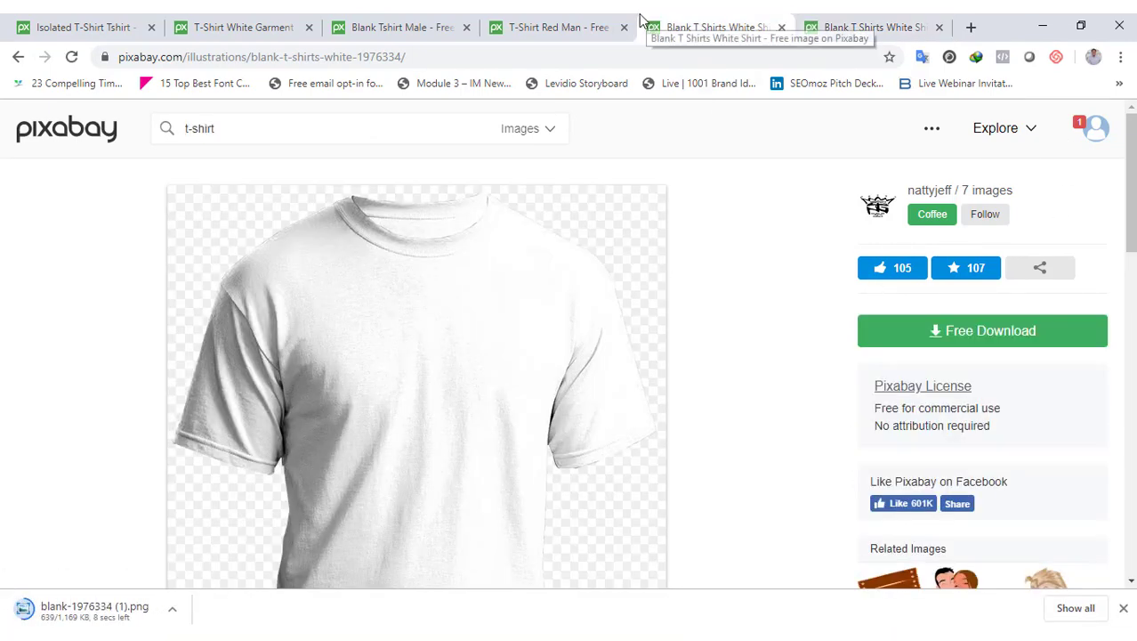
left_click(679, 29)
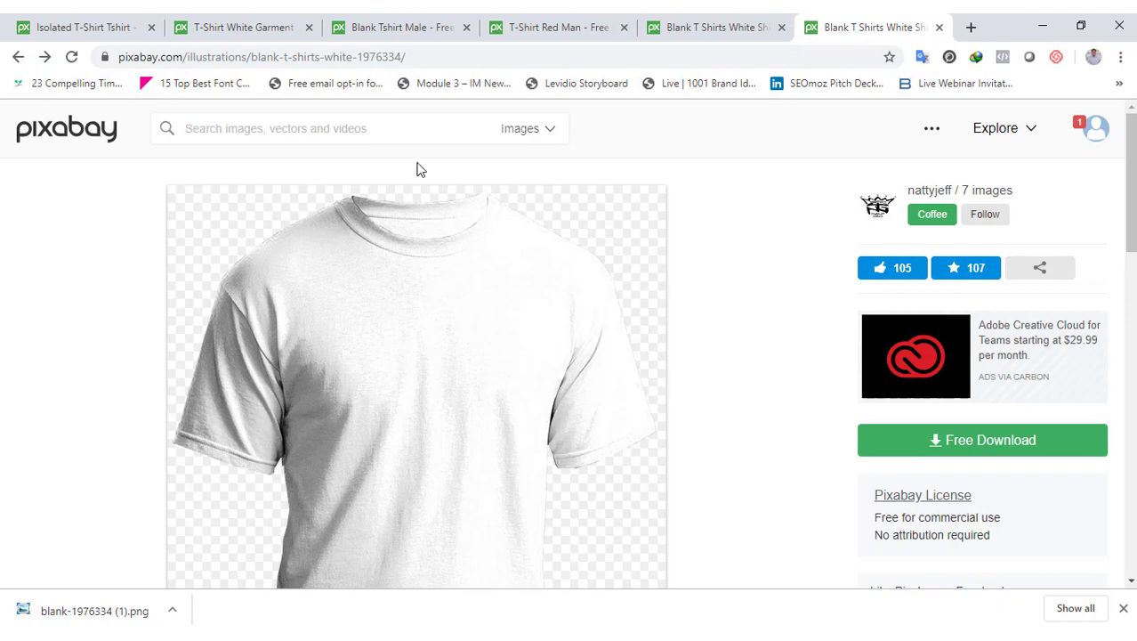
Step: Open the Pixabay uploader's profile and scroll through their images
left_click(1000, 195)
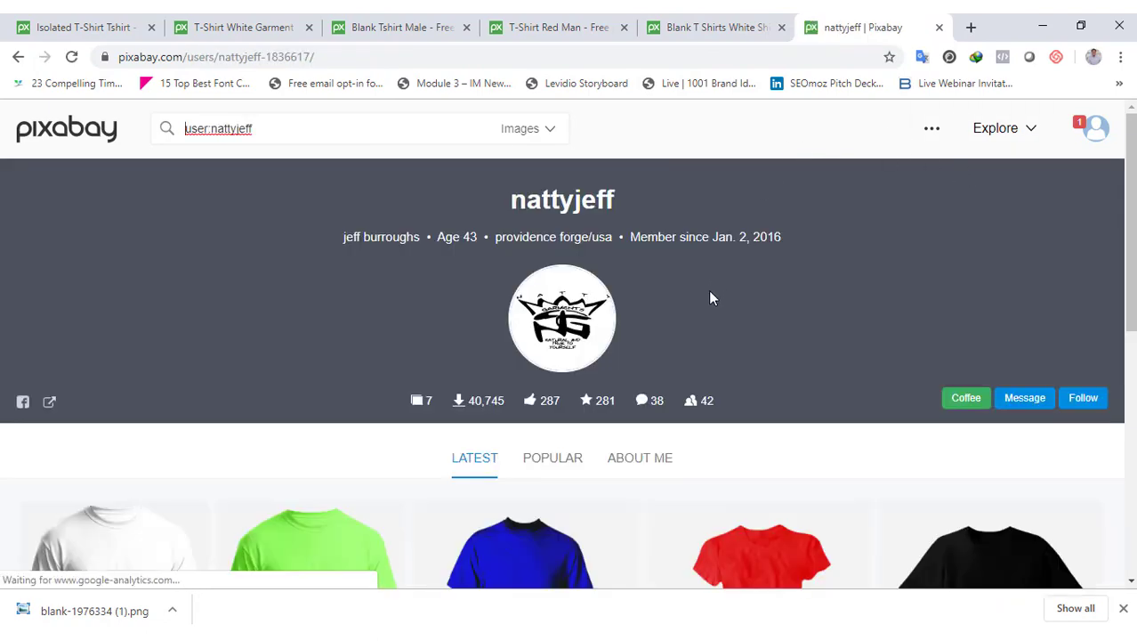
scroll(712, 291, "down", 3)
scroll(611, 388, "down", 1)
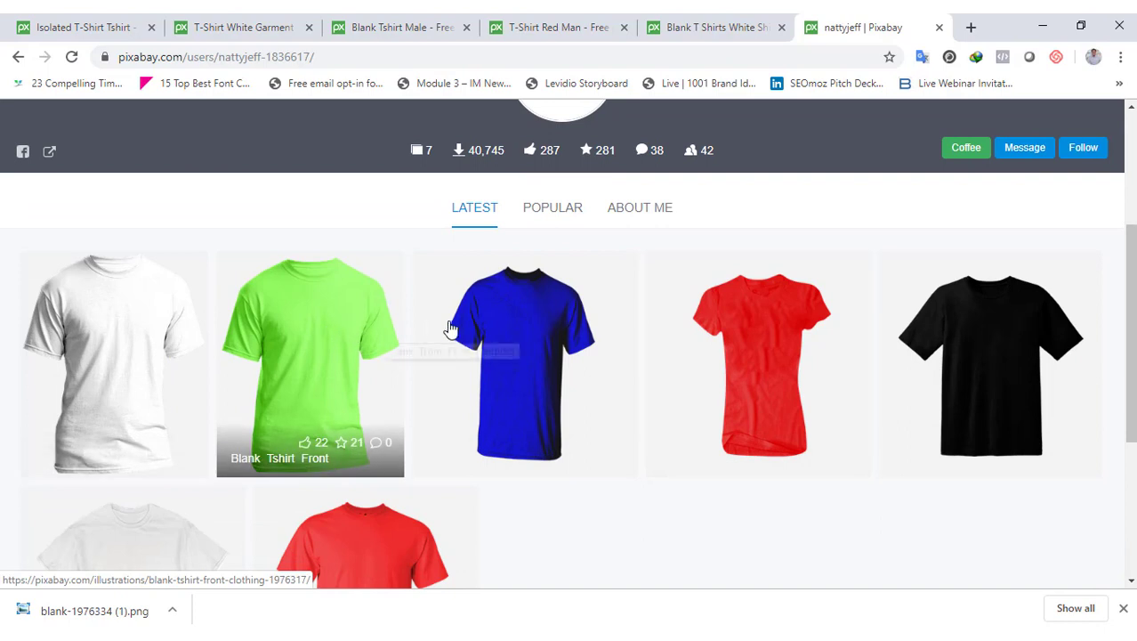
scroll(291, 323, "down", 1)
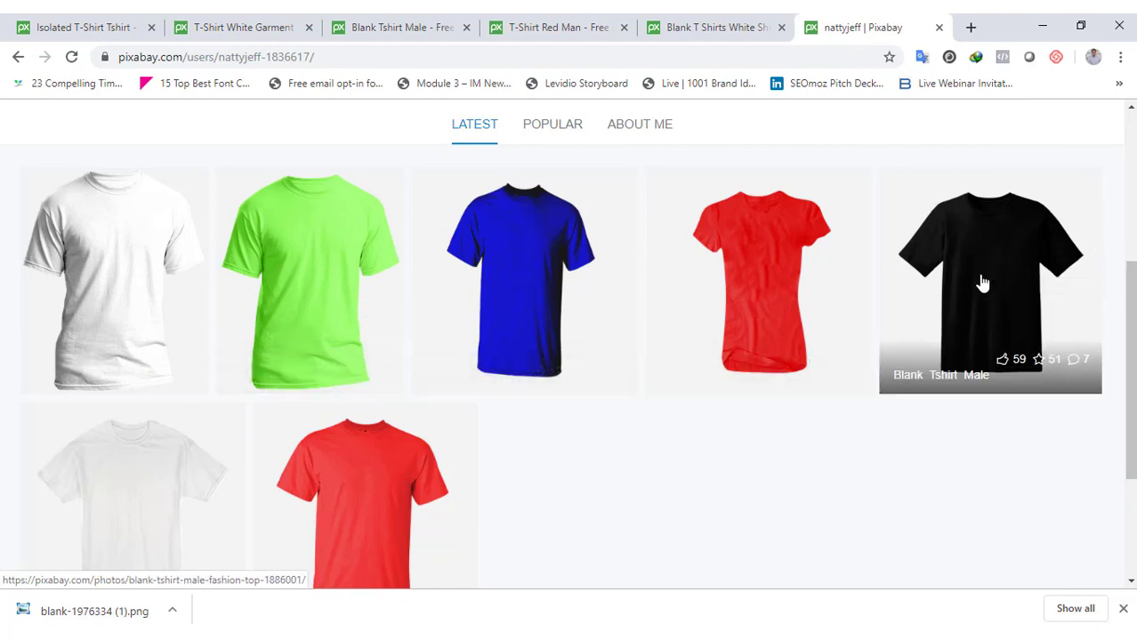
Step: Download the blank black T-shirt photo as a 1911×1920 PNG and return to PowerPoint
left_click(1044, 255)
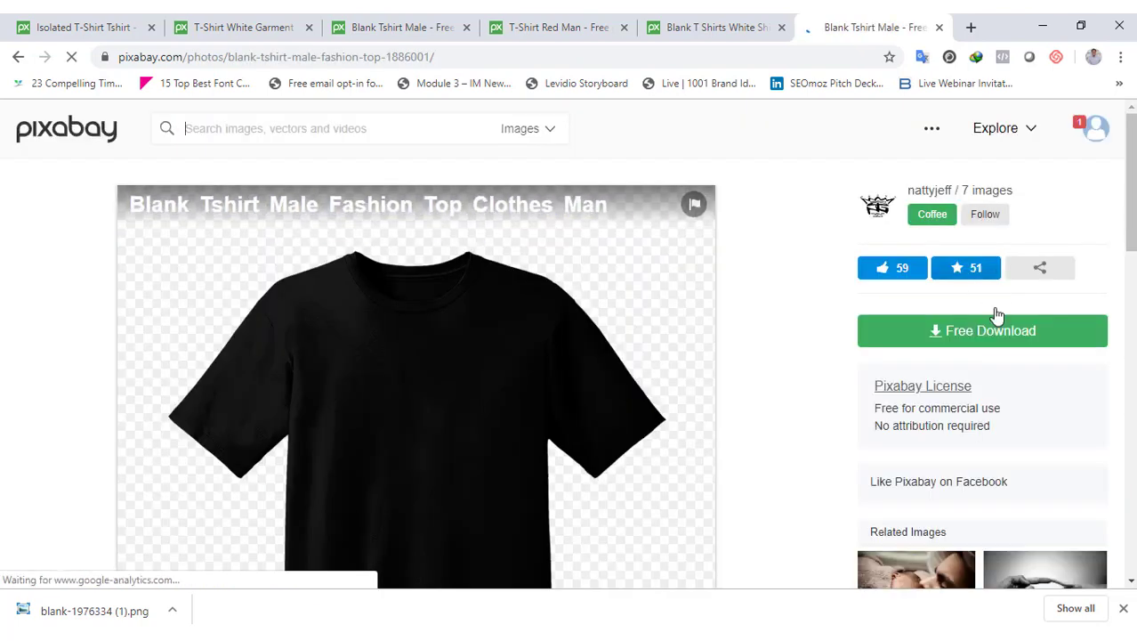
left_click(1001, 336)
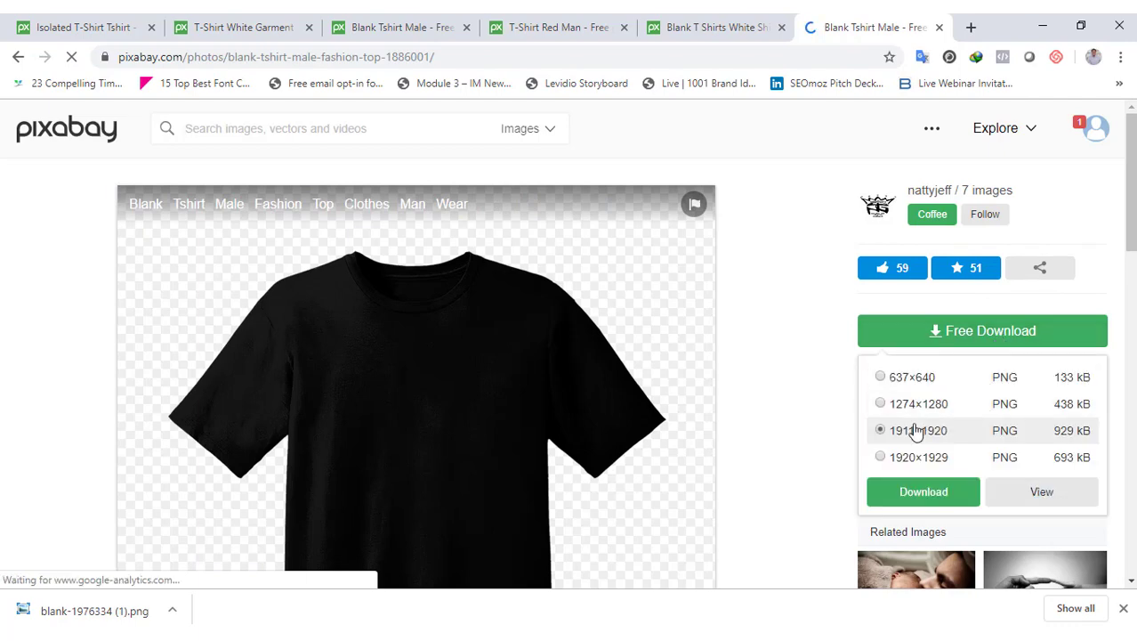
left_click(915, 494)
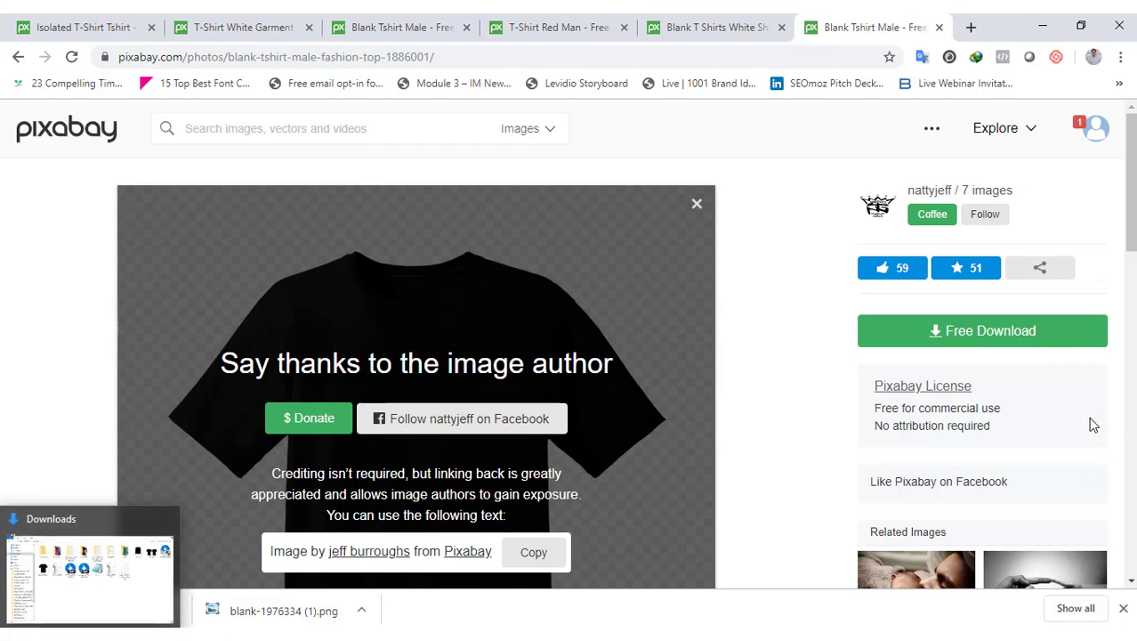
key("alt+Tab")
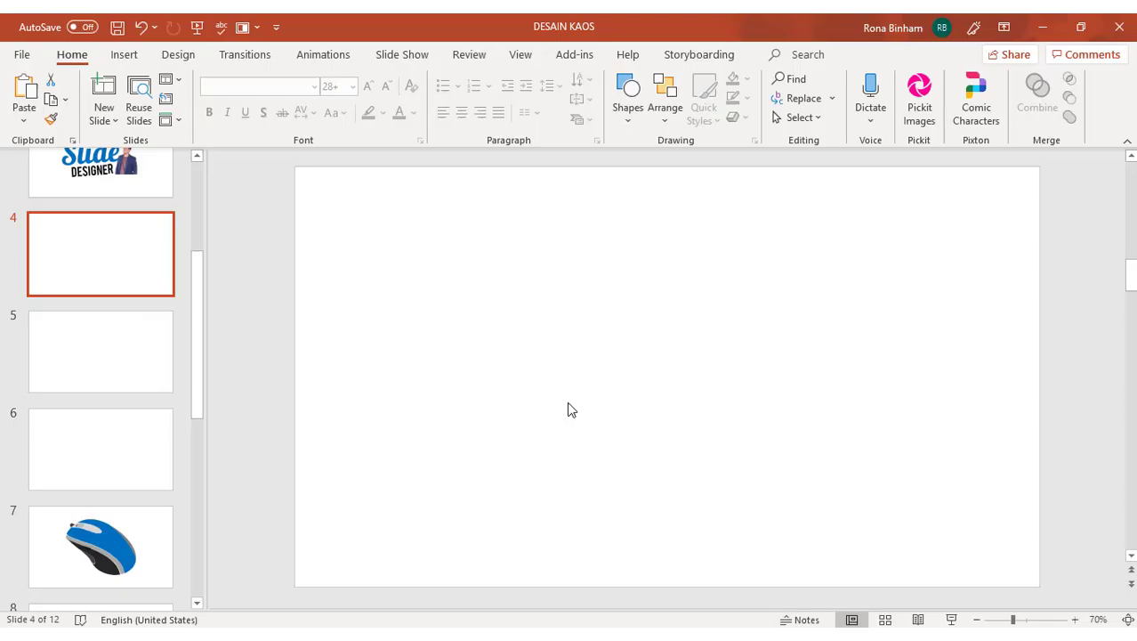
Step: Insert the white T-shirt photo blank-1976334 onto slide 4 and enlarge it to about 7.14×5.93 inches
left_click(134, 54)
left_click(157, 93)
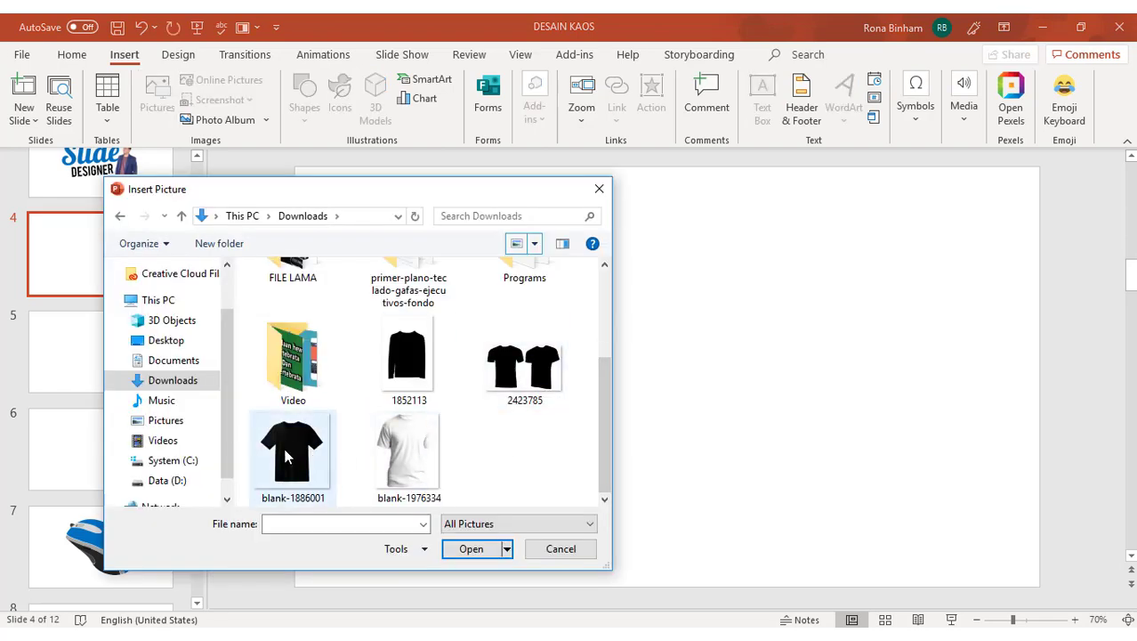
left_click(286, 457)
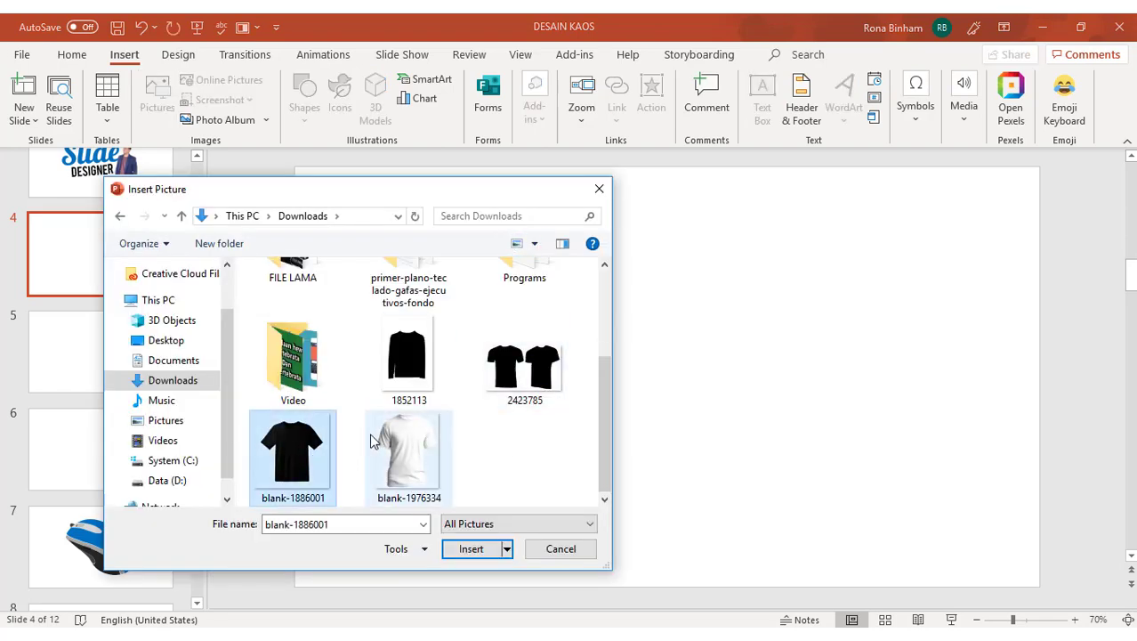
left_click(421, 442)
left_click(493, 552)
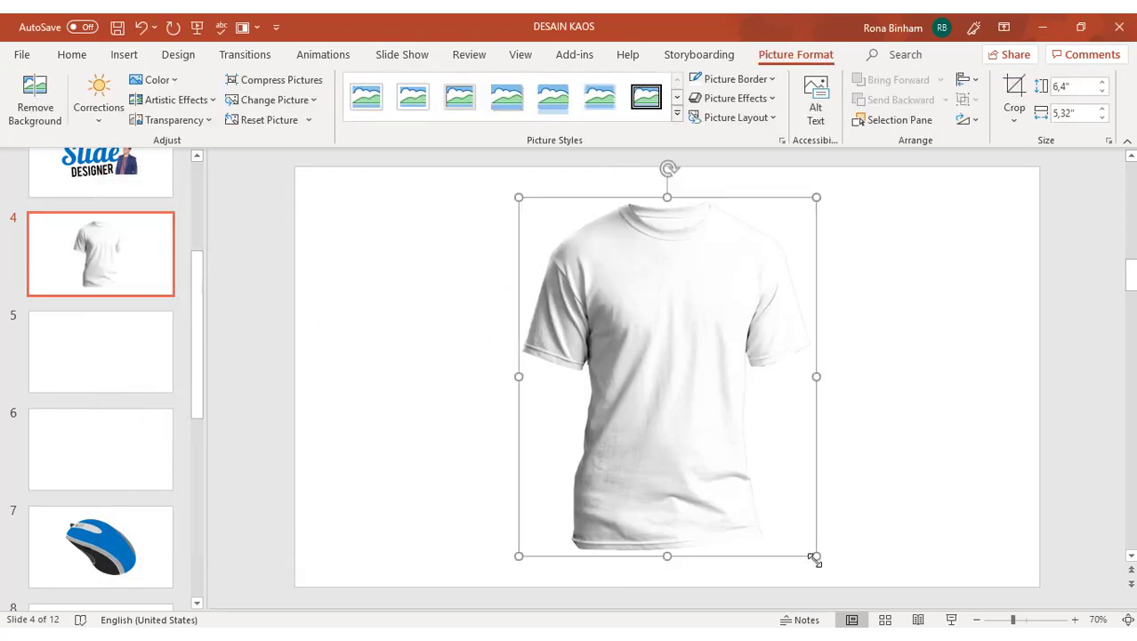
left_click_drag(819, 557, 830, 574)
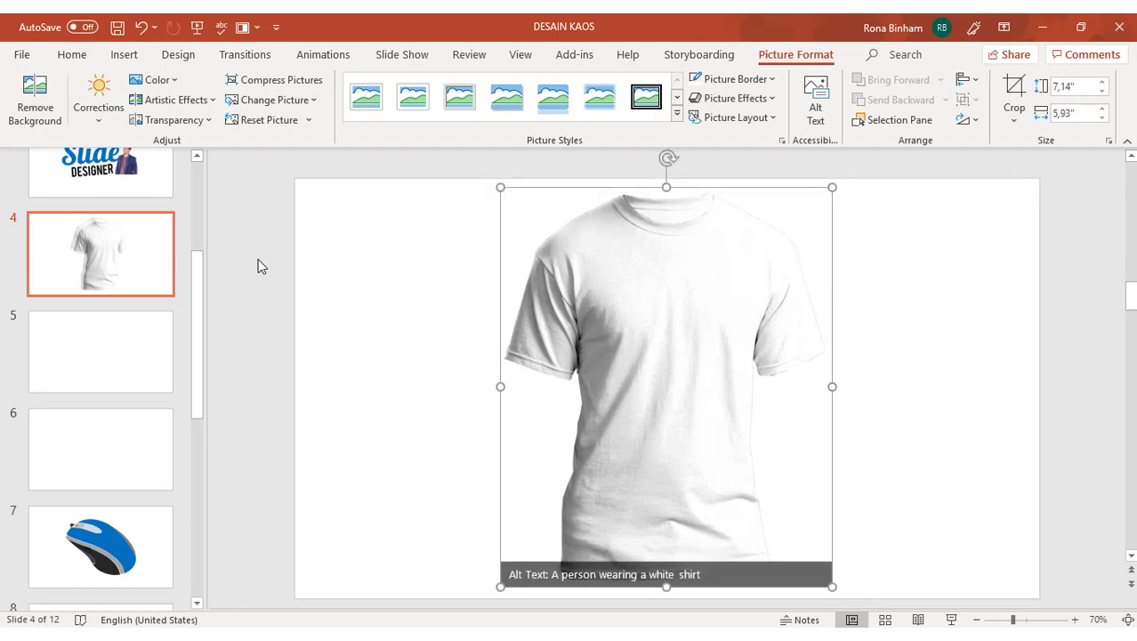
Step: Copy the I AM Slide Designer mouse logo from slide 1
left_click(257, 260)
left_click(109, 184)
scroll(110, 183, "up", 3)
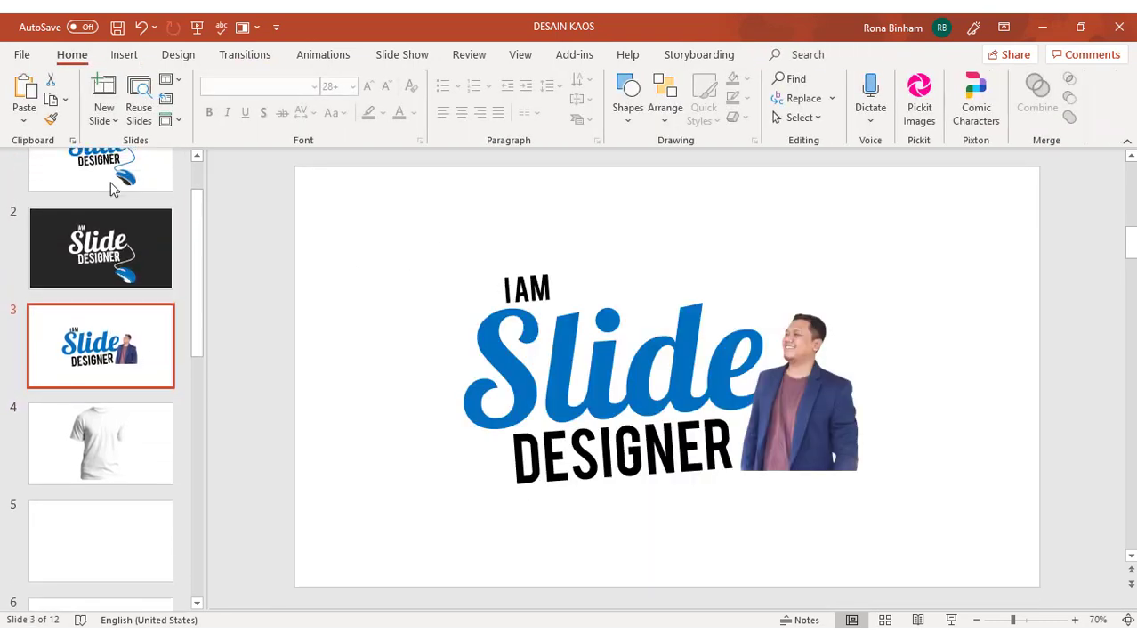
left_click(115, 187)
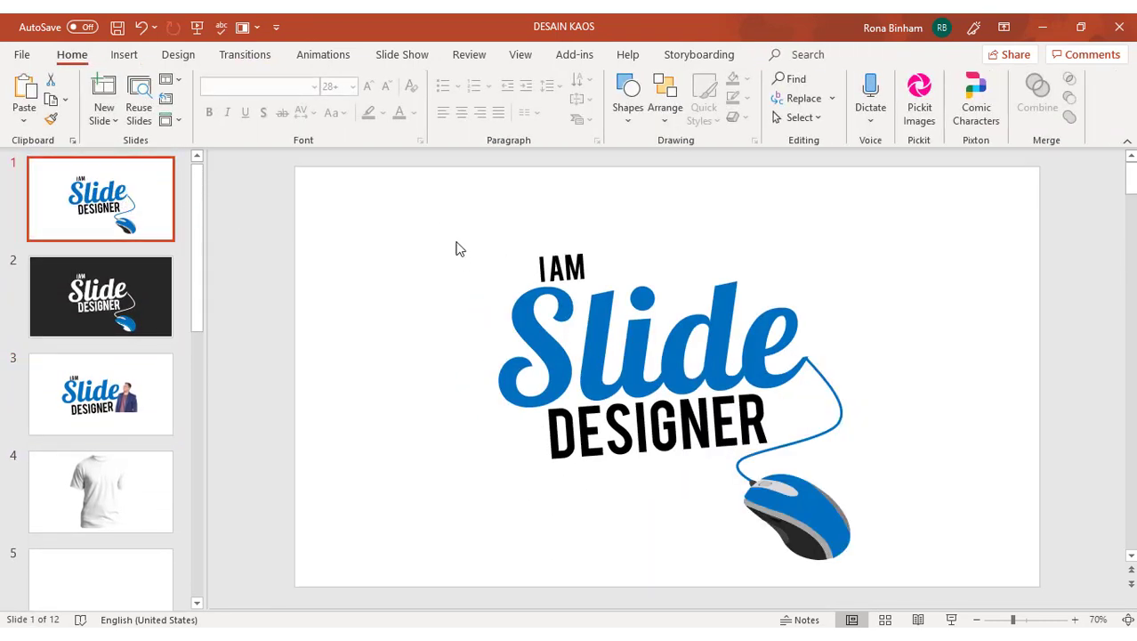
left_click_drag(374, 204, 792, 249)
left_click(836, 362)
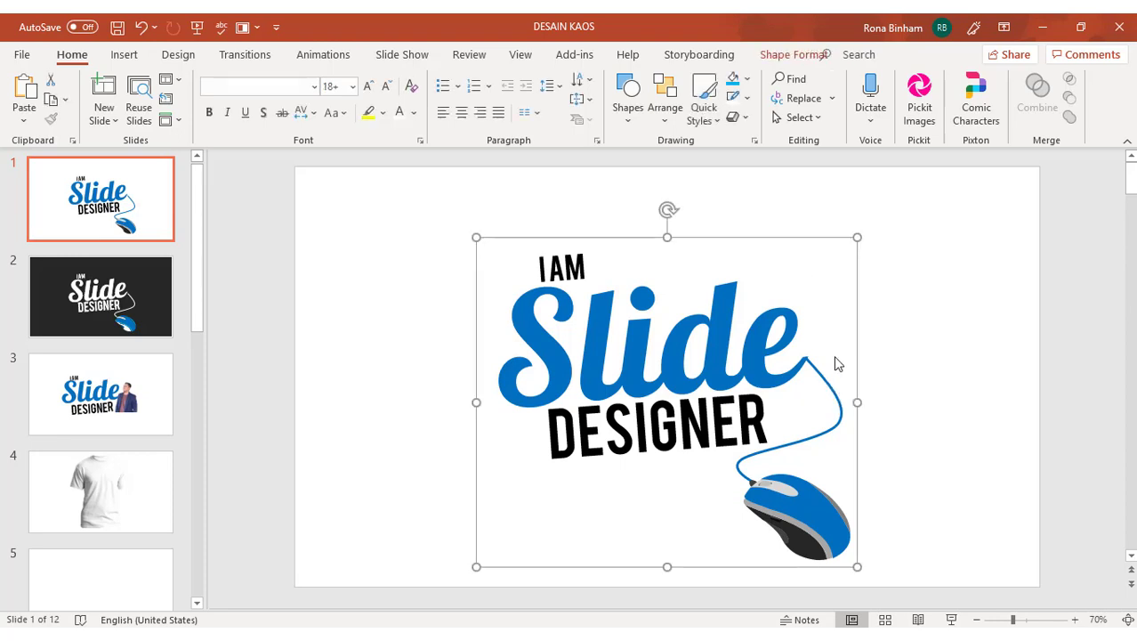
right_click(785, 242)
left_click(824, 274)
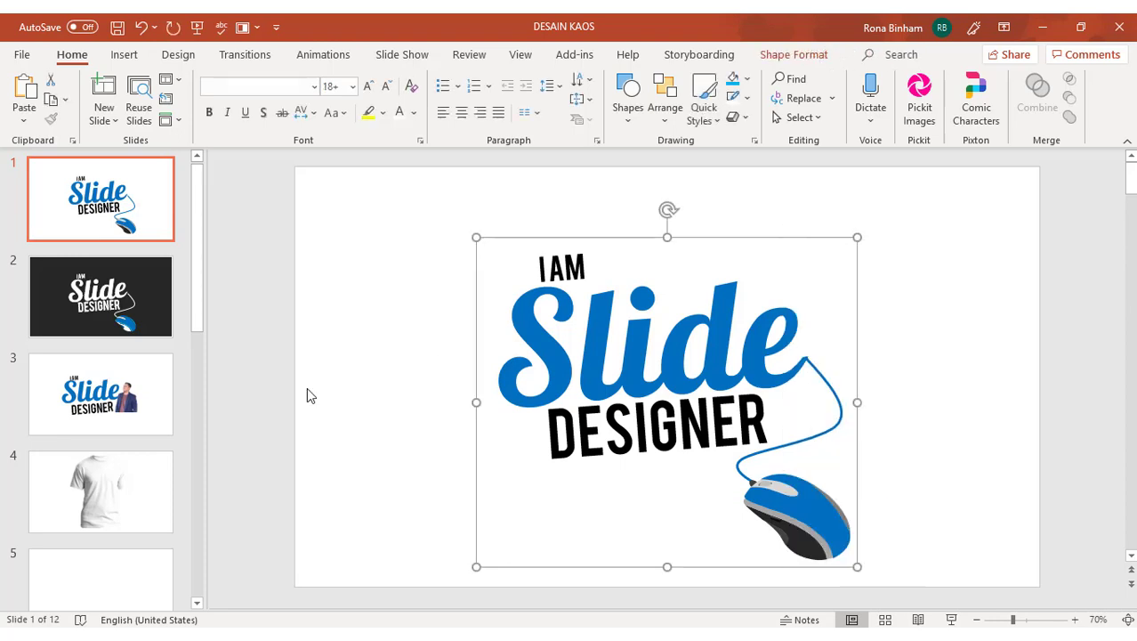
Step: Paste the logo as a picture on slide 4, shrinking and centring it on the T-shirt's chest
left_click(174, 467)
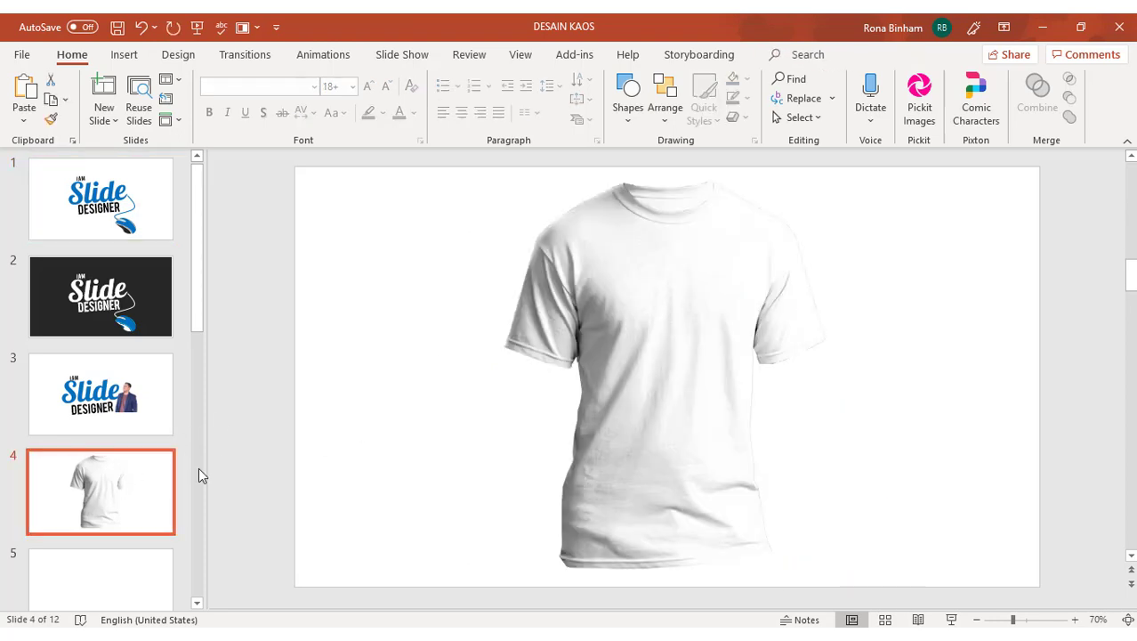
right_click(429, 241)
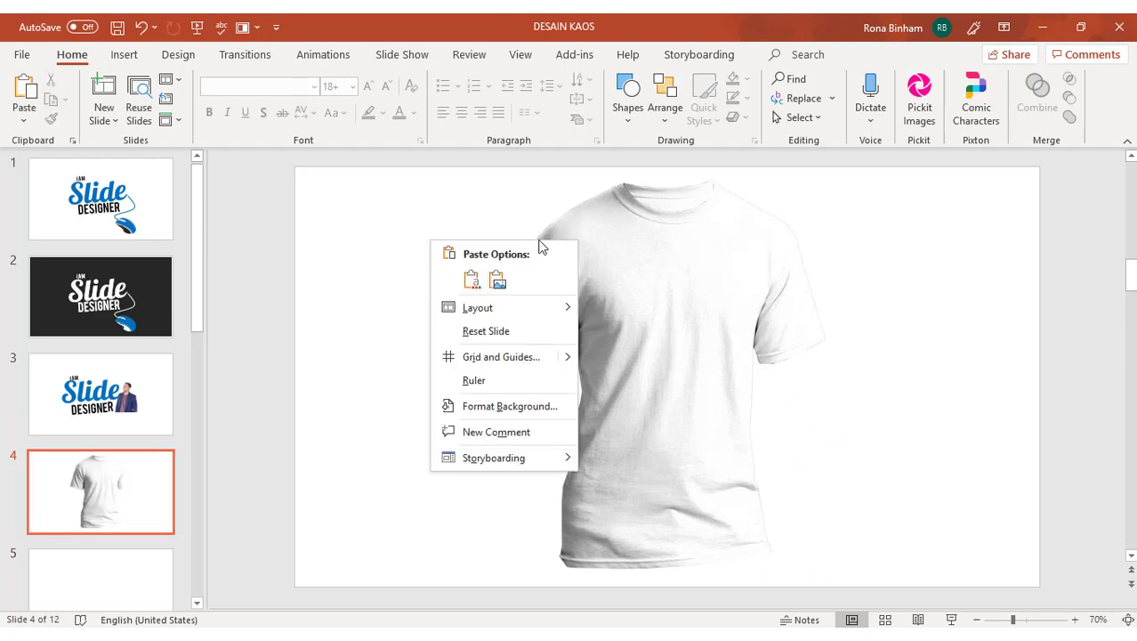
left_click(498, 281)
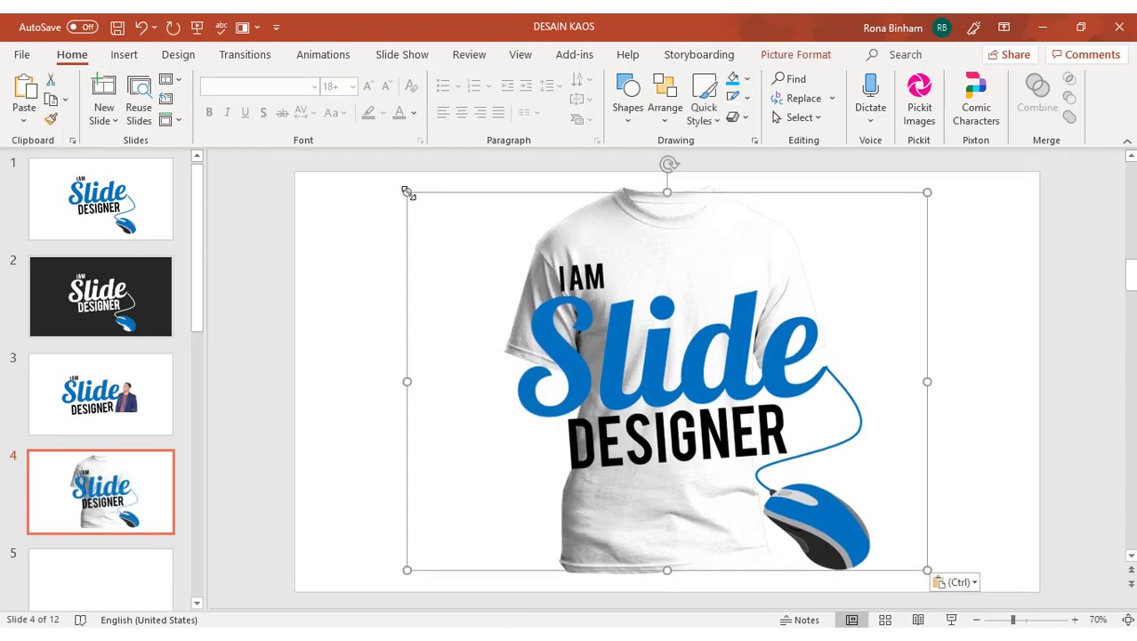
left_click_drag(408, 193, 696, 397)
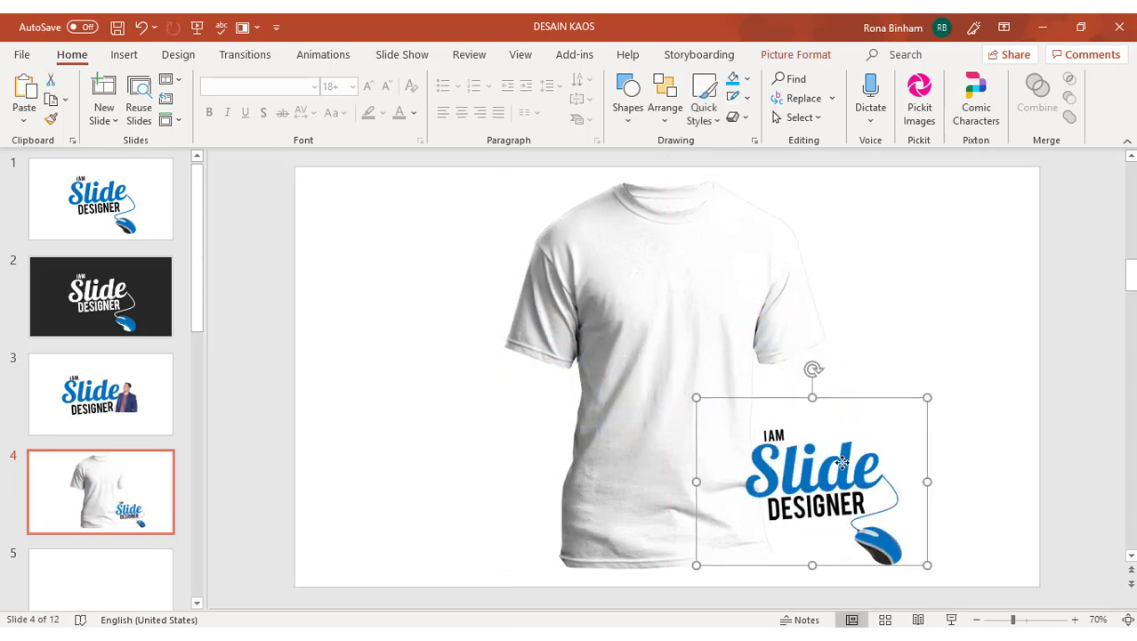
left_click_drag(842, 462, 687, 269)
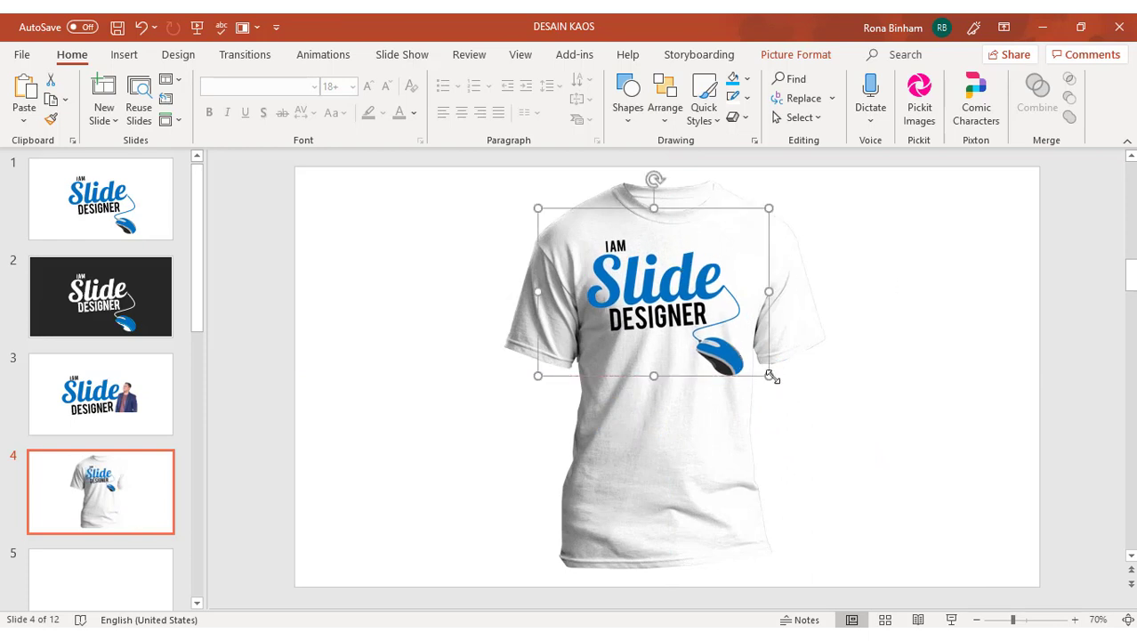
left_click_drag(770, 377, 746, 357)
left_click_drag(667, 214, 680, 224)
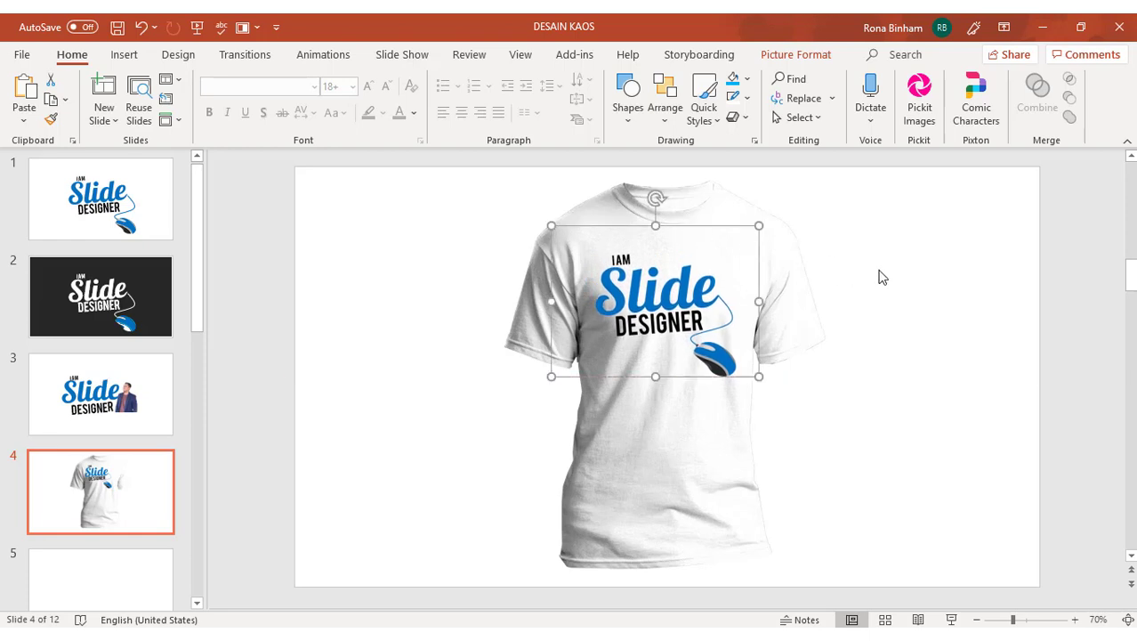
left_click(884, 298)
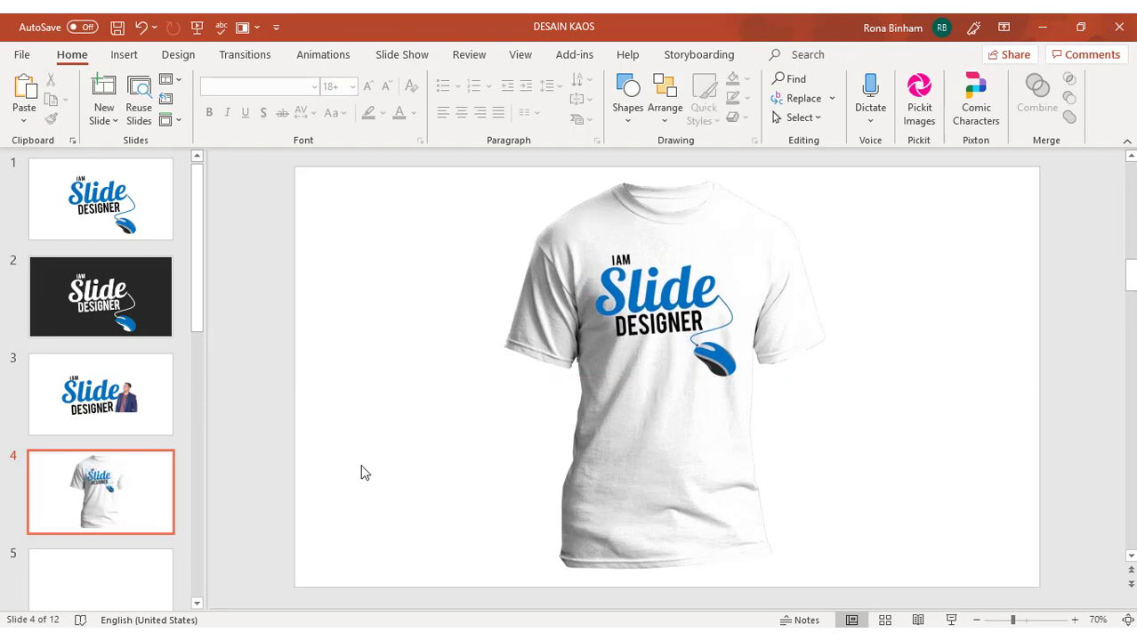
Step: Duplicate the white T-shirt slide and delete the logo from the copy
right_click(152, 477)
left_click(237, 239)
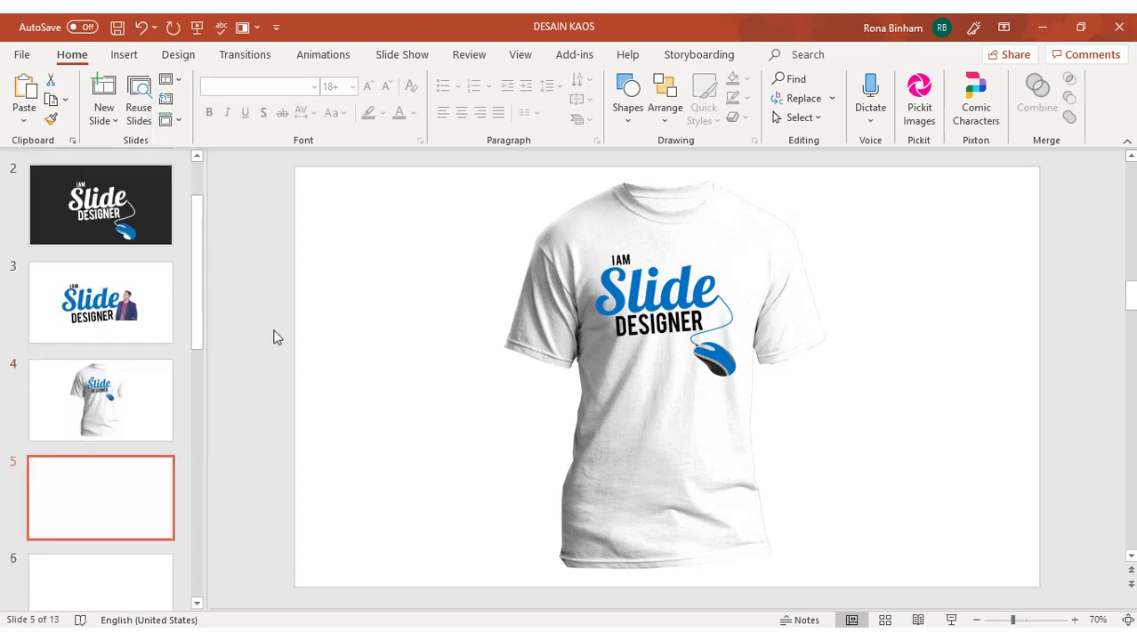
left_click(703, 294)
key("Delete")
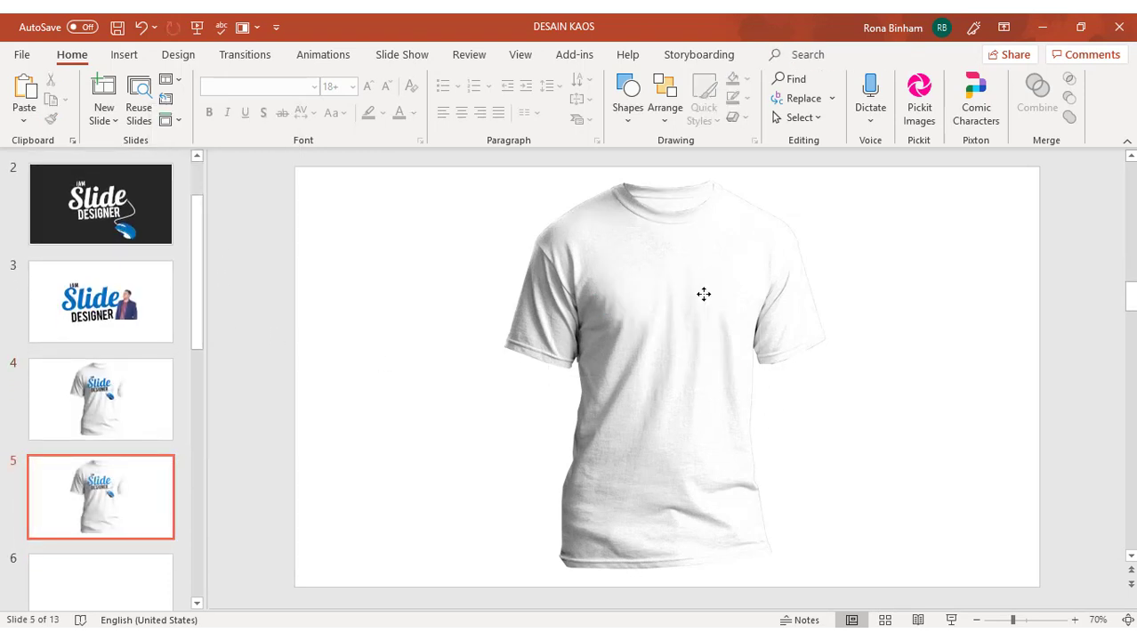
Step: Copy the whole photo version of the Slide Designer logo from slide 3
scroll(101, 322, "up", 2)
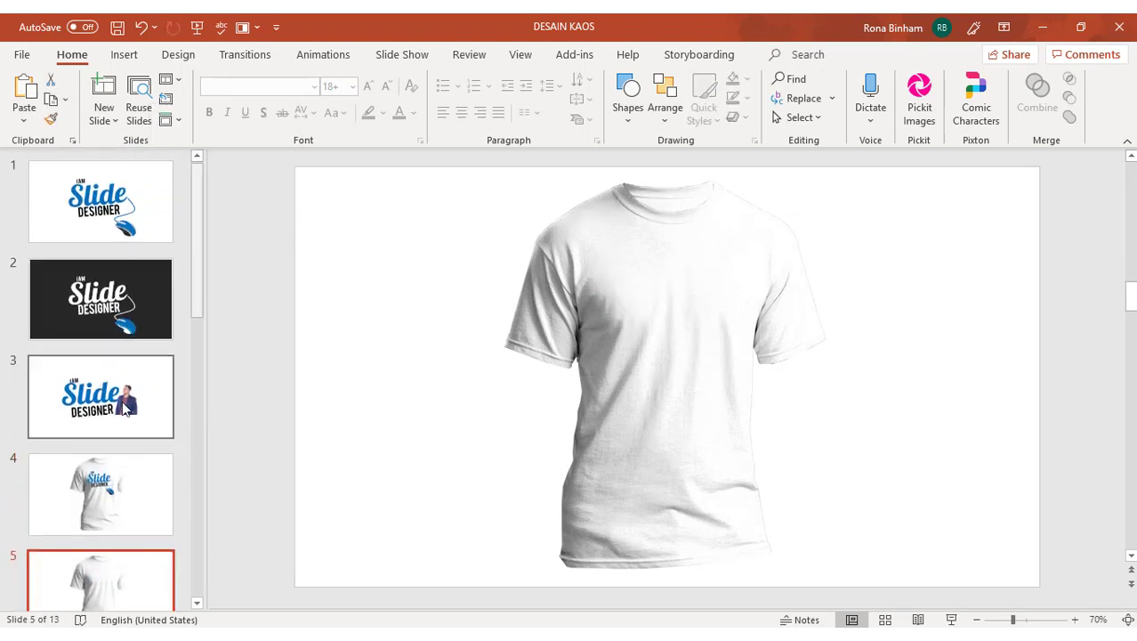
left_click(124, 398)
left_click(660, 322)
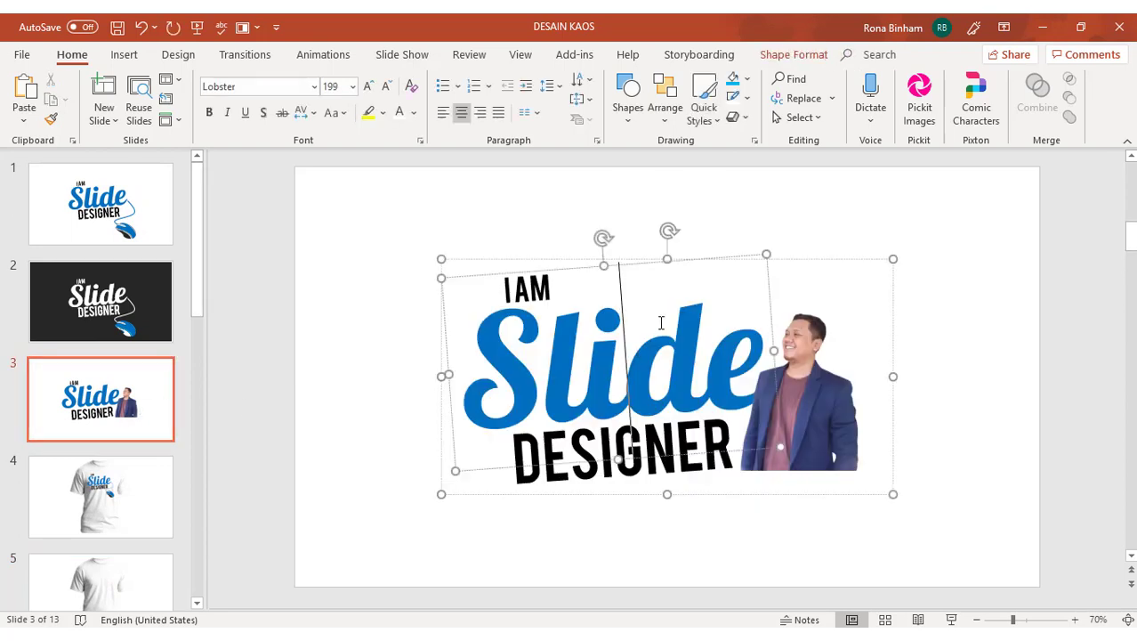
left_click(843, 252)
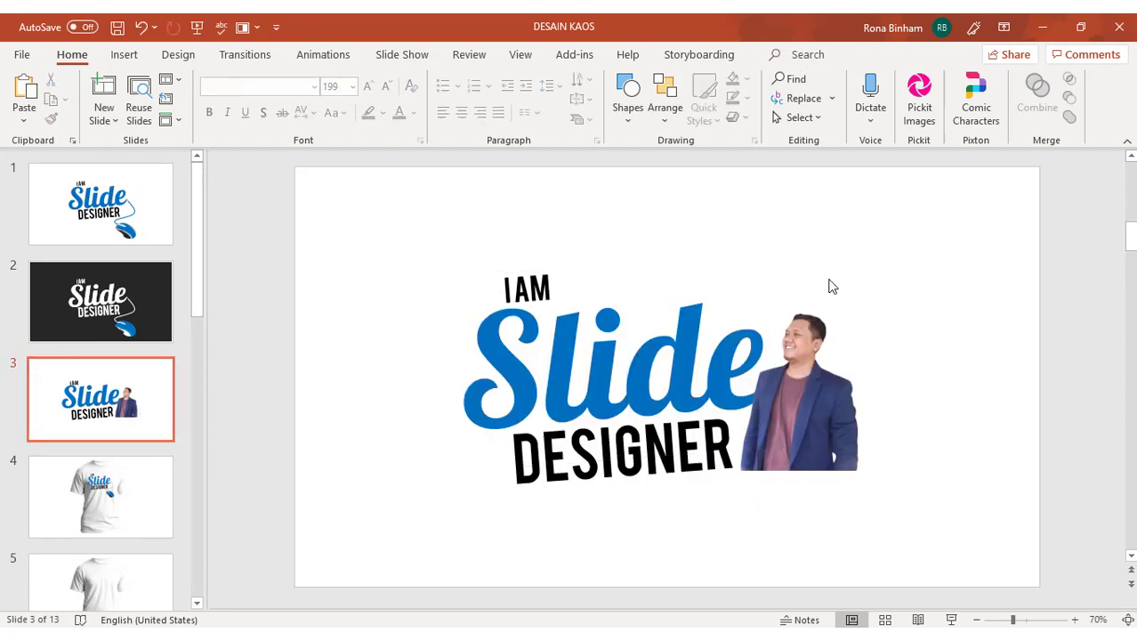
left_click(815, 332)
right_click(825, 259)
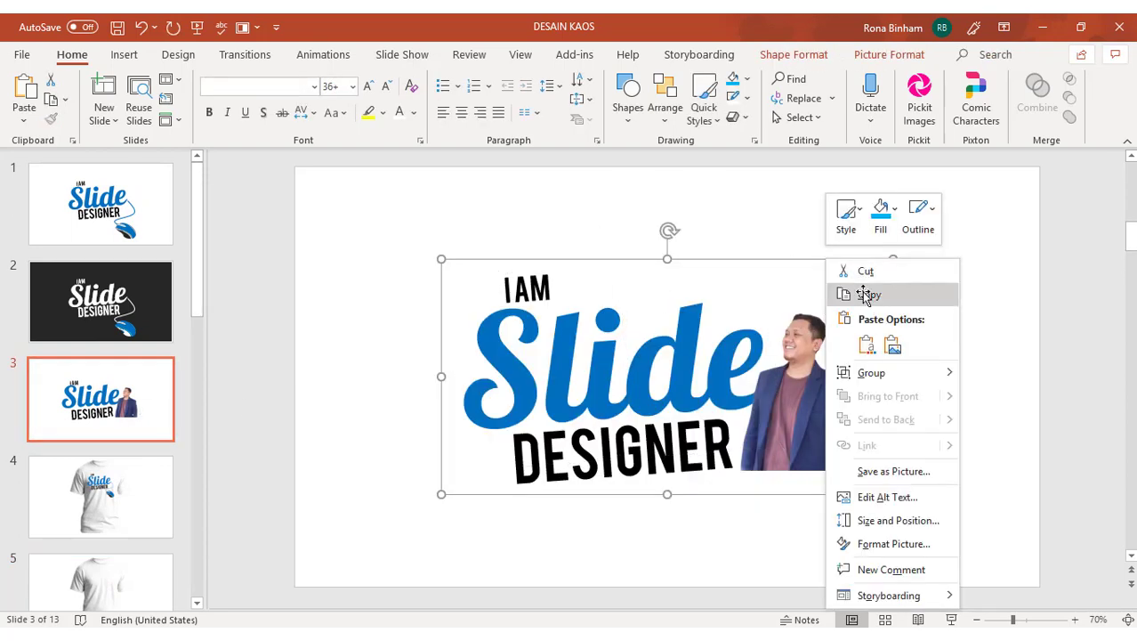
left_click(871, 293)
Step: Paste the photo logo as a picture on slide 5, shrinking and fitting it on the chest
left_click(145, 578)
right_click(270, 328)
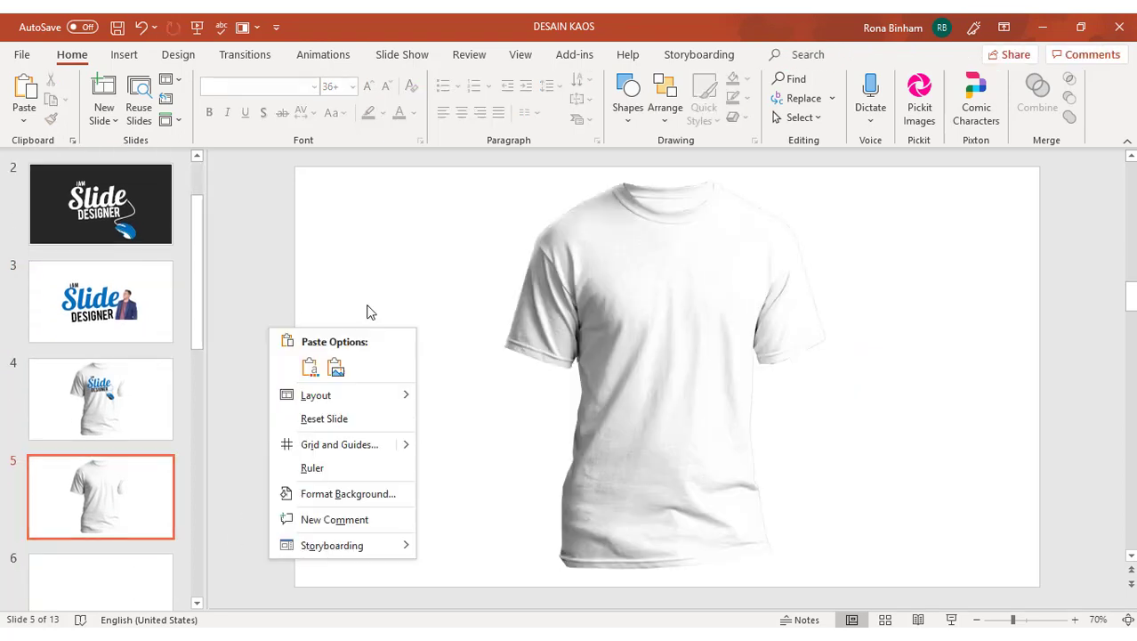
left_click(336, 368)
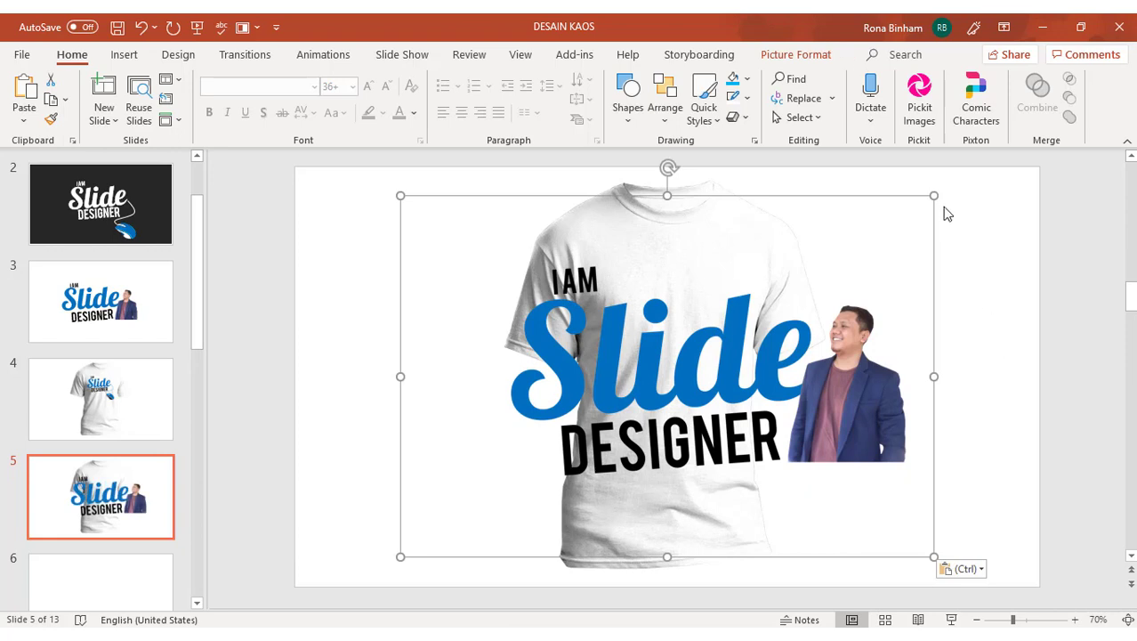
left_click_drag(936, 200, 609, 418)
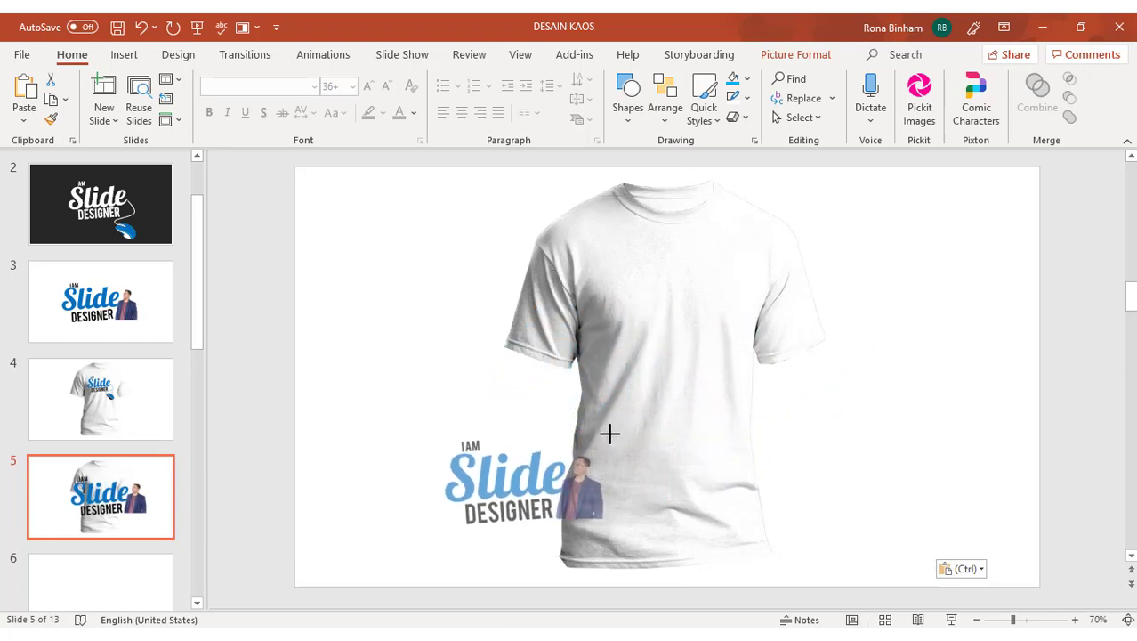
left_click_drag(609, 371, 676, 238)
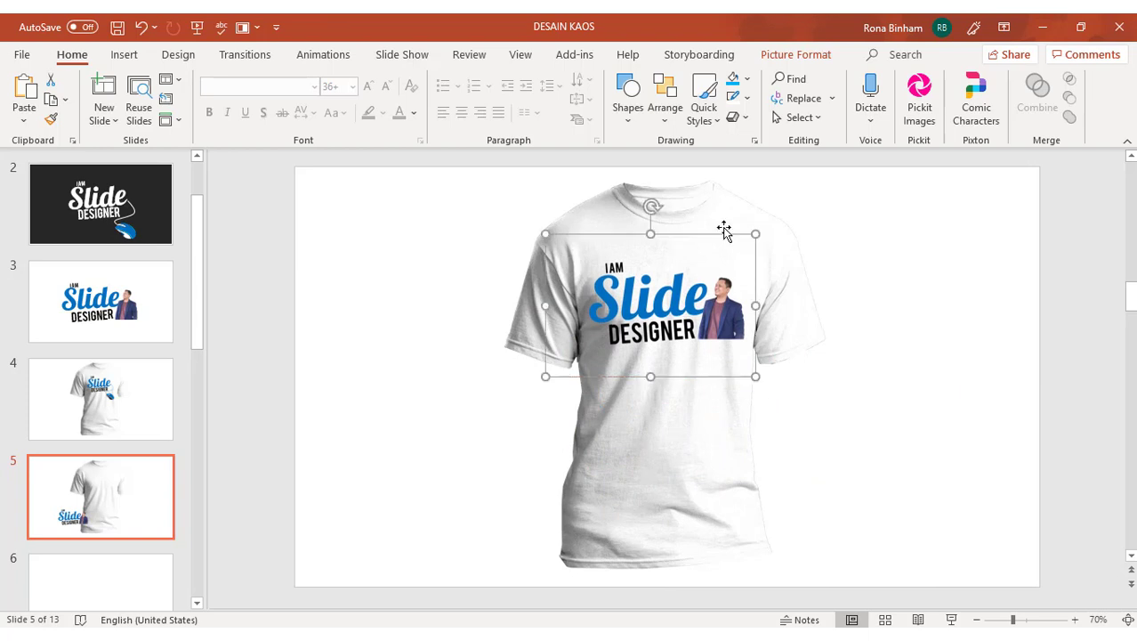
left_click(909, 233)
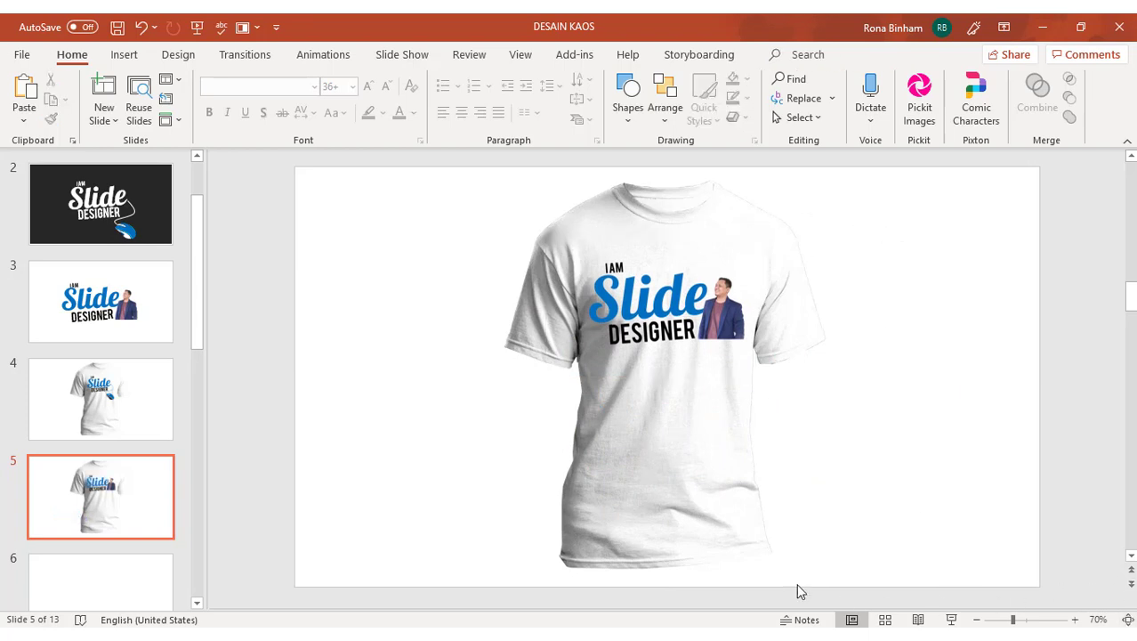
left_click(732, 340)
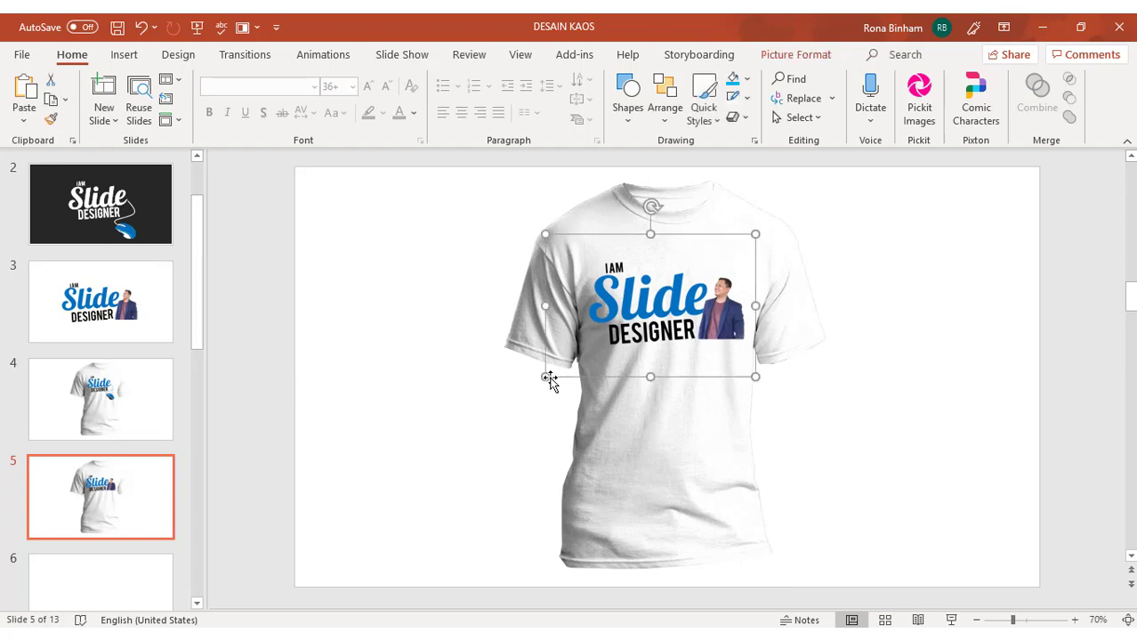
left_click_drag(545, 375, 566, 363)
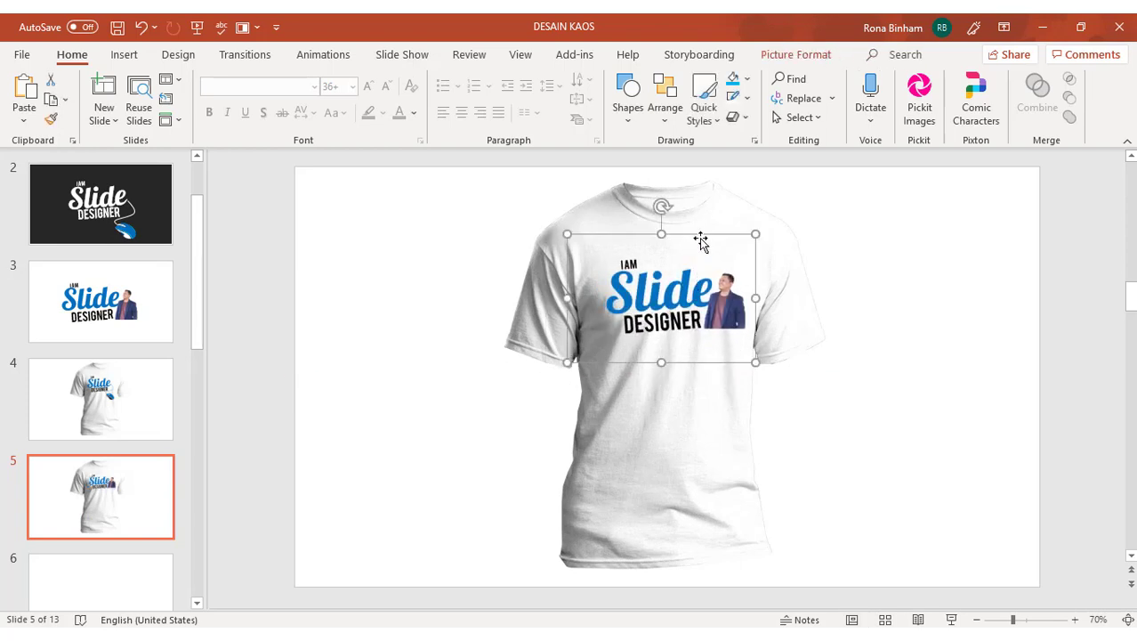
left_click_drag(702, 235, 694, 239)
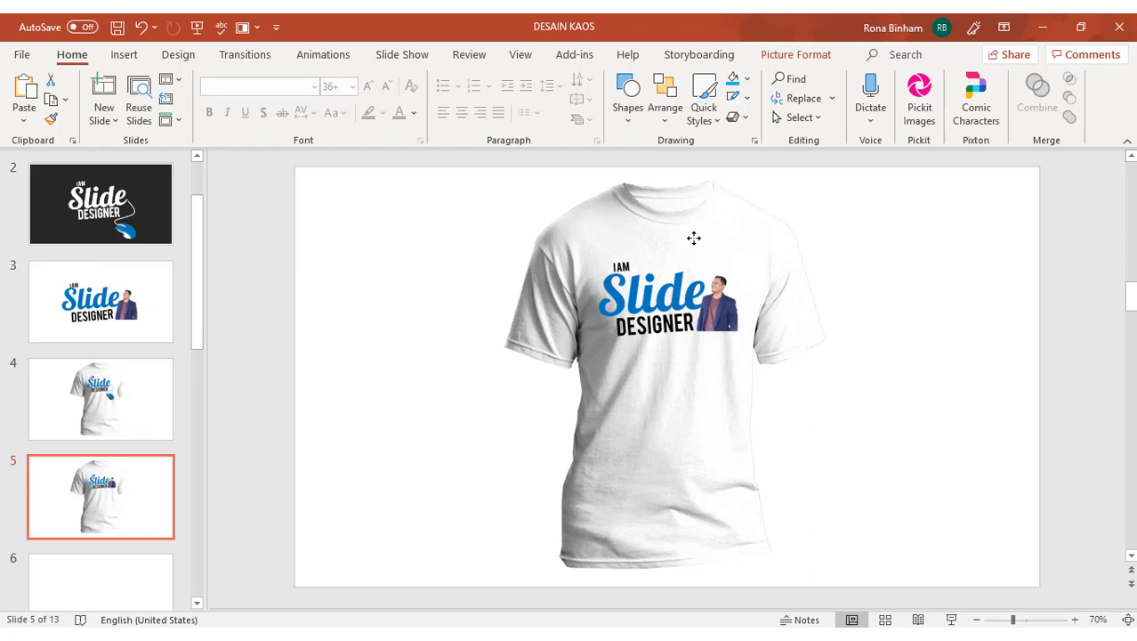
left_click(859, 285)
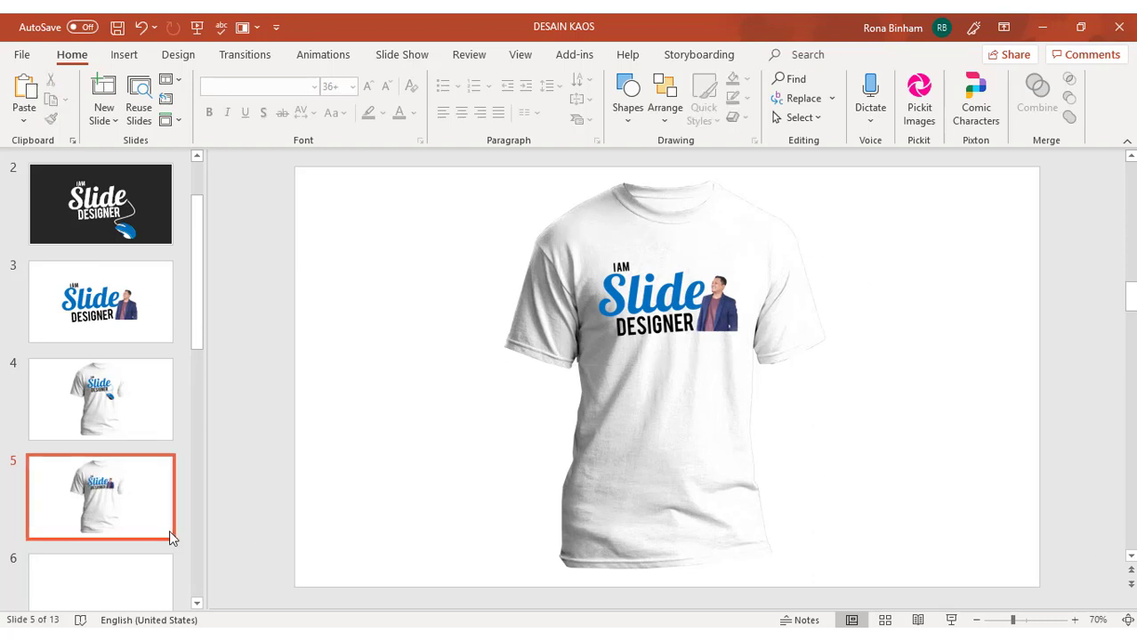
Step: Insert the black T-shirt picture blank-1886001 onto blank slide 6
scroll(143, 501, "down", 1)
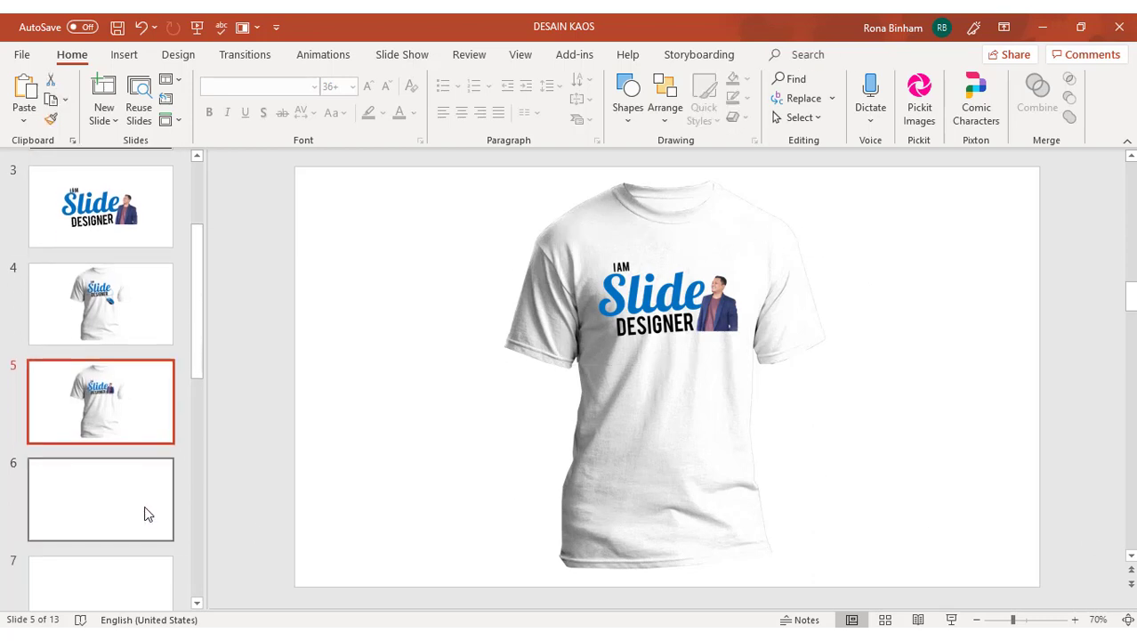
left_click(144, 512)
left_click(141, 58)
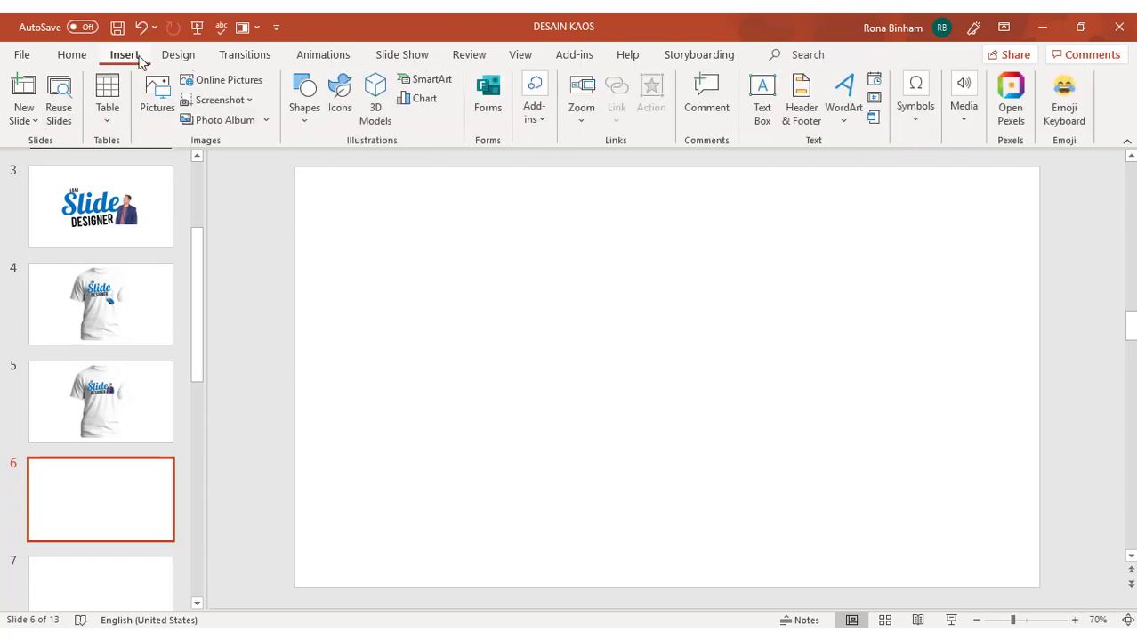
left_click(157, 98)
scroll(605, 298, "down", 2)
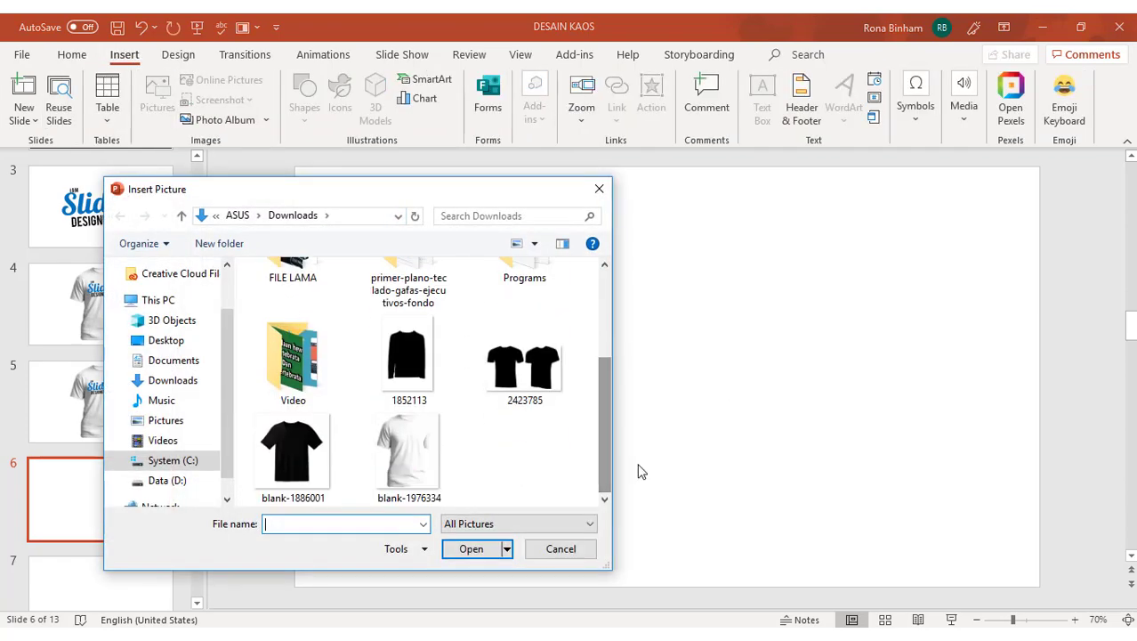
left_click(294, 458)
left_click(469, 549)
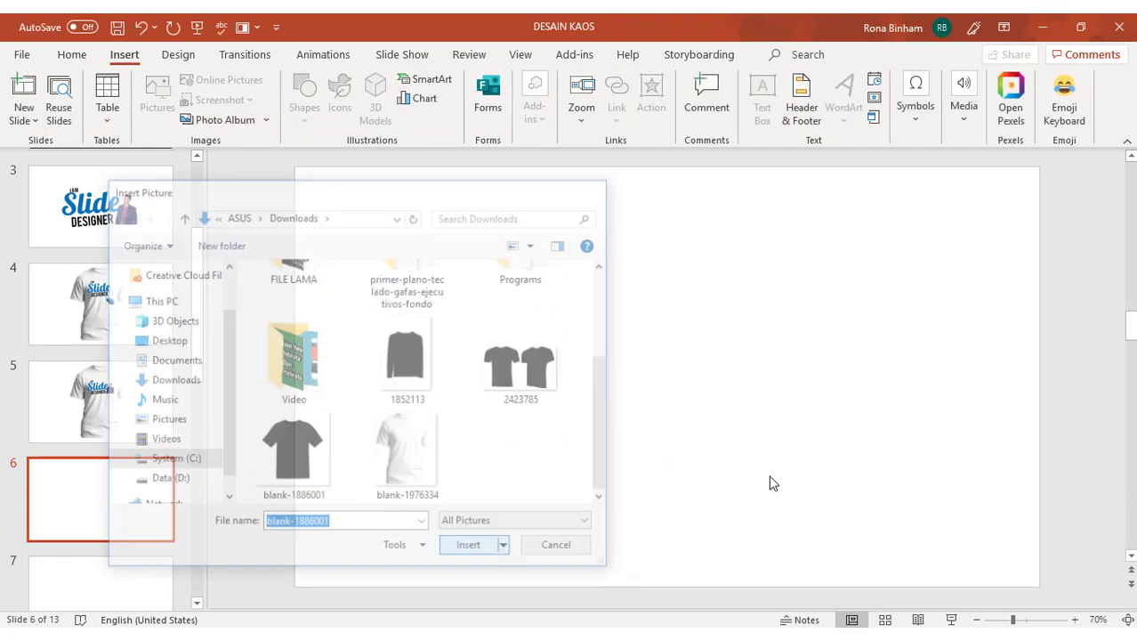
Step: Enlarge the black T-shirt picture toward both corners, then restore the 70% view zoom
left_click(977, 620)
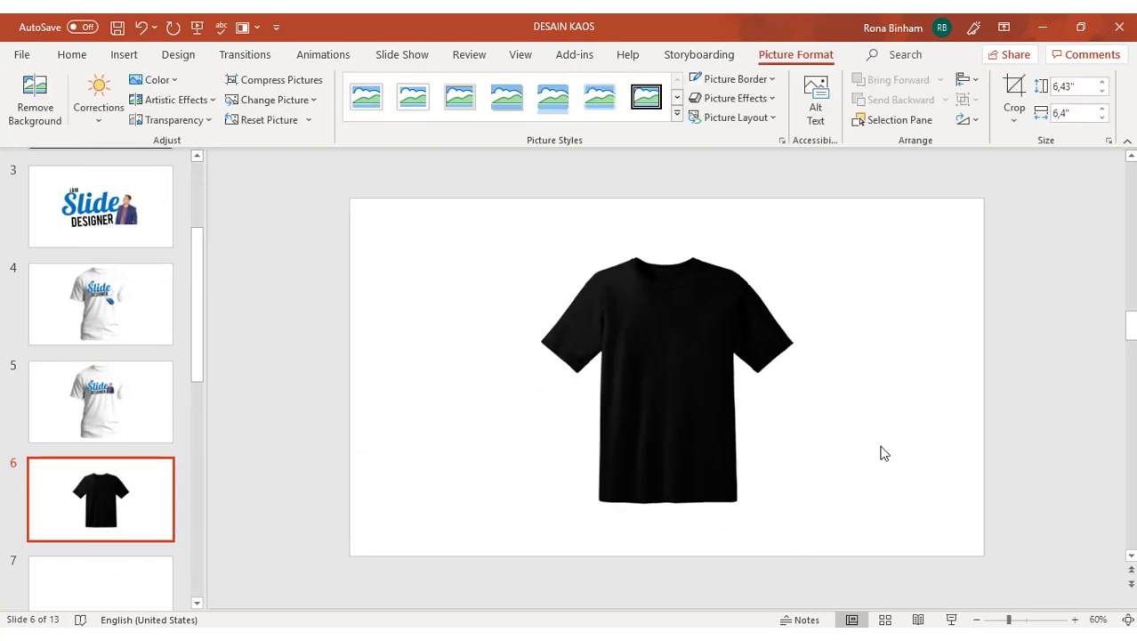
left_click(783, 294)
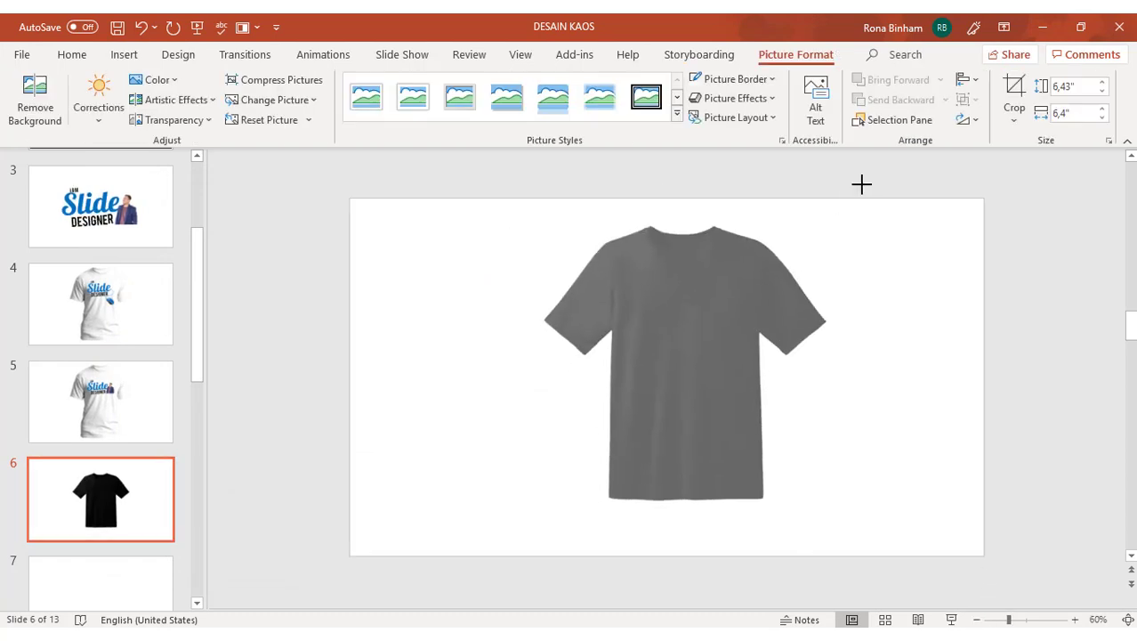
left_click_drag(815, 220, 873, 173)
left_click_drag(515, 553, 480, 581)
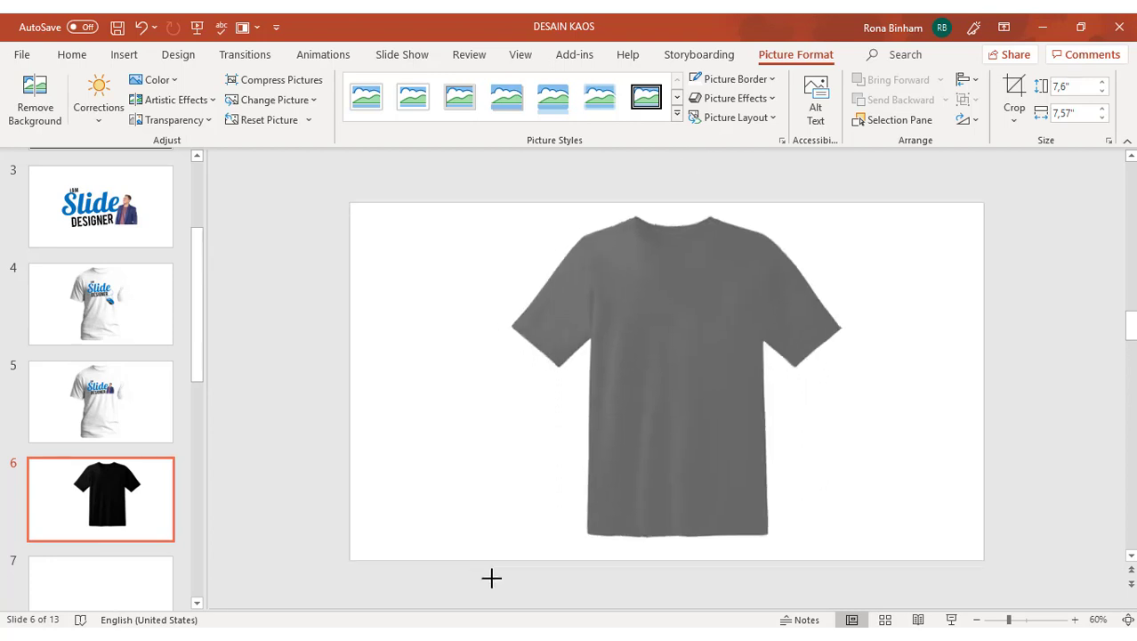
left_click(1049, 589)
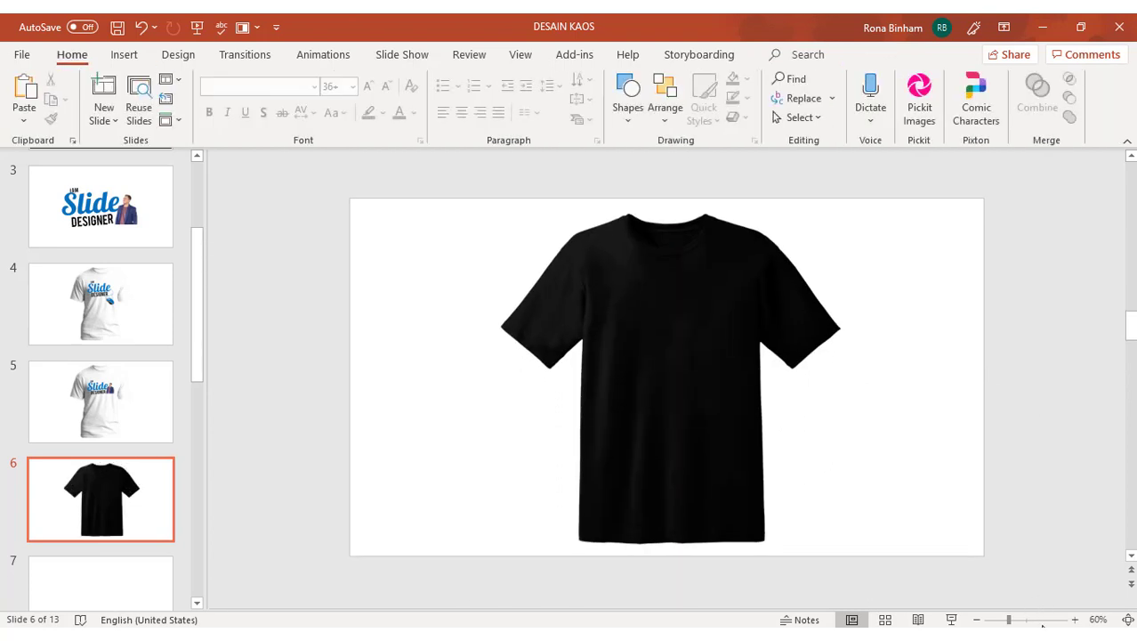
left_click(1073, 621)
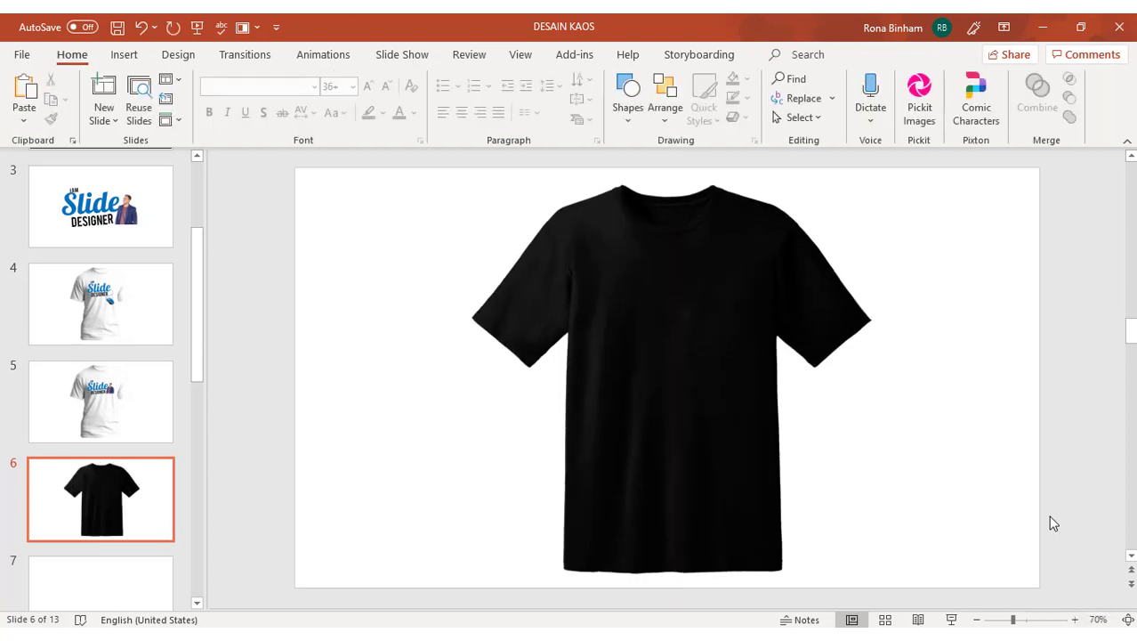
scroll(122, 264, "up", 2)
Step: Group the white logo text and blue mouse on slide 2 and copy the group
left_click(100, 205)
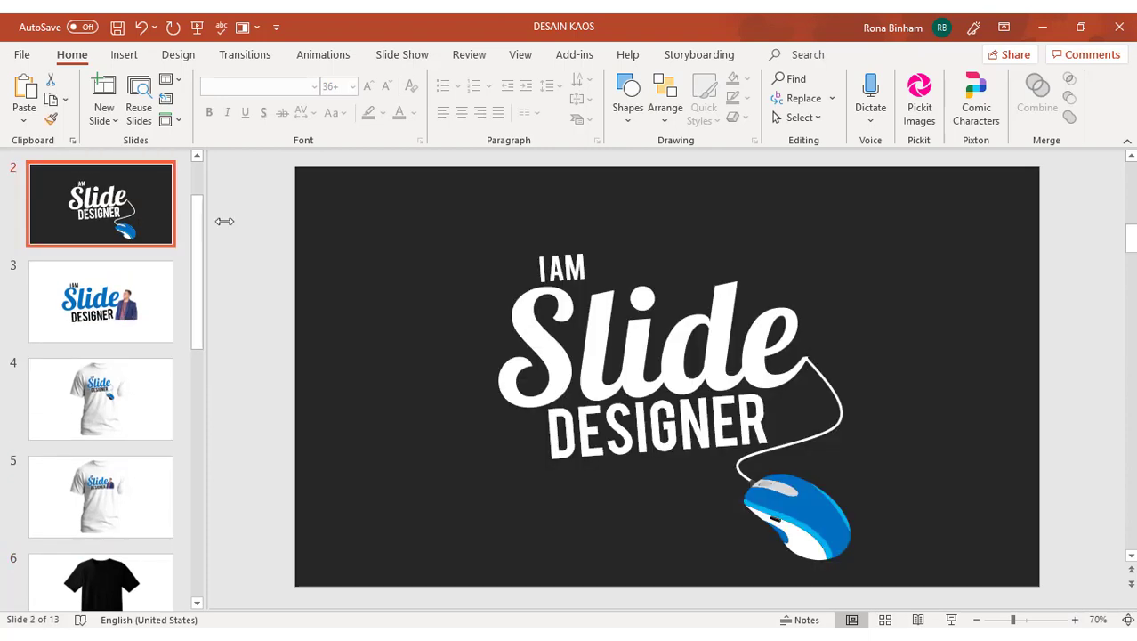
left_click(671, 298)
left_click(562, 214)
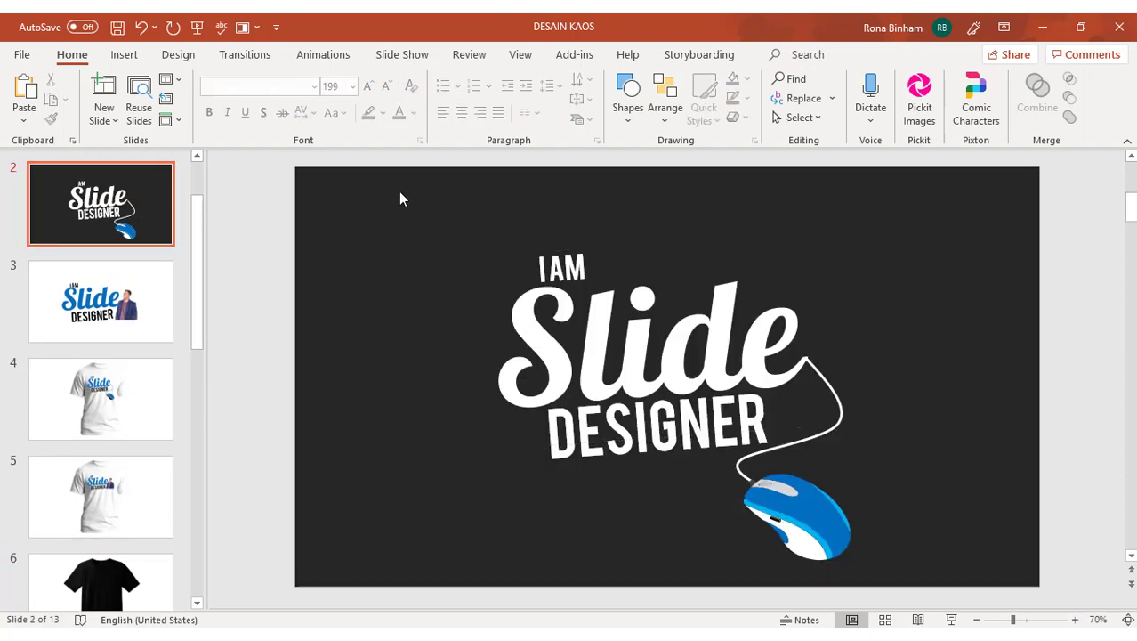
left_click_drag(400, 198, 1013, 603)
key("ctrl+g")
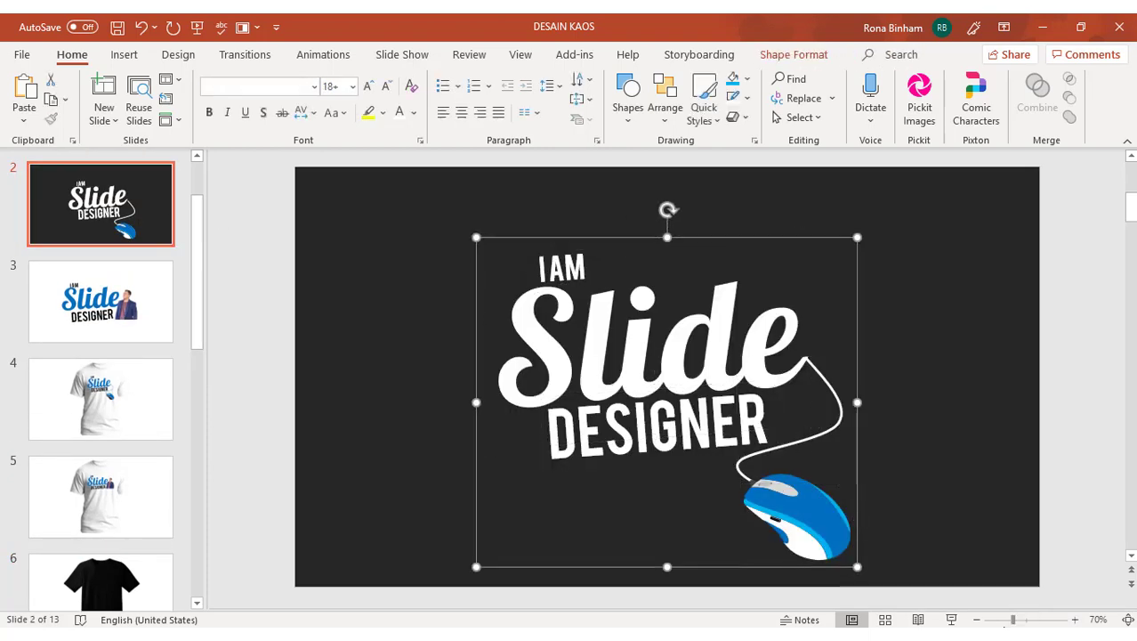
right_click(777, 238)
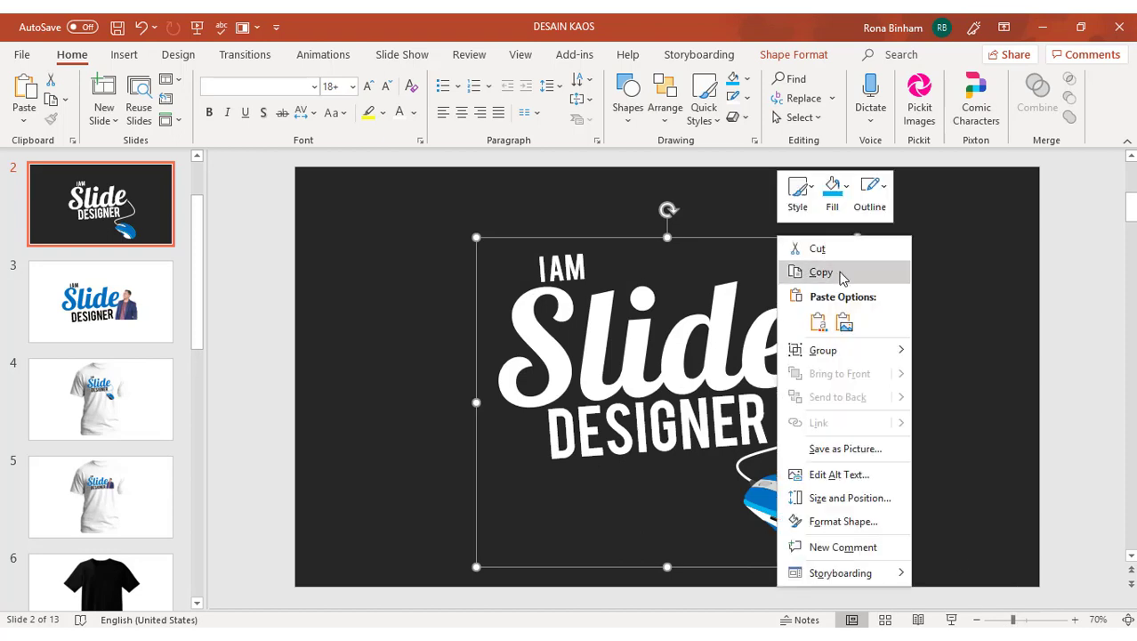
left_click(842, 279)
Step: Paste the logo as a picture on slide 6, resizing and centring it on the black T-shirt's chest
left_click(118, 561)
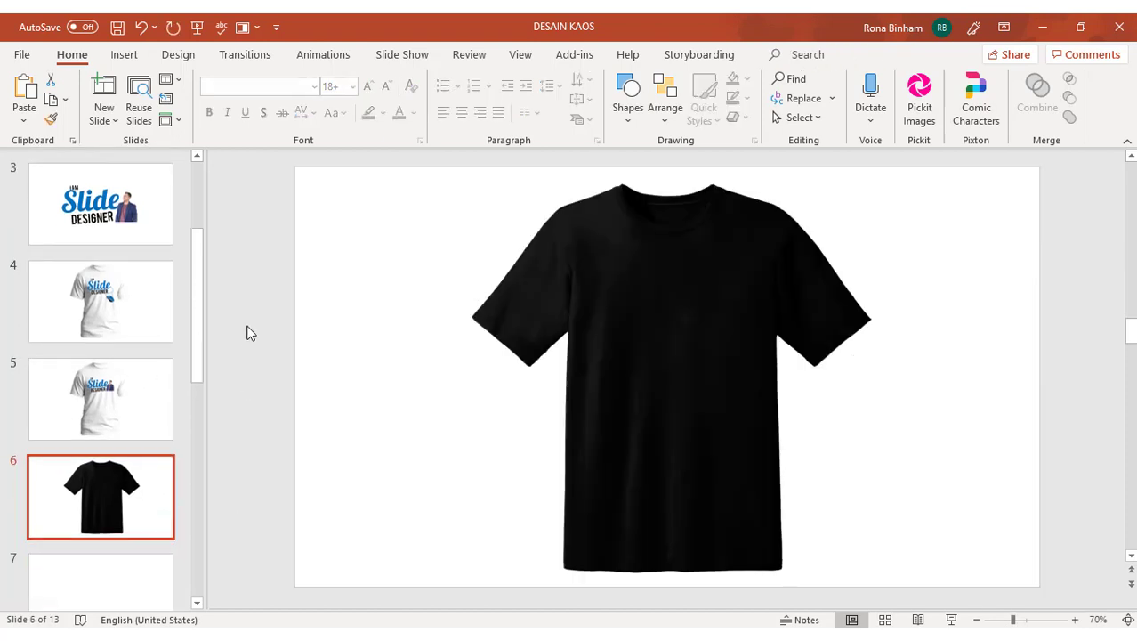
right_click(250, 325)
left_click(315, 364)
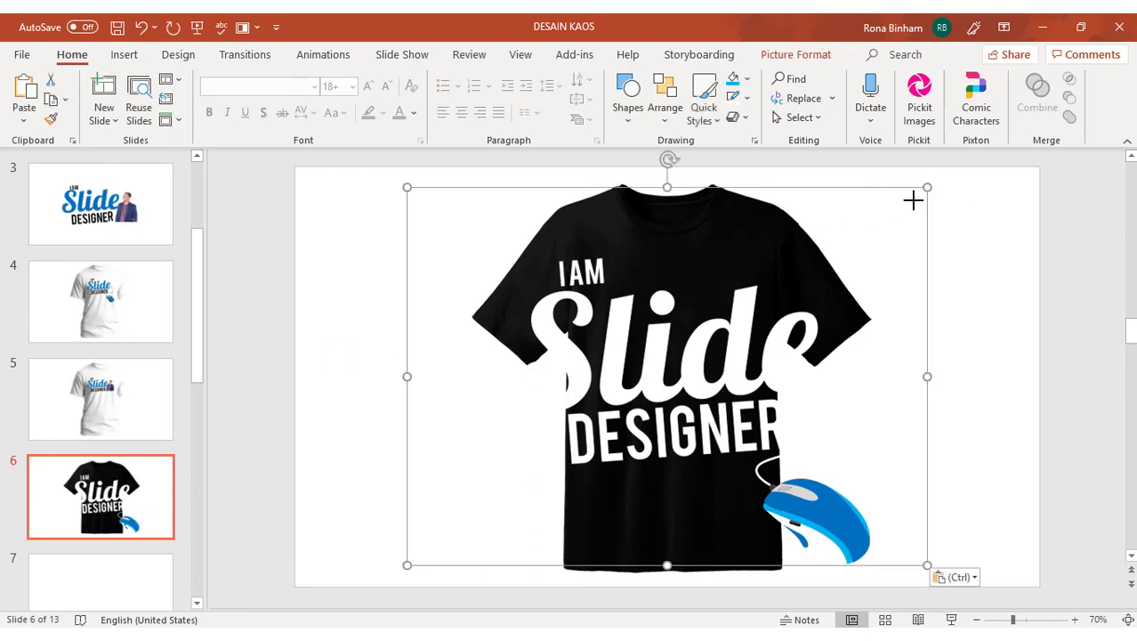
mouse_move(913, 200)
left_mouse_down()
mouse_move(601, 408)
mouse_move(771, 251)
mouse_move(745, 250)
left_mouse_up()
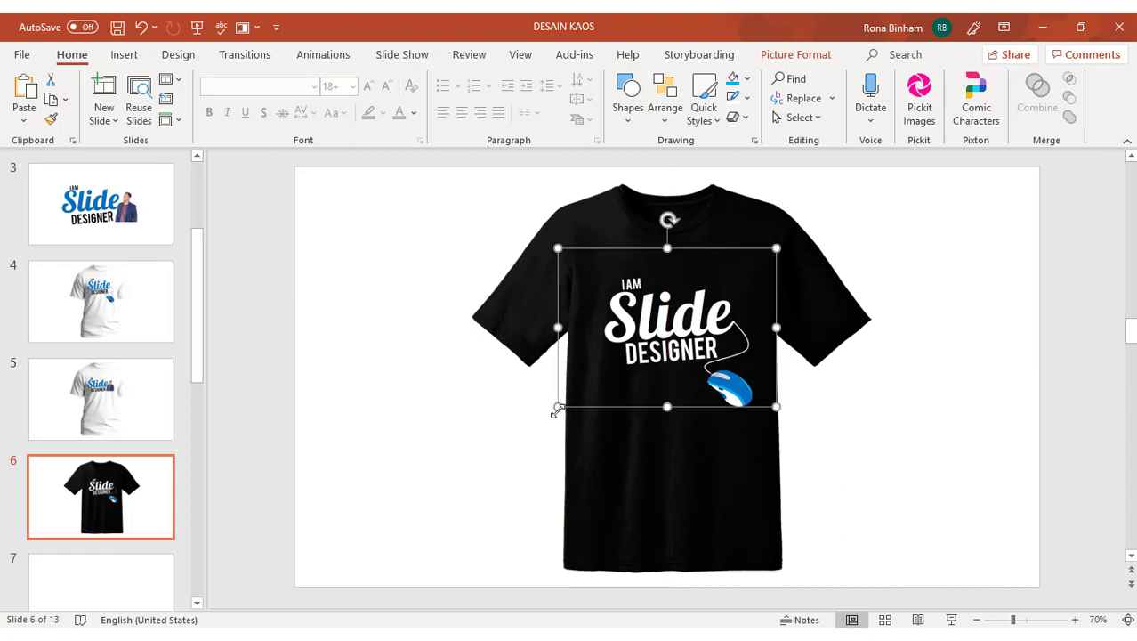
left_click_drag(555, 405, 533, 425)
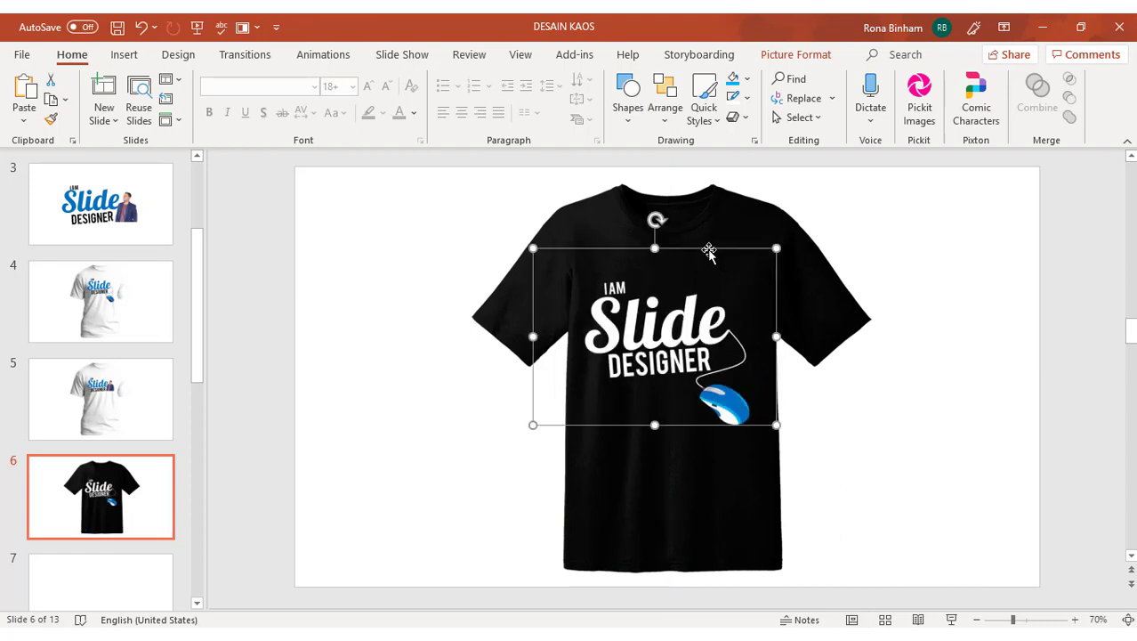
left_click_drag(708, 252, 717, 232)
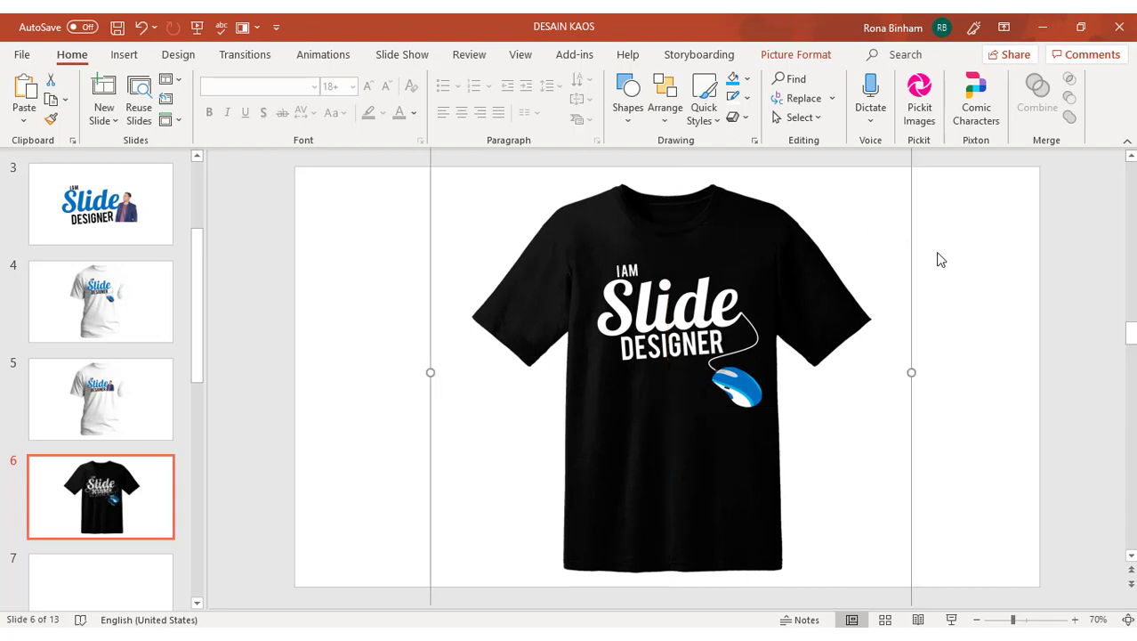
left_click(1072, 466)
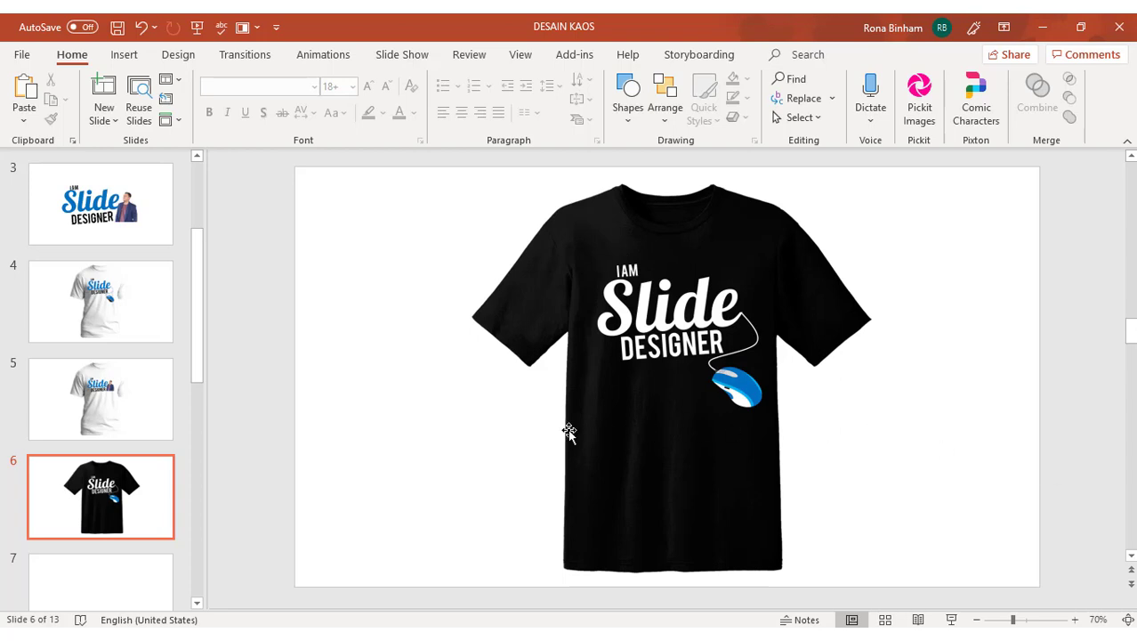
Step: Preview the T-shirt mockup slides in a slide show starting from slide 4
scroll(133, 455, "down", 1)
scroll(132, 459, "down", 1)
scroll(131, 464, "down", 1)
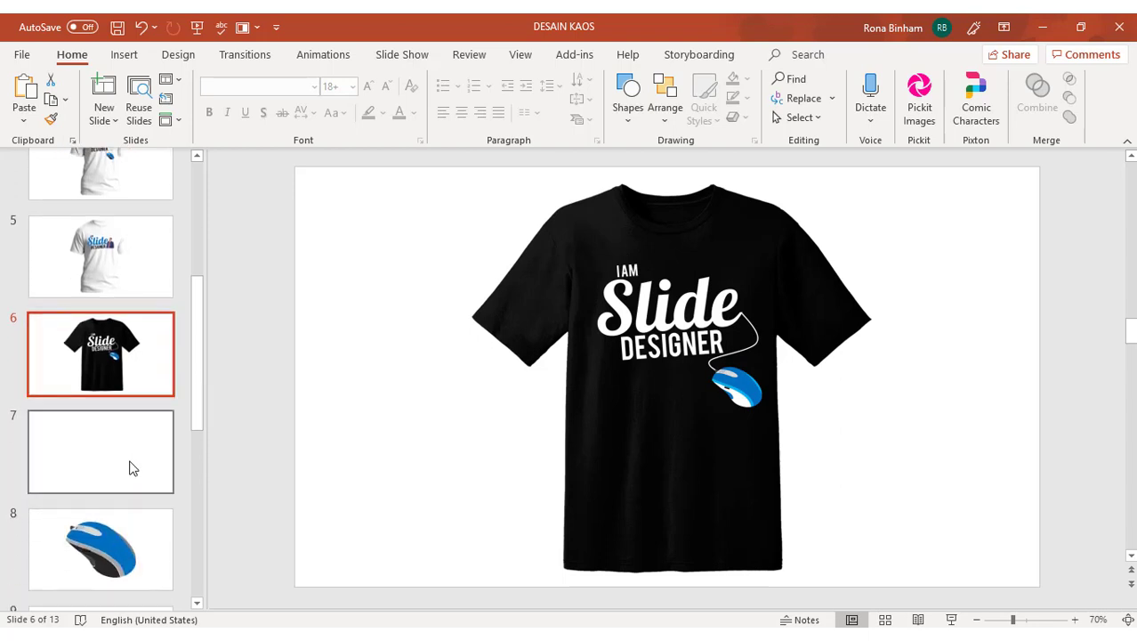
scroll(132, 465, "up", 2)
scroll(130, 468, "up", 2)
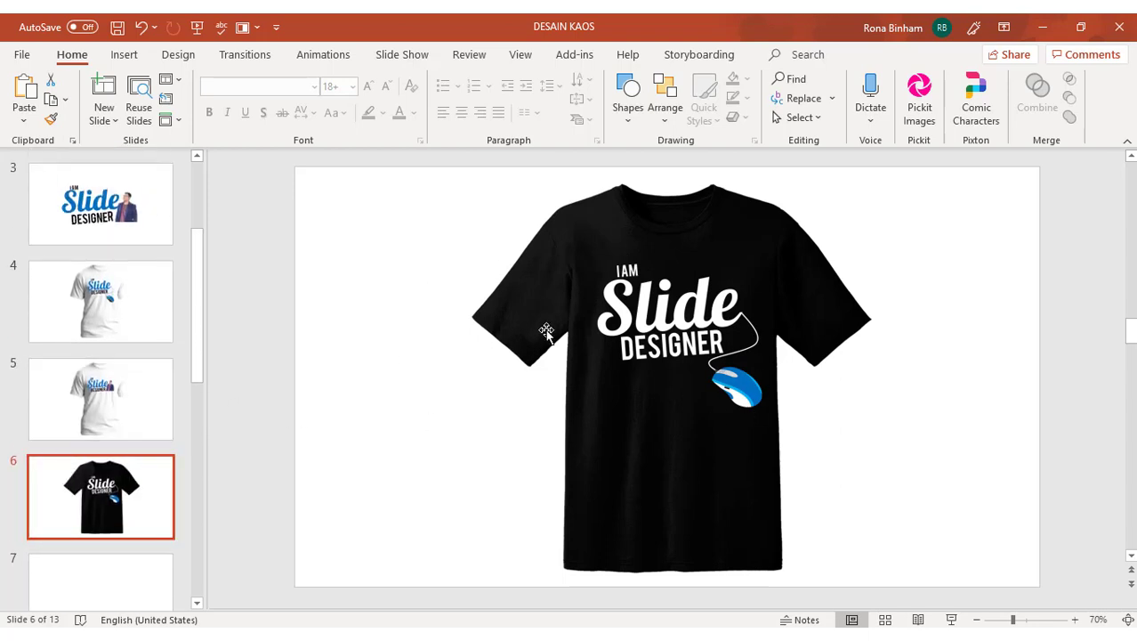
left_click(132, 318)
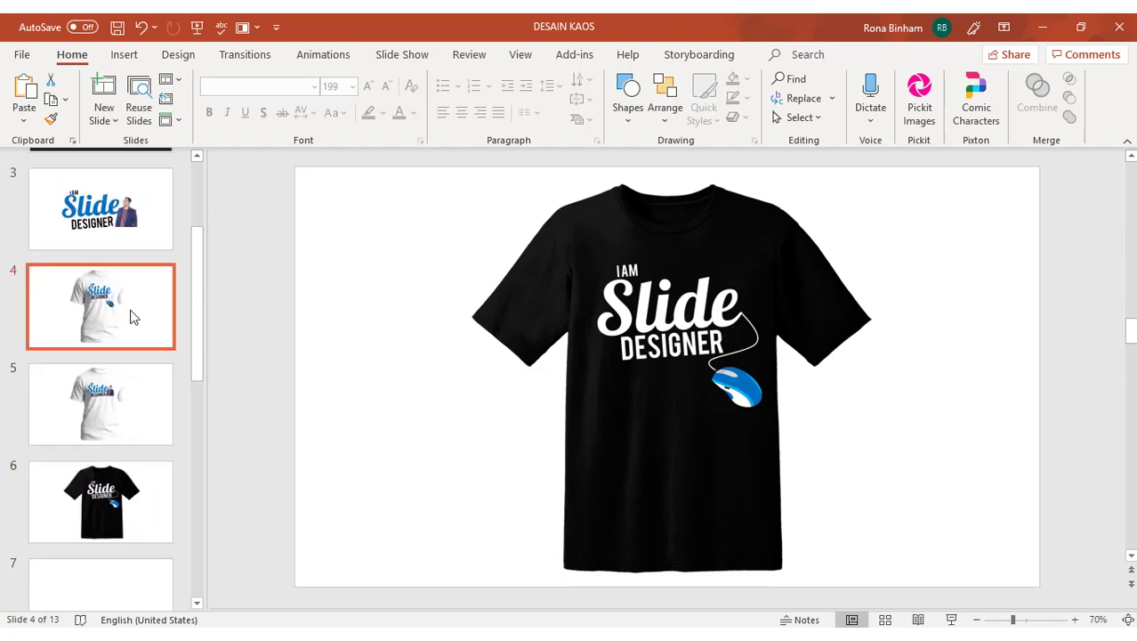
key("shift+F5")
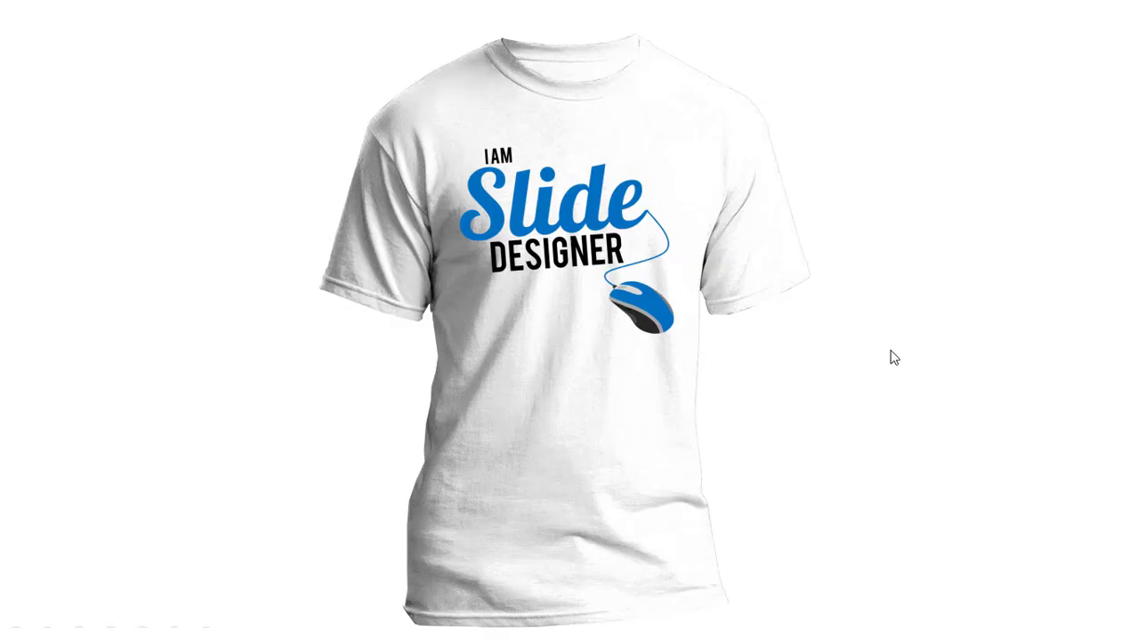
left_click(890, 352)
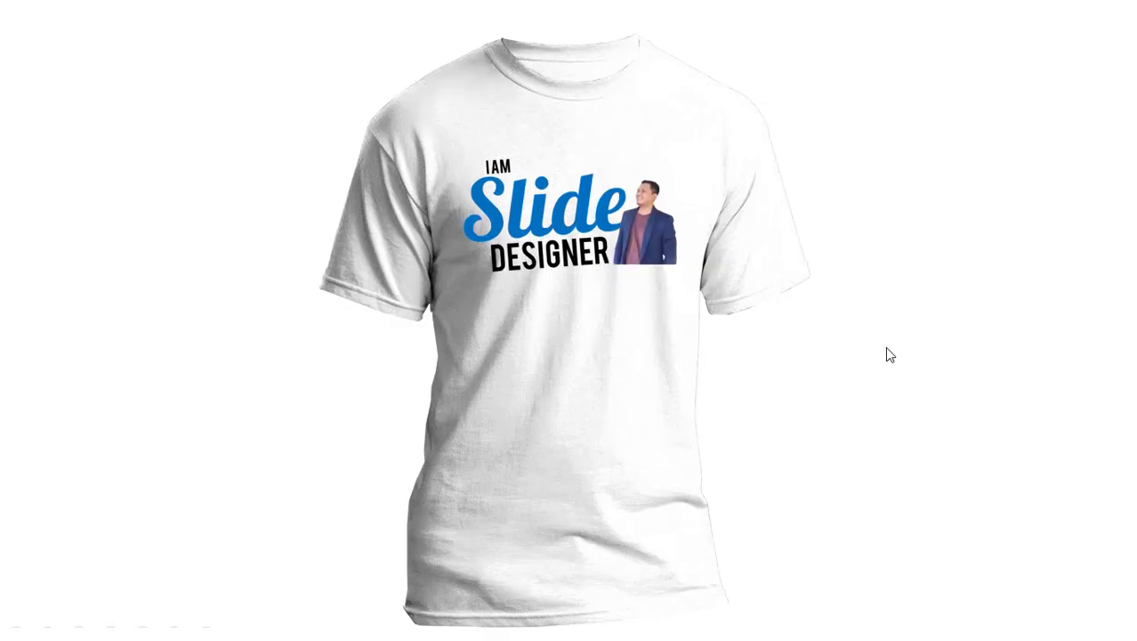
left_click(884, 349)
right_click(882, 351)
left_click(948, 539)
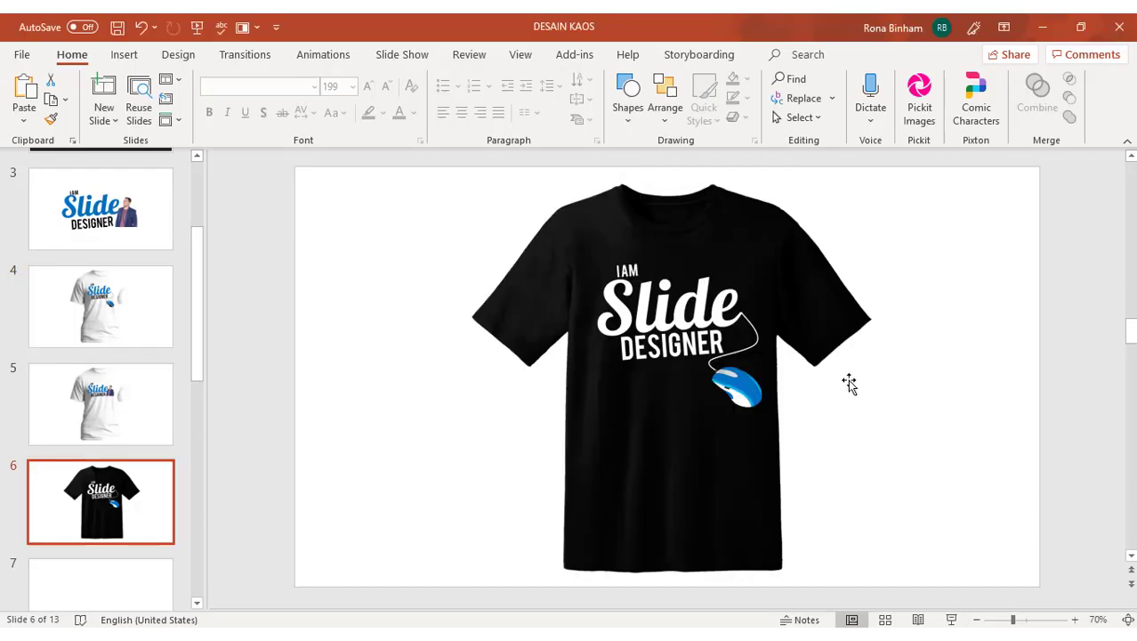
scroll(87, 299, "up", 3)
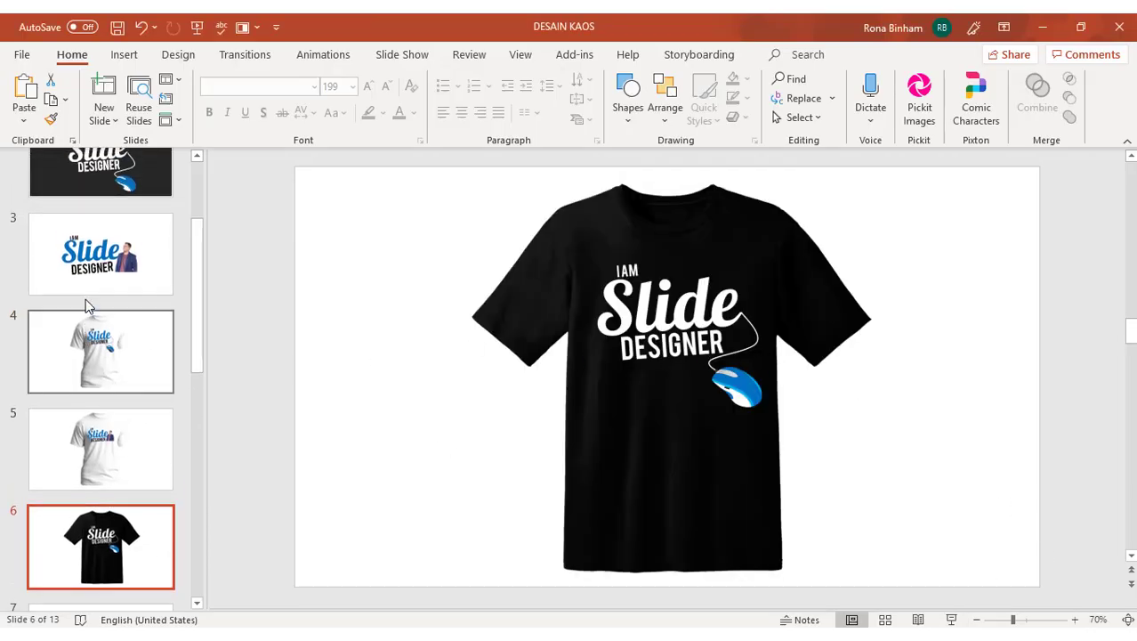
scroll(105, 285, "up", 2)
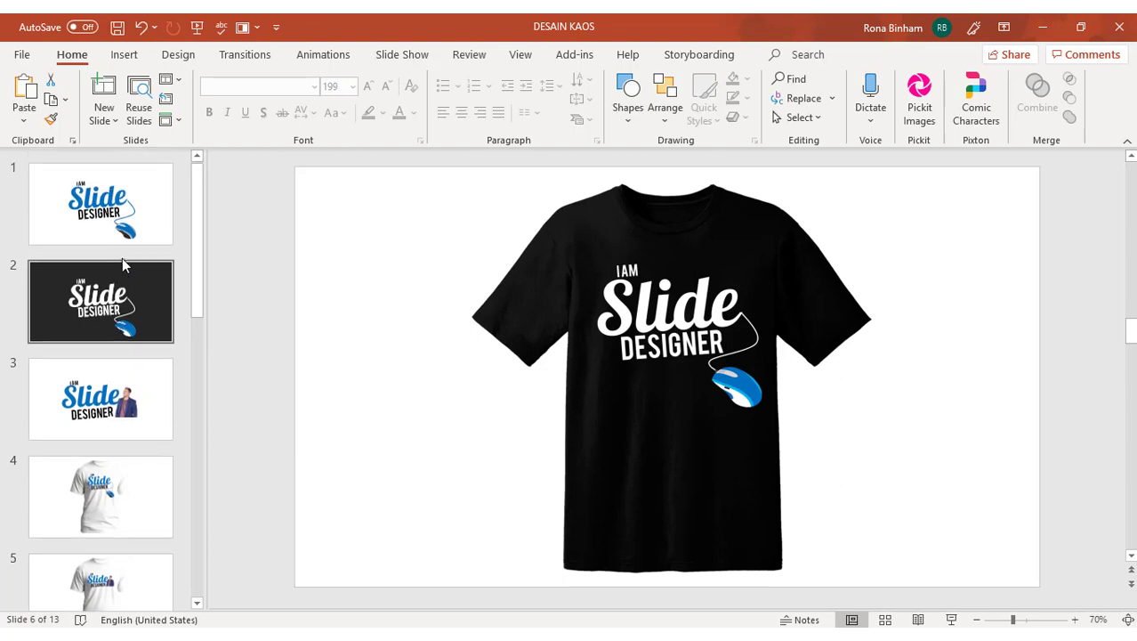
Step: Replace the word Slide with Graphic in the slide 1 logo
left_click(120, 227)
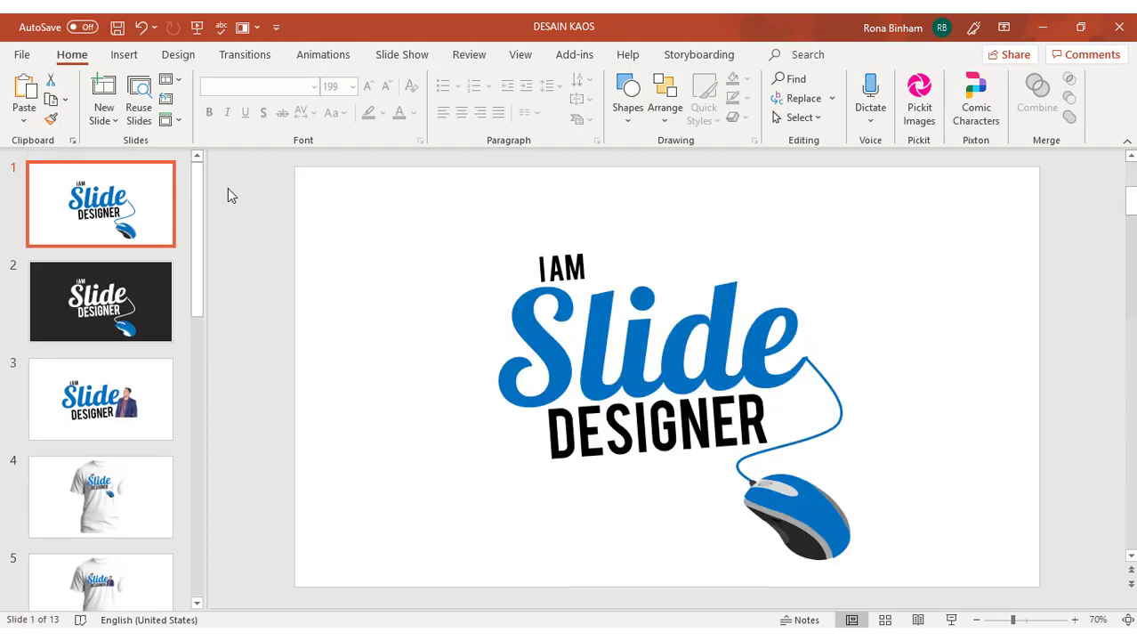
left_click(790, 317)
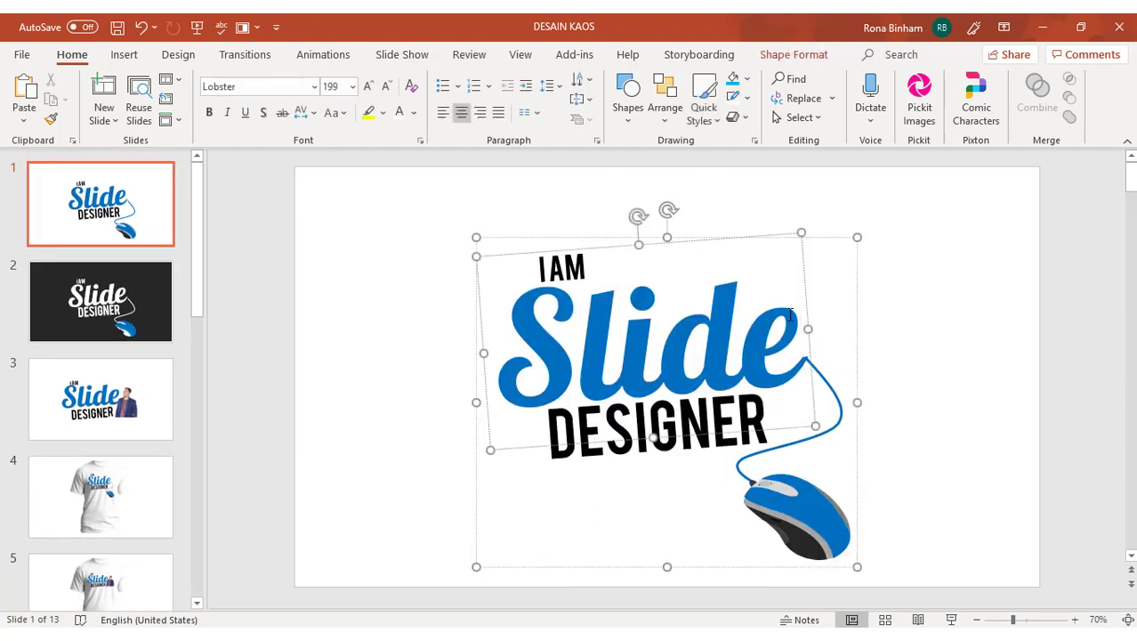
key("BackSpace")
key("BackSpace")
key("BackSpace")
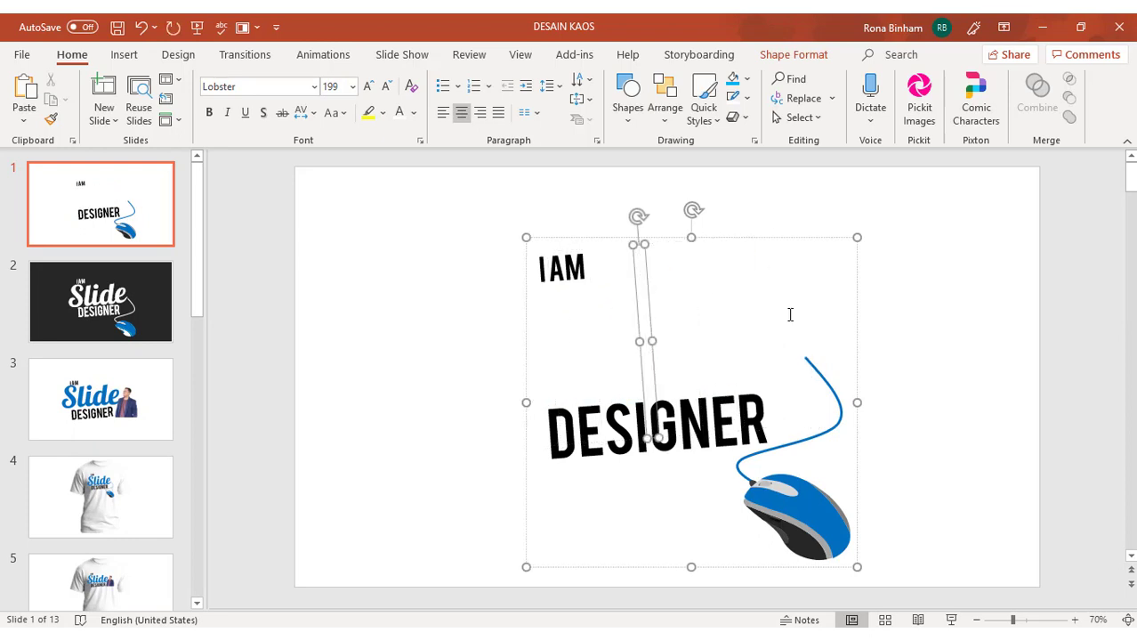
type("Graph")
key("BackSpace")
type("phi")
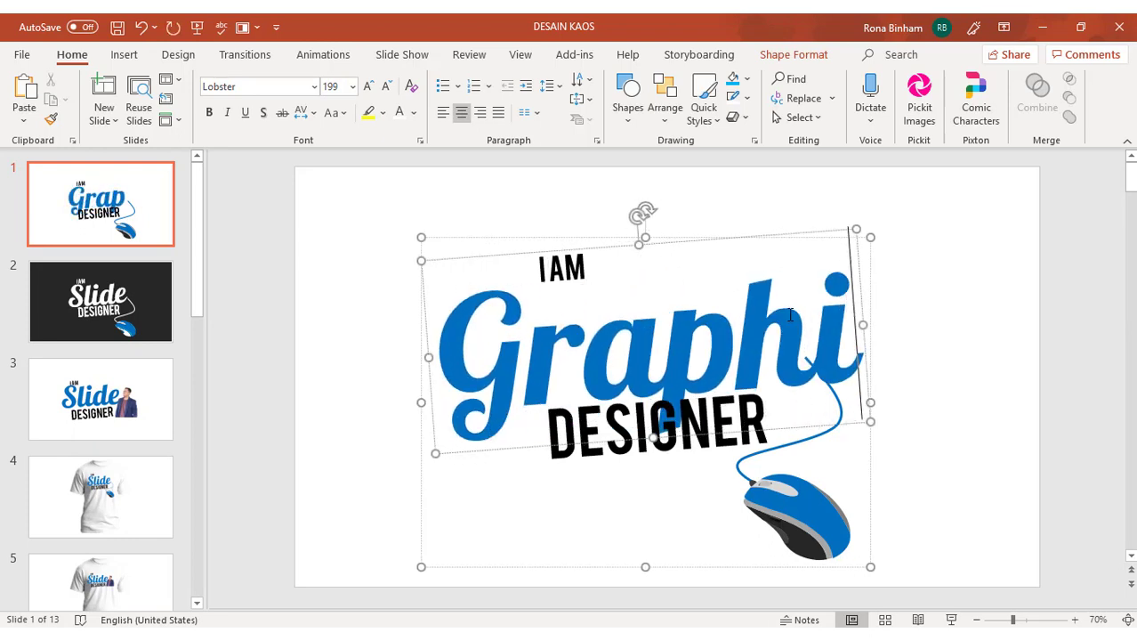
type("c")
Step: Decrease the Graphic text size and remove its first letter to retype it
key("ctrl+a")
left_click(387, 87)
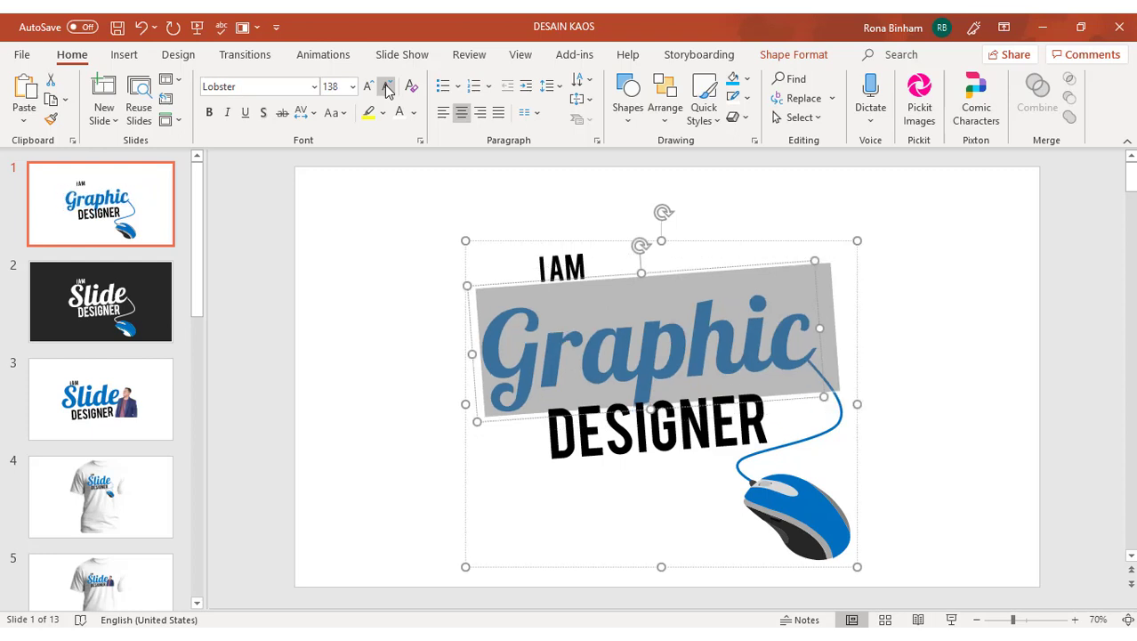
left_click(388, 88)
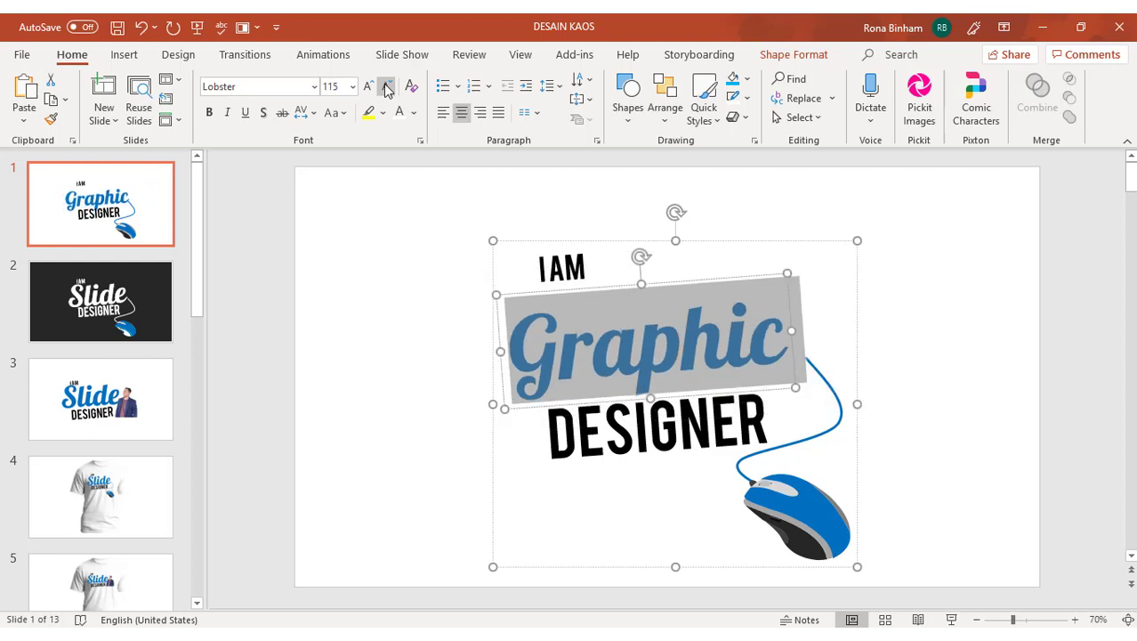
left_click(555, 354)
key("BackSpace")
type("g")
key("BackSpace")
Step: Restore the capital G, enlarge Graphic slightly, and move I AM down toward it
type("G")
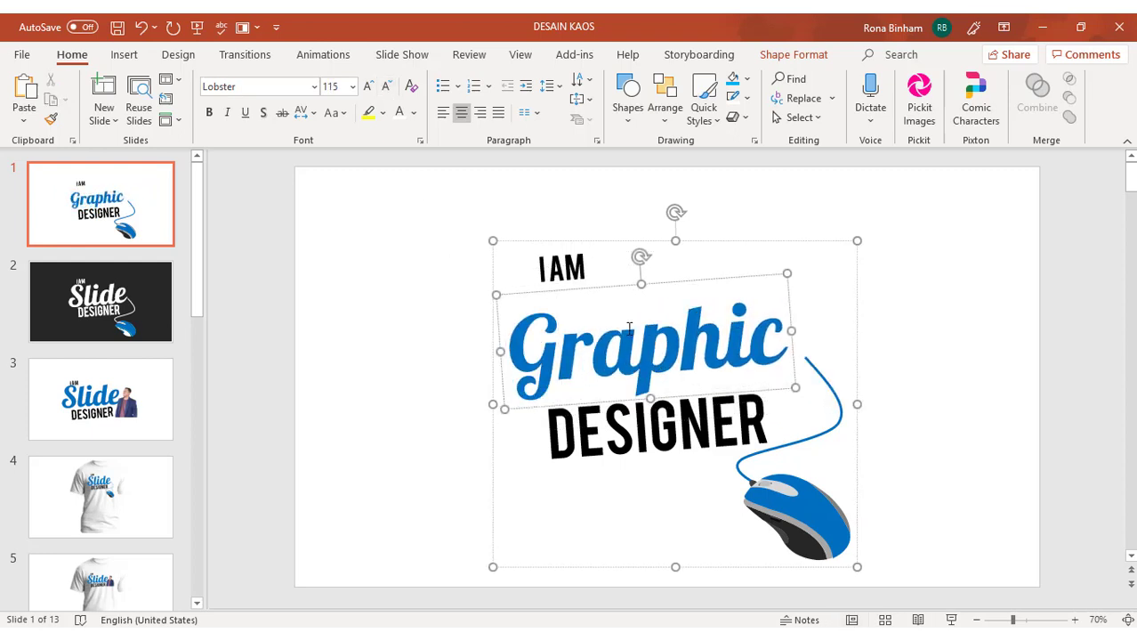
left_click(368, 87)
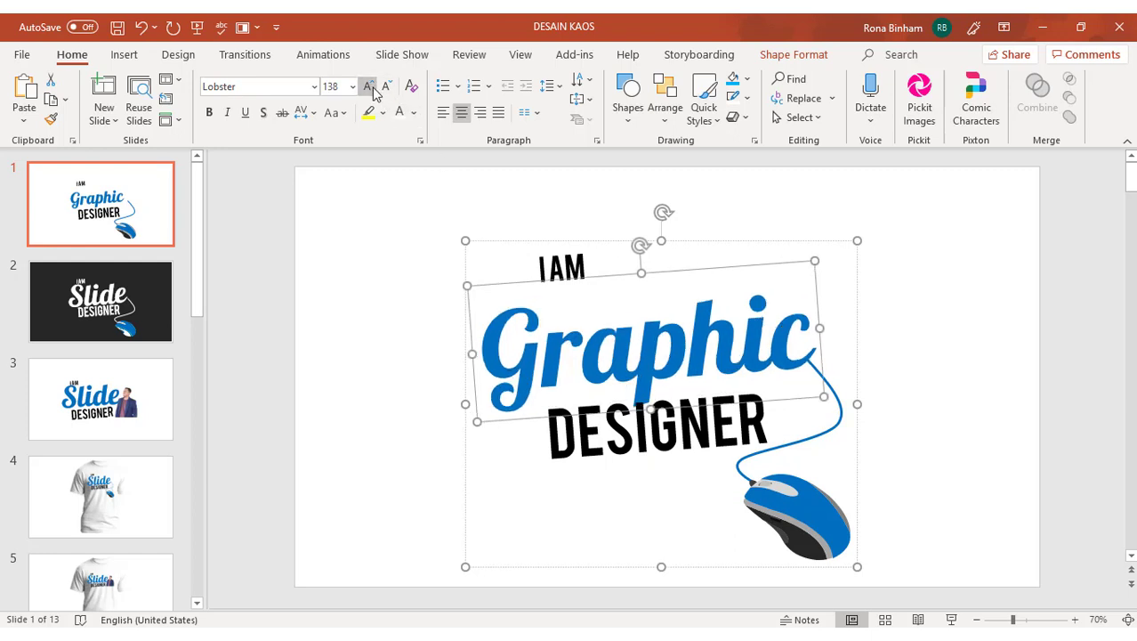
left_click_drag(561, 265, 568, 305)
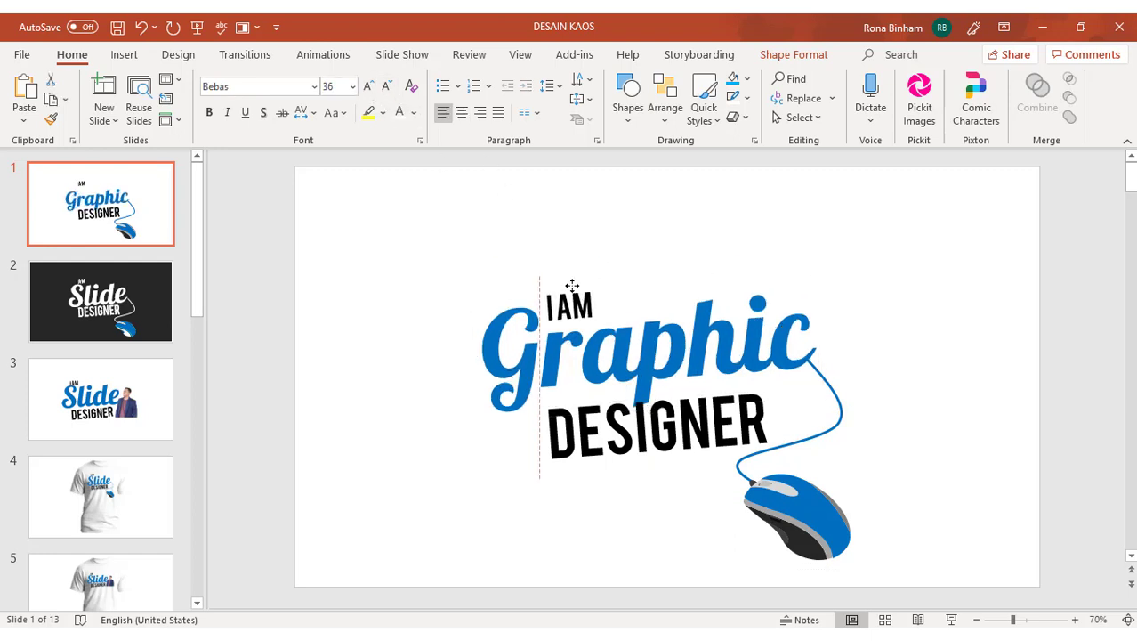
left_click(649, 231)
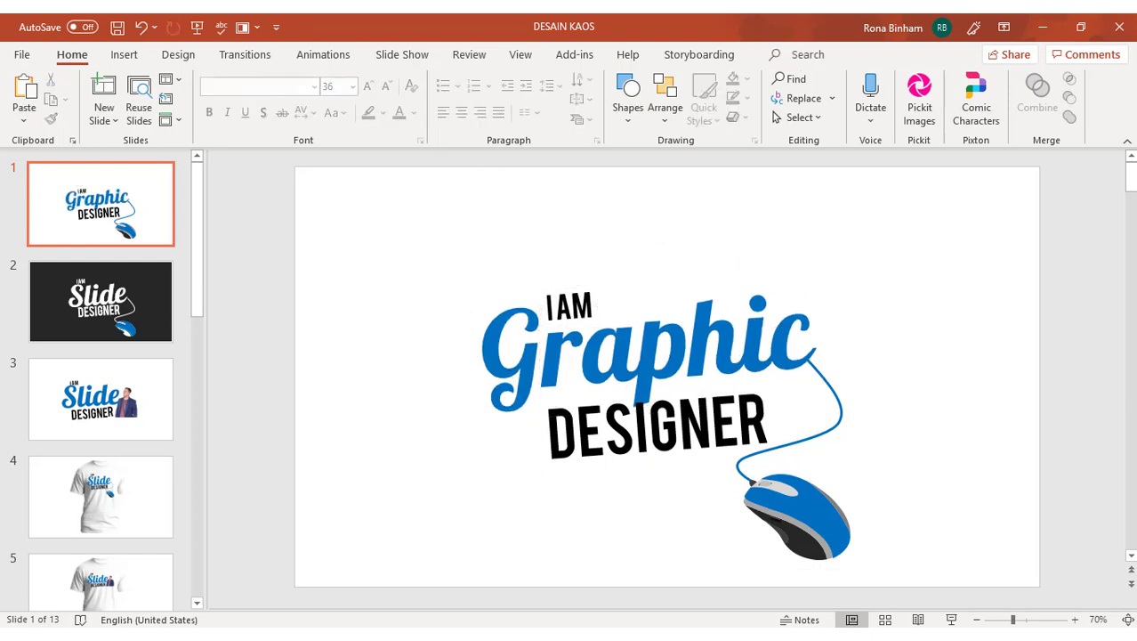
Step: Shrink DESIGNER to 48 pt and tuck it under the right end of Graphic
left_click(676, 412)
left_click_drag(545, 427, 776, 427)
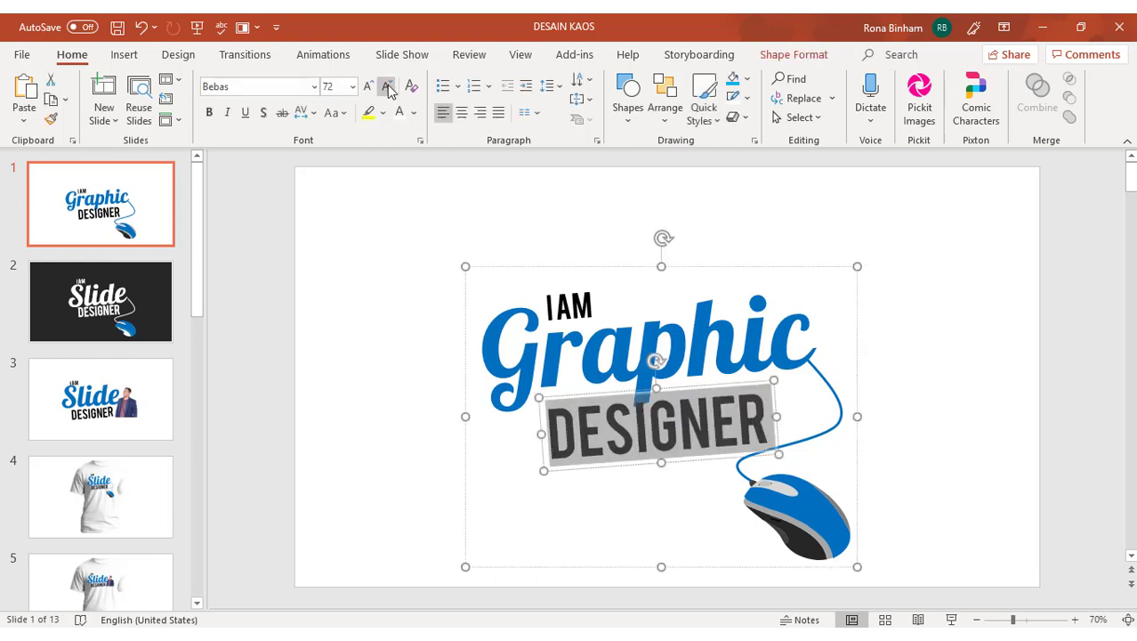
left_click(387, 88)
left_click(387, 88)
left_click_drag(698, 394, 777, 367)
left_click(387, 88)
left_click(387, 89)
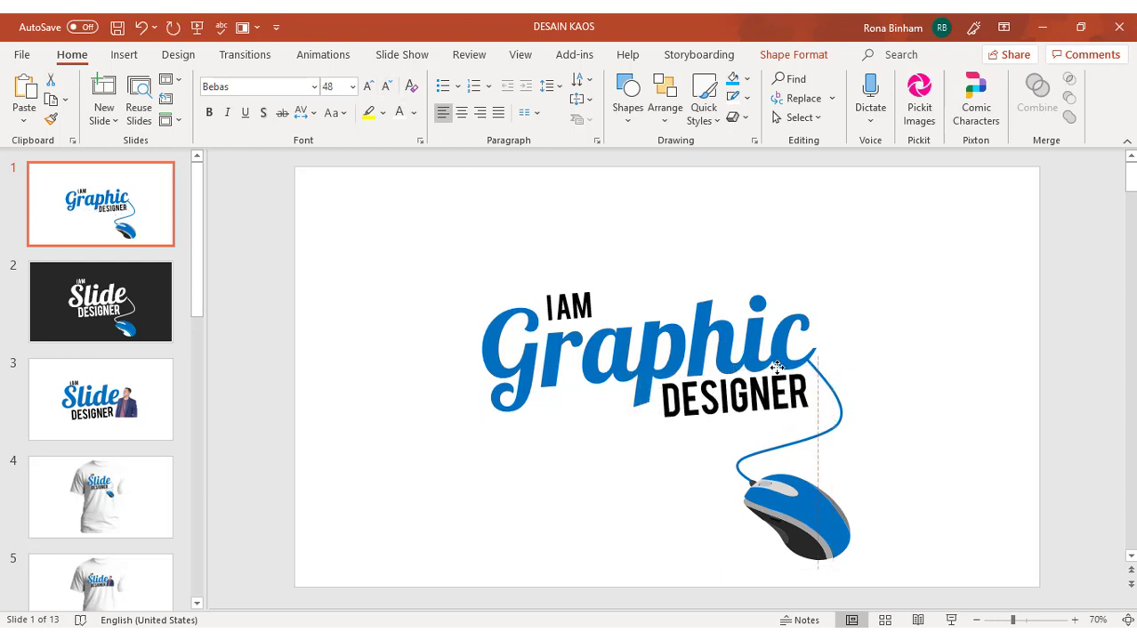
left_click_drag(777, 367, 778, 366)
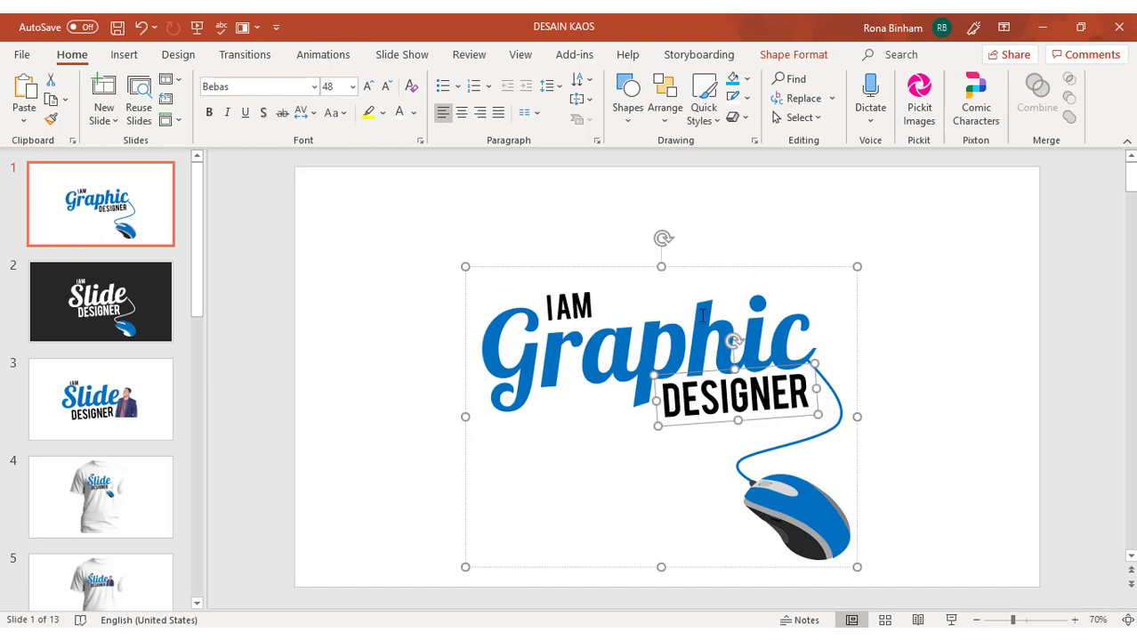
Step: Nudge I AM into place just above Graphic
left_click(574, 288)
left_click_drag(579, 284, 582, 286)
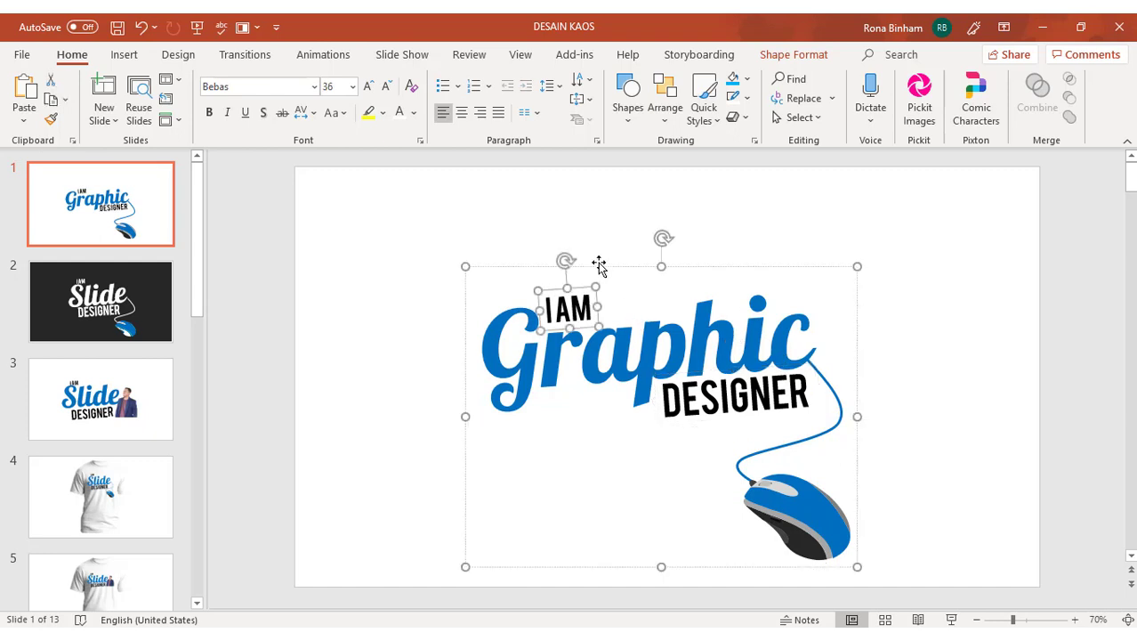
left_click(837, 264)
Step: Adjust the mouse cord inside the logo so it ends at the mouse
left_click_drag(356, 212, 919, 441)
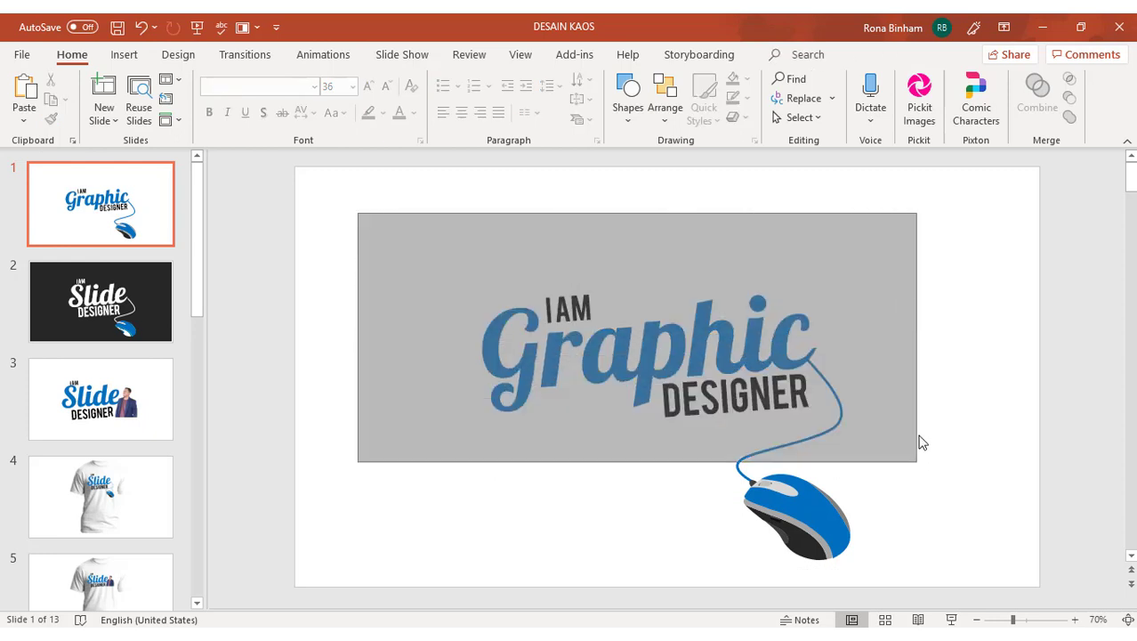
left_click(779, 448)
left_click(755, 462)
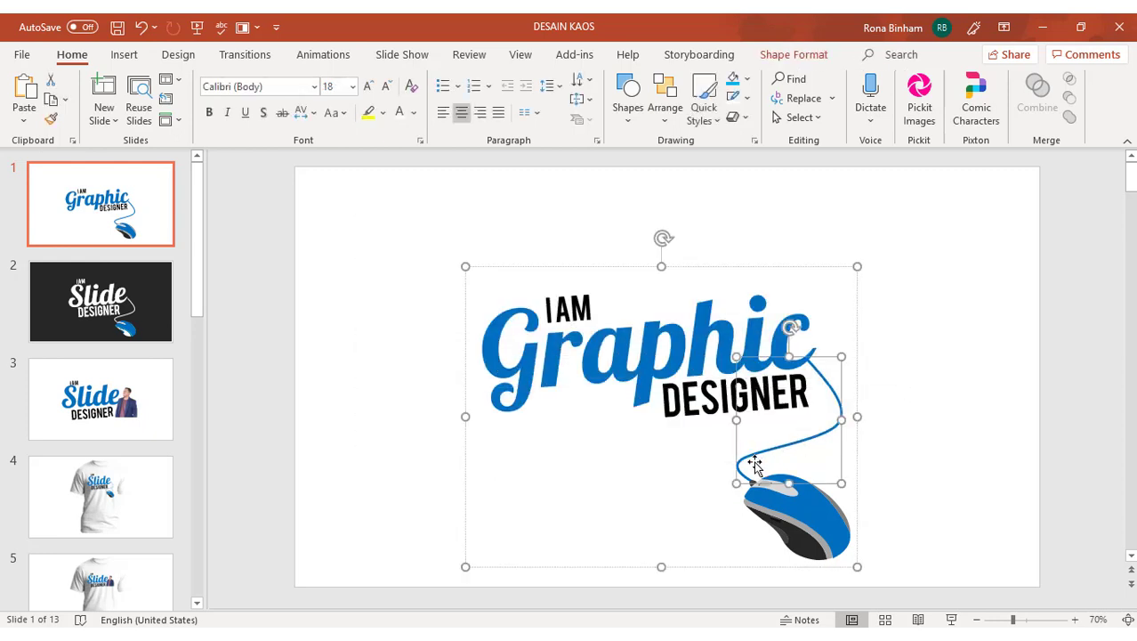
left_click_drag(787, 484, 769, 452)
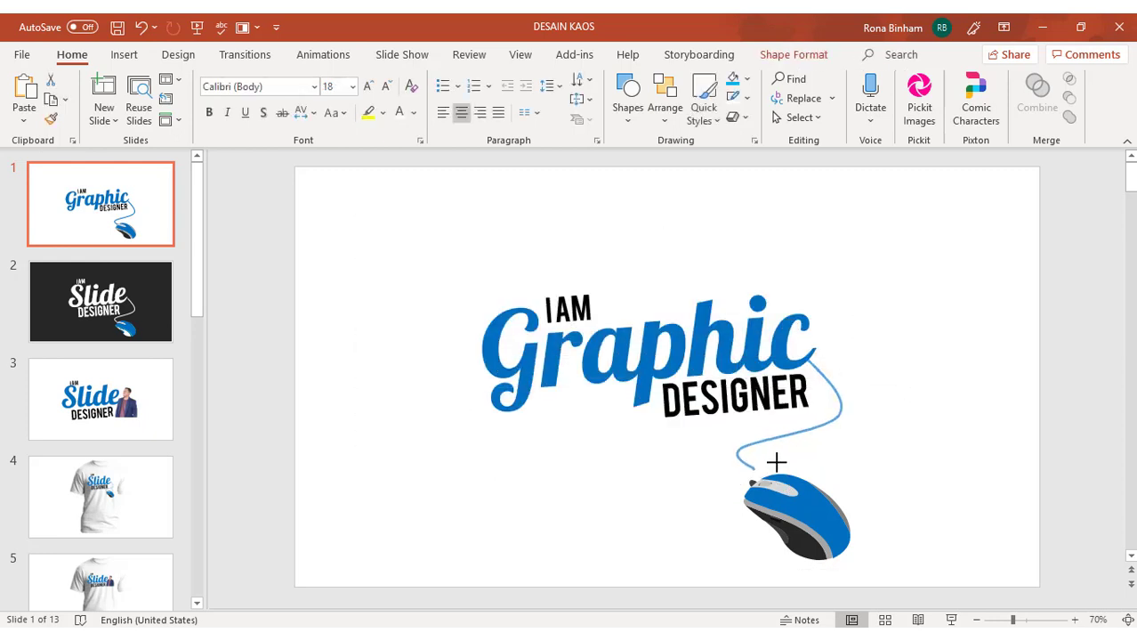
left_click(943, 310)
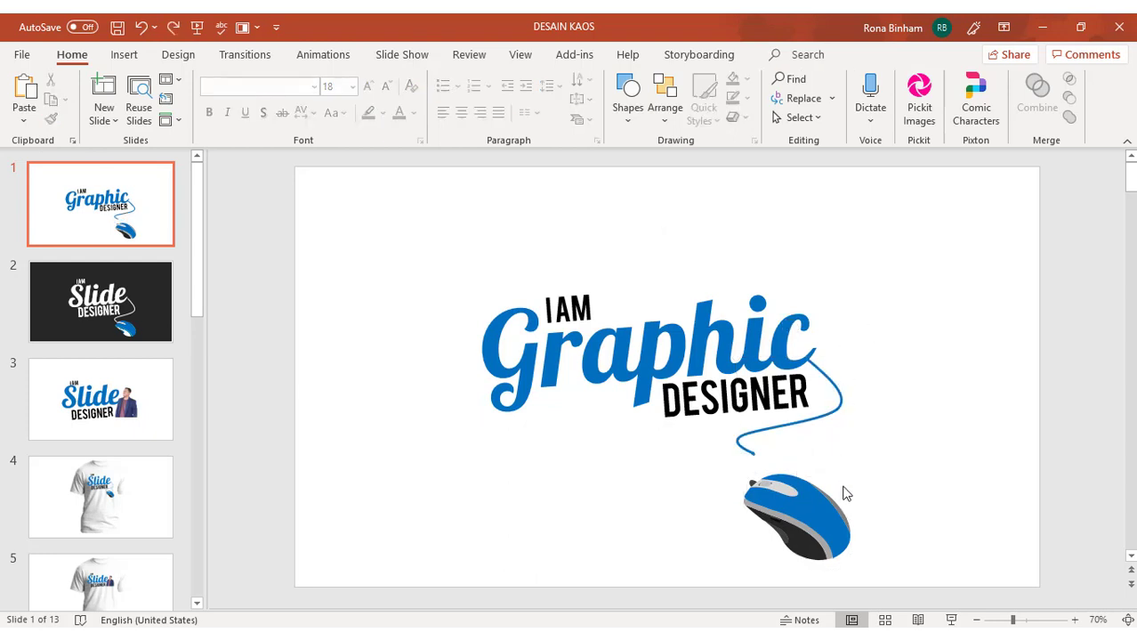
Step: Ungroup the logo and move the mouse picture up to the cable end
left_click(813, 501)
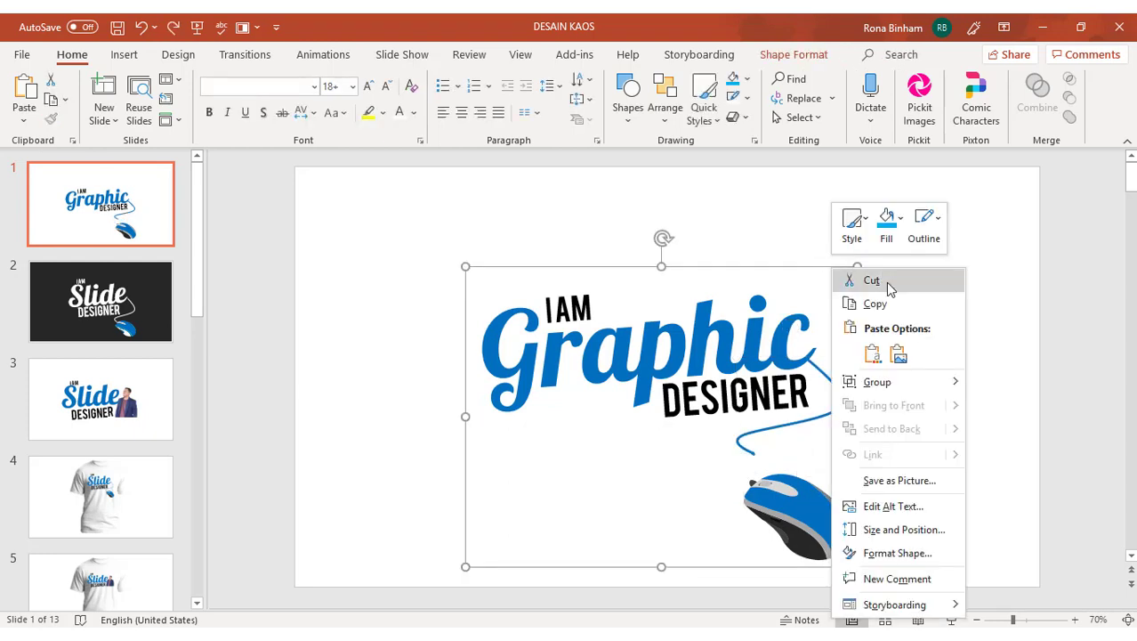
right_click(831, 267)
mouse_move(905, 379)
left_click(1015, 437)
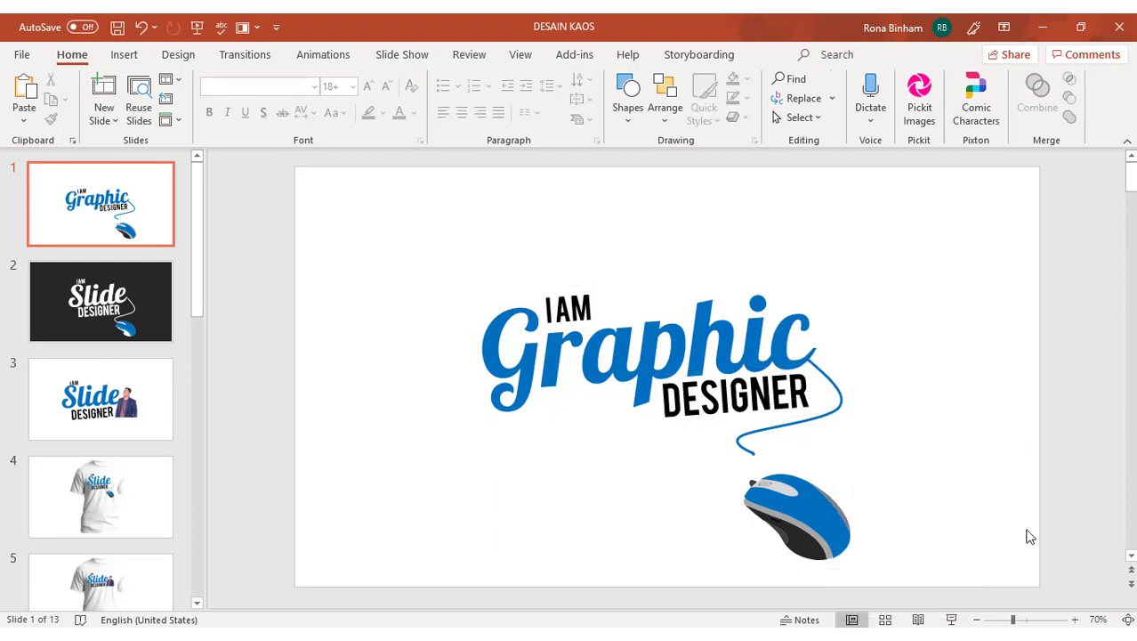
left_click_drag(1030, 575, 685, 445)
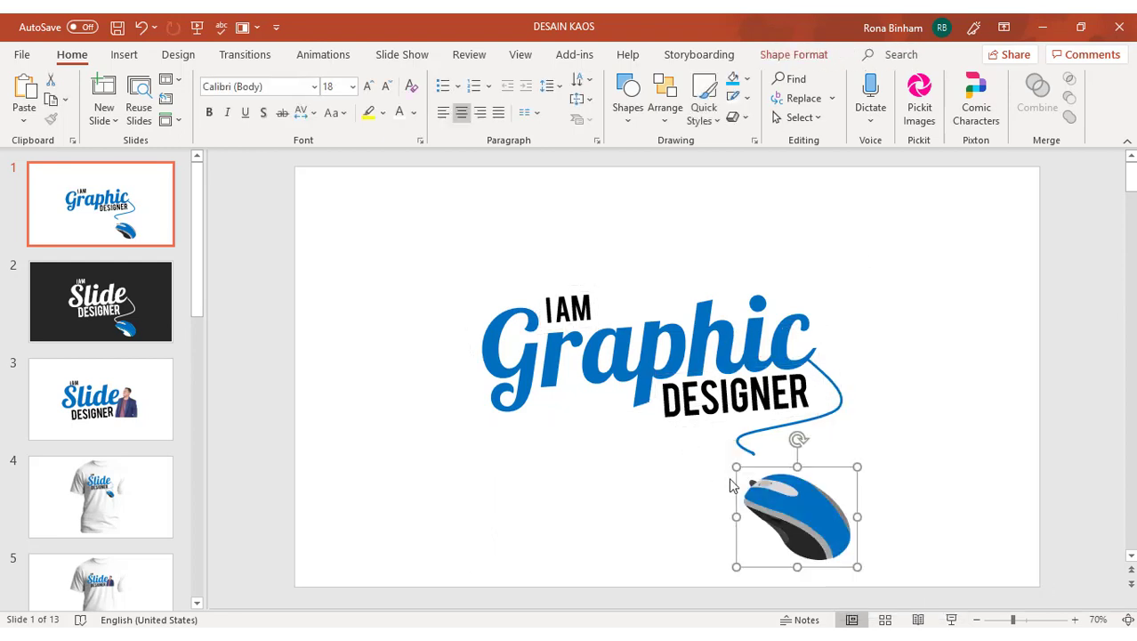
left_click_drag(815, 472, 819, 439)
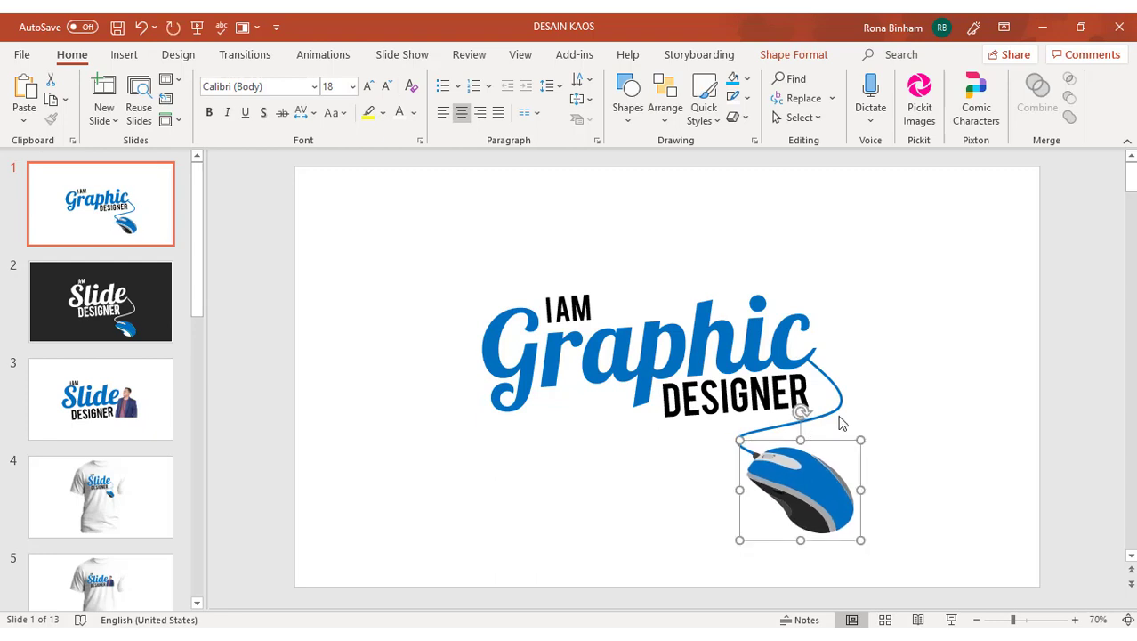
Step: Select all the logo pieces and nudge them upward
left_click(386, 249)
left_click_drag(333, 236, 1033, 580)
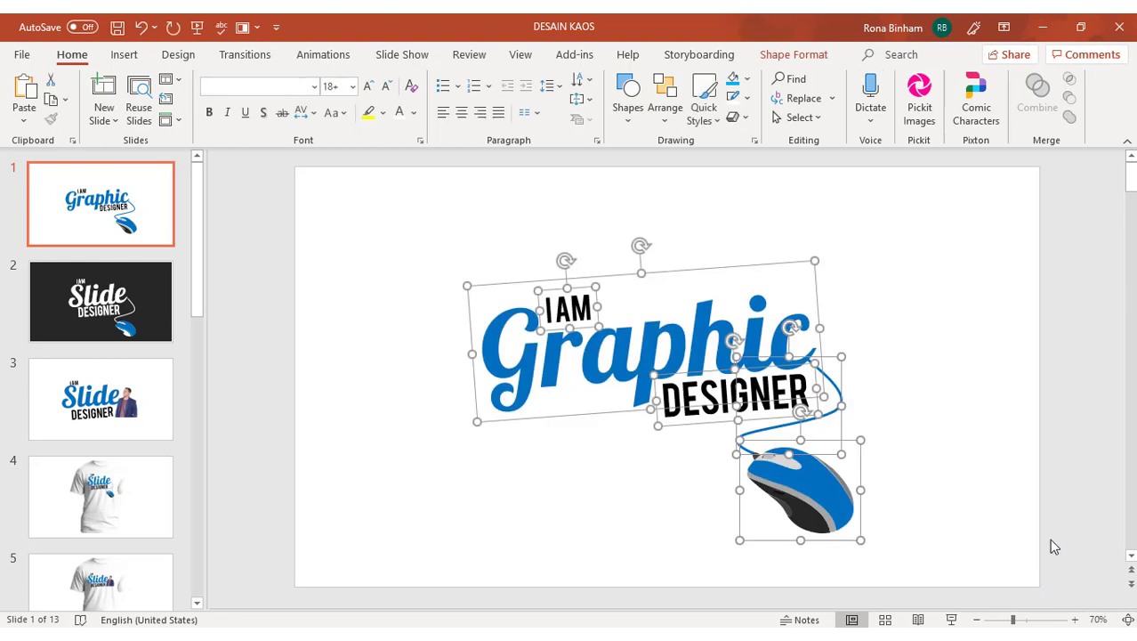
key("Up")
key("Up")
key("Up")
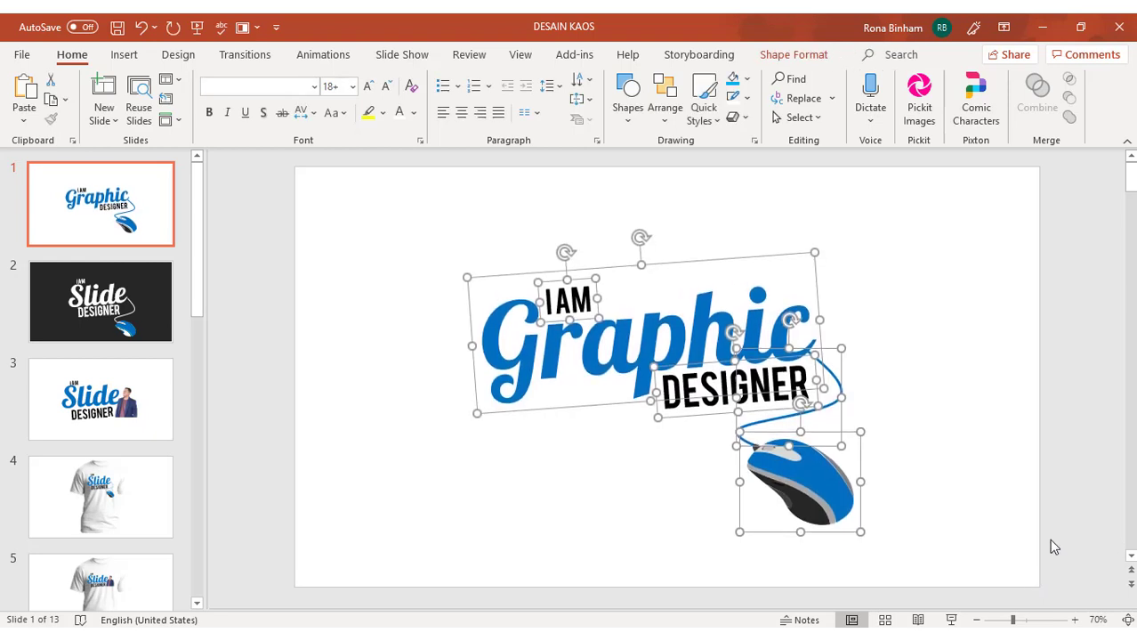
key("Escape")
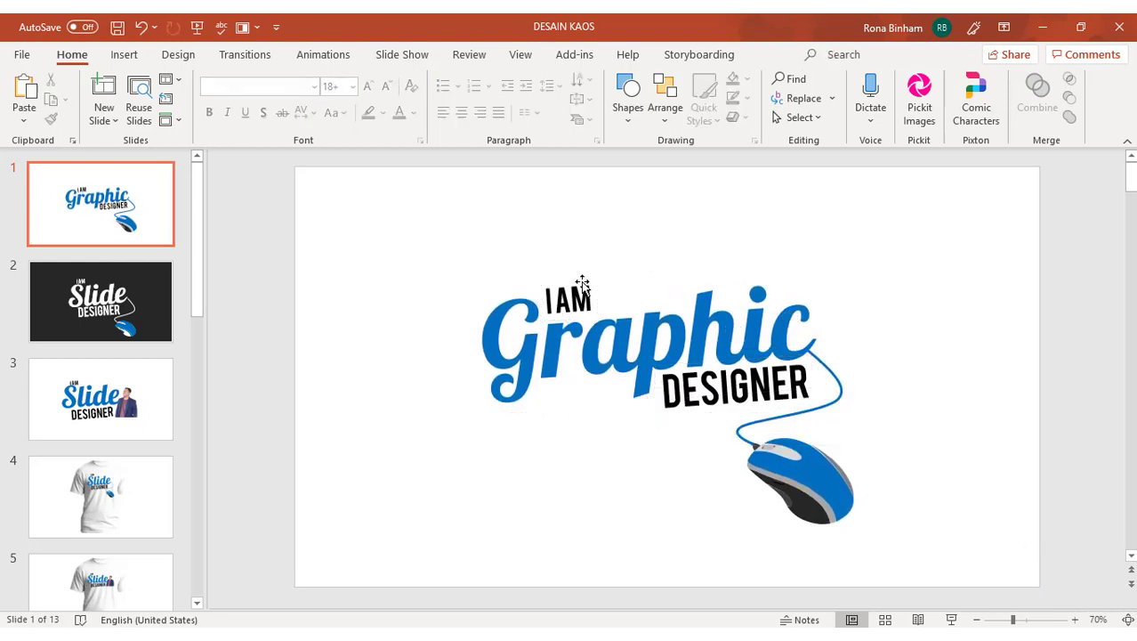
left_click(581, 283)
key("Tab")
left_click(870, 260)
Step: Regroup all the logo pieces into one object and copy it
left_click_drag(357, 211, 1035, 451)
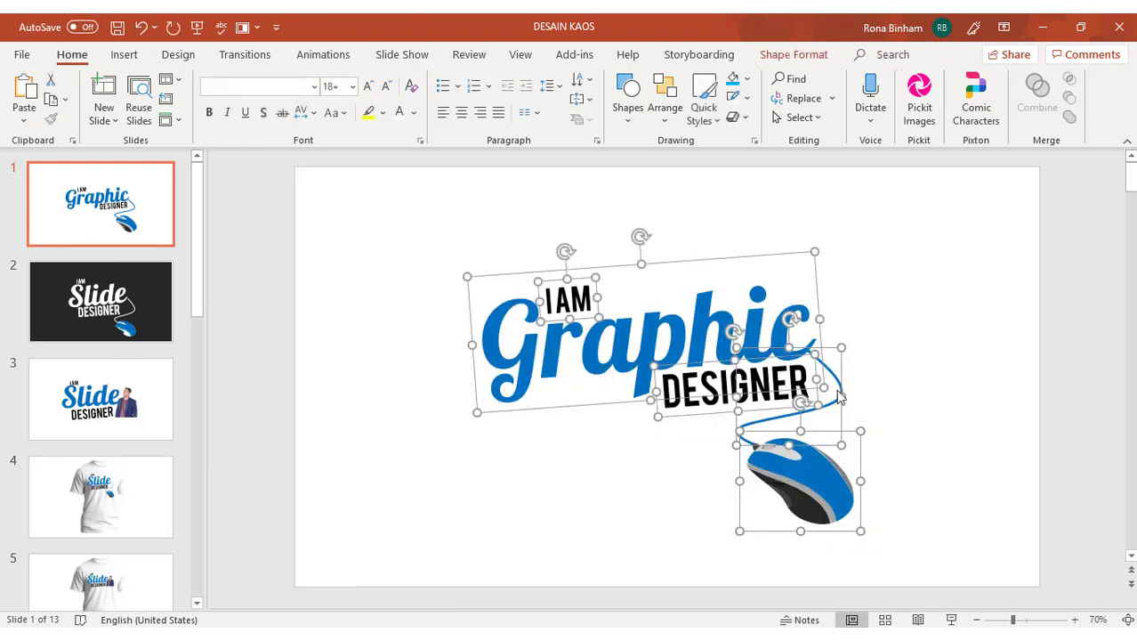
key("ctrl+g")
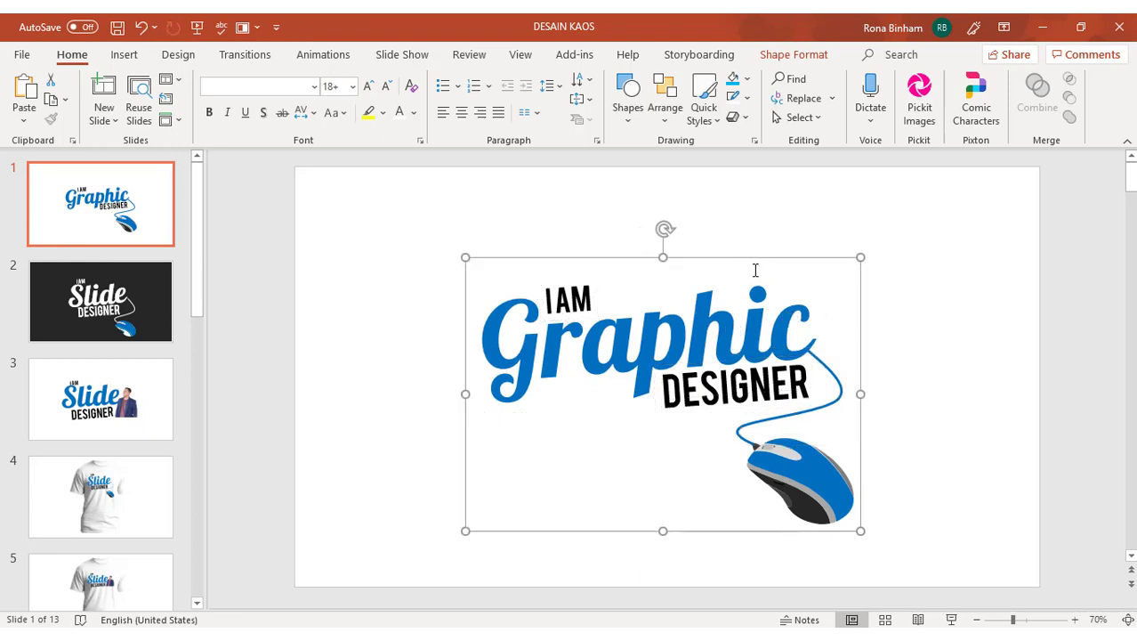
right_click(772, 260)
left_click(797, 293)
left_click_drag(200, 191, 203, 291)
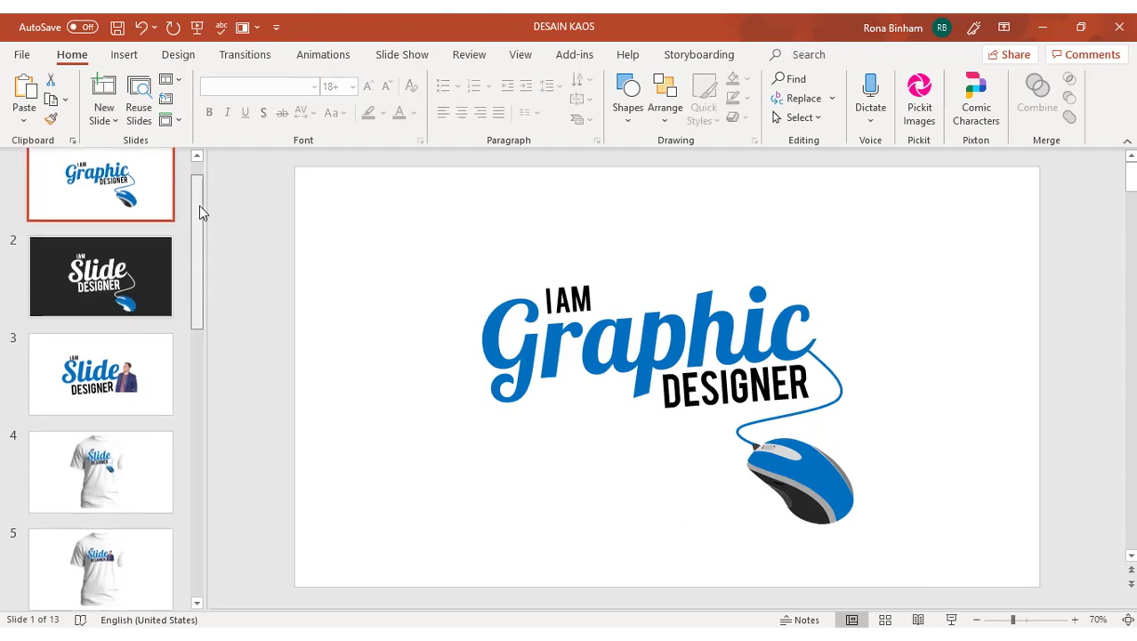
Step: Insert the white T-shirt picture blank-1976334 onto slide 7
left_click(136, 492)
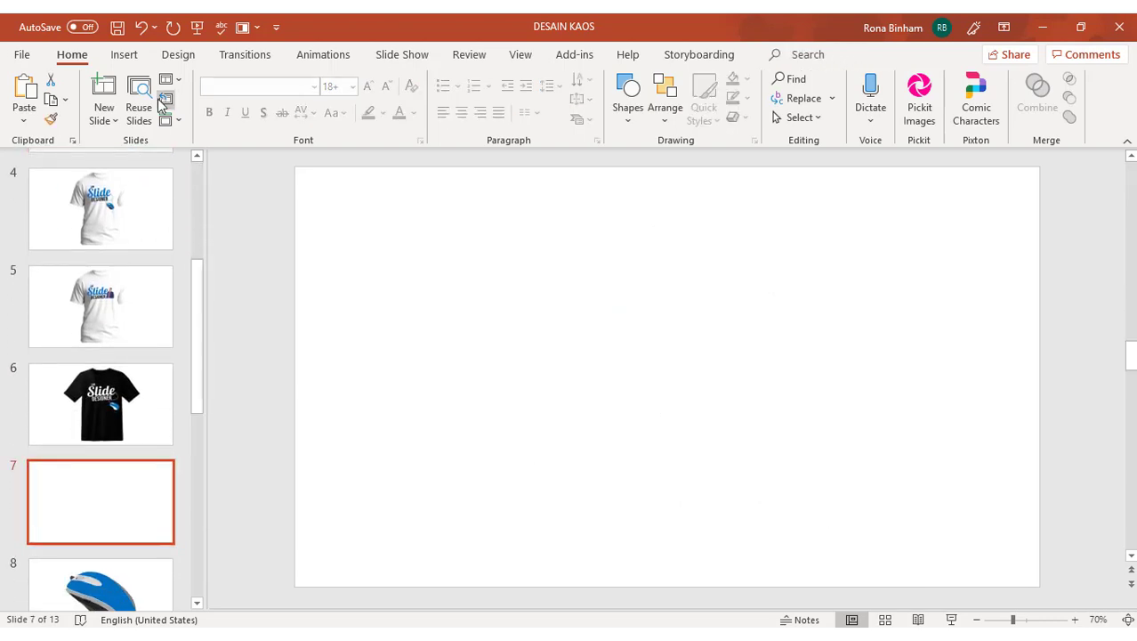
left_click(125, 55)
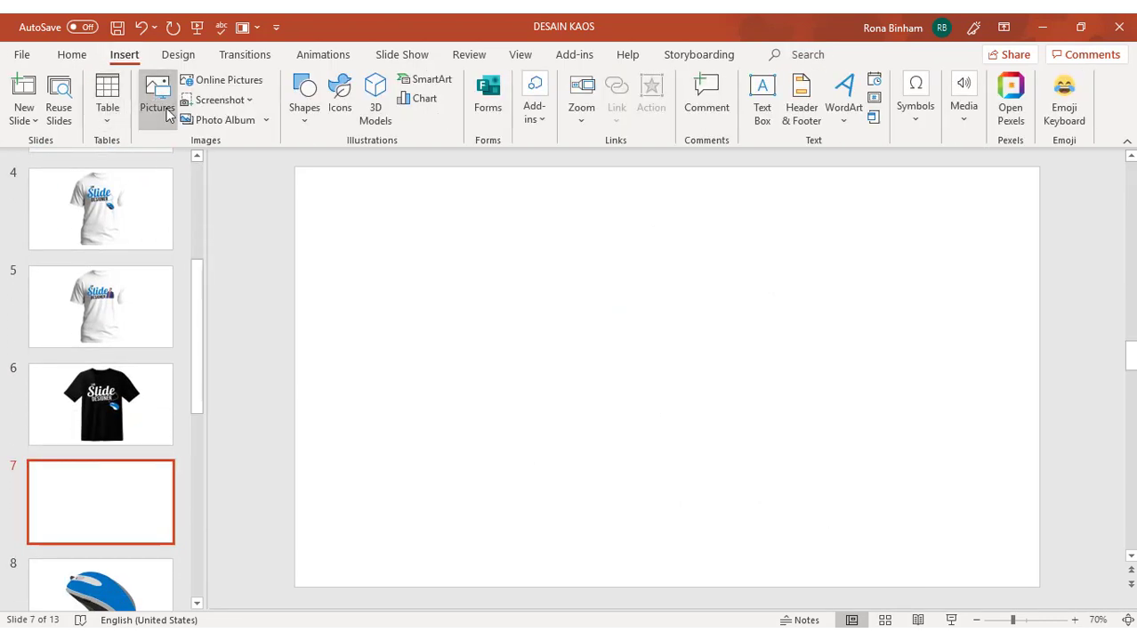
left_click(157, 98)
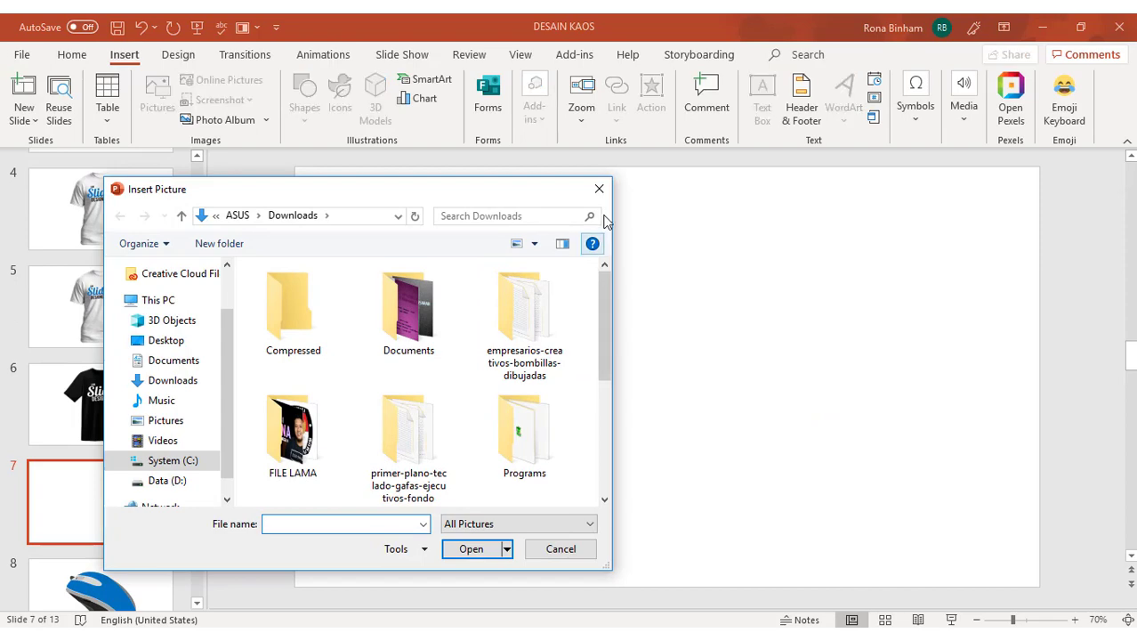
left_click_drag(605, 294, 607, 405)
left_click(436, 491)
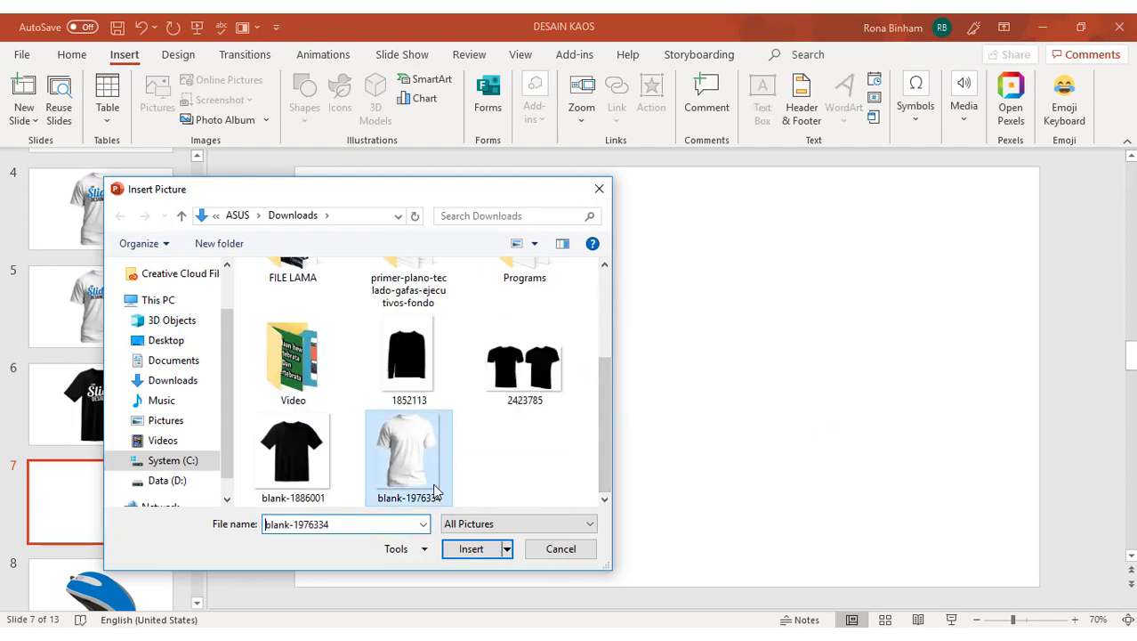
left_click(471, 549)
Step: Paste the logo as a picture, shrink it, and place it on the shirt's chest
right_click(381, 295)
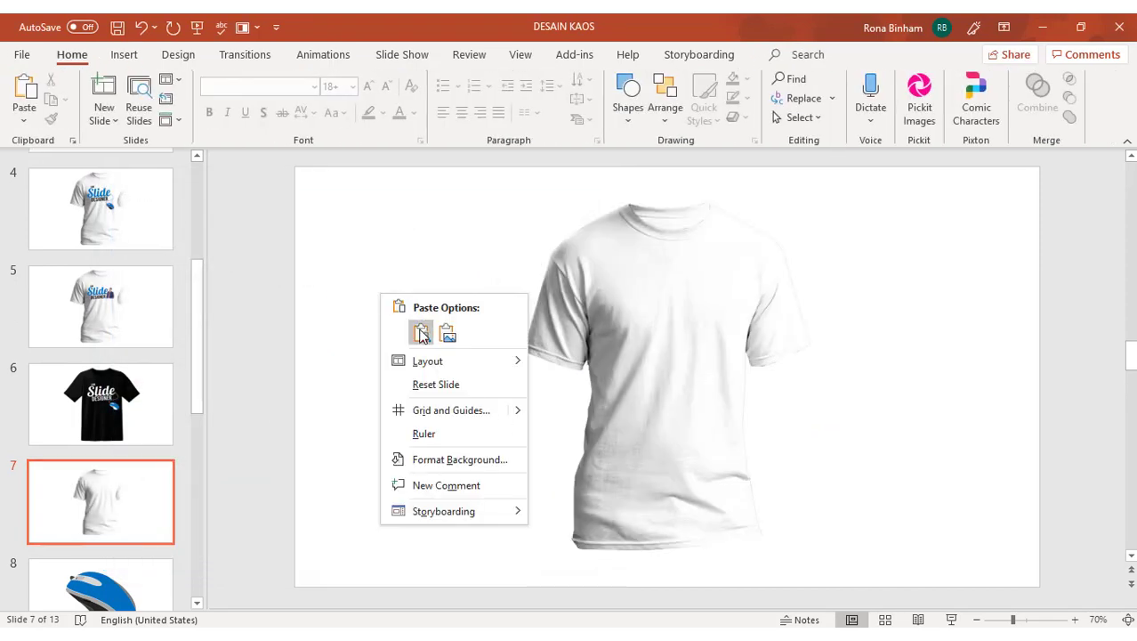
left_click(447, 333)
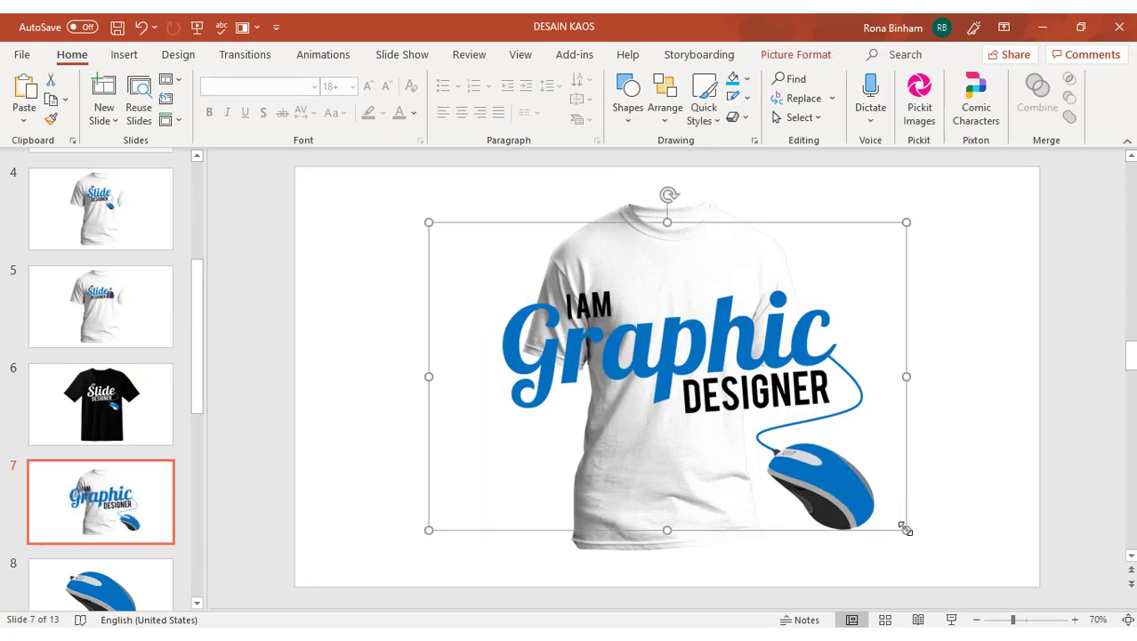
left_click_drag(904, 532, 589, 310)
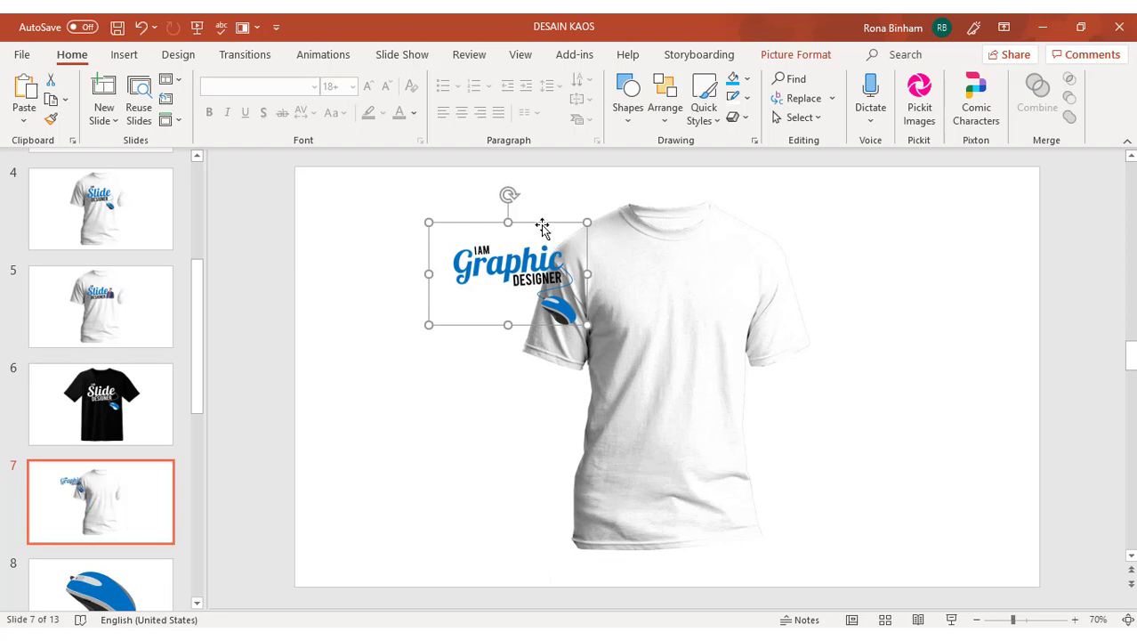
left_click_drag(543, 221, 703, 263)
scroll(151, 260, "up", 3)
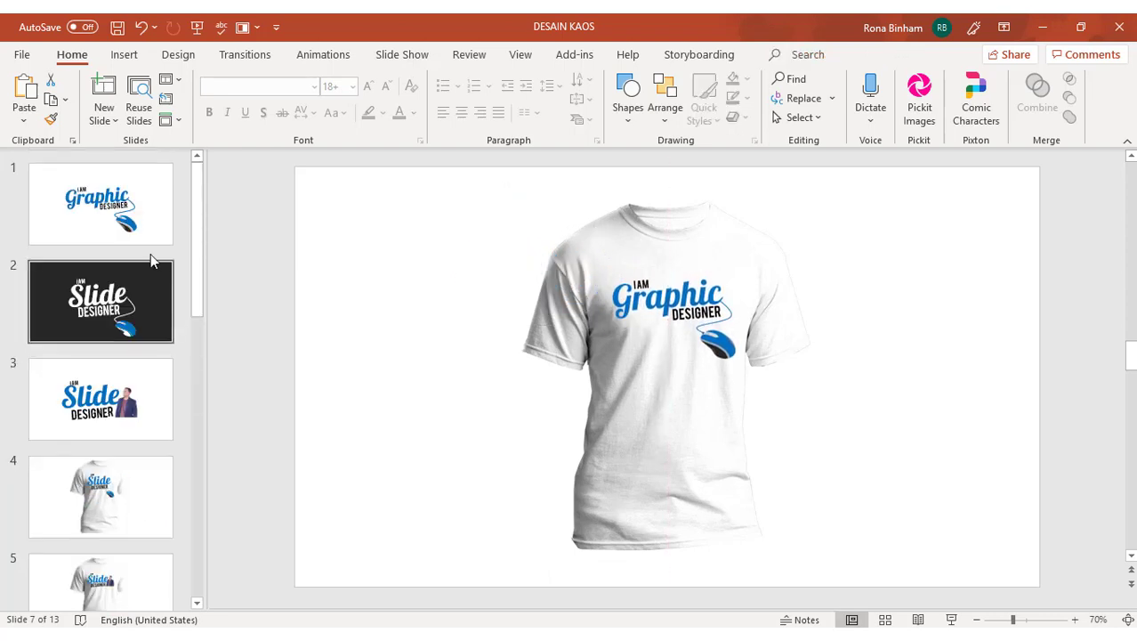
Step: Duplicate slide 1 as a new slide 2
right_click(134, 203)
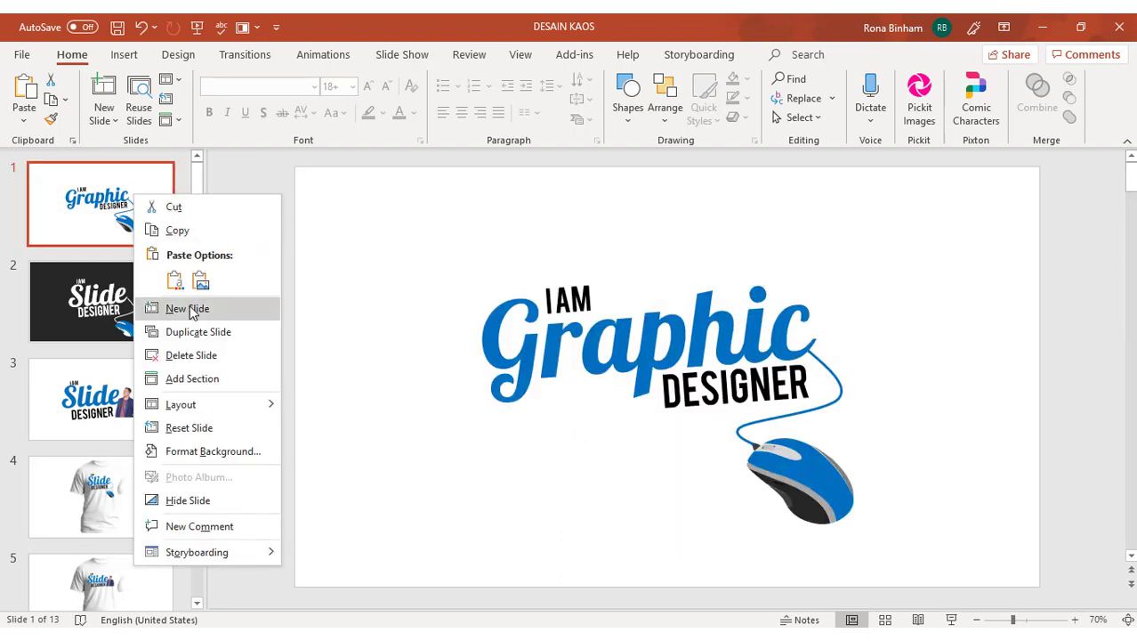
left_click(199, 333)
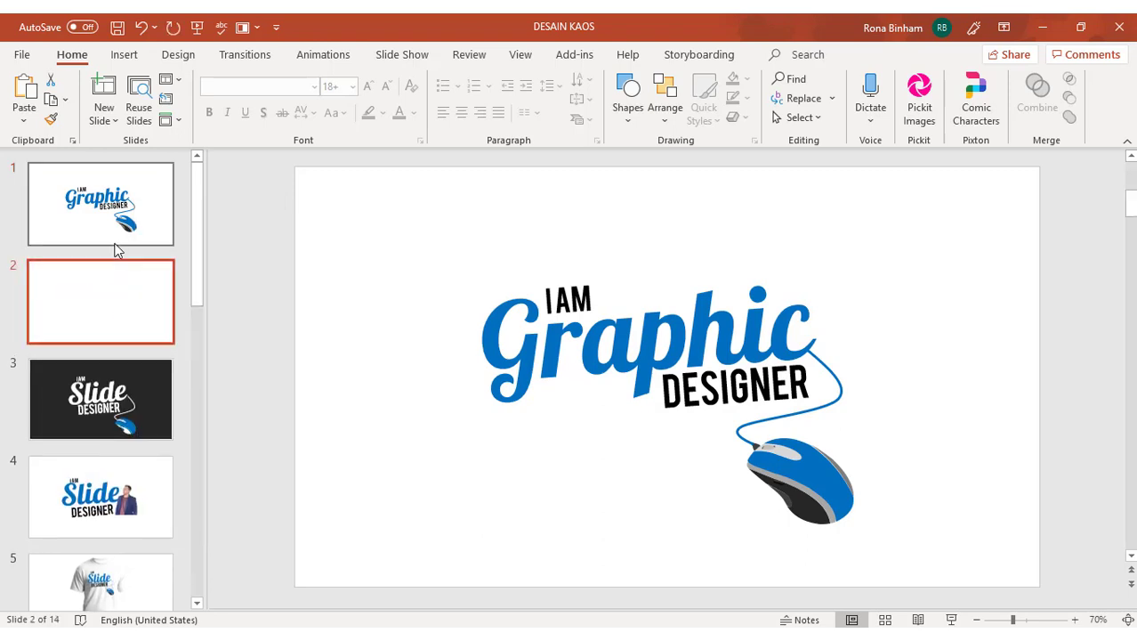
left_click(568, 300)
left_click(164, 324)
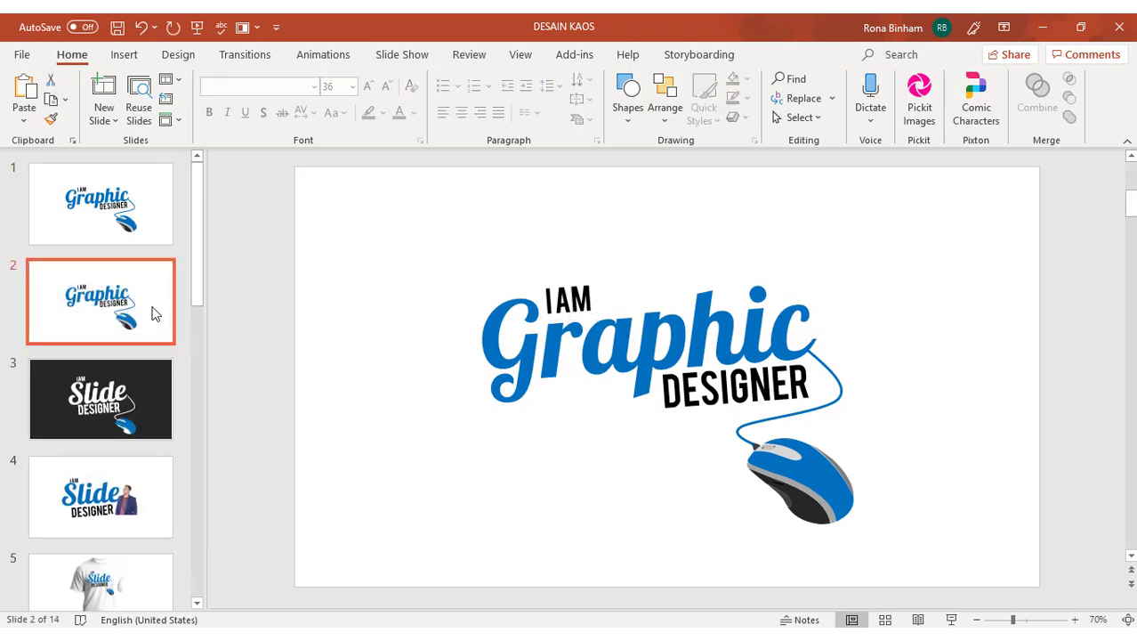
Step: Give slide 2 a solid dark grey background fill
left_click(182, 55)
left_click(986, 106)
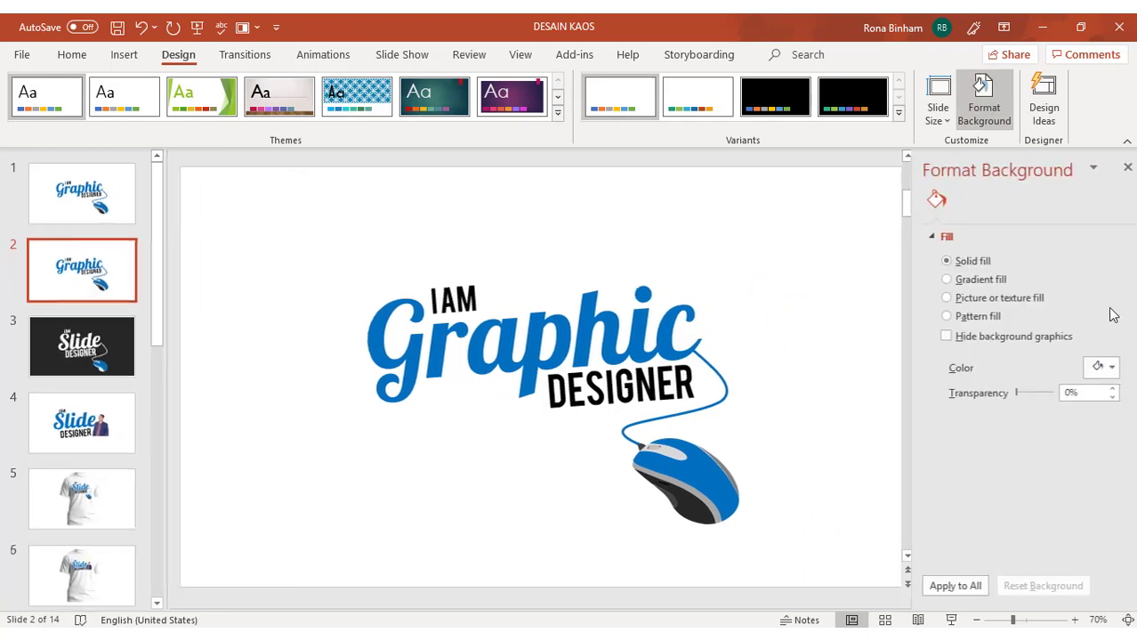
left_click(1102, 367)
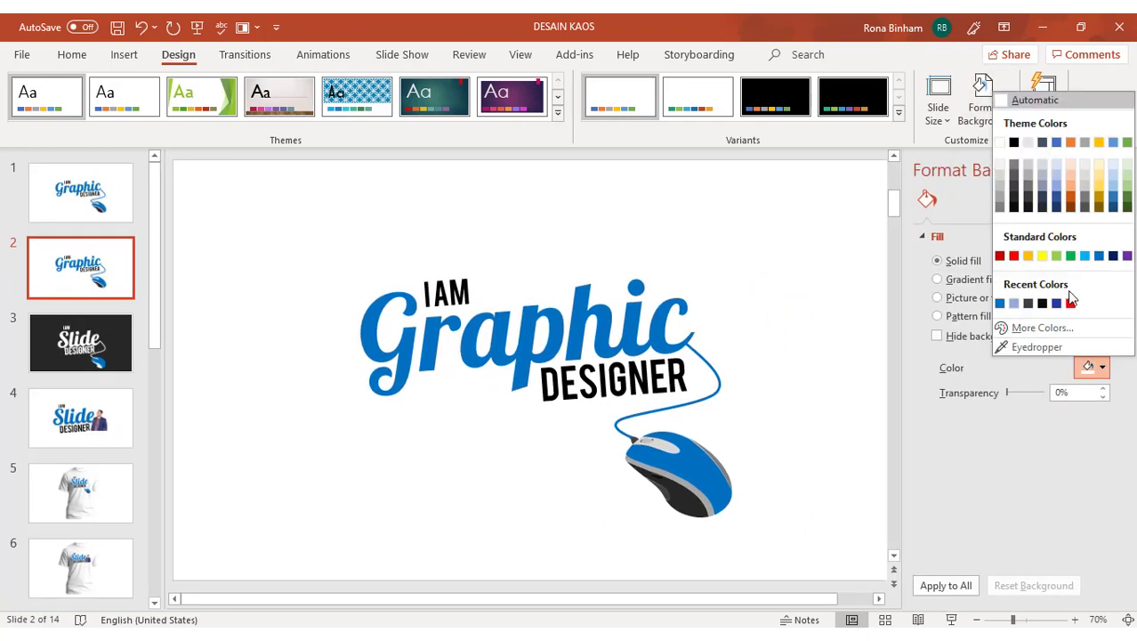
left_click(1015, 199)
left_click(1120, 170)
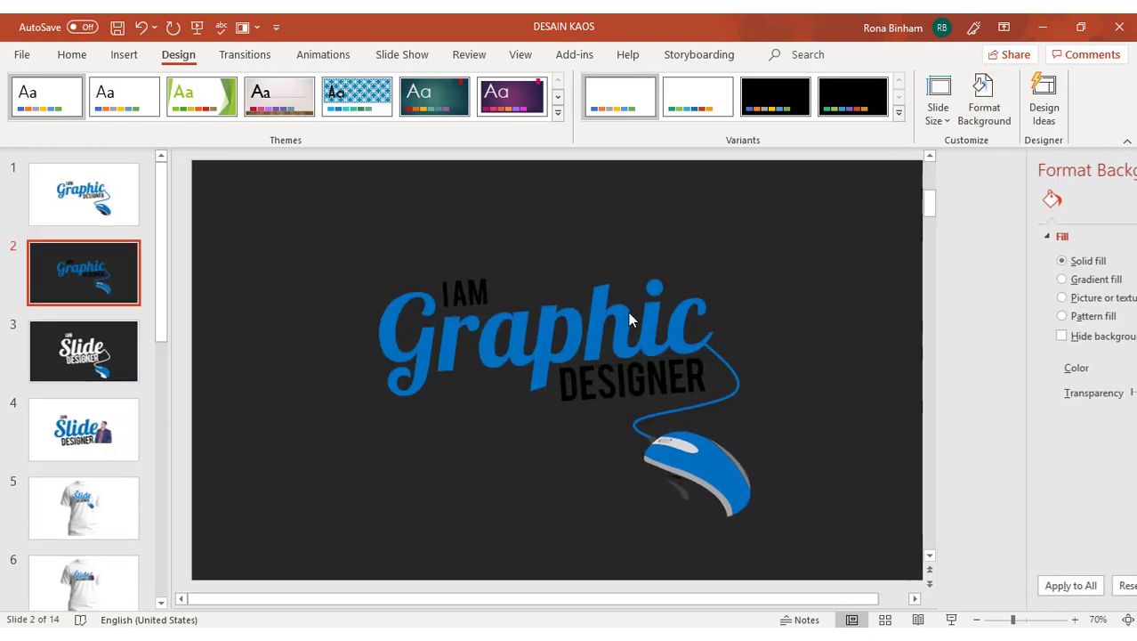
left_click(583, 284)
Step: Make the I AM, Graphic and DESIGNER text white
left_click(537, 329, "shift")
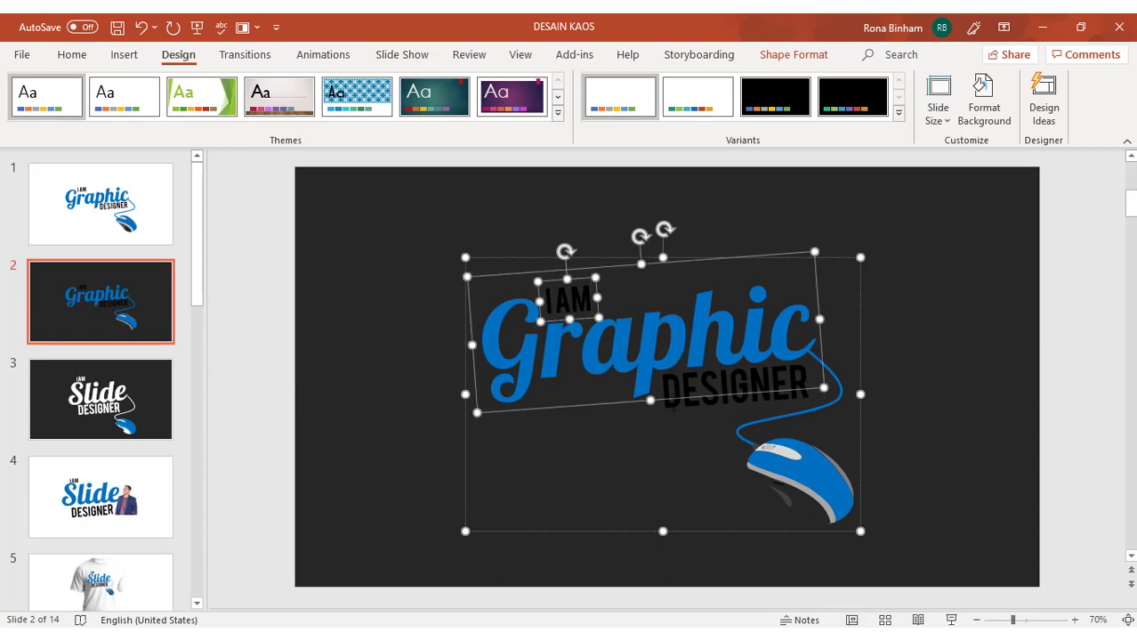
left_click(696, 401, "shift")
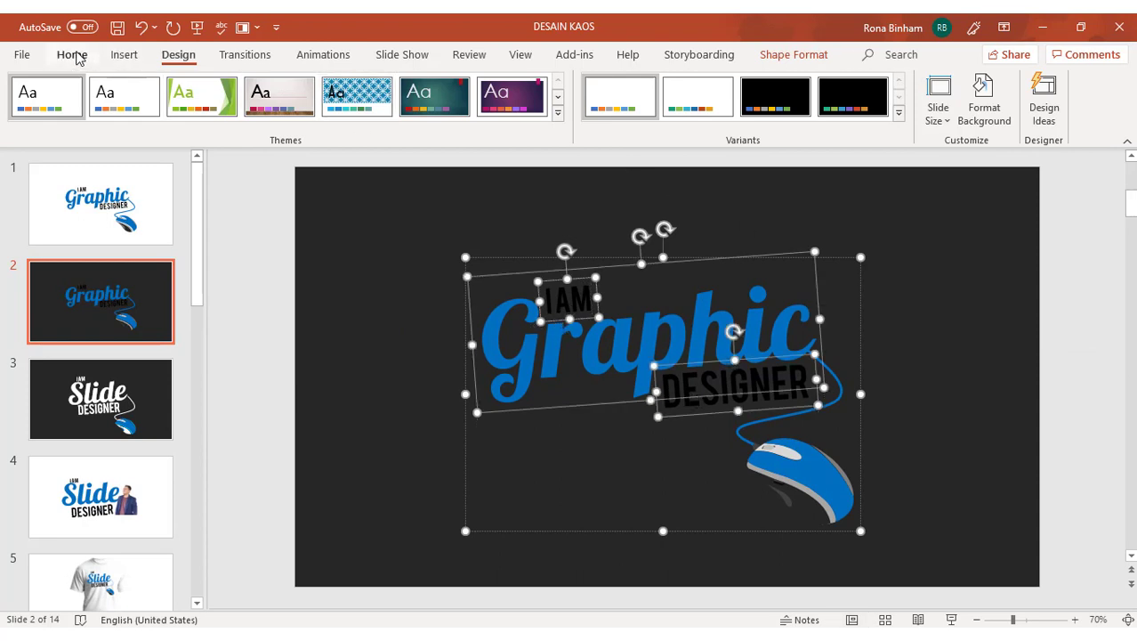
left_click(72, 54)
left_click(399, 114)
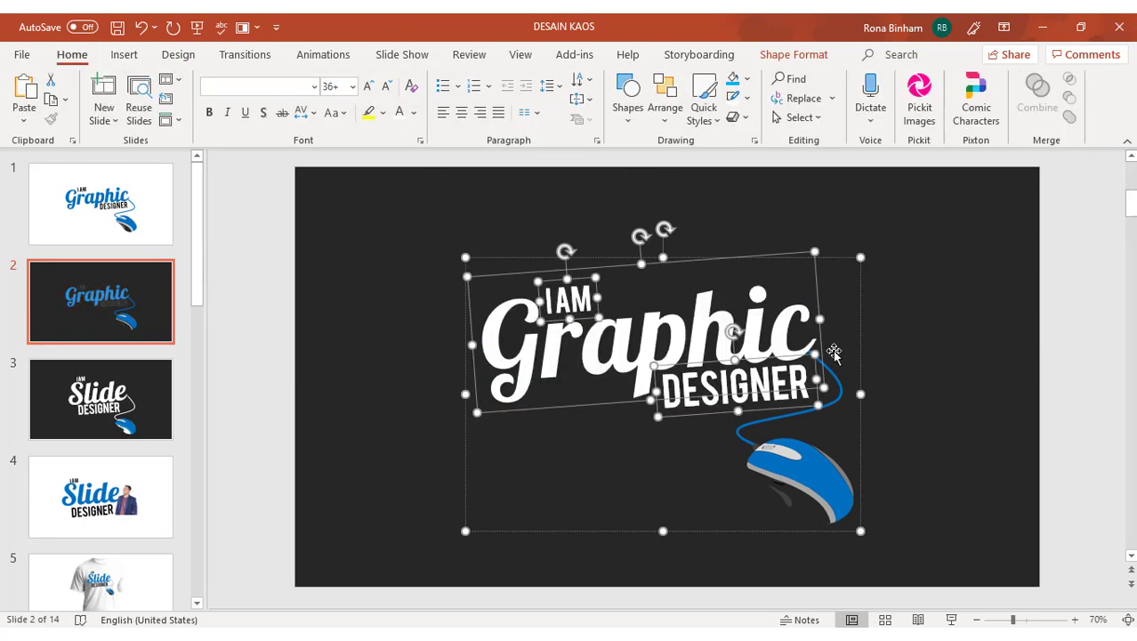
left_click(899, 395)
Step: Set the mouse cord's outline colour to white
left_click(837, 379)
left_click(838, 378)
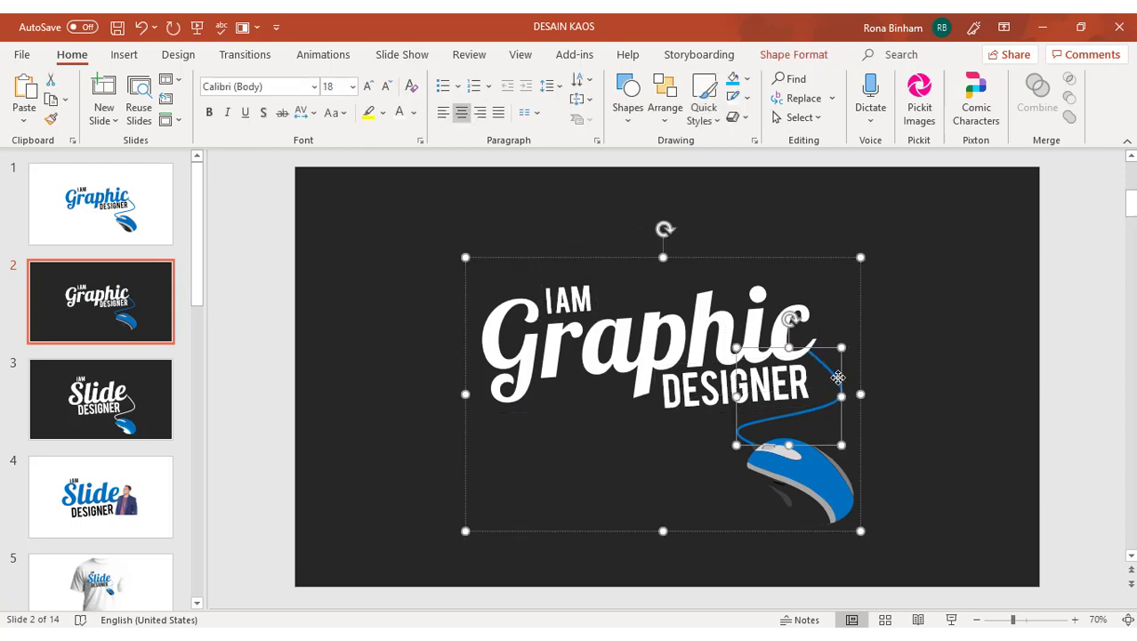
left_click(793, 55)
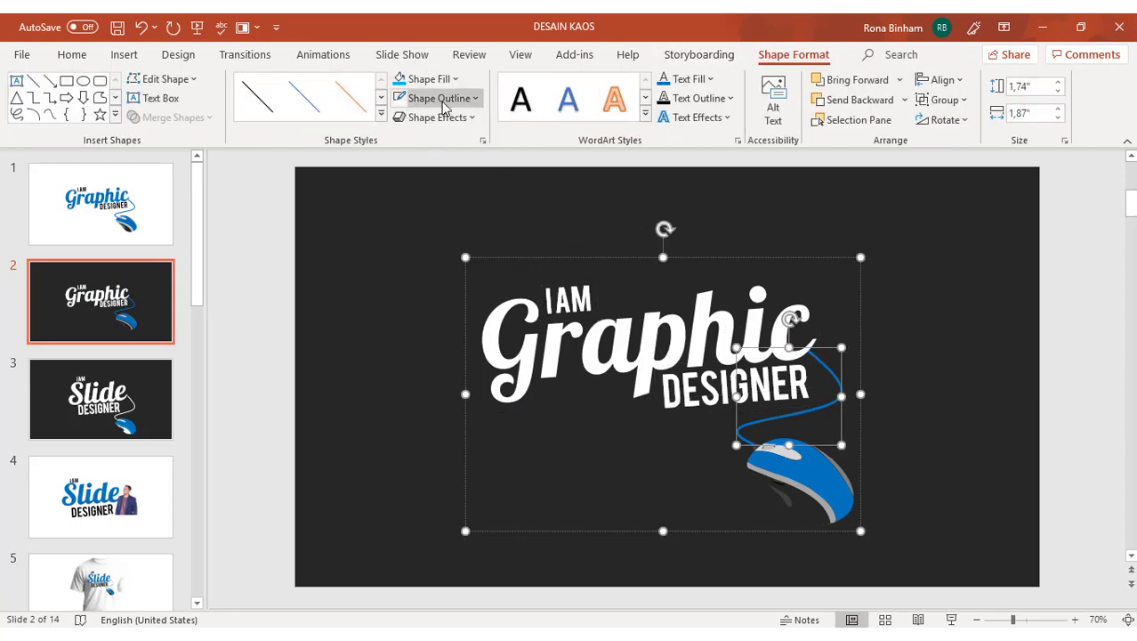
left_click(459, 99)
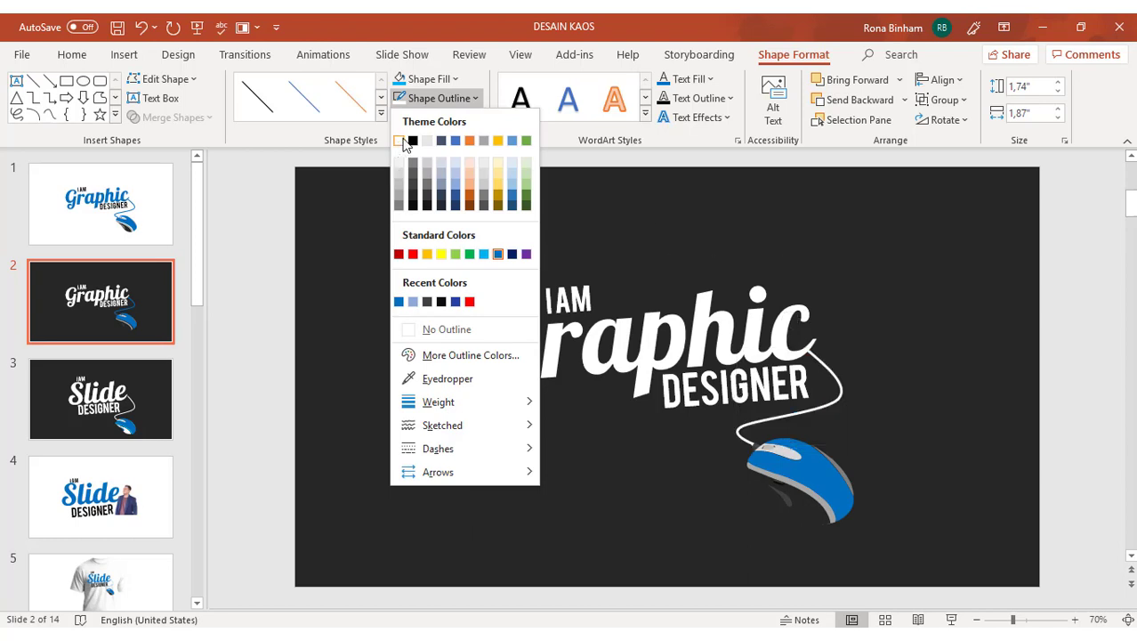
left_click(405, 141)
Step: Remove the fill from one mouse part and fill another part with blue
left_click(803, 509)
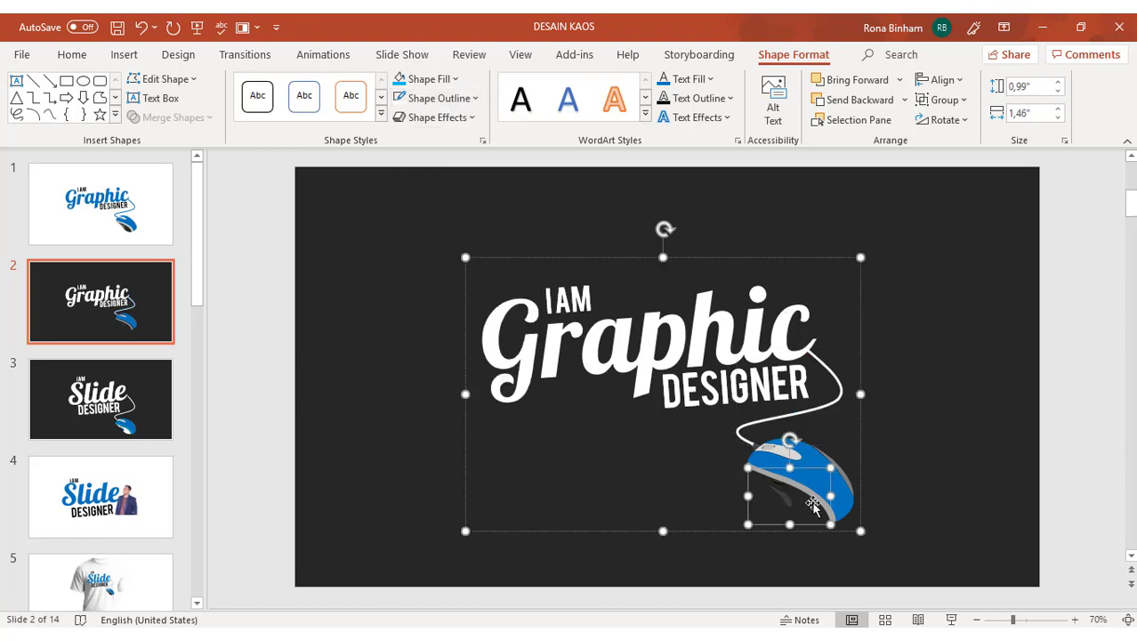
left_click(434, 79)
left_click(427, 307)
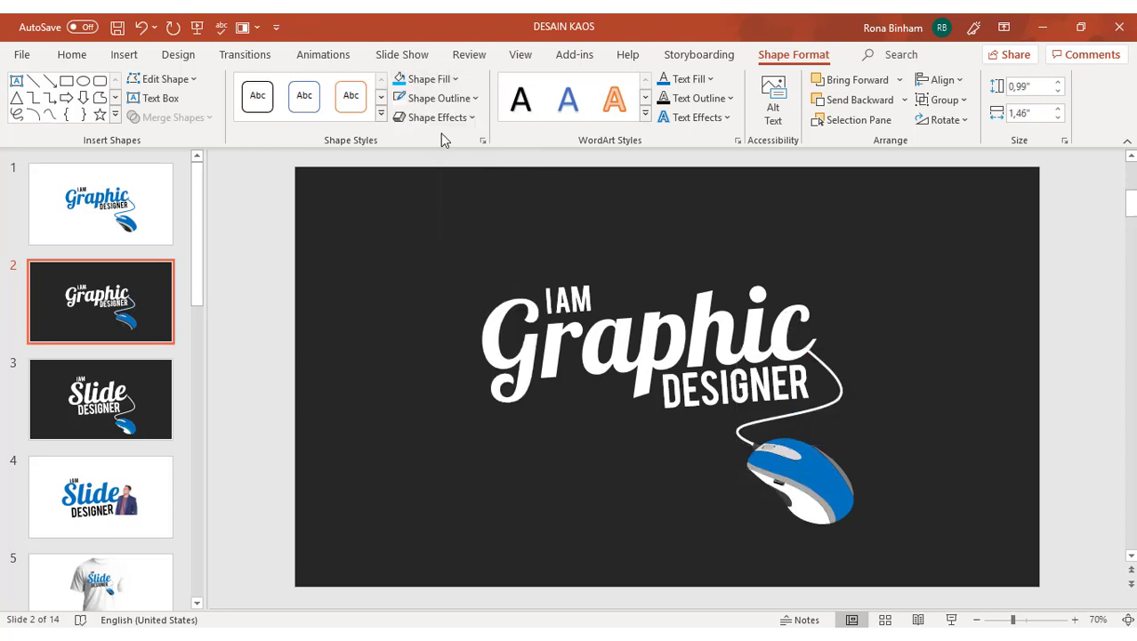
left_click(848, 481)
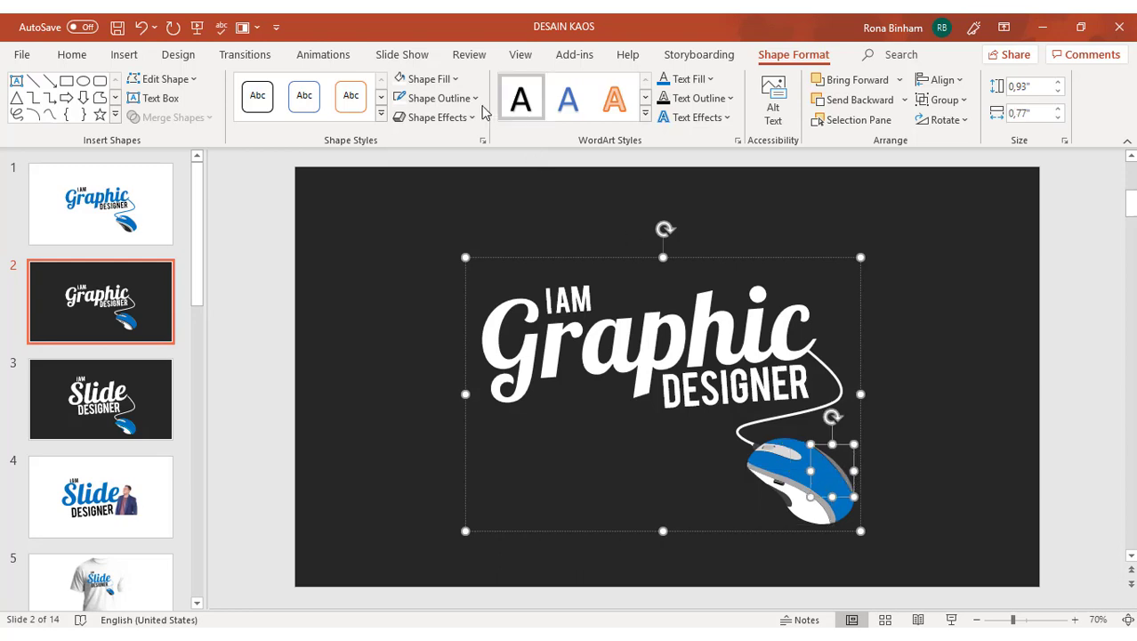
left_click(427, 78)
left_click(497, 234)
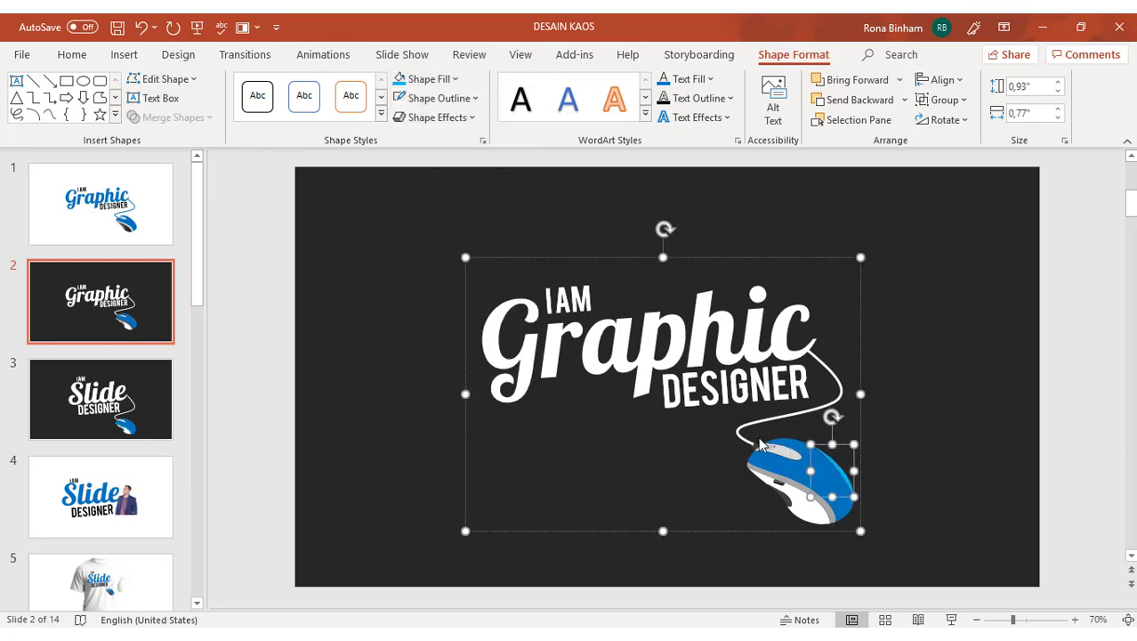
left_click(758, 470)
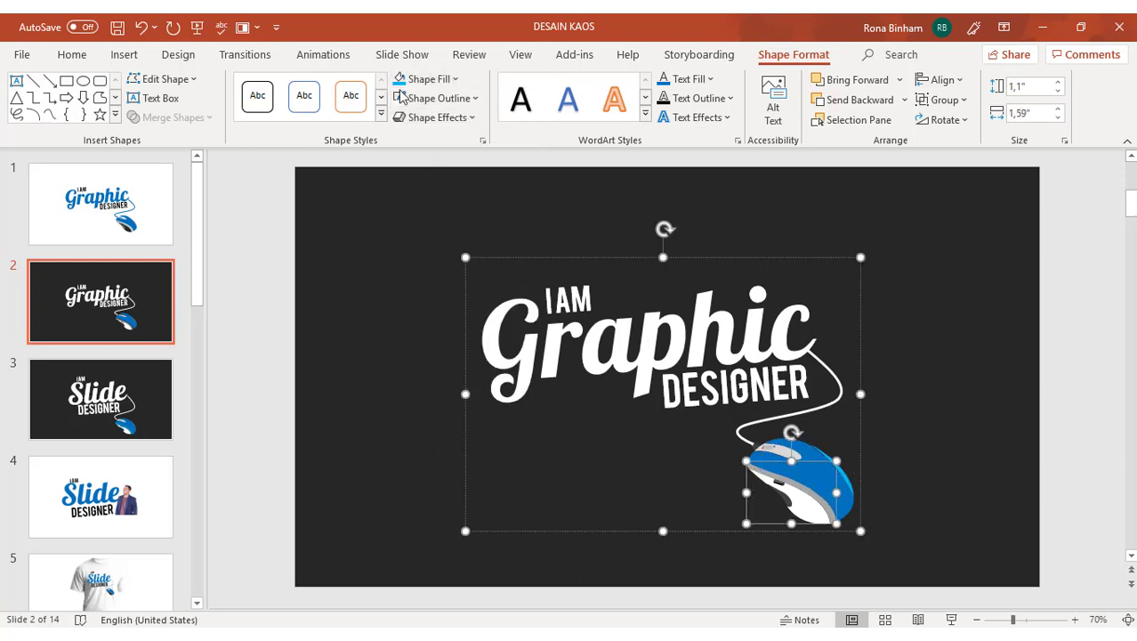
left_click(924, 305)
Step: Copy the whole white logo group
double_click(663, 259)
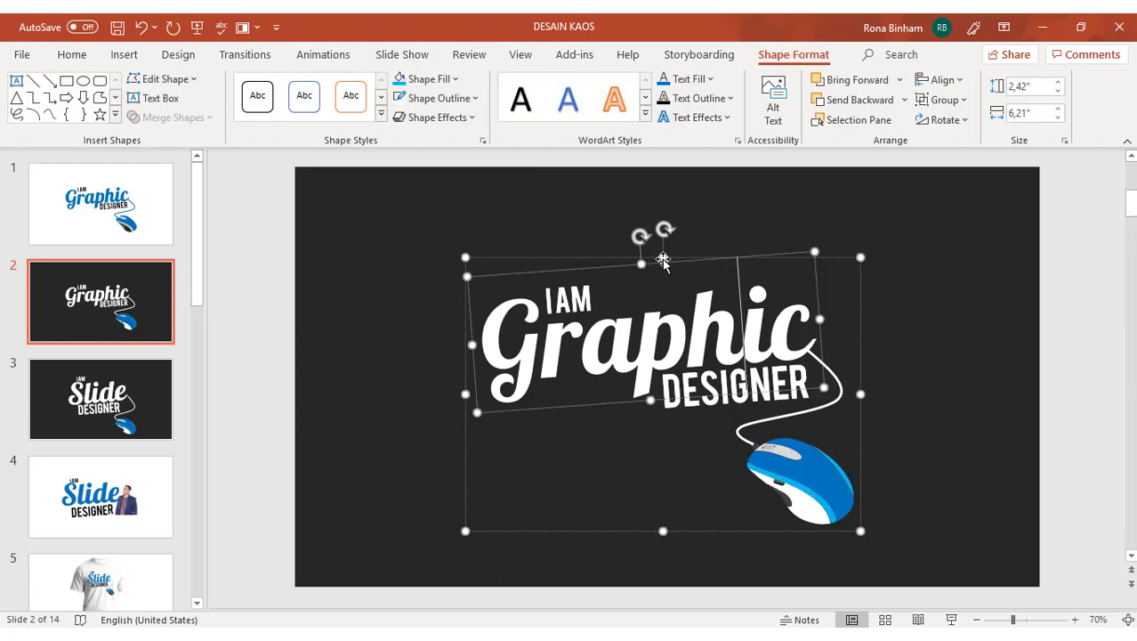
left_click(604, 255)
right_click(607, 255)
left_click(652, 292)
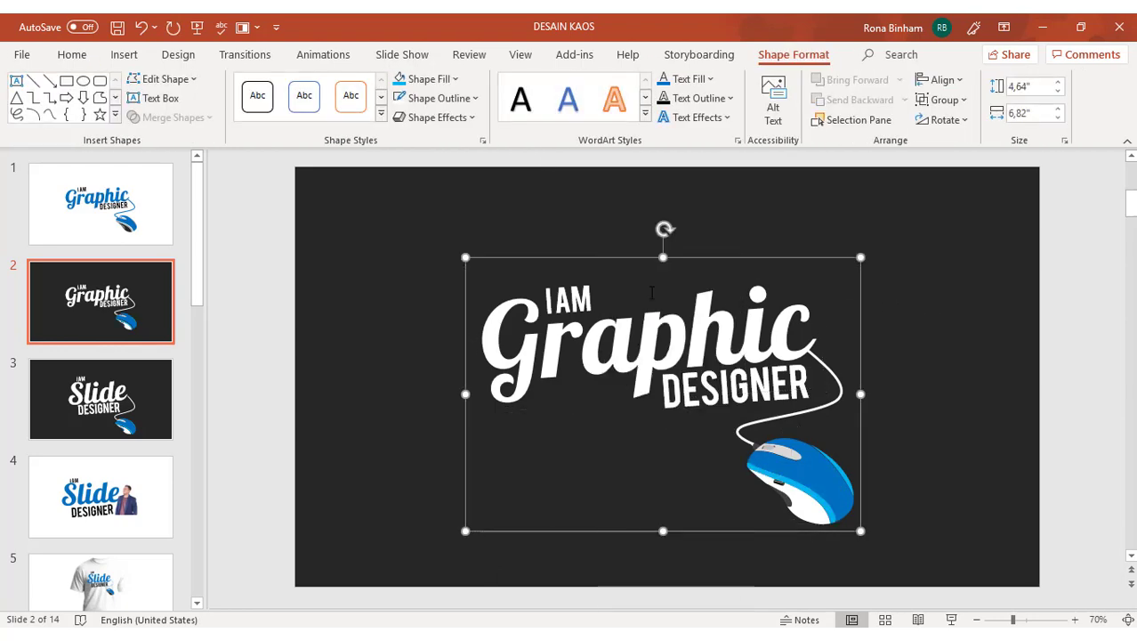
scroll(127, 433, "down", 3)
scroll(119, 462, "down", 2)
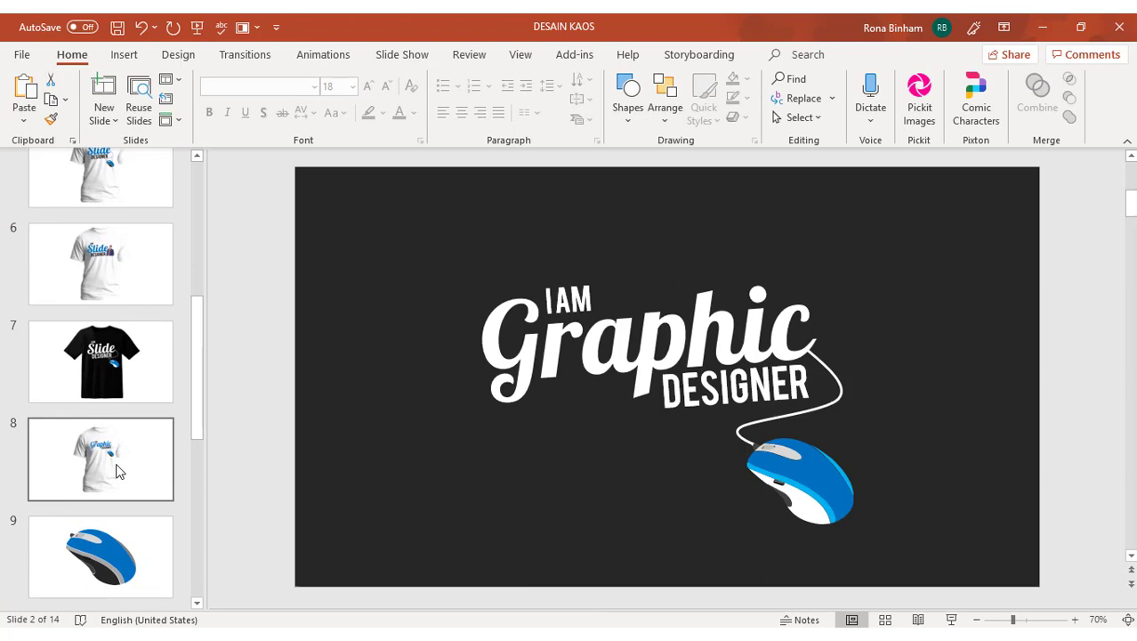
Step: Add a new slide after slide 8 and delete its empty placeholders
left_click(163, 448)
key("ctrl+m")
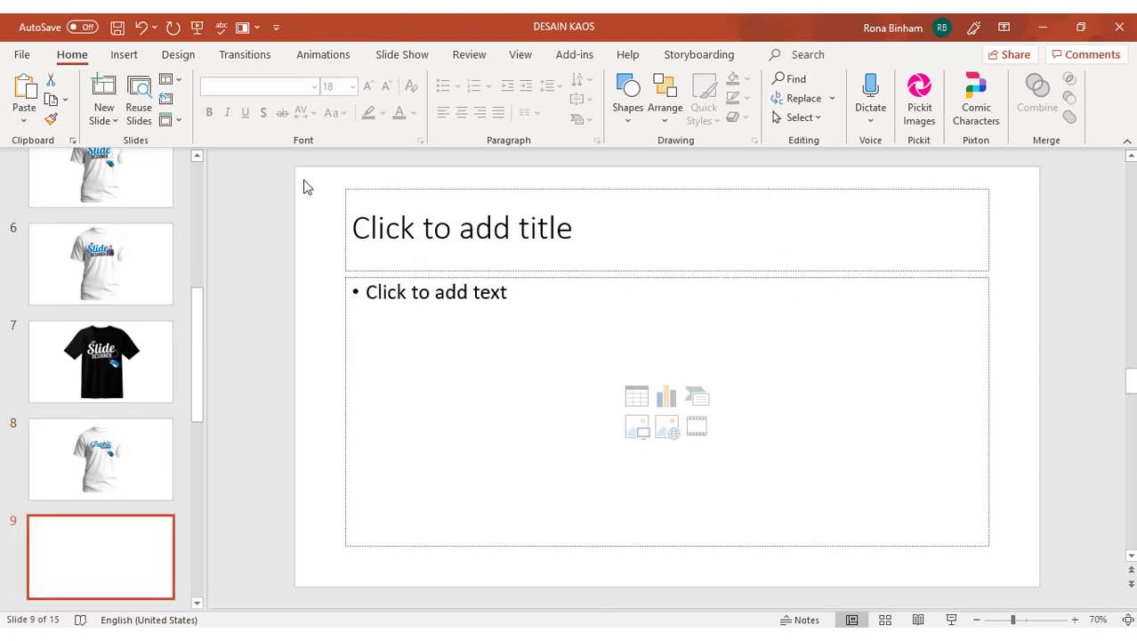
left_click_drag(303, 186, 1100, 383)
key("Delete")
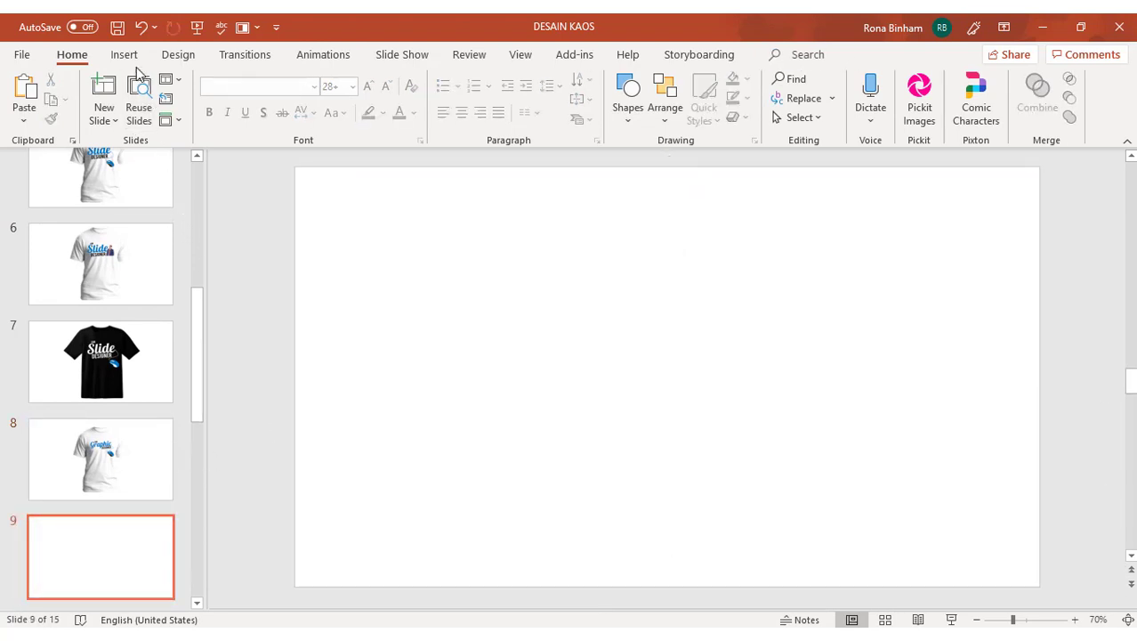
Step: Insert the black T-shirt picture blank-1886001 onto slide 9
left_click(129, 55)
left_click(158, 100)
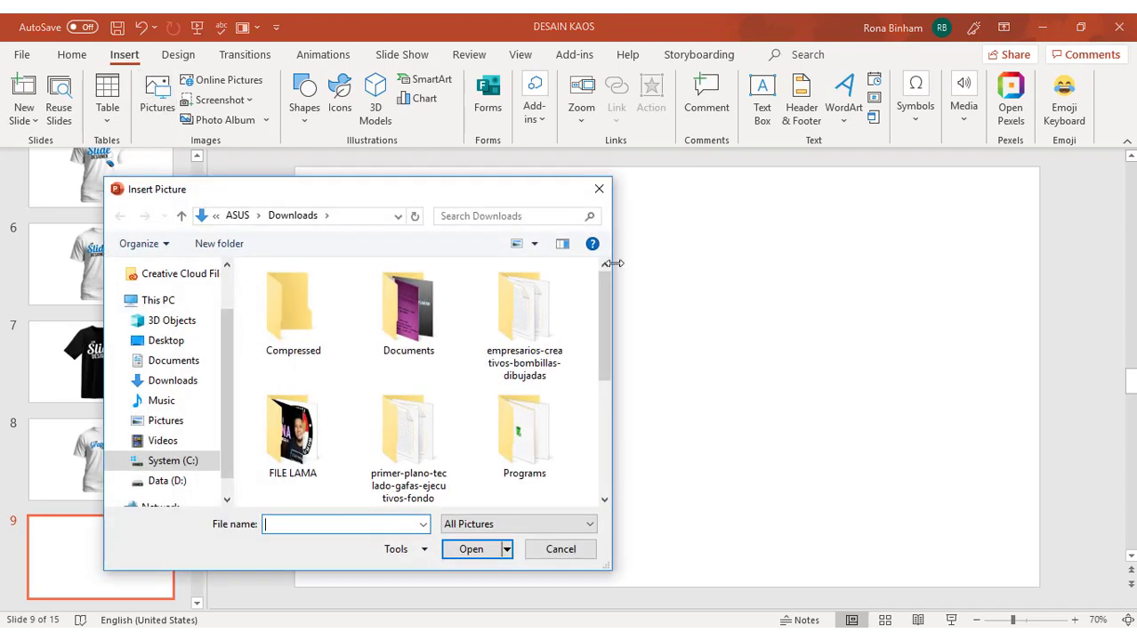
left_click_drag(605, 339, 606, 431)
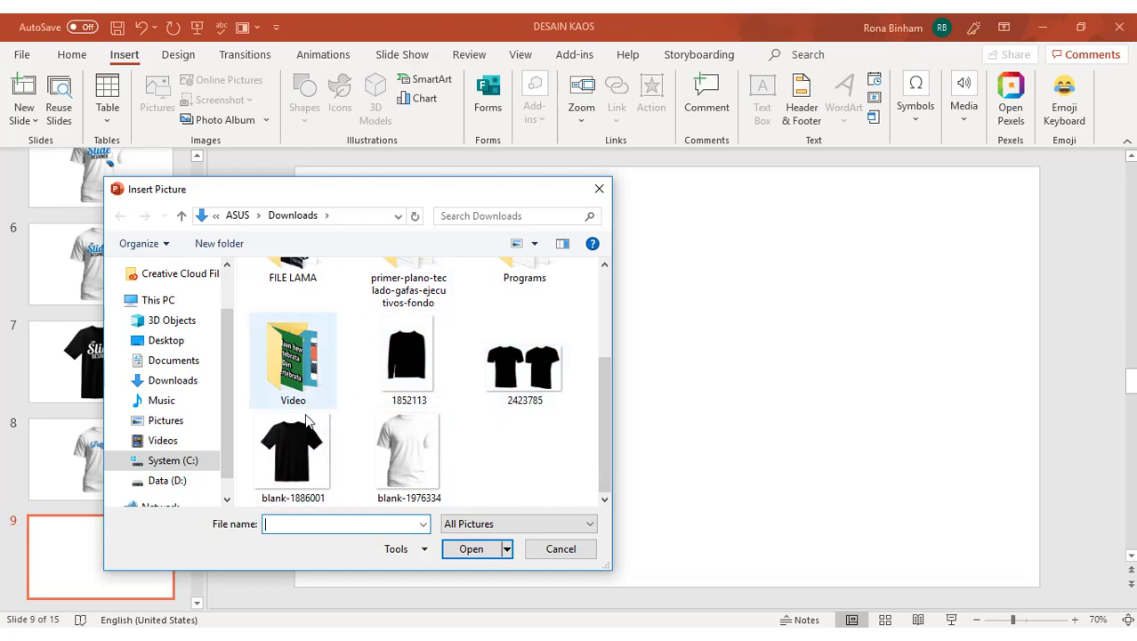
left_click(285, 449)
left_click(468, 548)
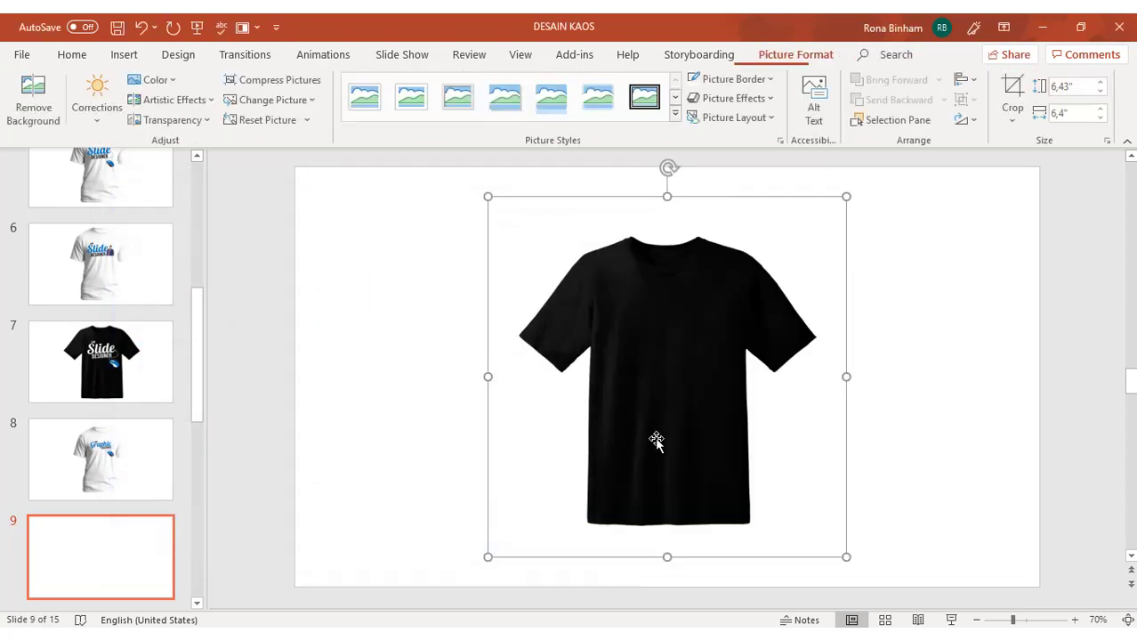
Step: Enlarge the black T-shirt picture from its top-right and bottom-left corners
left_click(977, 620)
left_click(978, 619)
left_click_drag(805, 239, 838, 209)
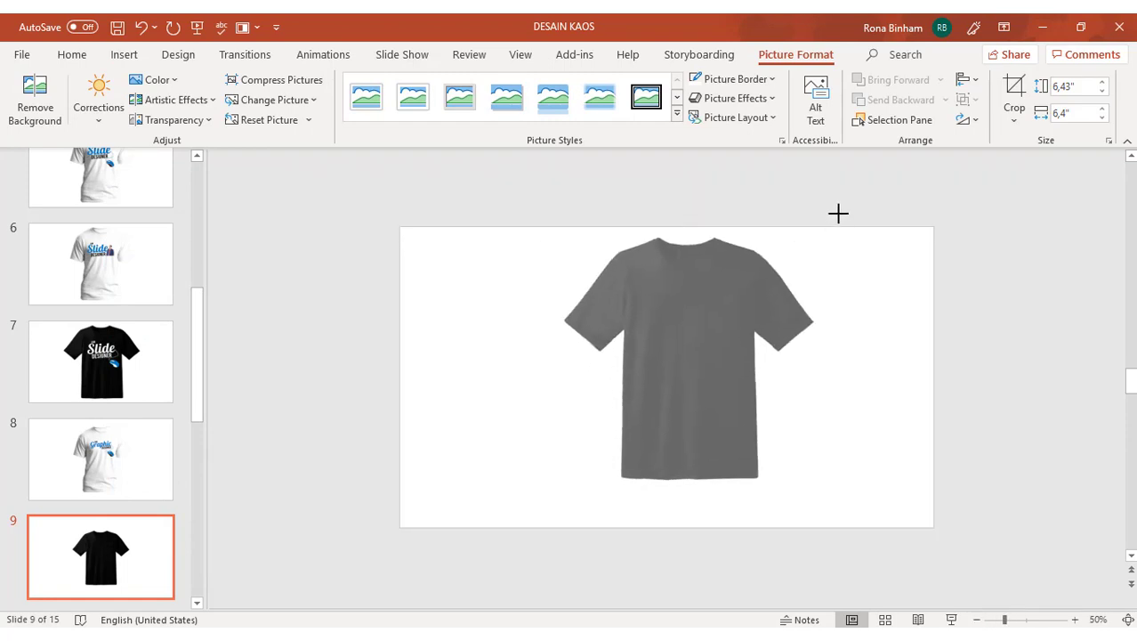
left_click_drag(536, 501, 498, 521)
left_click(340, 307)
Step: Paste the white logo as a picture, shrink it, and place it on the chest
right_click(290, 266)
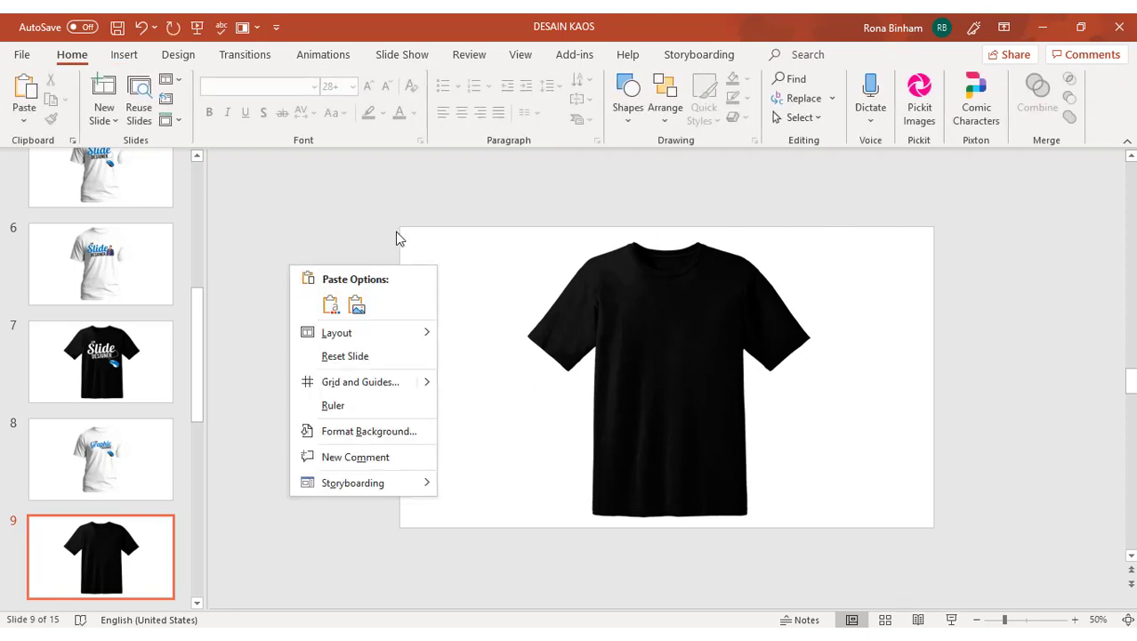
left_click(359, 306)
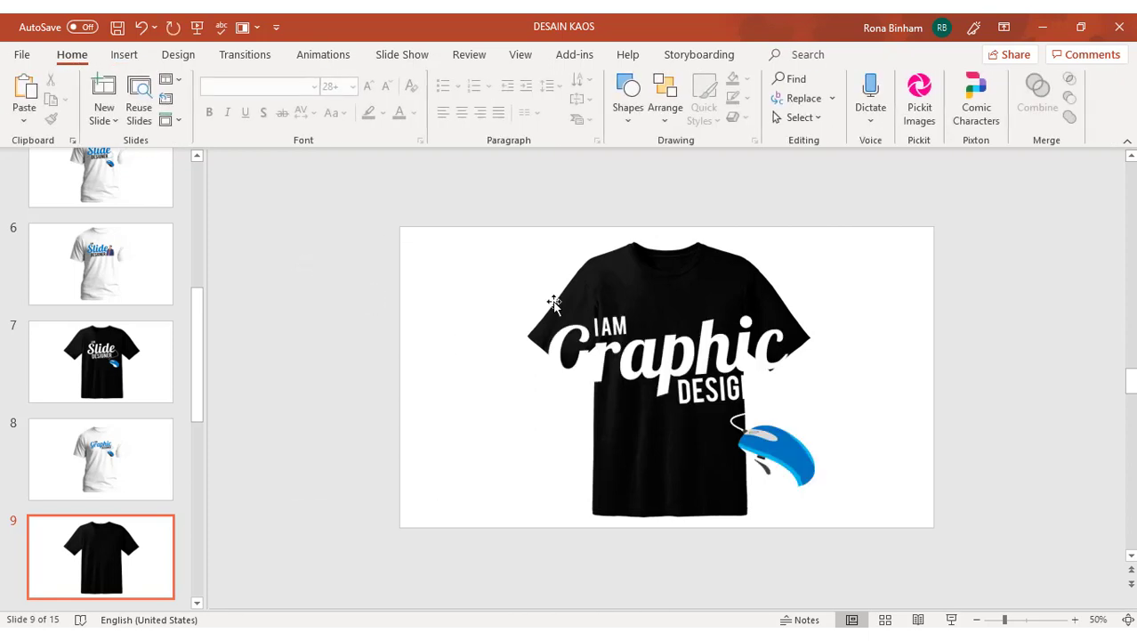
left_click_drag(837, 487, 633, 356)
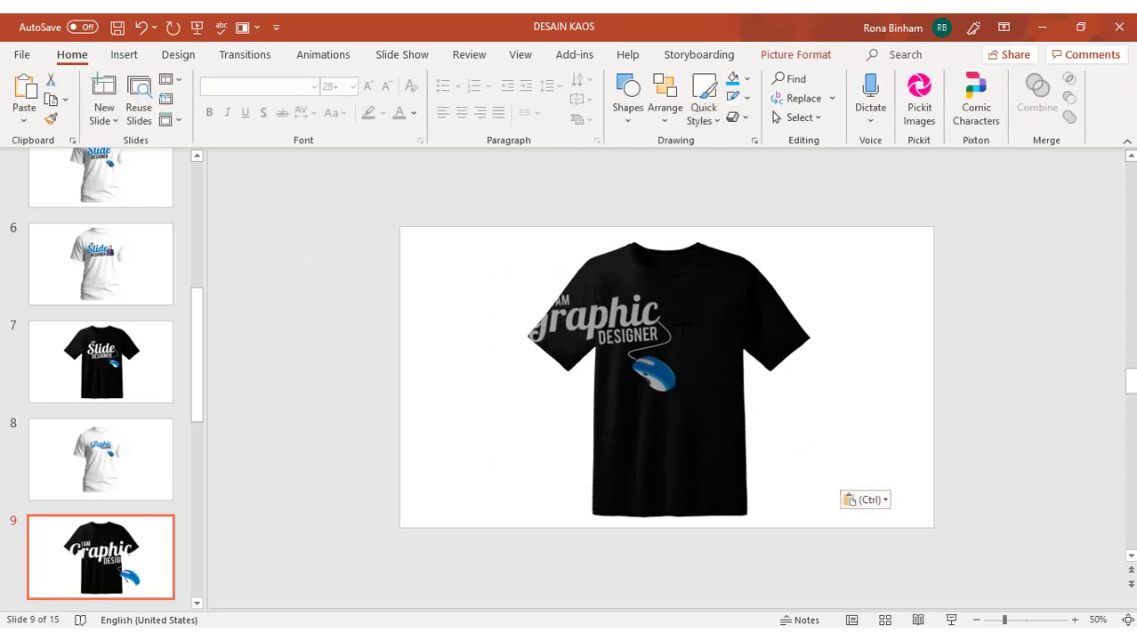
left_click_drag(595, 270, 694, 294)
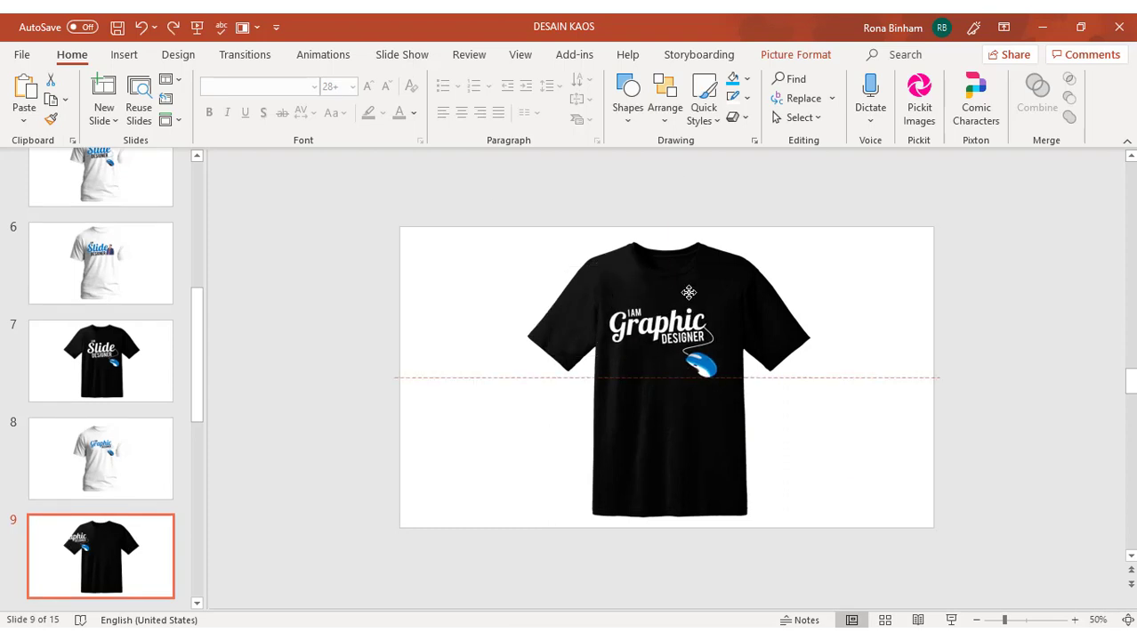
left_click(902, 300)
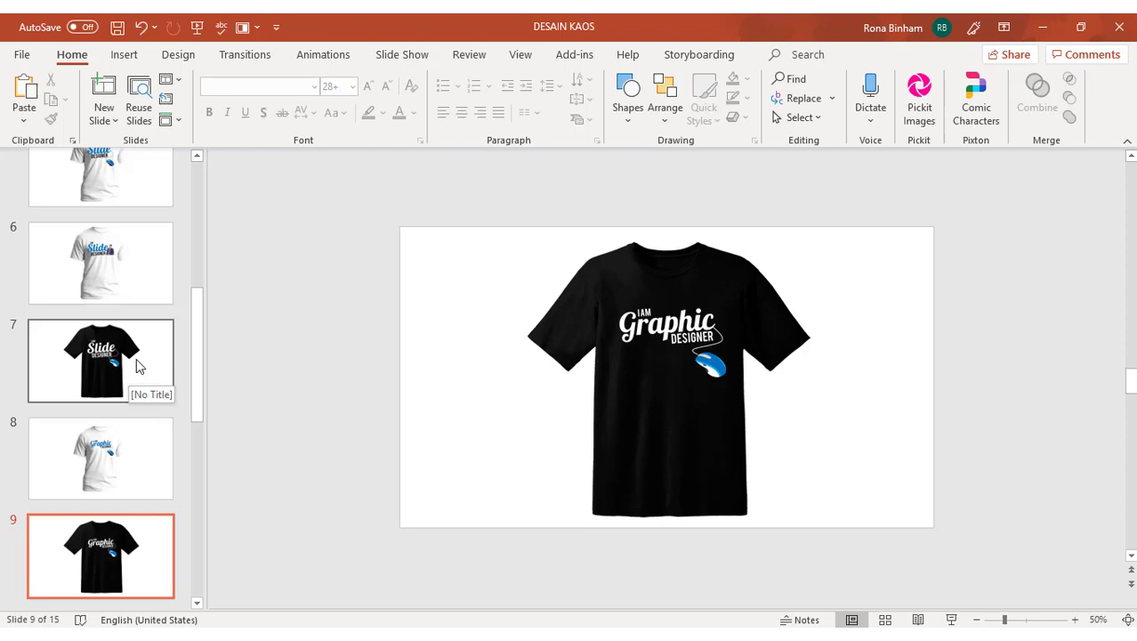
Step: Start the slide show from slide 5 to preview the designs
scroll(138, 363, "up", 1)
scroll(140, 362, "up", 2)
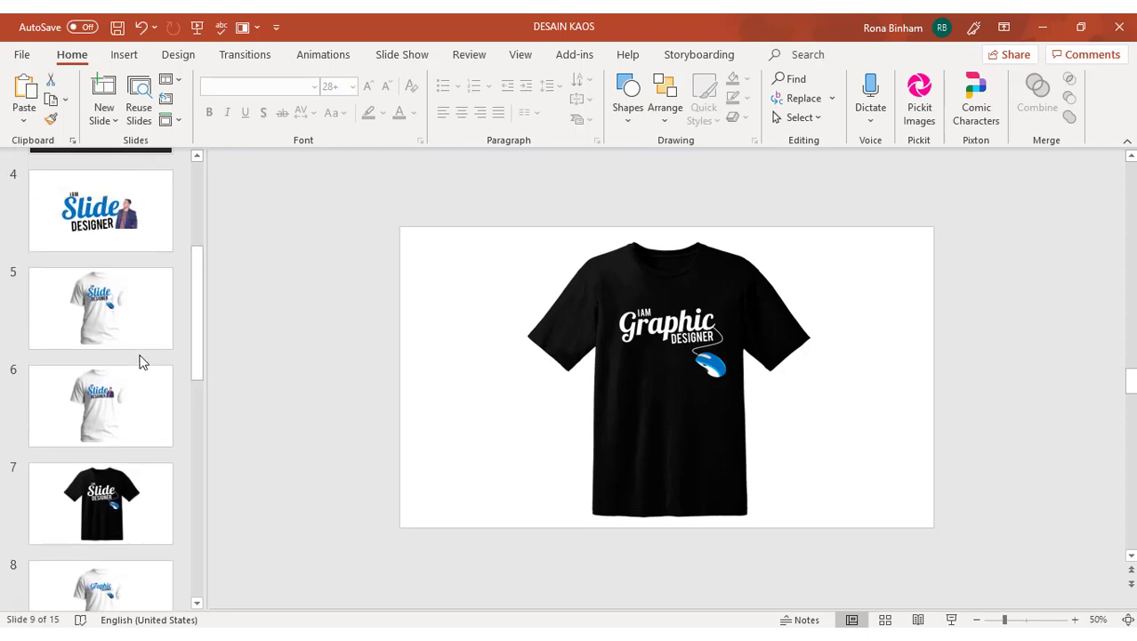
scroll(140, 362, "down", 3)
scroll(136, 342, "up", 2)
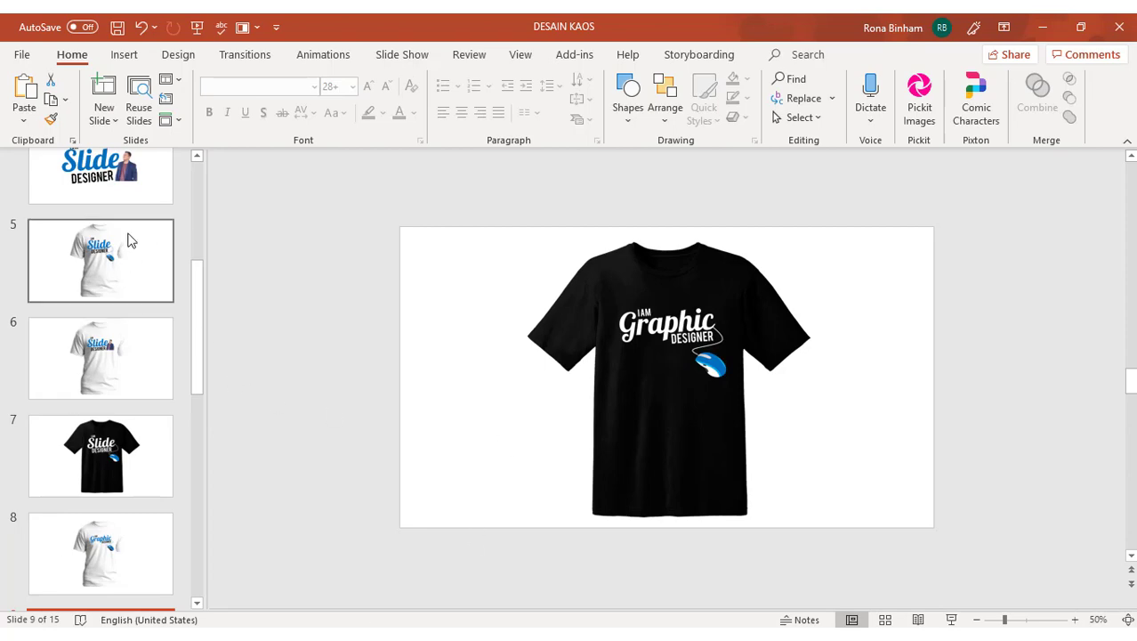
left_click(127, 240)
left_click(951, 620)
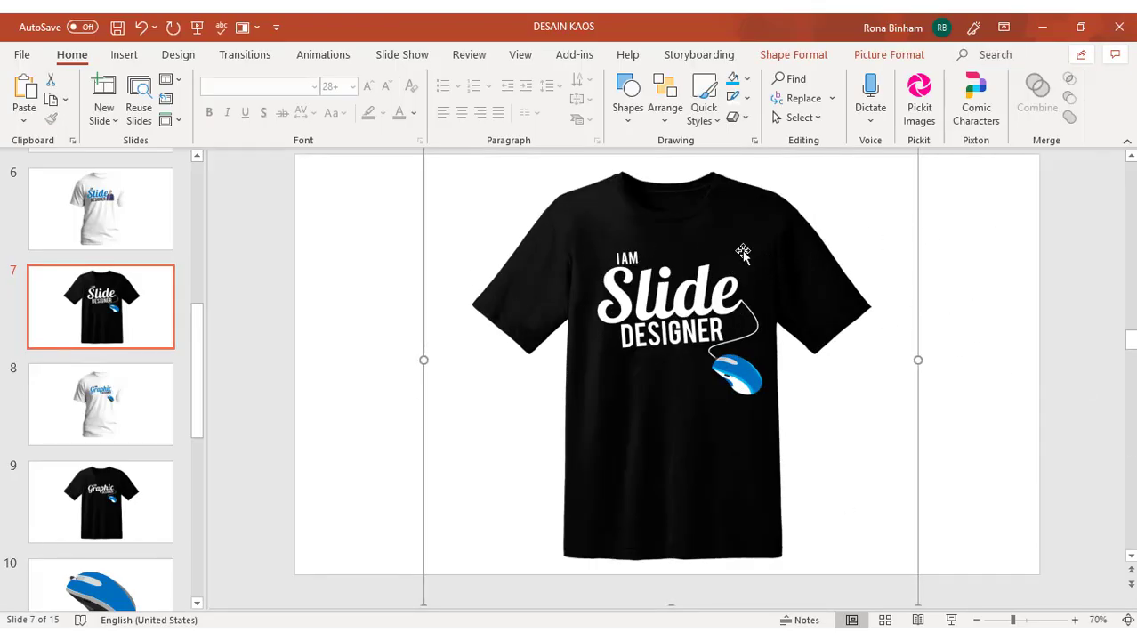
Step: Save the t-shirt picture to Pictures as PNG 'Desain kaos slide designer'
right_click(800, 253)
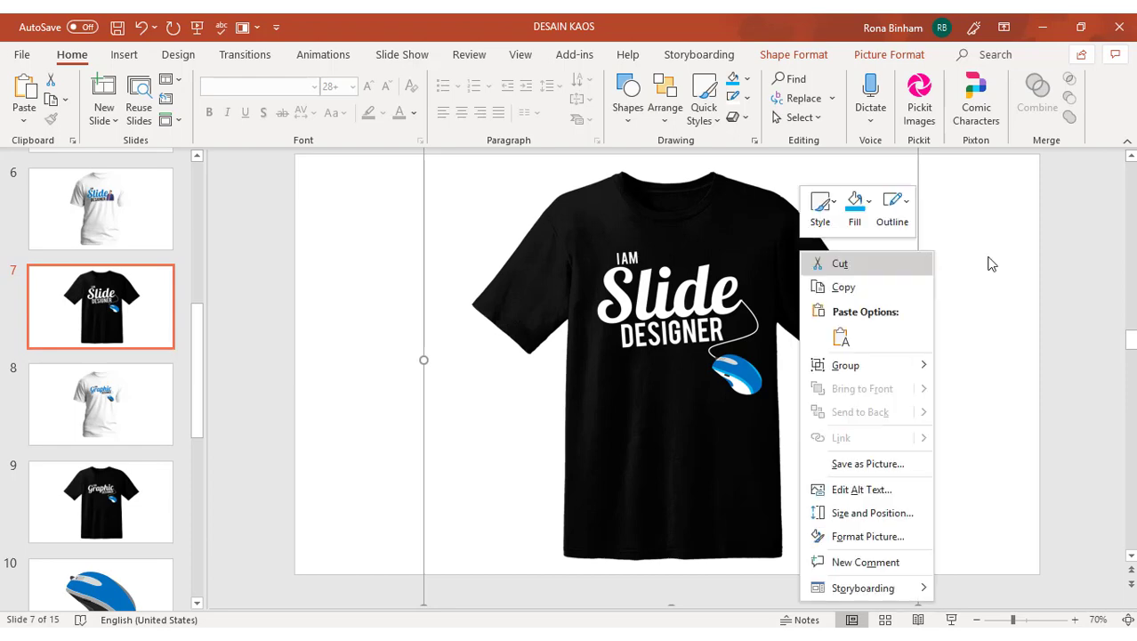
left_click(907, 465)
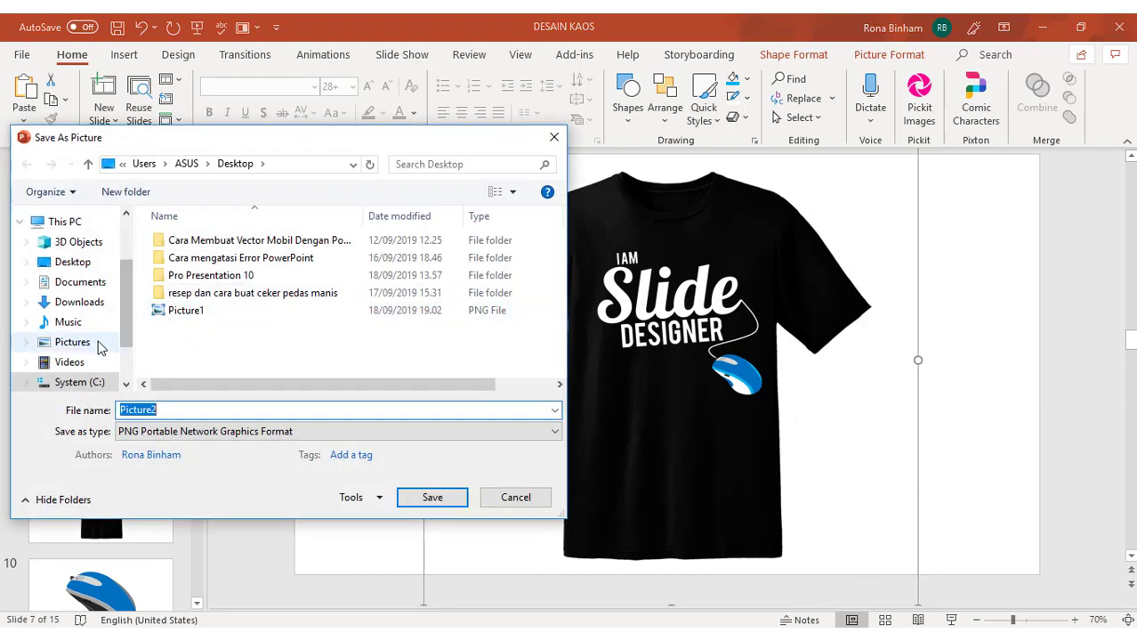
left_click(72, 341)
left_click(197, 409)
double_click(196, 409)
key("BackSpace")
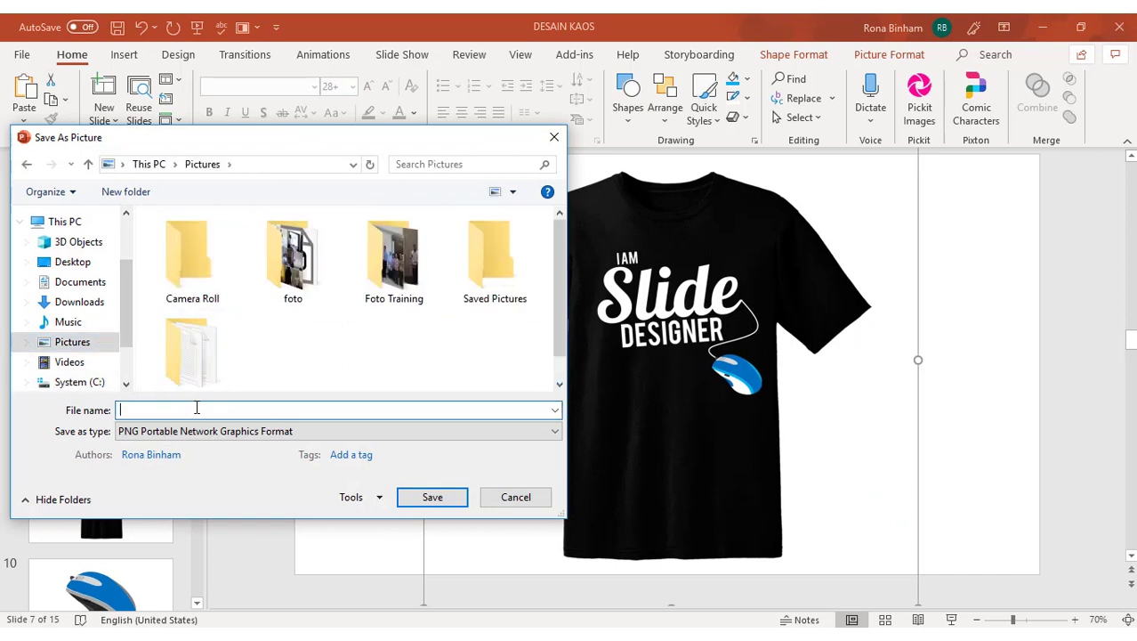
type("Desain kaos slide designer")
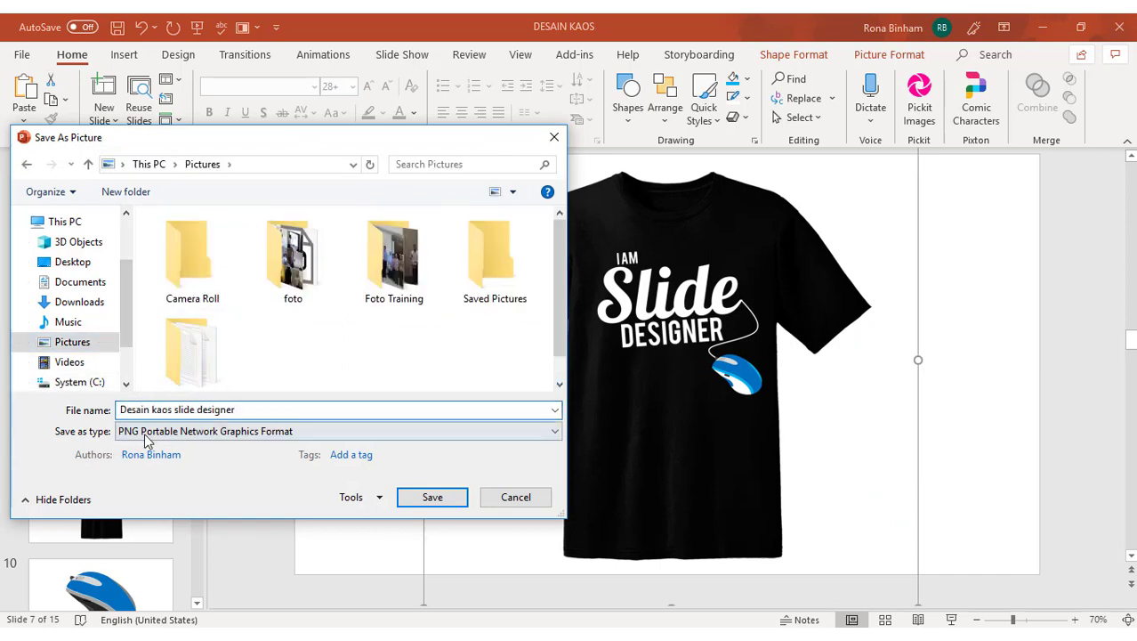
left_click(459, 500)
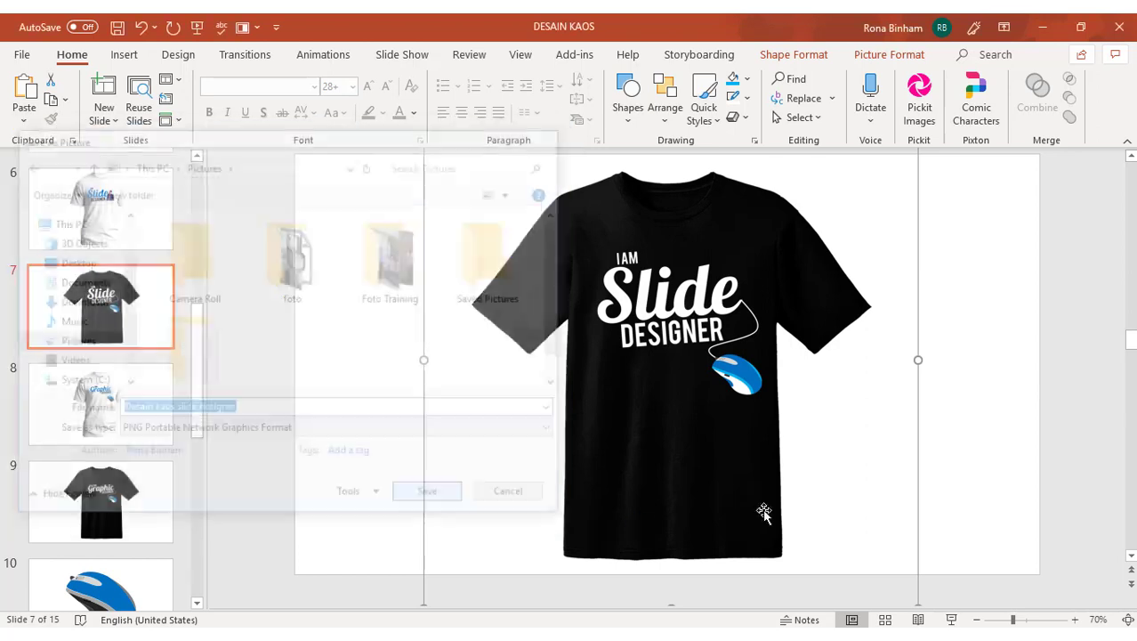
left_click(1049, 350)
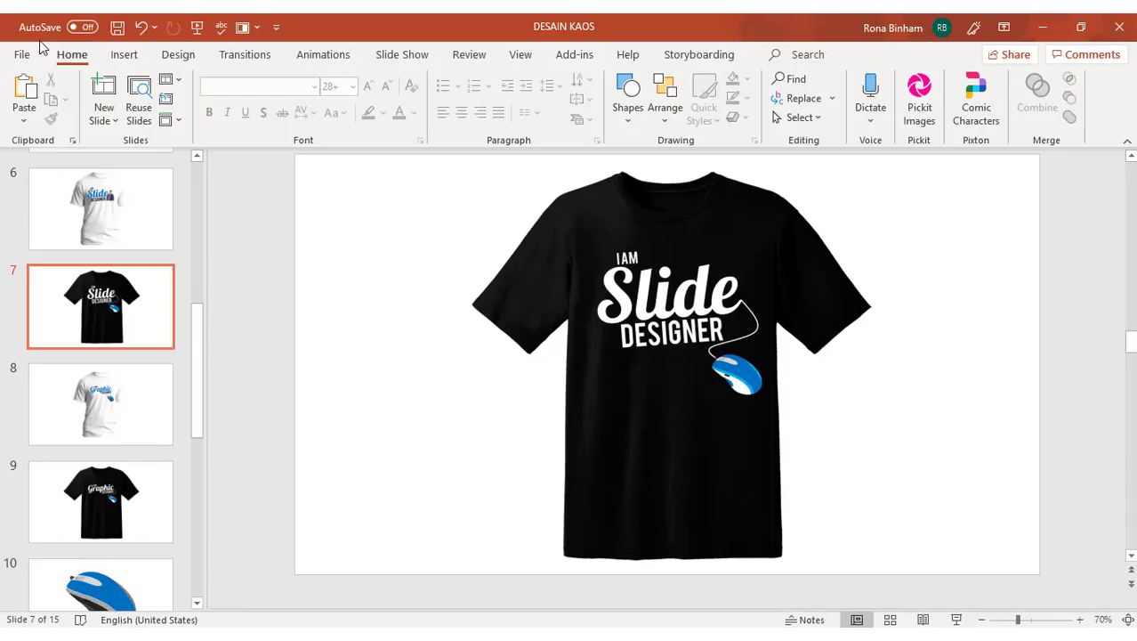
Step: Save a copy of the presentation to Pictures named 'Desain kaos slide designer 1'
left_click(29, 53)
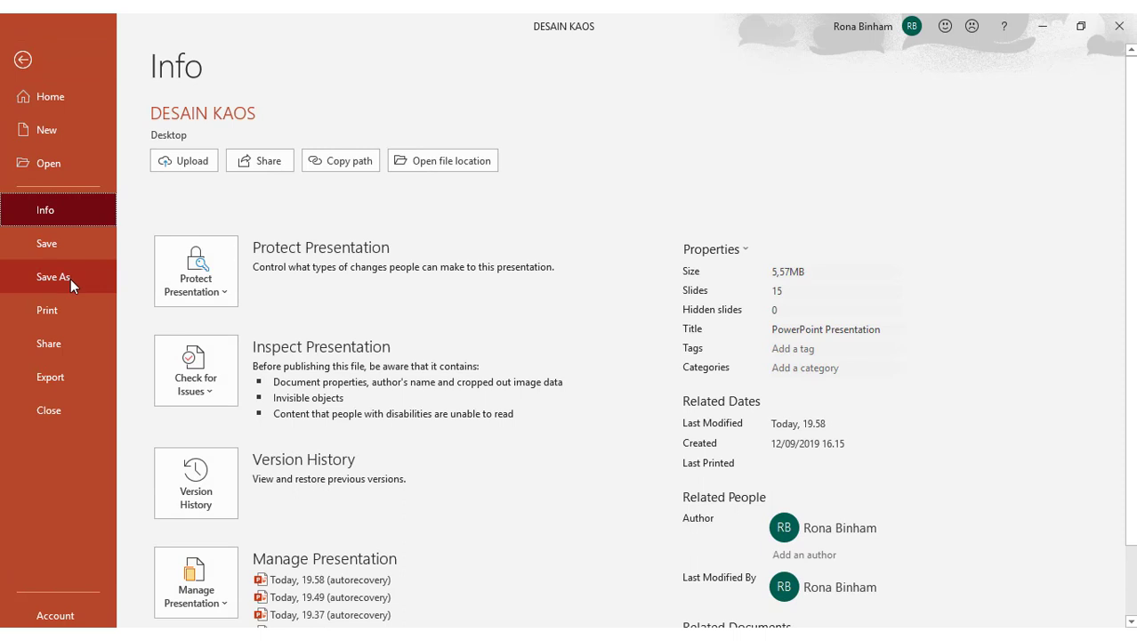
left_click(70, 278)
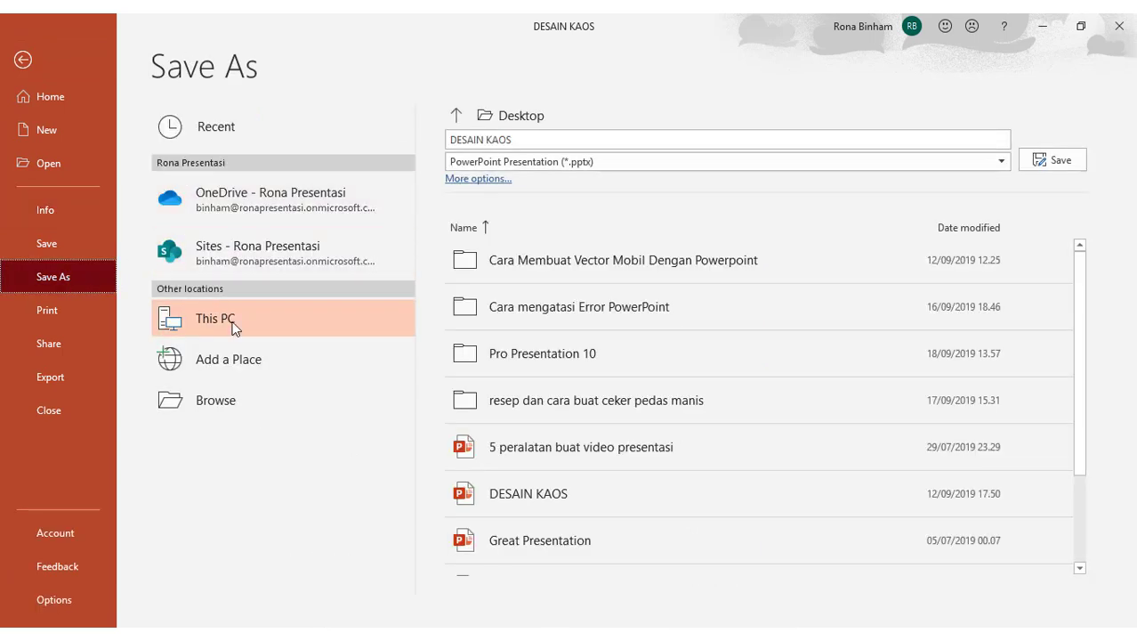
left_click(296, 409)
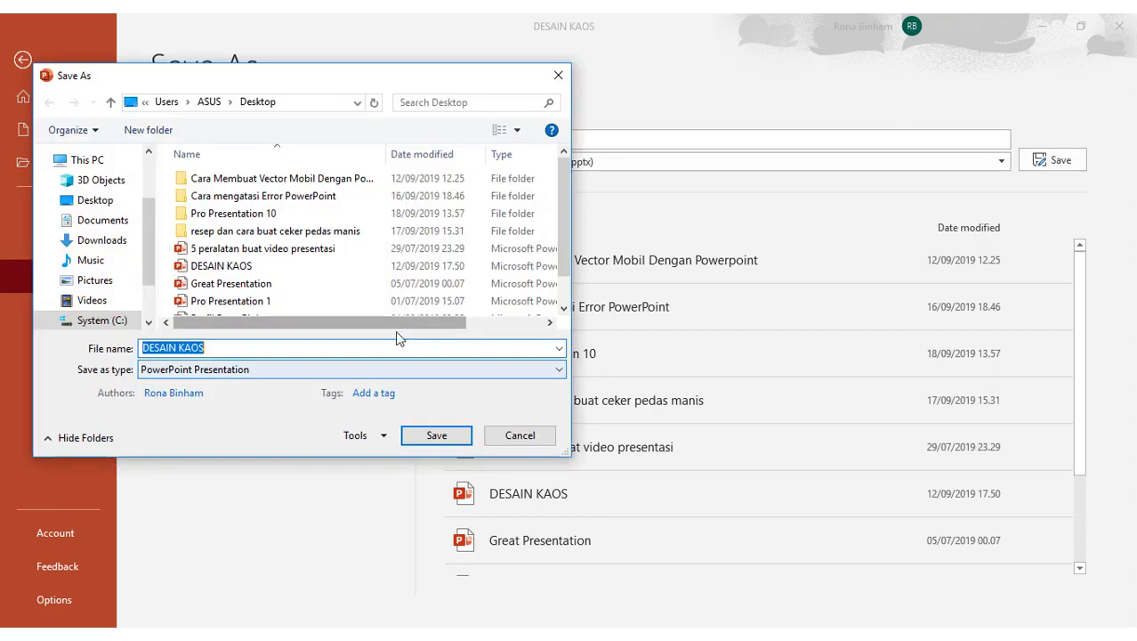
key("BackSpace")
left_click(94, 280)
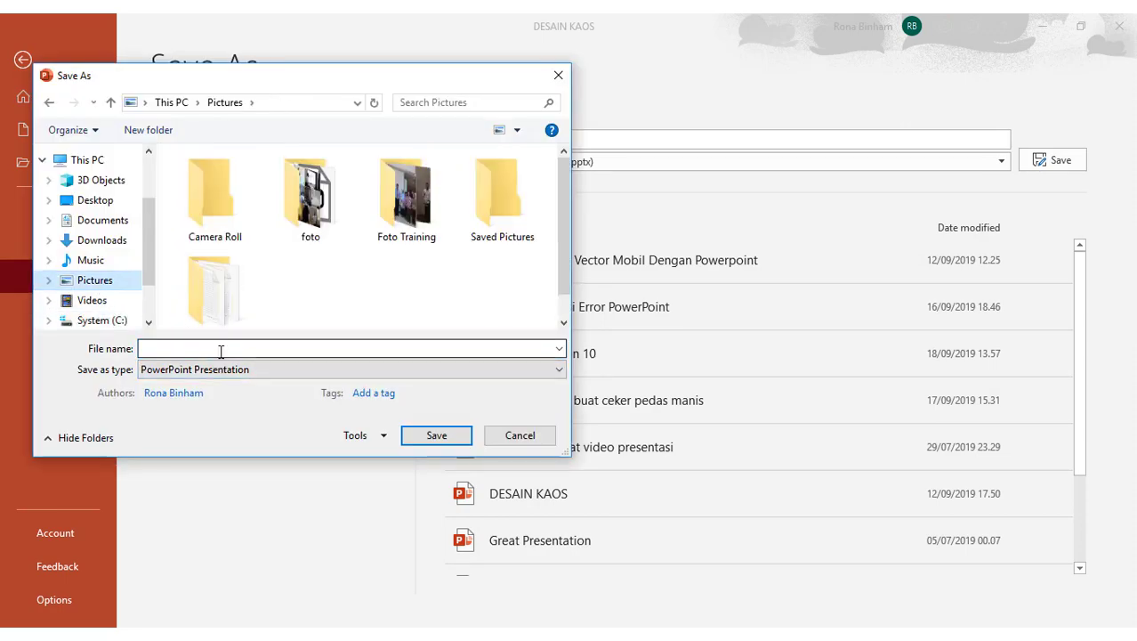
type("Desain kaos slide designer 1")
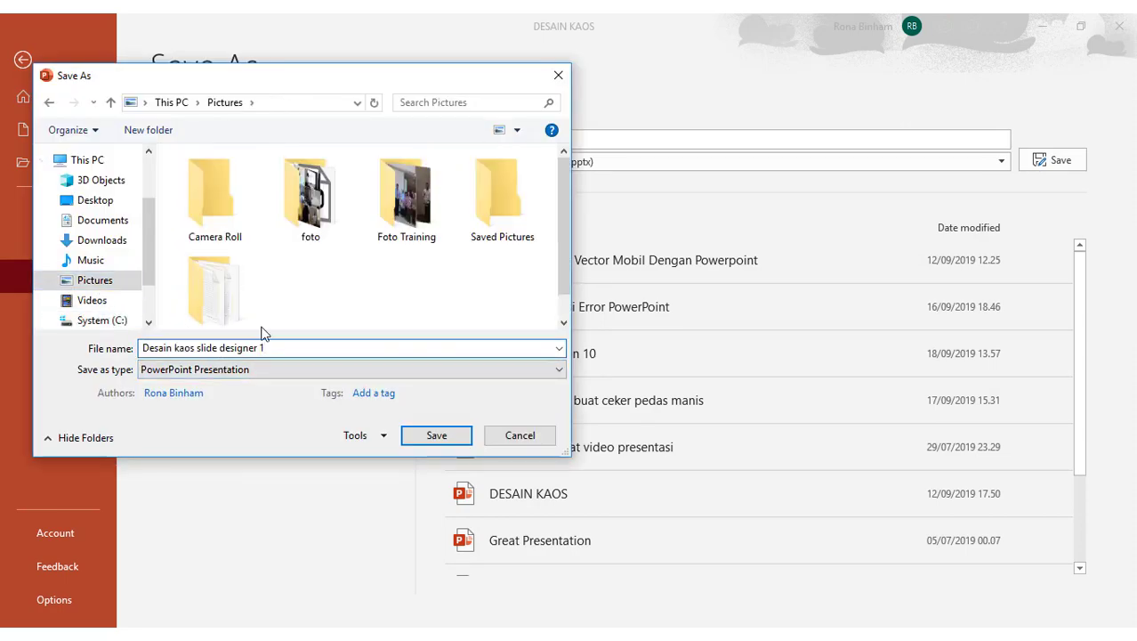
Step: Export only the current slide as a JPEG, then open that file in Windows Photo Viewer
left_click(317, 369)
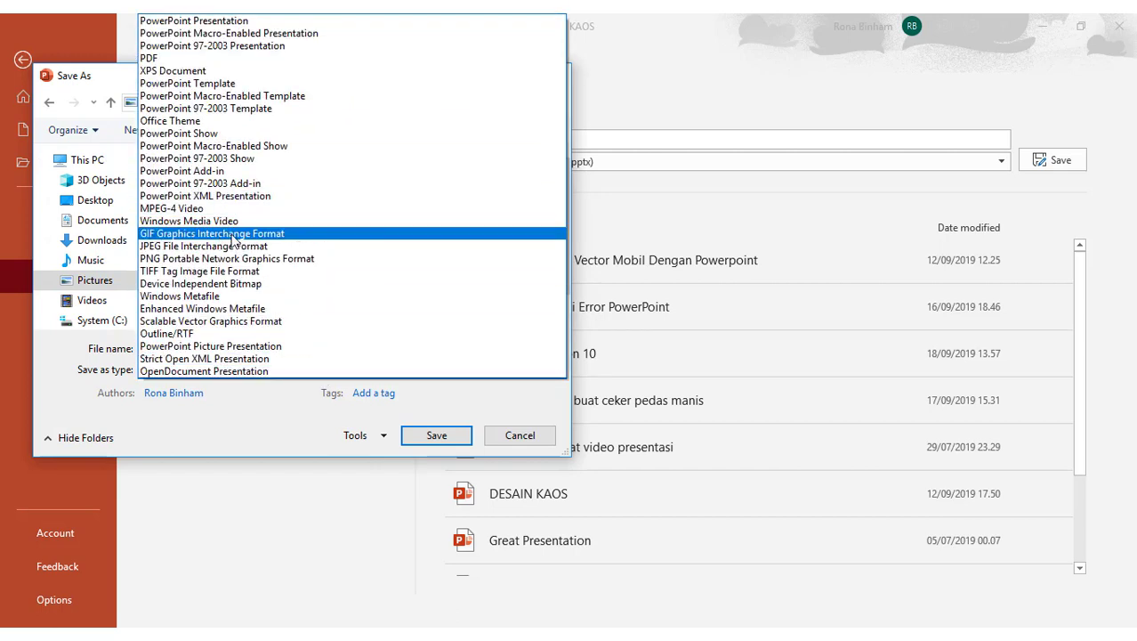
left_click(221, 246)
left_click(452, 433)
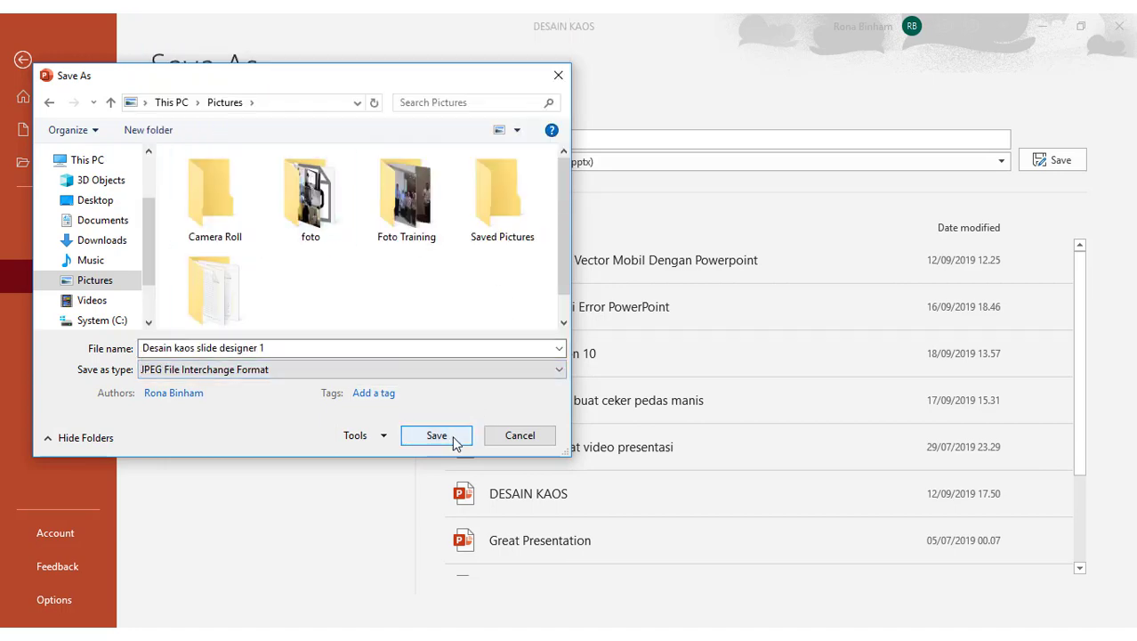
left_click(453, 436)
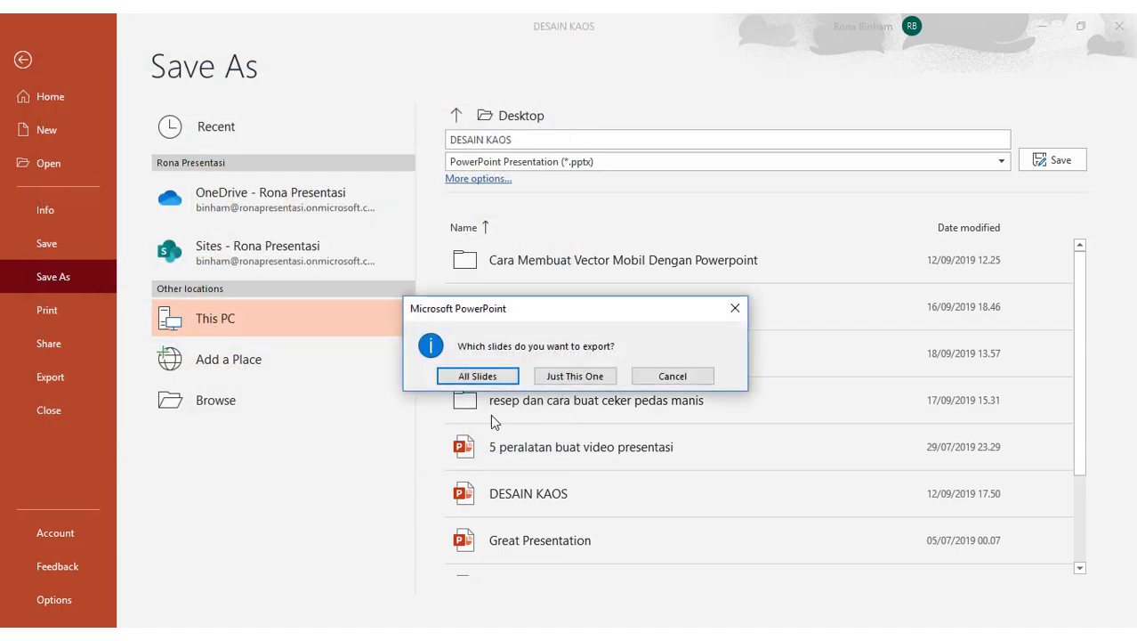
left_click(598, 378)
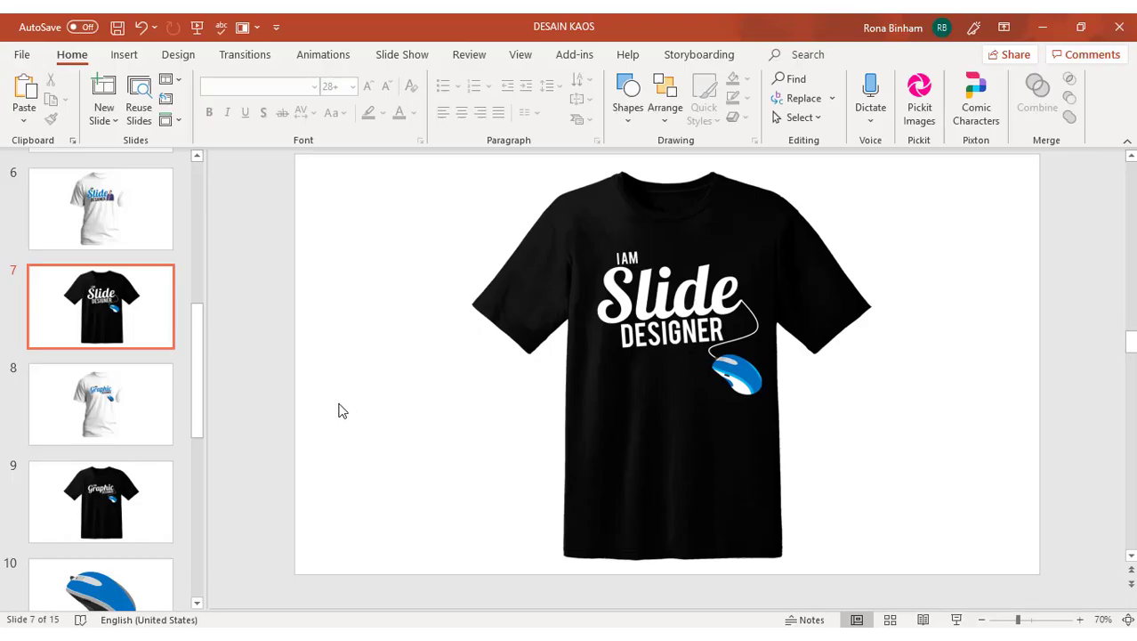
key("alt+Tab")
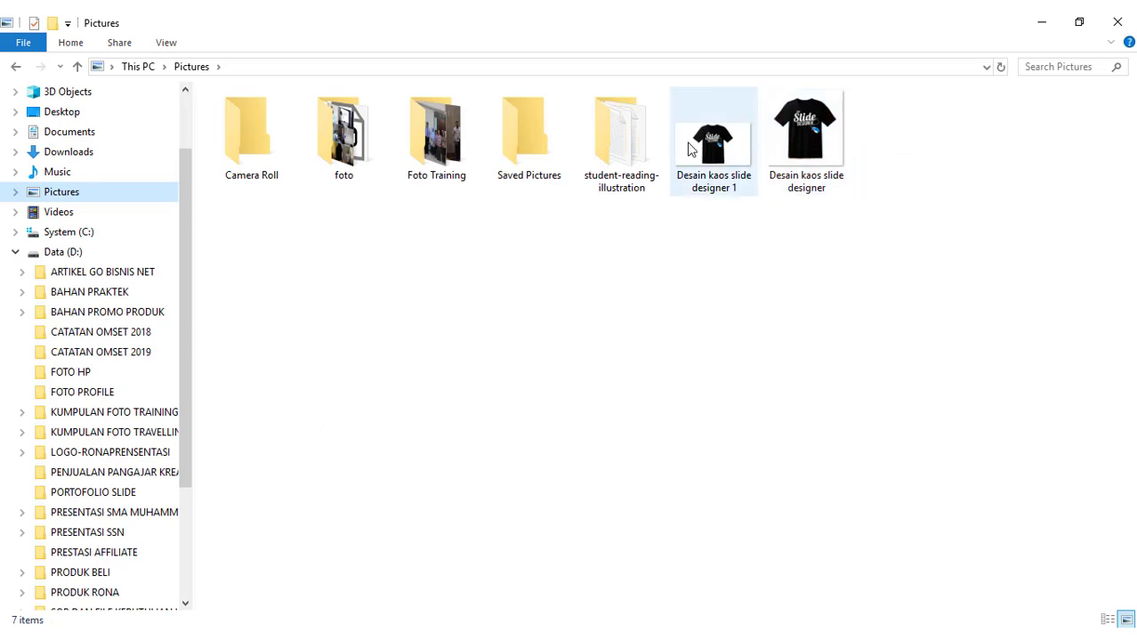
double_click(725, 145)
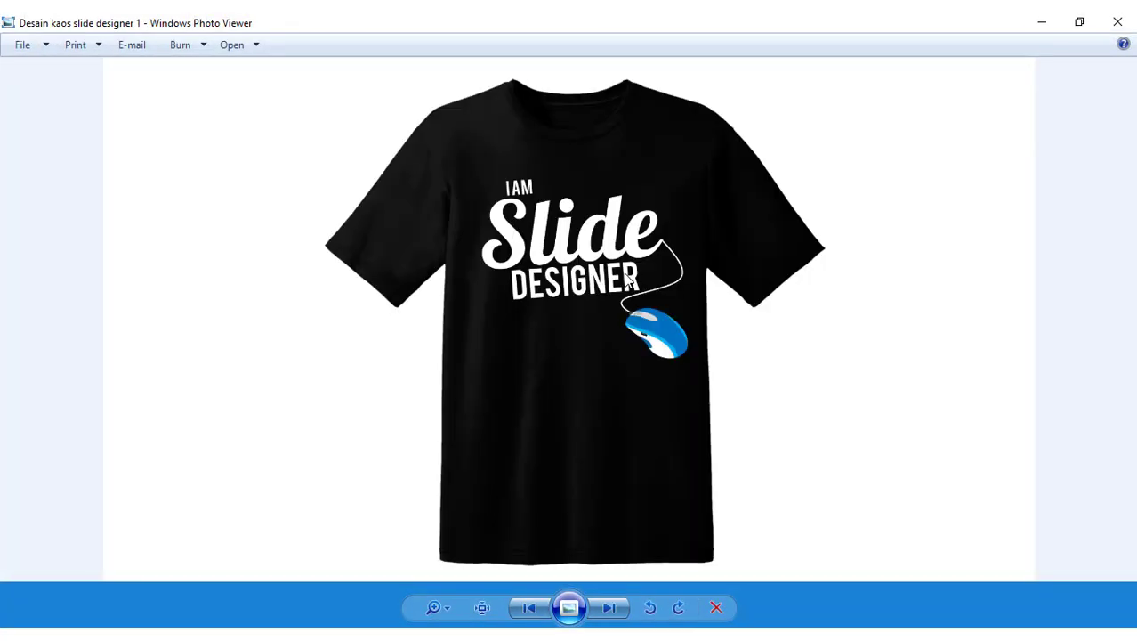
Step: Zoom in and out on the exported JPEG to inspect the shirt design
scroll(614, 298, "up", 2)
scroll(602, 300, "up", 2)
scroll(601, 300, "up", 2)
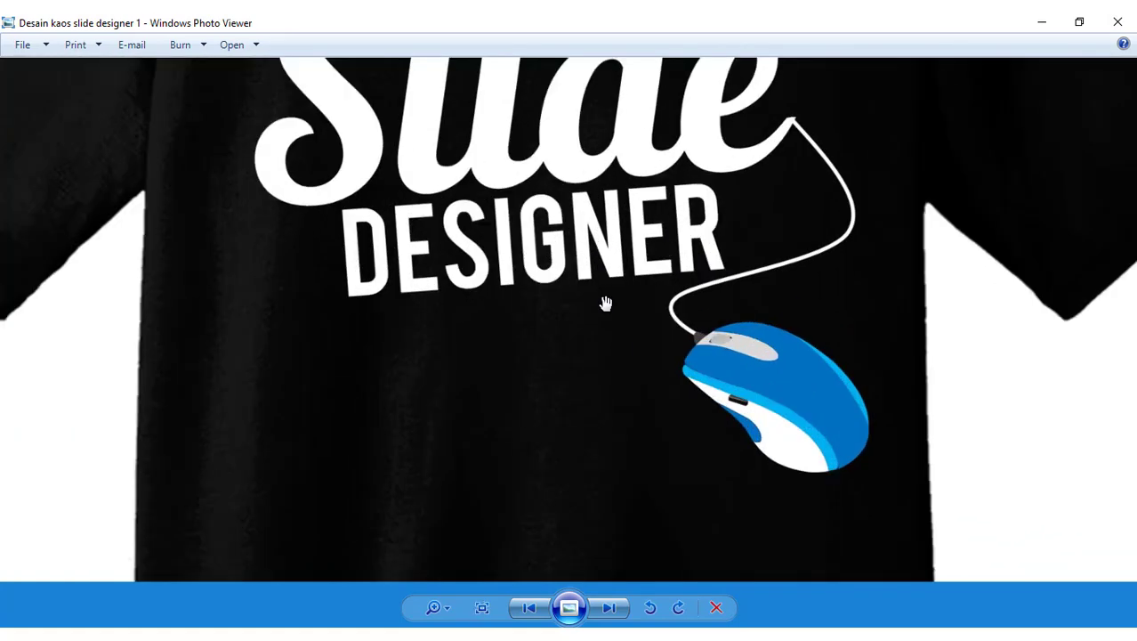
scroll(605, 308, "down", 5)
scroll(606, 312, "down", 1)
scroll(608, 315, "up", 2)
scroll(609, 315, "up", 2)
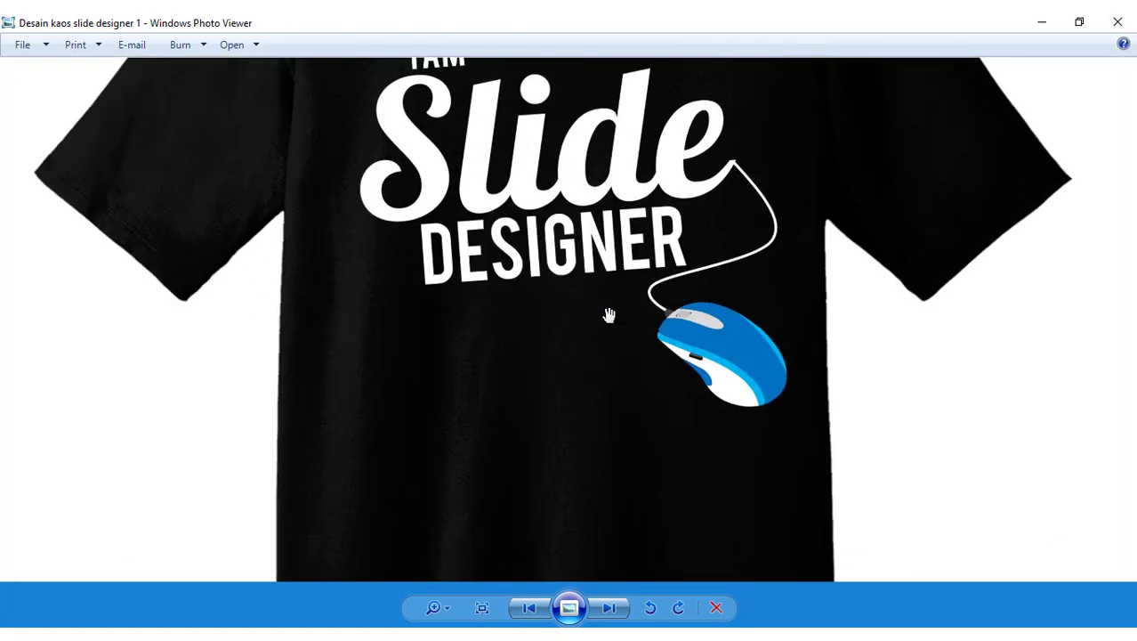
scroll(609, 315, "down", 5)
Step: Move to the PNG 'Desain kaos slide designer' and zoom in to check it
left_click(609, 609)
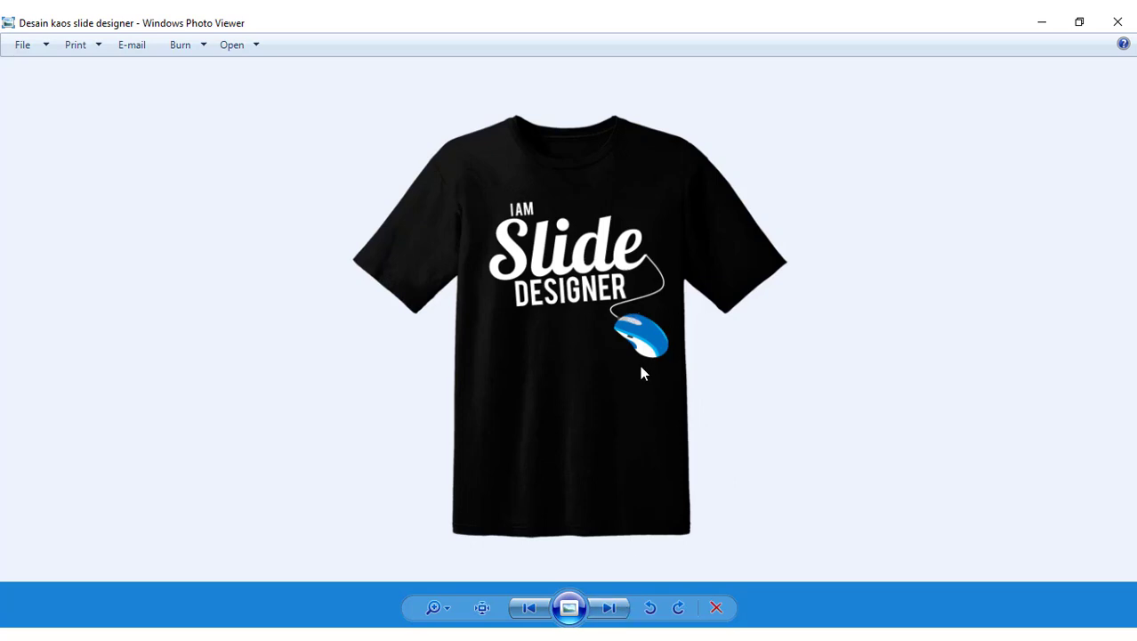
scroll(641, 366, "up", 1)
scroll(641, 366, "up", 1)
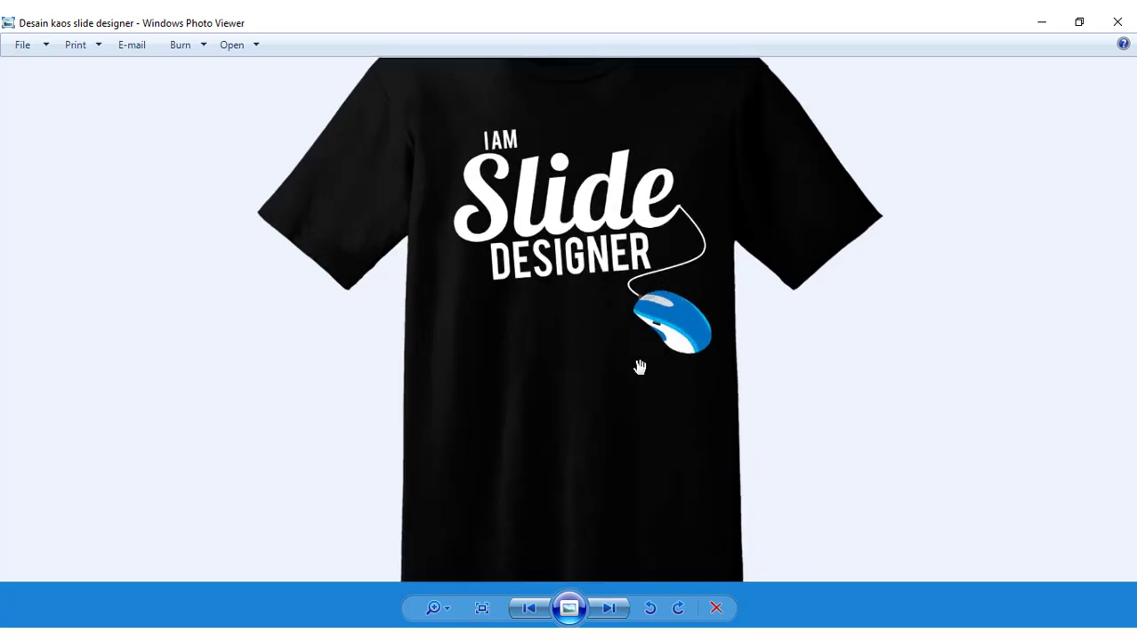
scroll(638, 363, "down", 2)
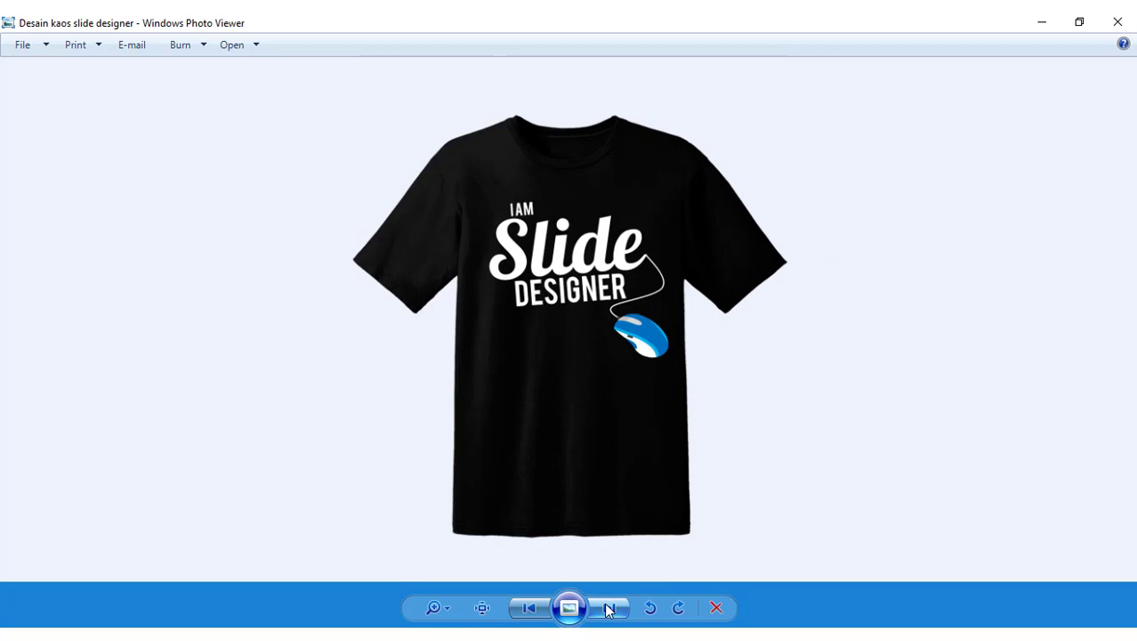